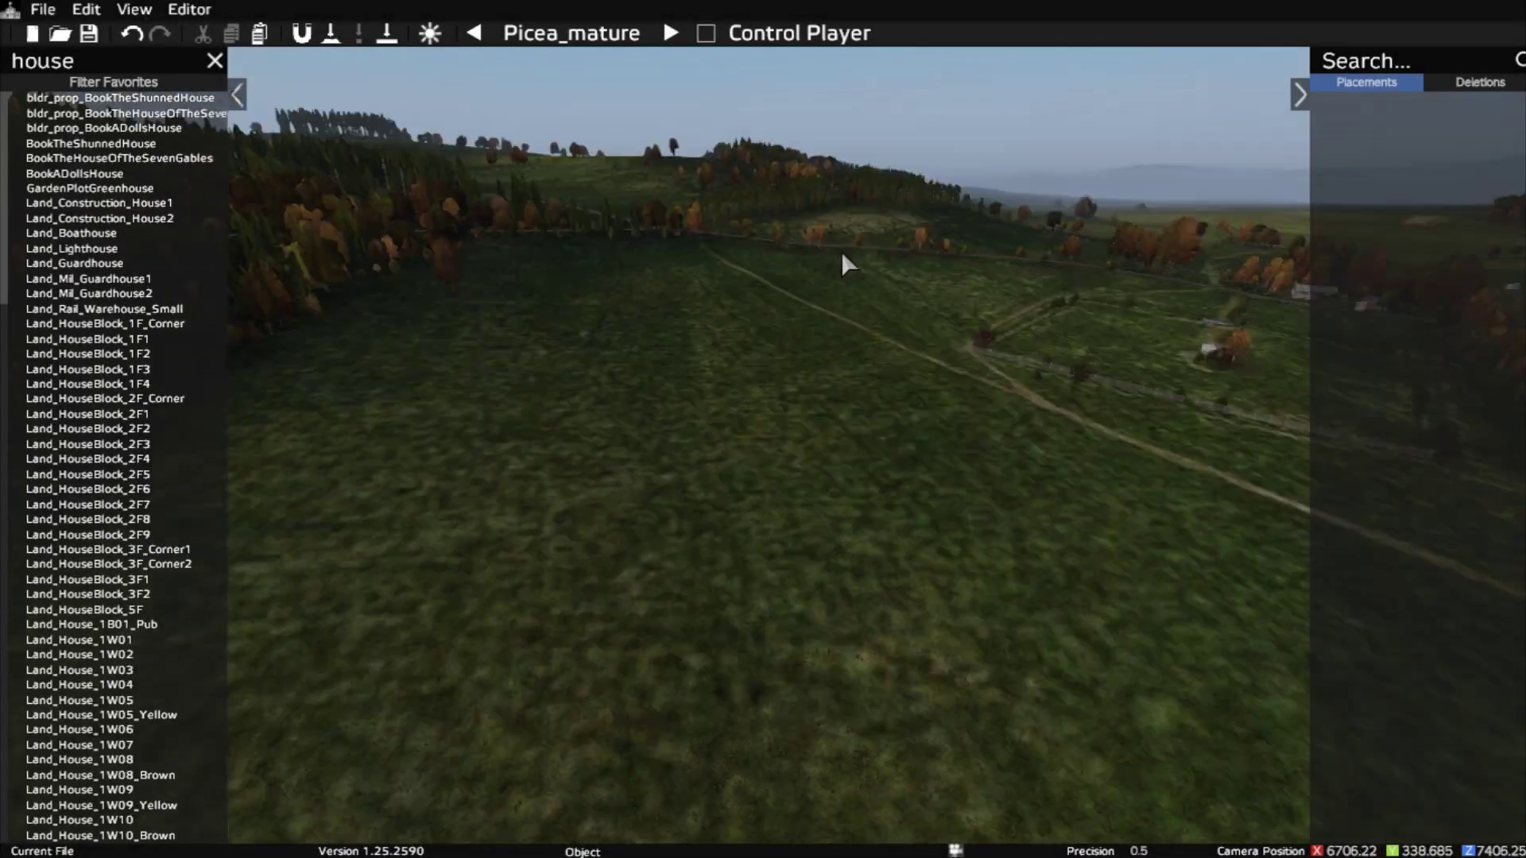
Place a Land_HouseBlock_1F1 building on the open meadow beside the forest.
{"action": "mouse_move", "coordinate": [842, 252]}
{"action": "right_mouse_down"}
{"action": "mouse_move", "coordinate": [900, 235]}
{"action": "mouse_move", "coordinate": [828, 244]}
{"action": "mouse_move", "coordinate": [817, 276]}
{"action": "mouse_move", "coordinate": [817, 241]}
{"action": "right_mouse_up"}
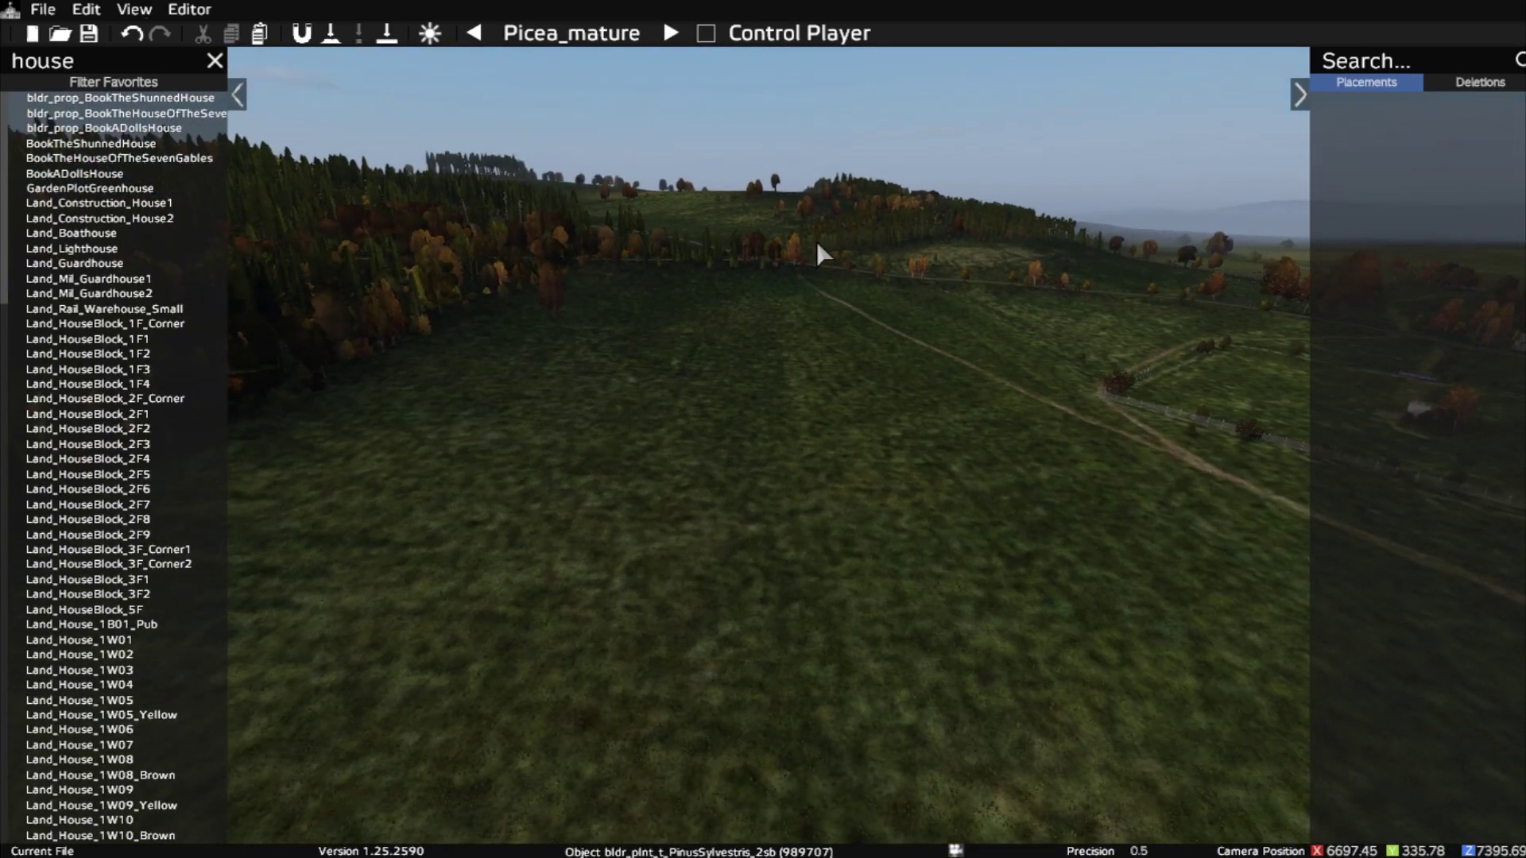
{"action": "left_click", "coordinate": [109, 67]}
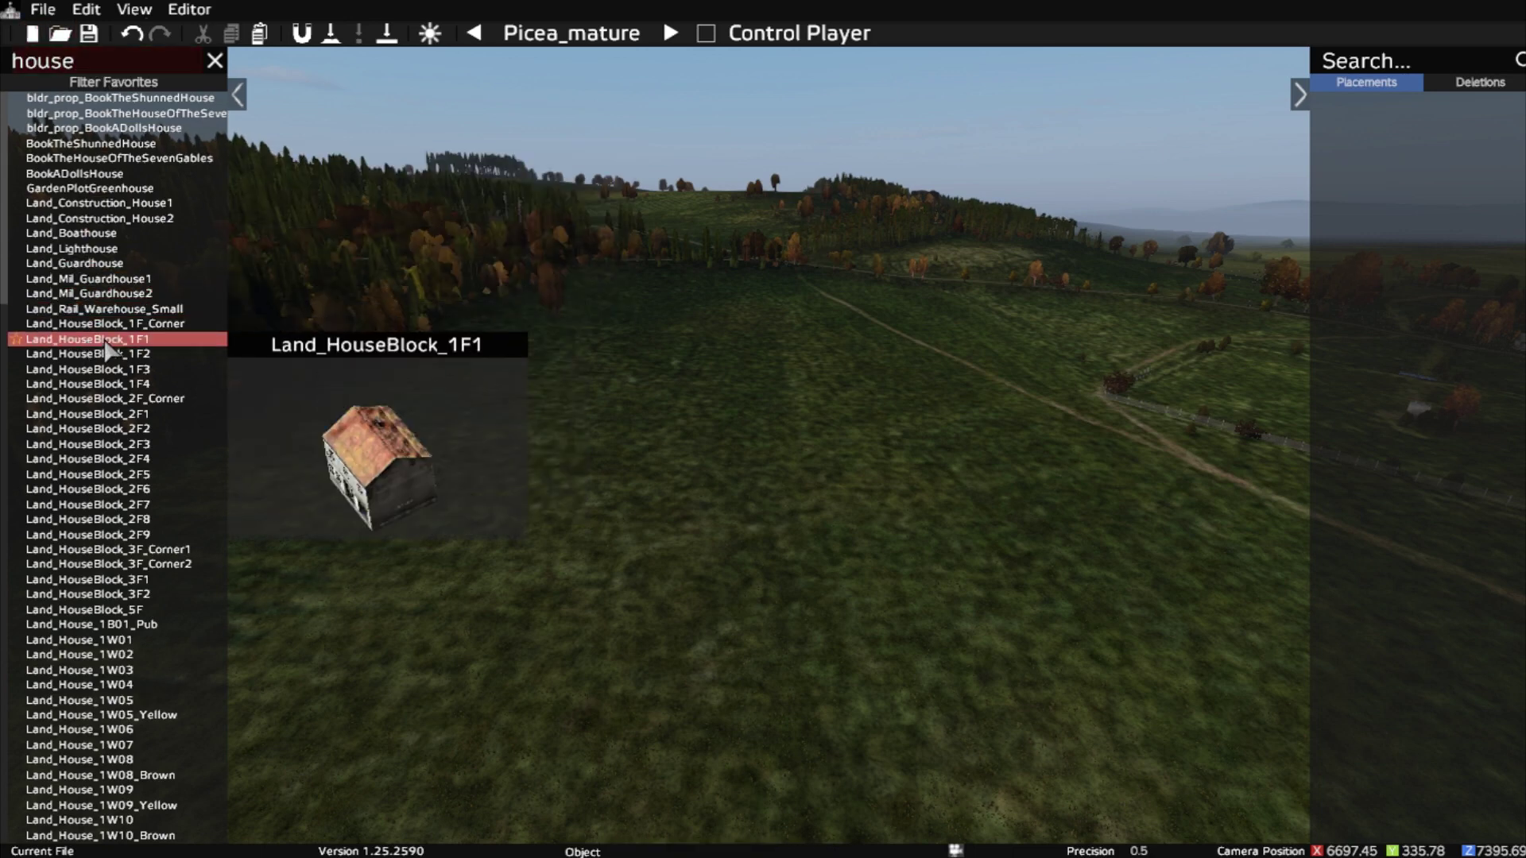
{"action": "left_click_drag", "start_coordinate": [80, 340], "coordinate": [535, 508]}
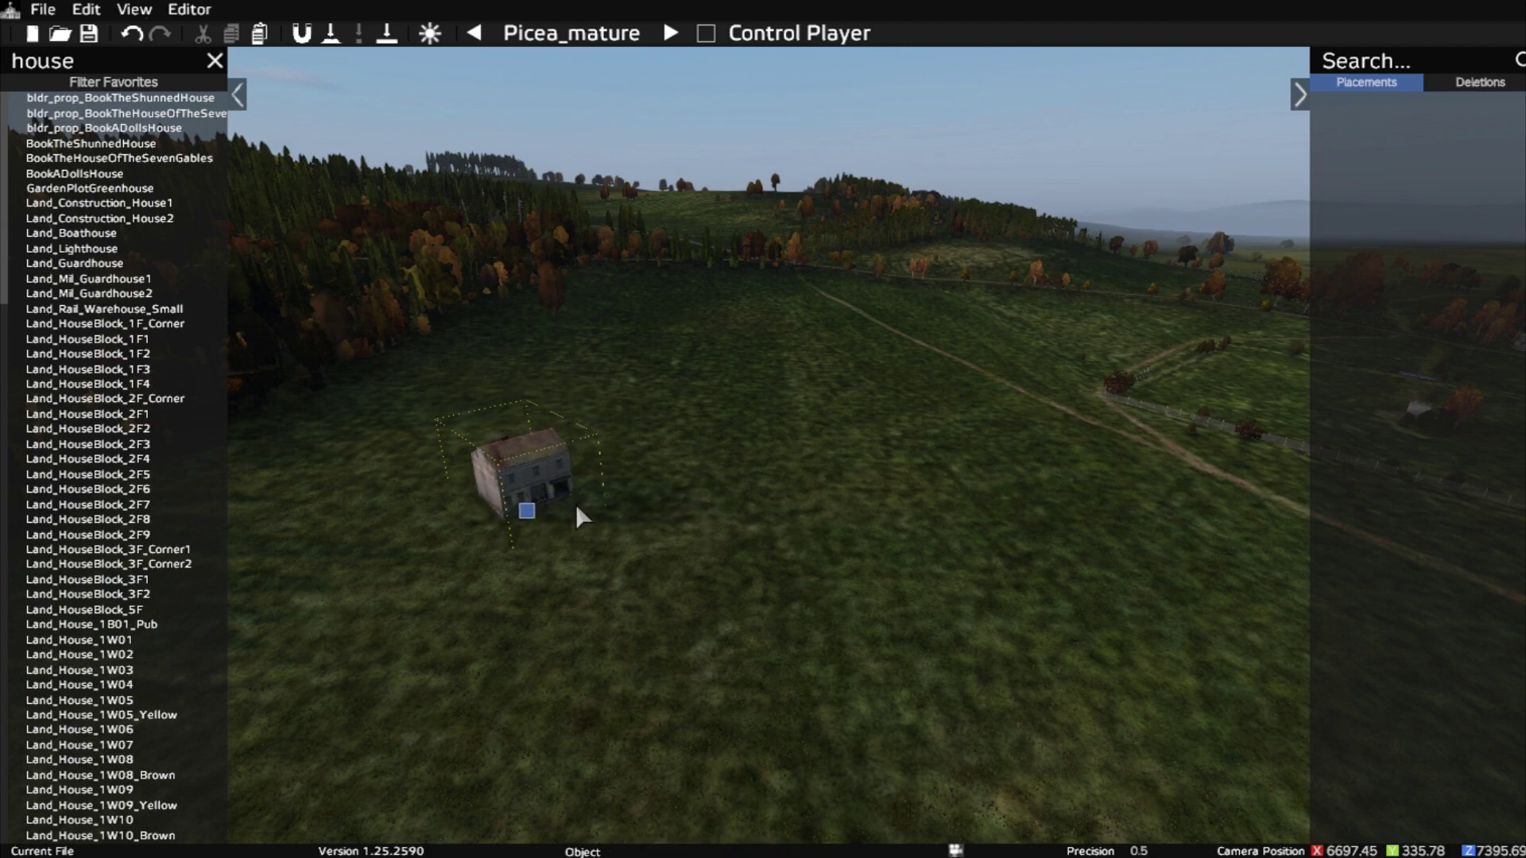
{"action": "key", "text": "w"}
{"action": "key", "text": "a"}
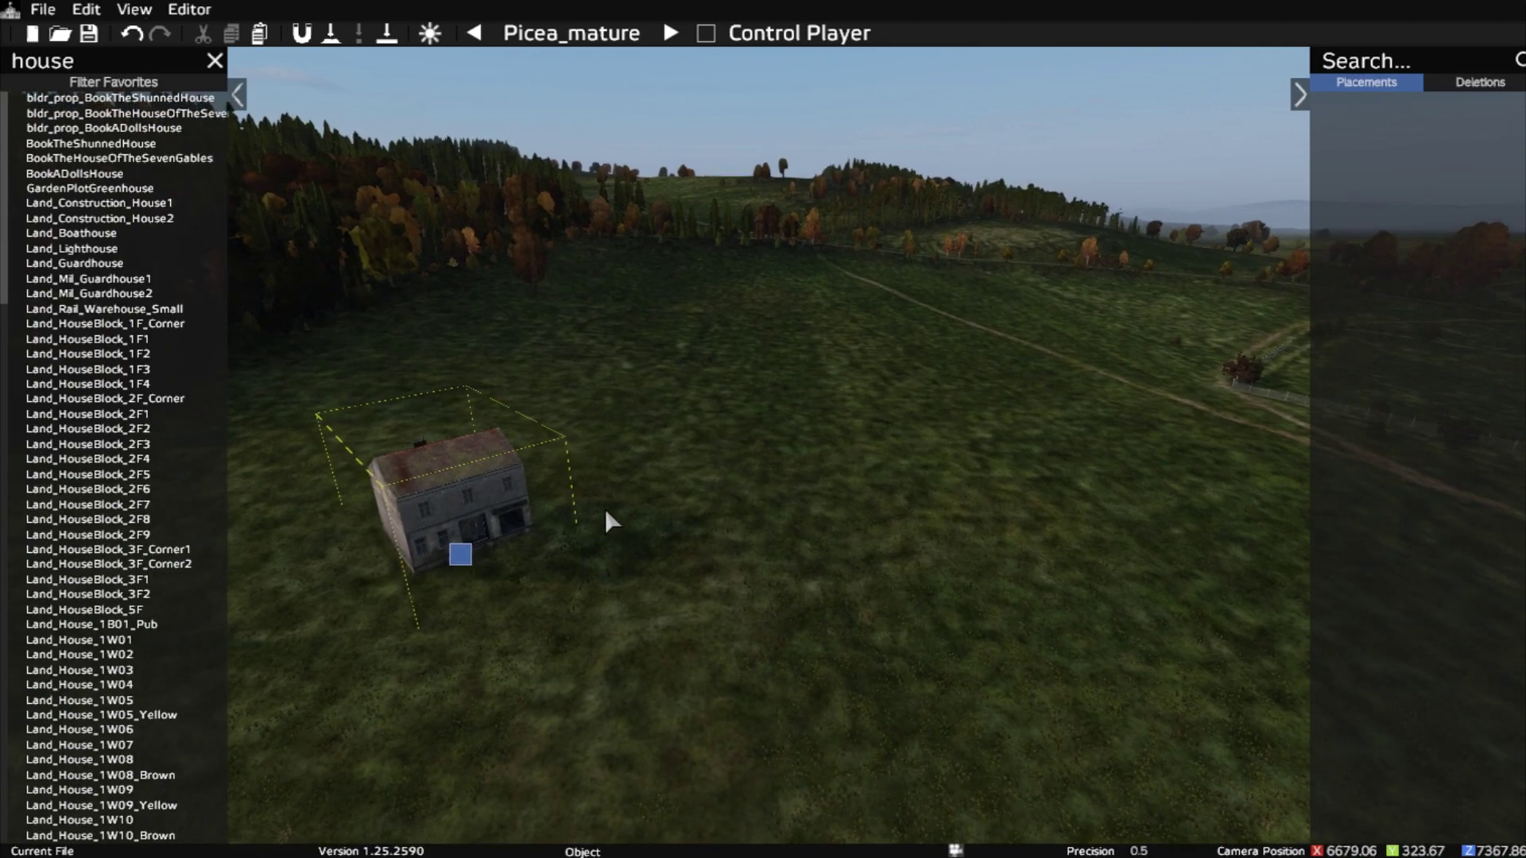
{"action": "key", "text": "w"}
{"action": "key", "text": "s"}
{"action": "key", "text": "d"}
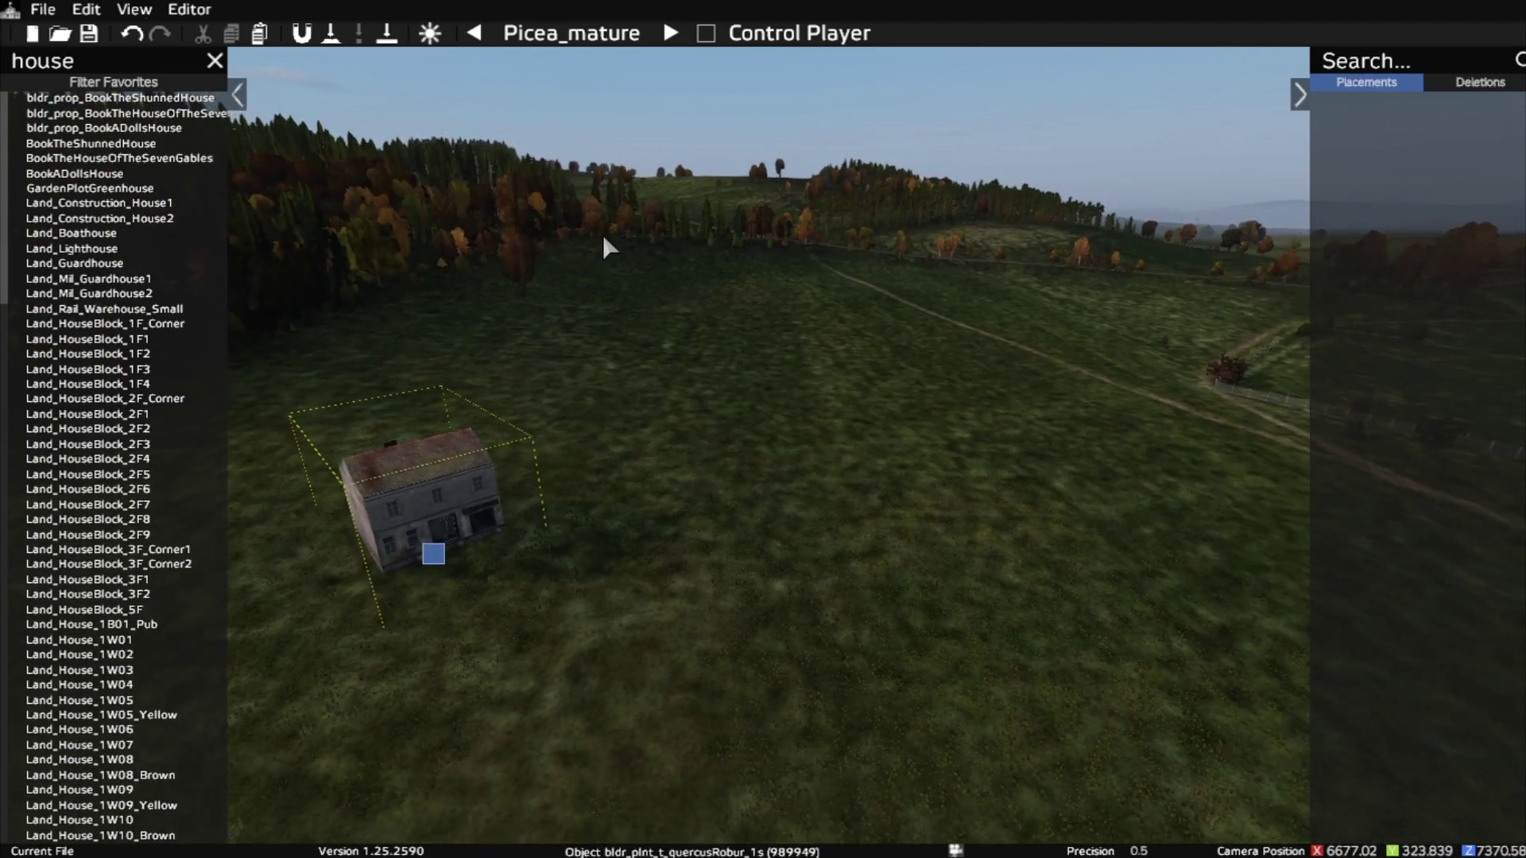
Turn on the Picea_mature brush and paint a band of spruces across the meadow in front of the house.
{"action": "key", "text": "s"}
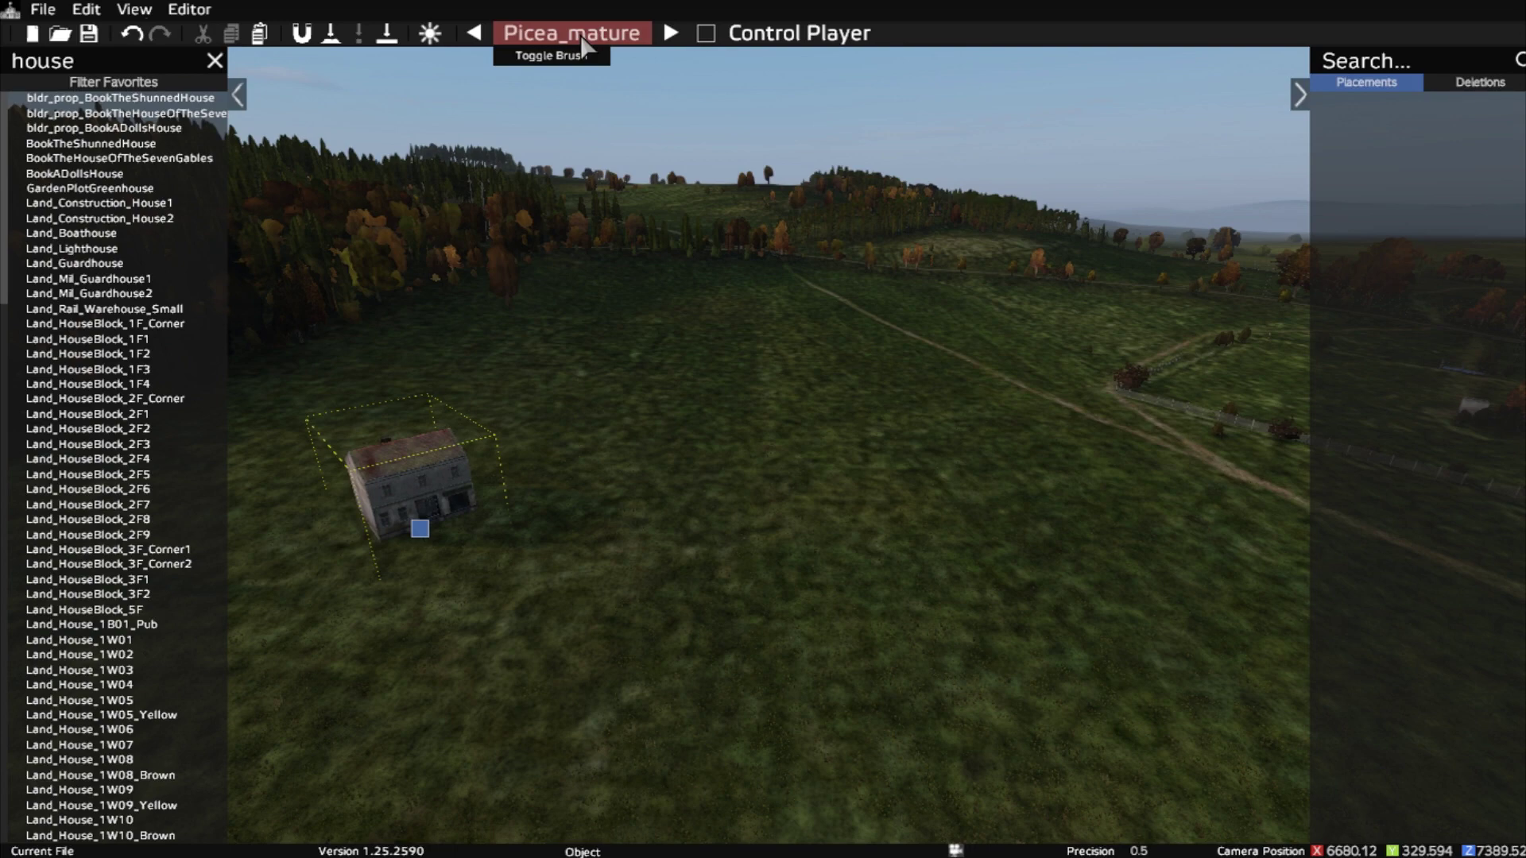
{"action": "key", "text": "s"}
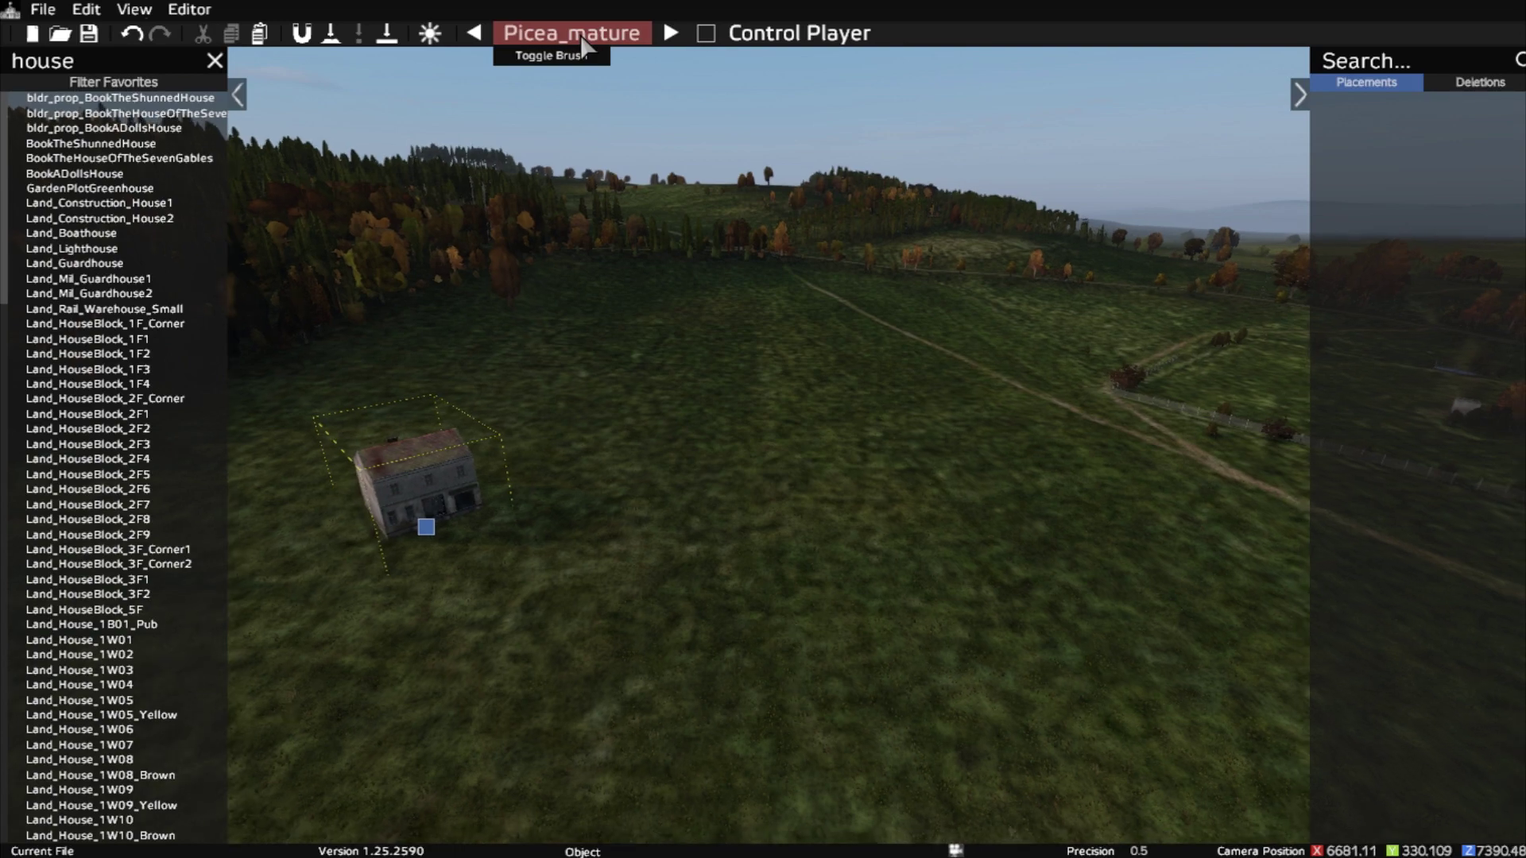
{"action": "key", "text": "s"}
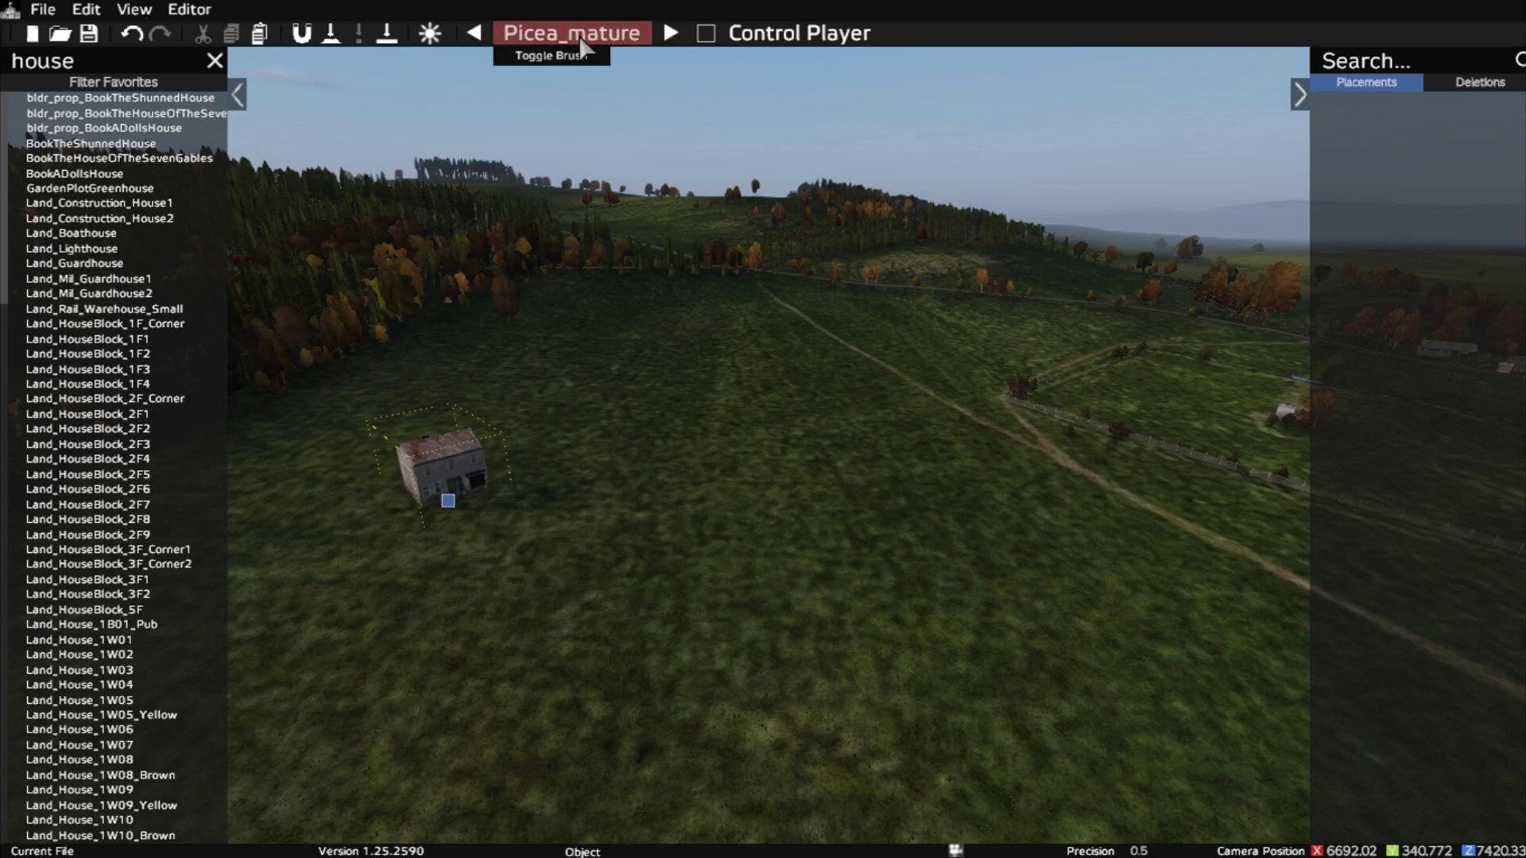
{"action": "left_click", "coordinate": [581, 39]}
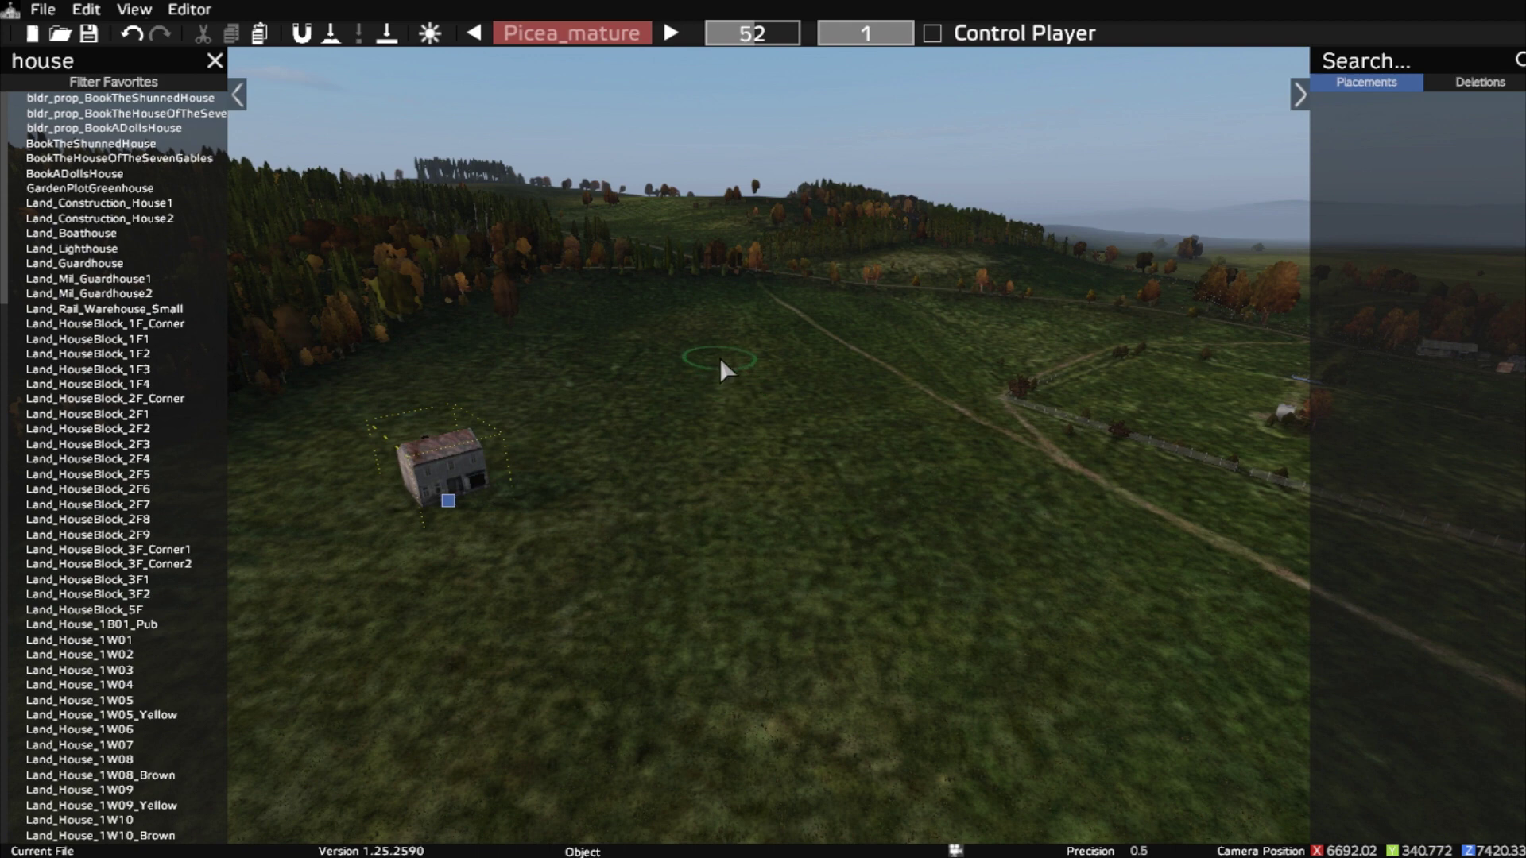
{"action": "mouse_move", "coordinate": [719, 358]}
{"action": "left_mouse_down"}
{"action": "mouse_move", "coordinate": [771, 521]}
{"action": "mouse_move", "coordinate": [486, 669]}
{"action": "left_mouse_up"}
{"action": "key", "text": "d"}
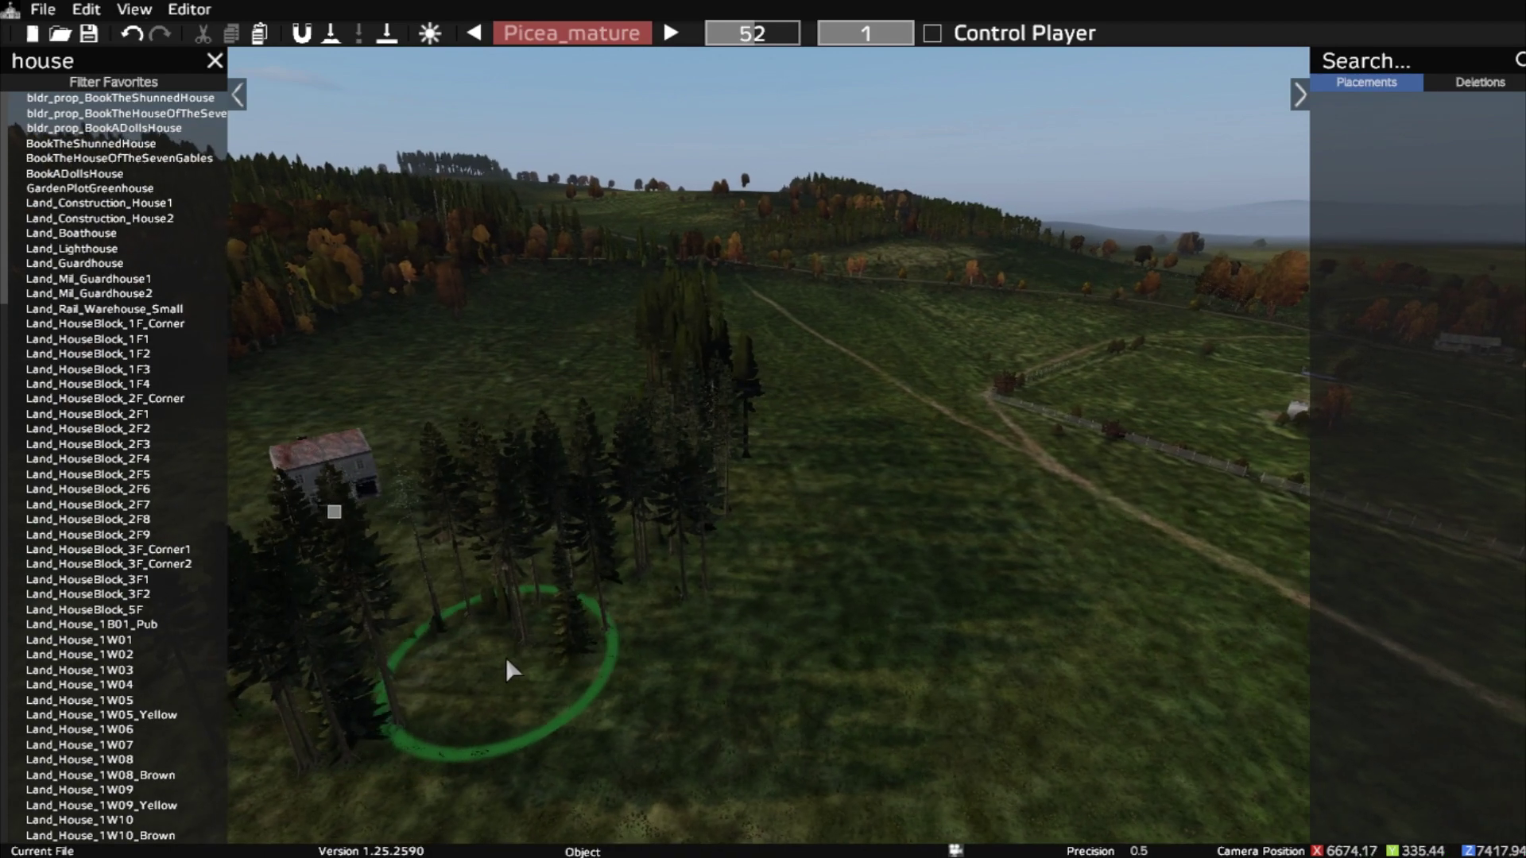
{"action": "key", "text": "d"}
{"action": "left_click_drag", "start_coordinate": [534, 627], "coordinate": [490, 590]}
Examine the painted spruce band and the house from different distances and sides.
{"action": "key", "text": "a"}
{"action": "key", "text": "s"}
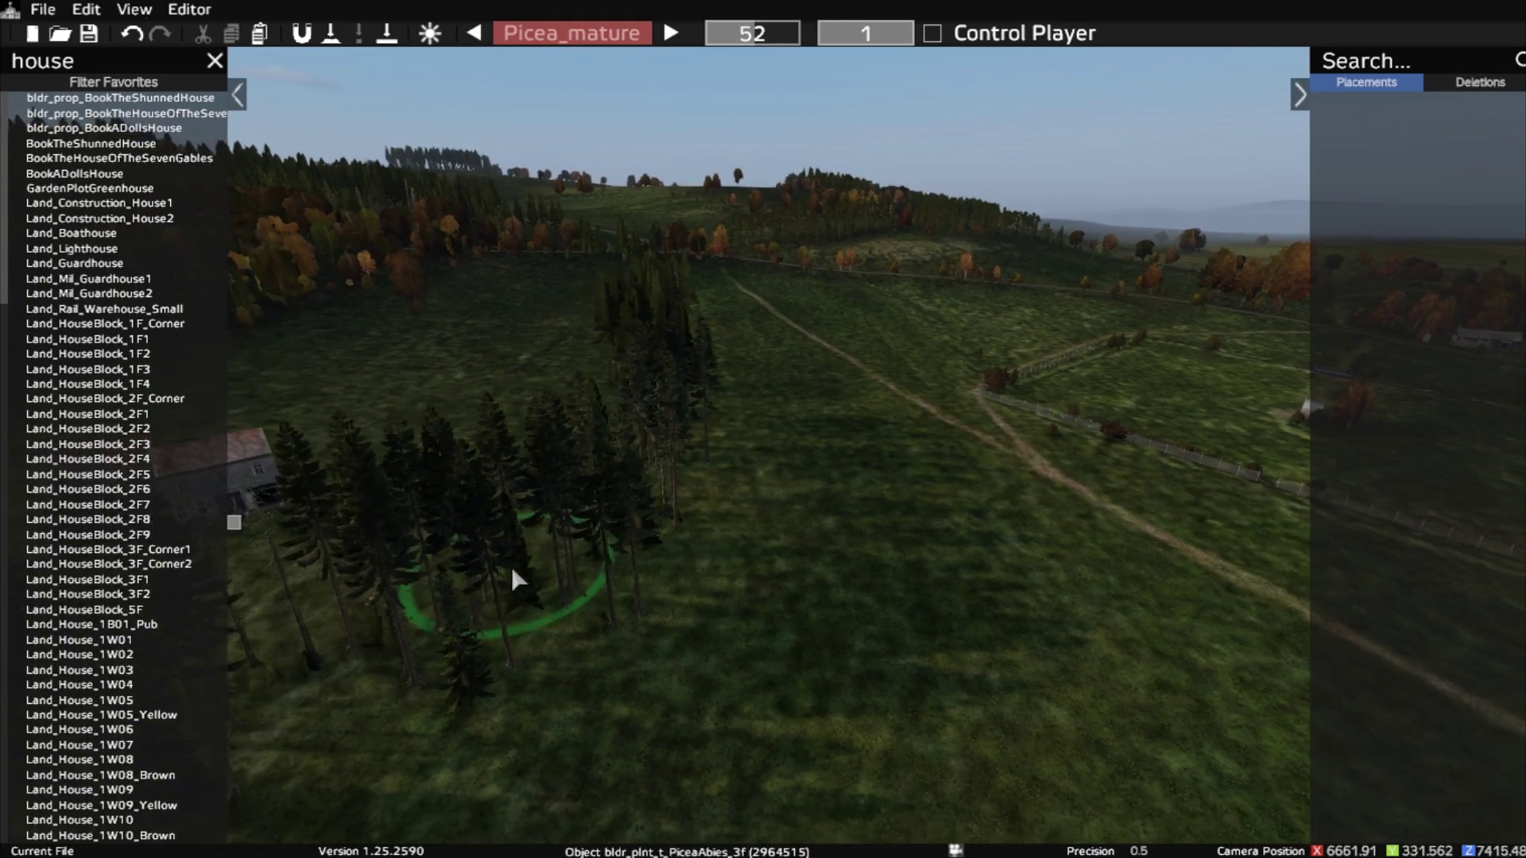
{"action": "key", "text": "s"}
{"action": "key", "text": "a"}
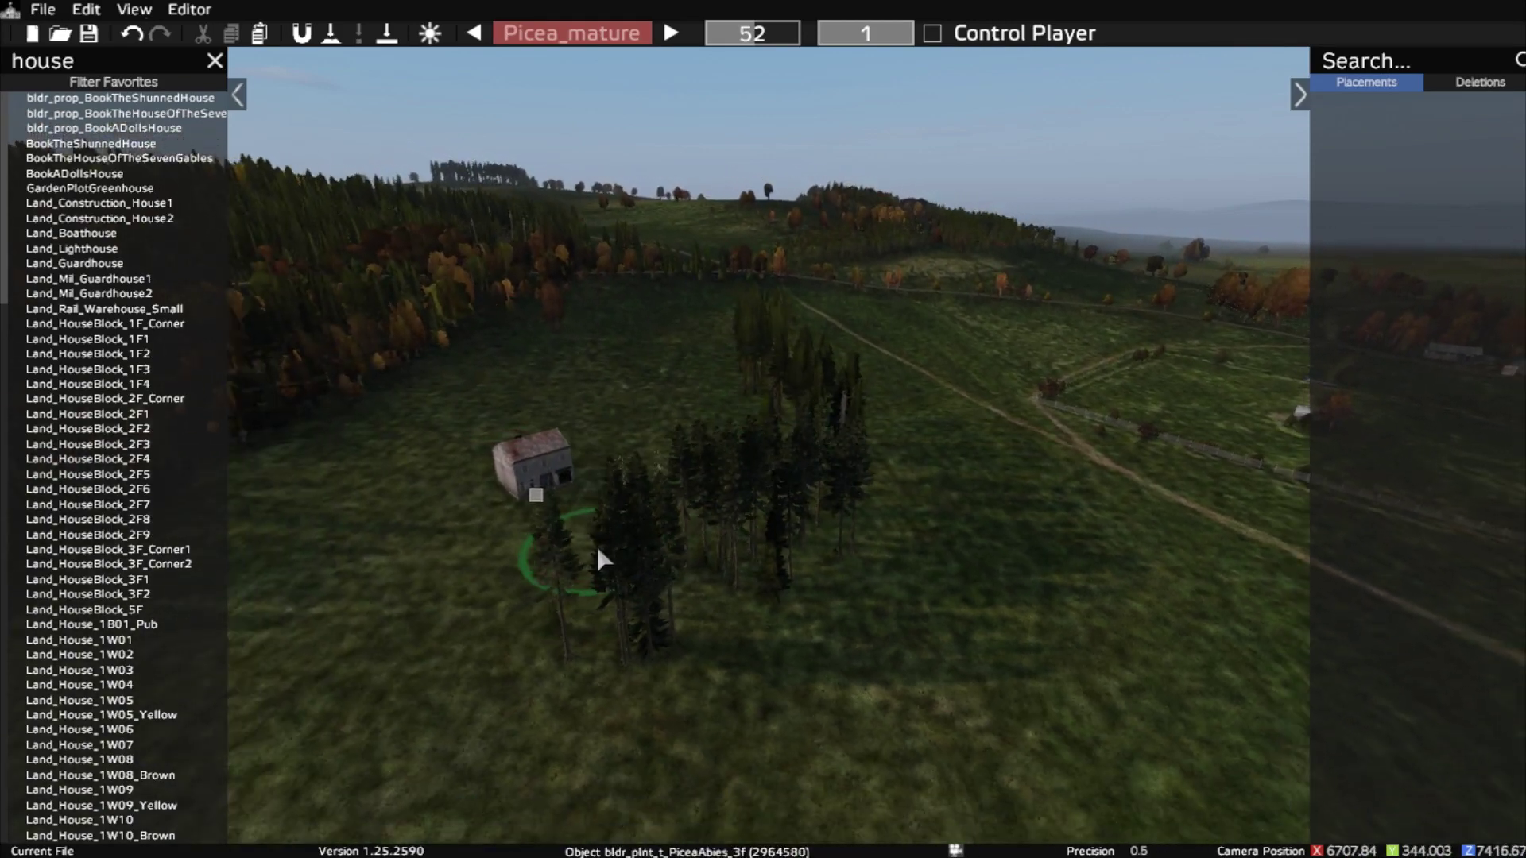
{"action": "key", "text": "d"}
{"action": "key", "text": "d"}
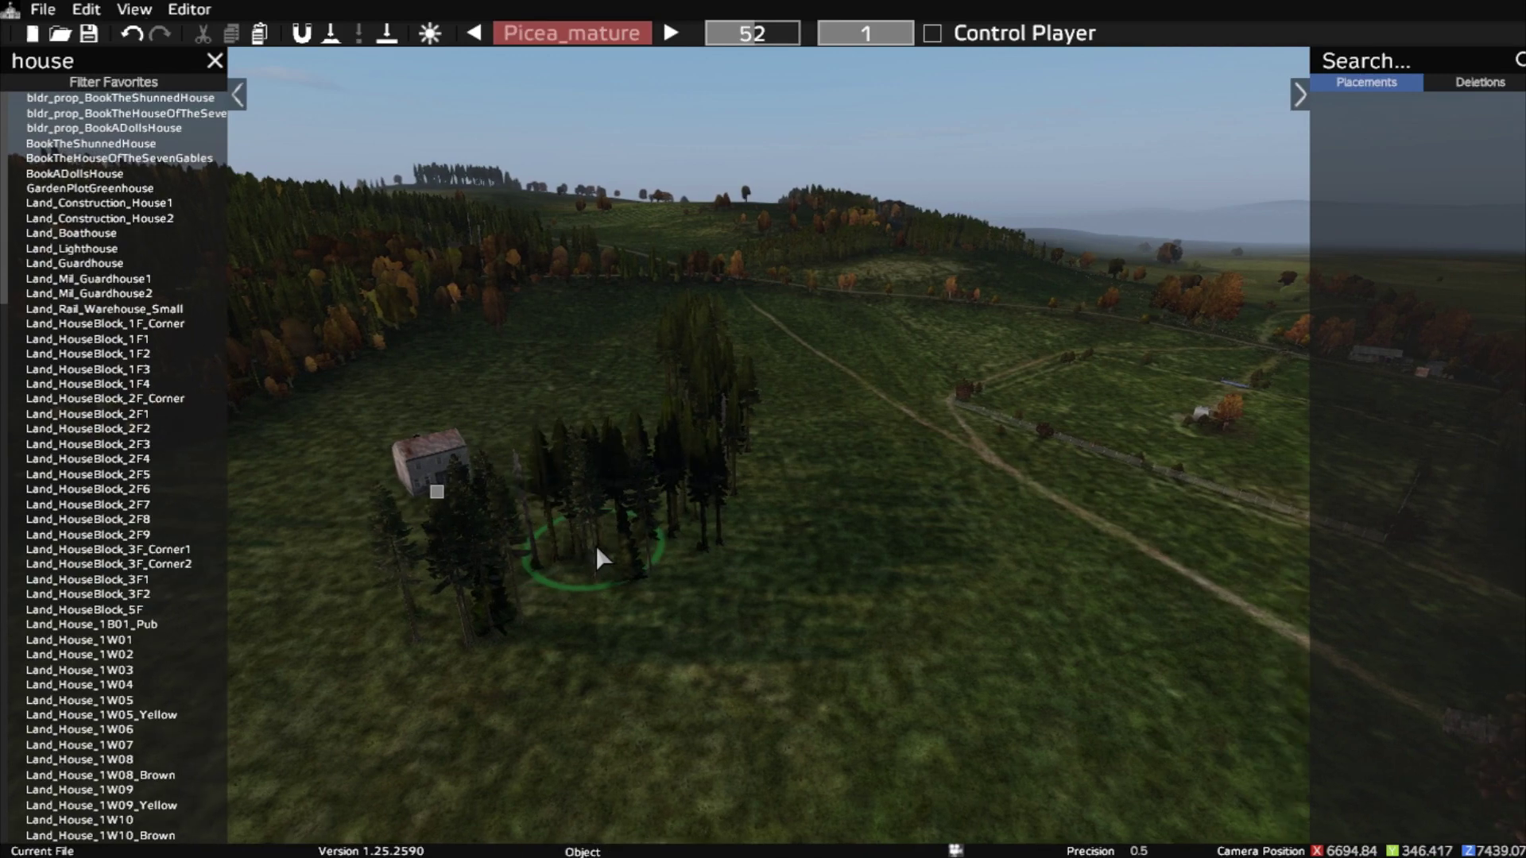
{"action": "key", "text": "a"}
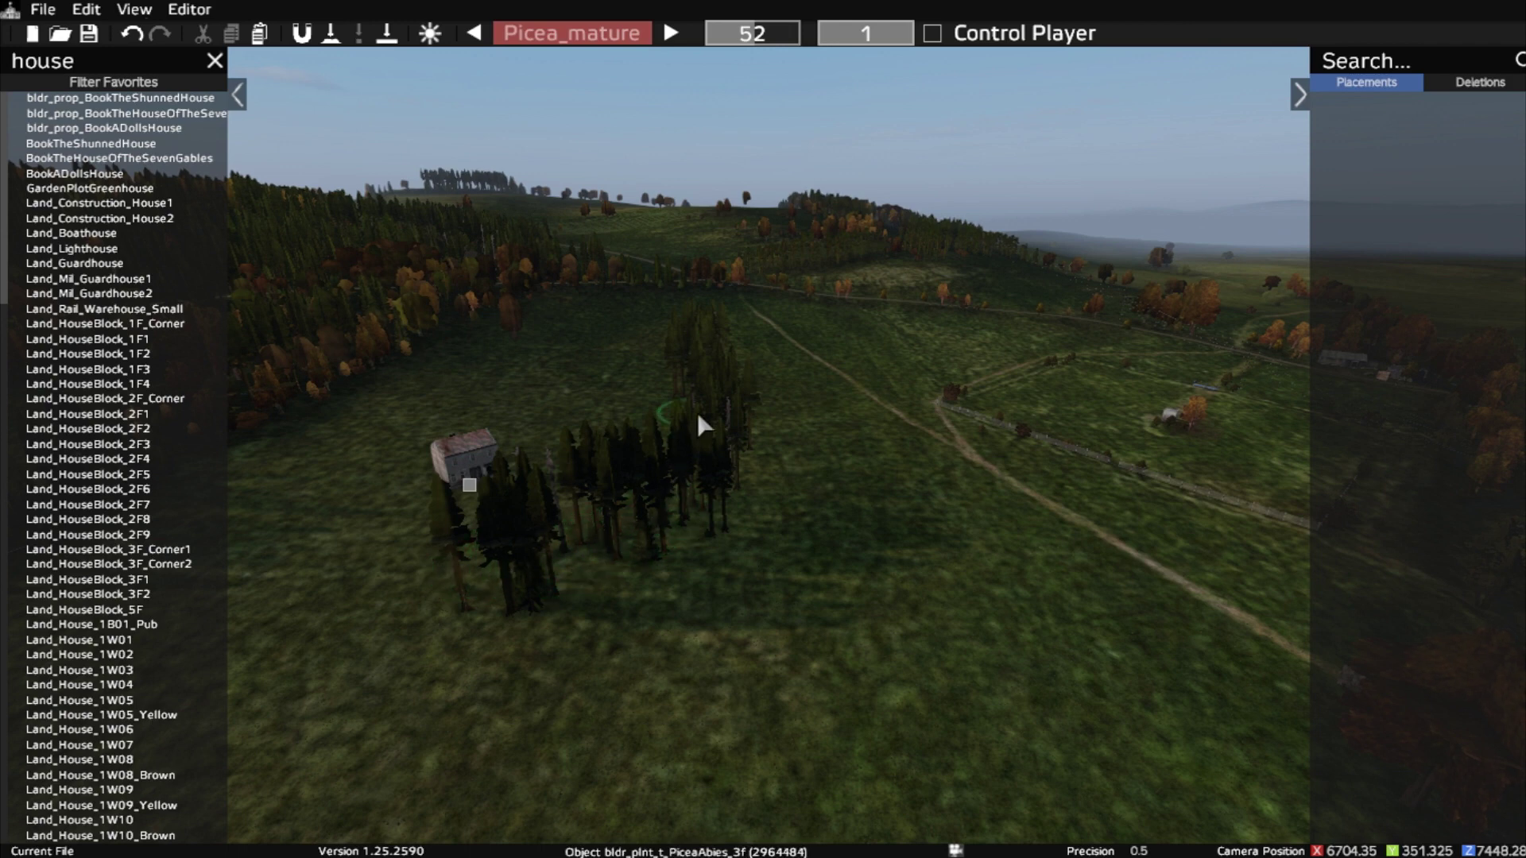
{"action": "key", "text": "w"}
{"action": "key", "text": "s"}
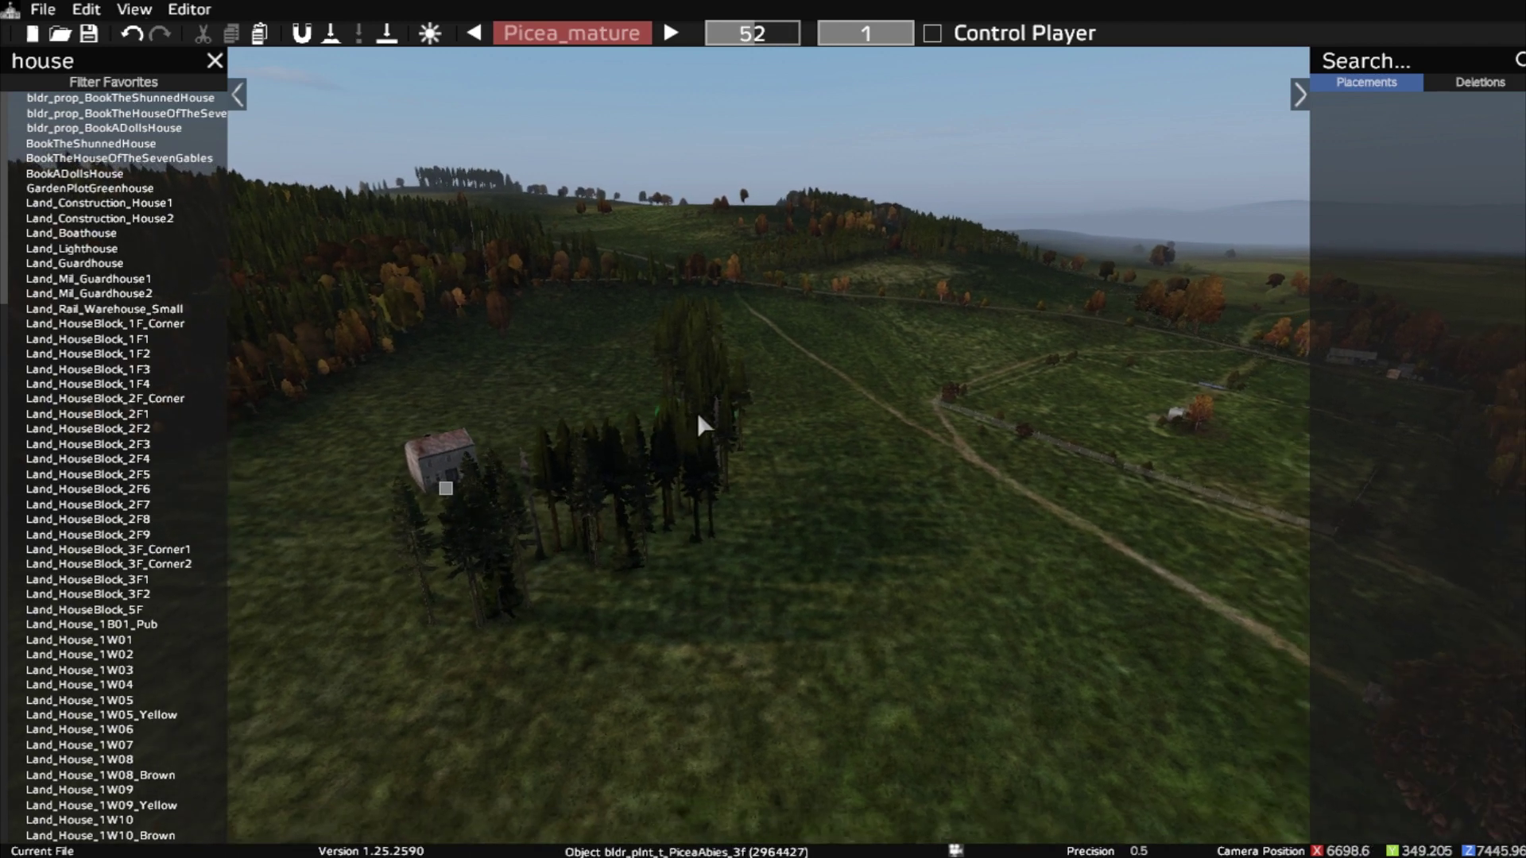
{"action": "key", "text": "s"}
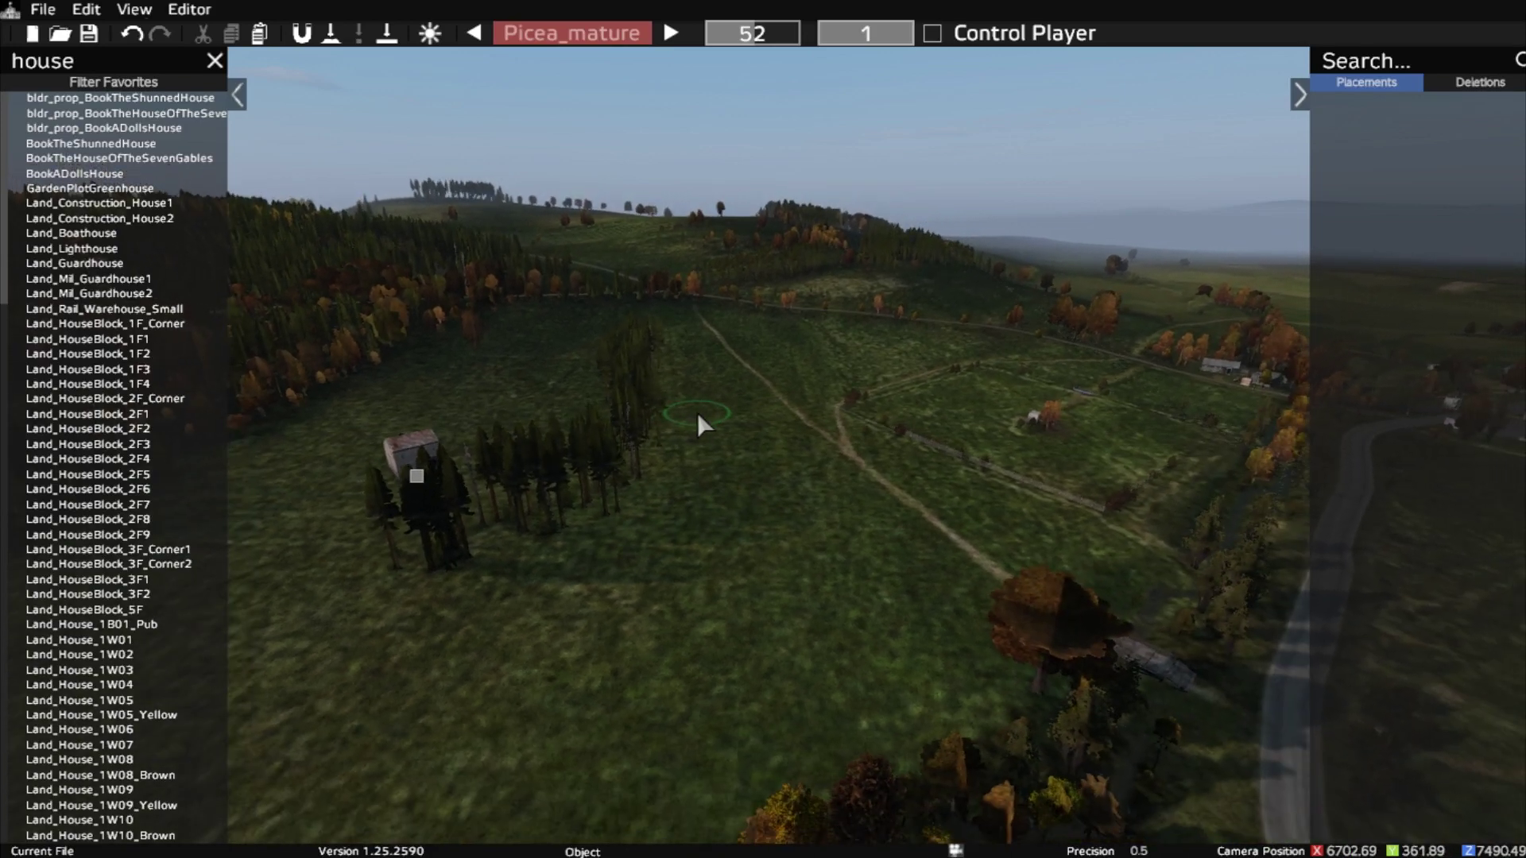
Switch the brush to Snow_Normal and reduce the brush radius to 24.
{"action": "key", "text": "w"}
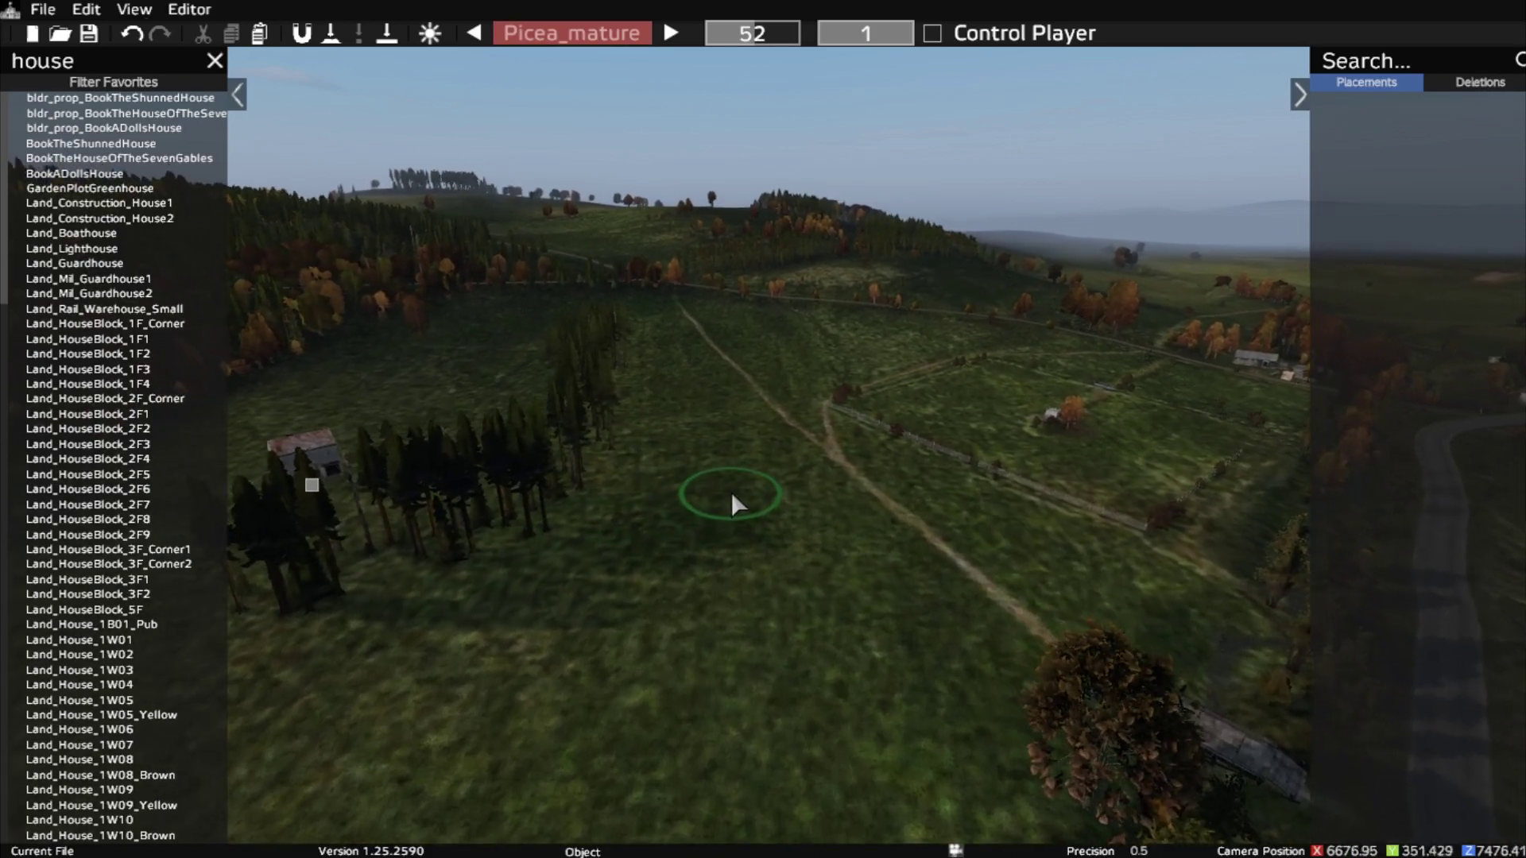
{"action": "key", "text": "w"}
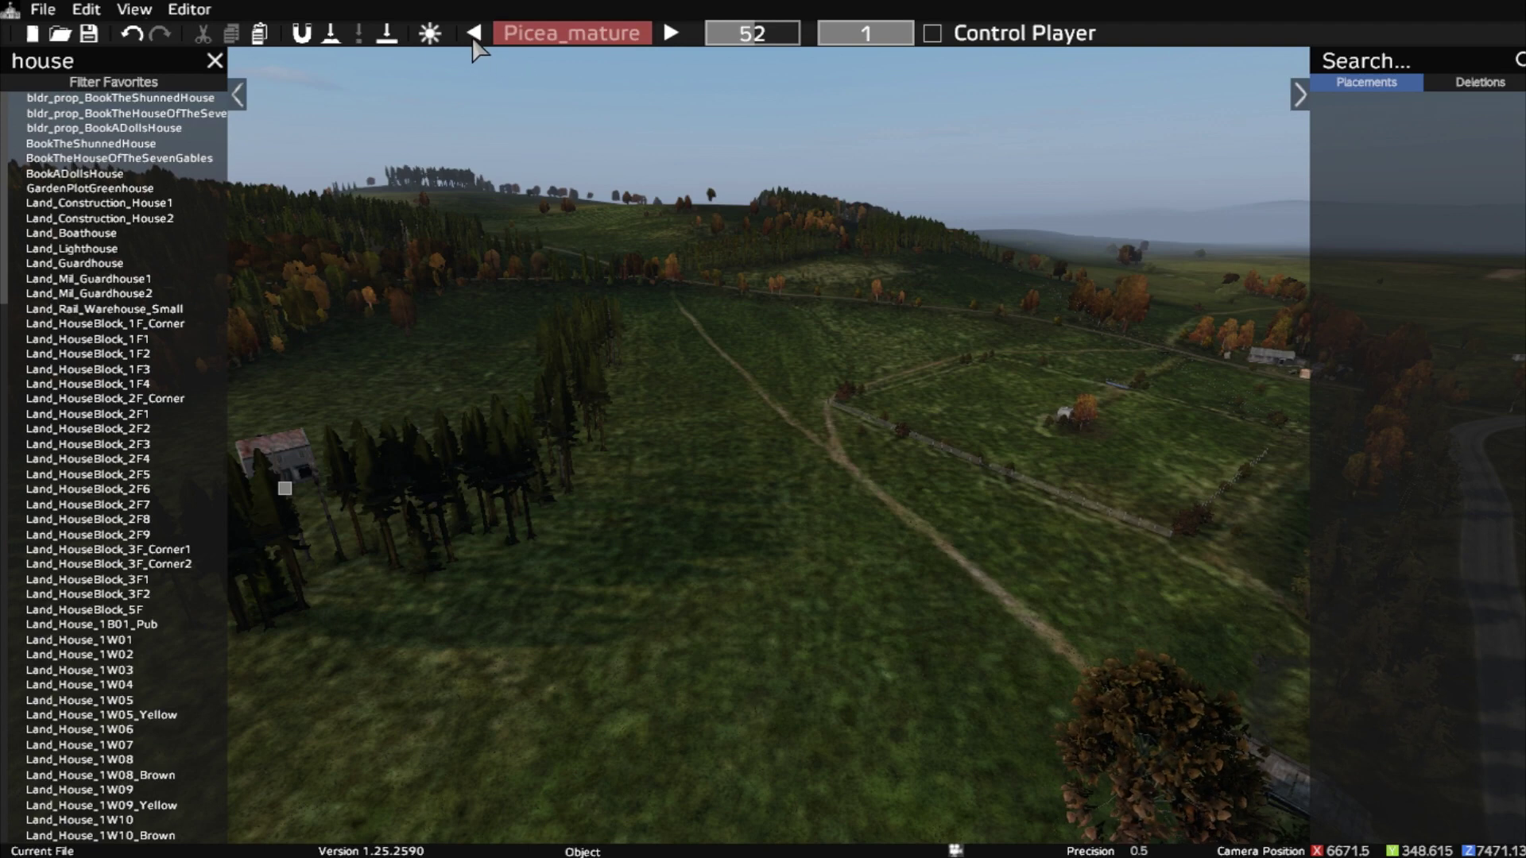
{"action": "left_click", "coordinate": [474, 34]}
{"action": "left_click", "coordinate": [475, 34]}
{"action": "left_click", "coordinate": [474, 33]}
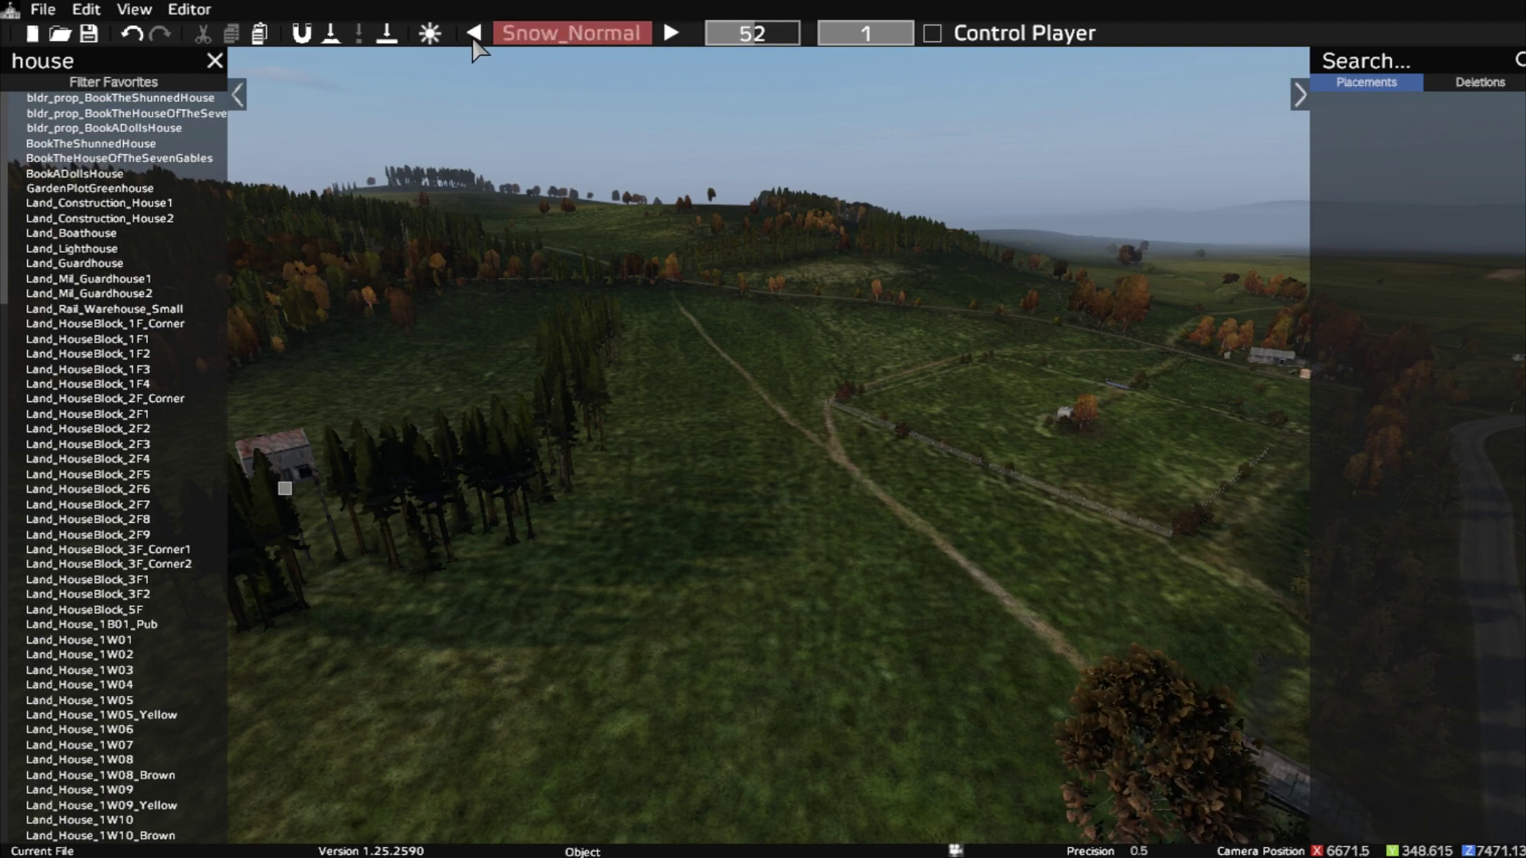
{"action": "key", "text": "w"}
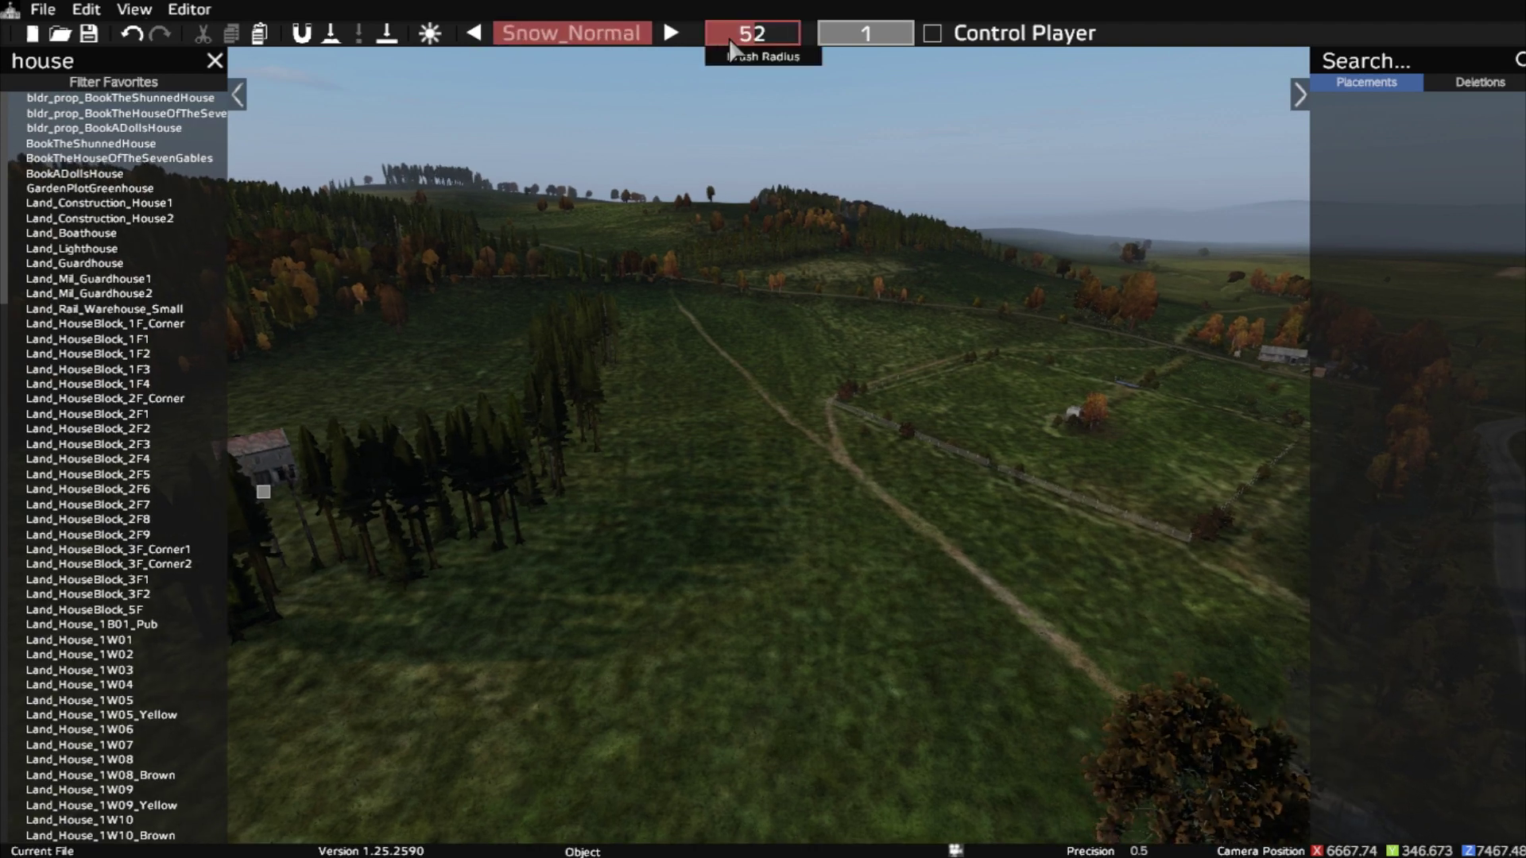
{"action": "scroll", "coordinate": [732, 49], "scroll_direction": "down", "scroll_amount": 5}
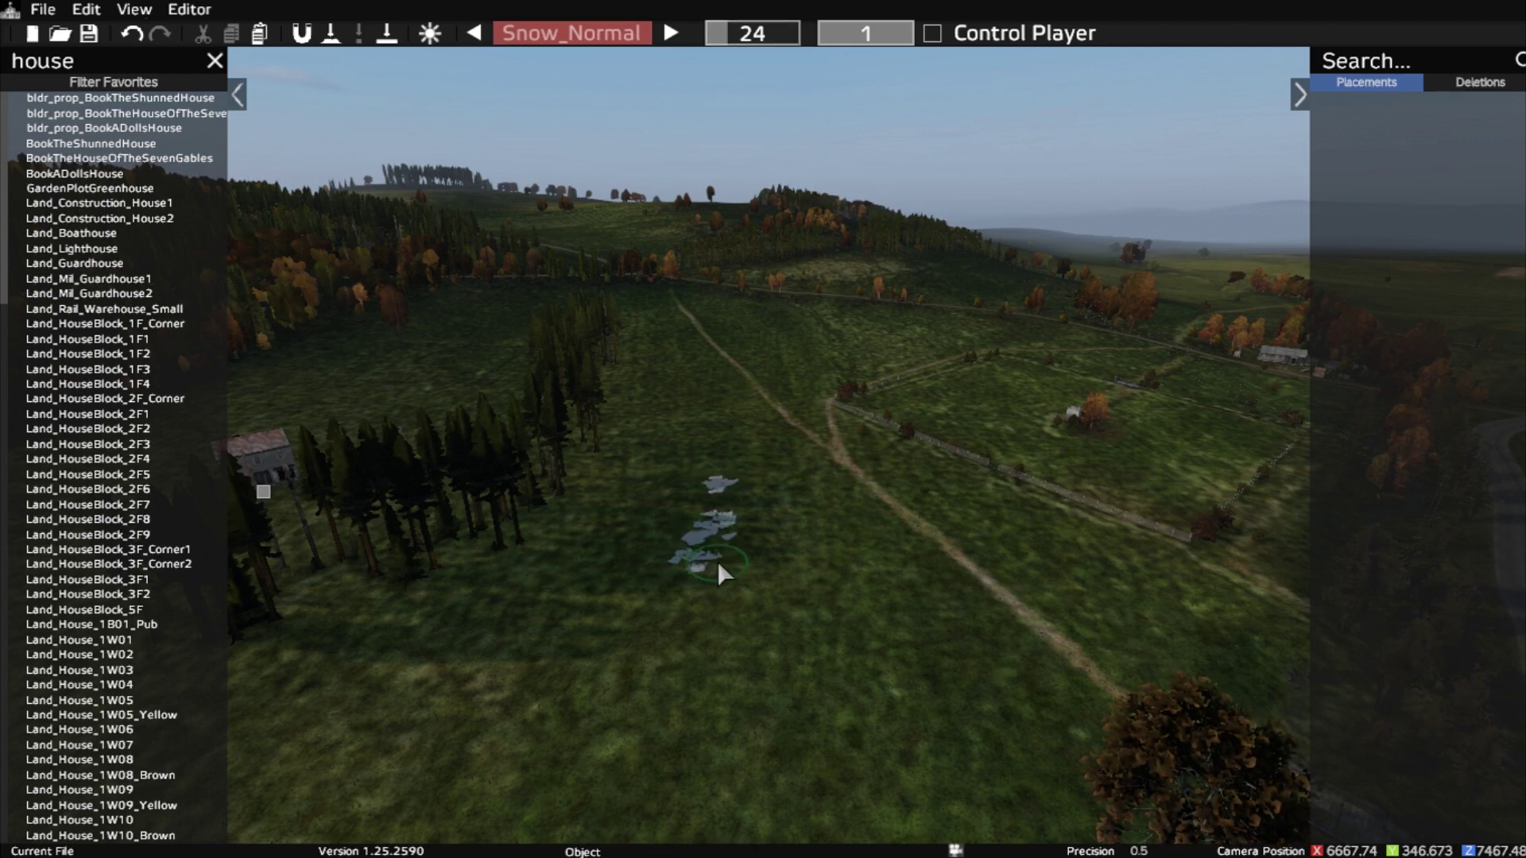
Paint snow patches on the open grass between the spruces and the dirt track.
{"action": "left_click_drag", "start_coordinate": [732, 547], "coordinate": [736, 533]}
{"action": "key", "text": "w"}
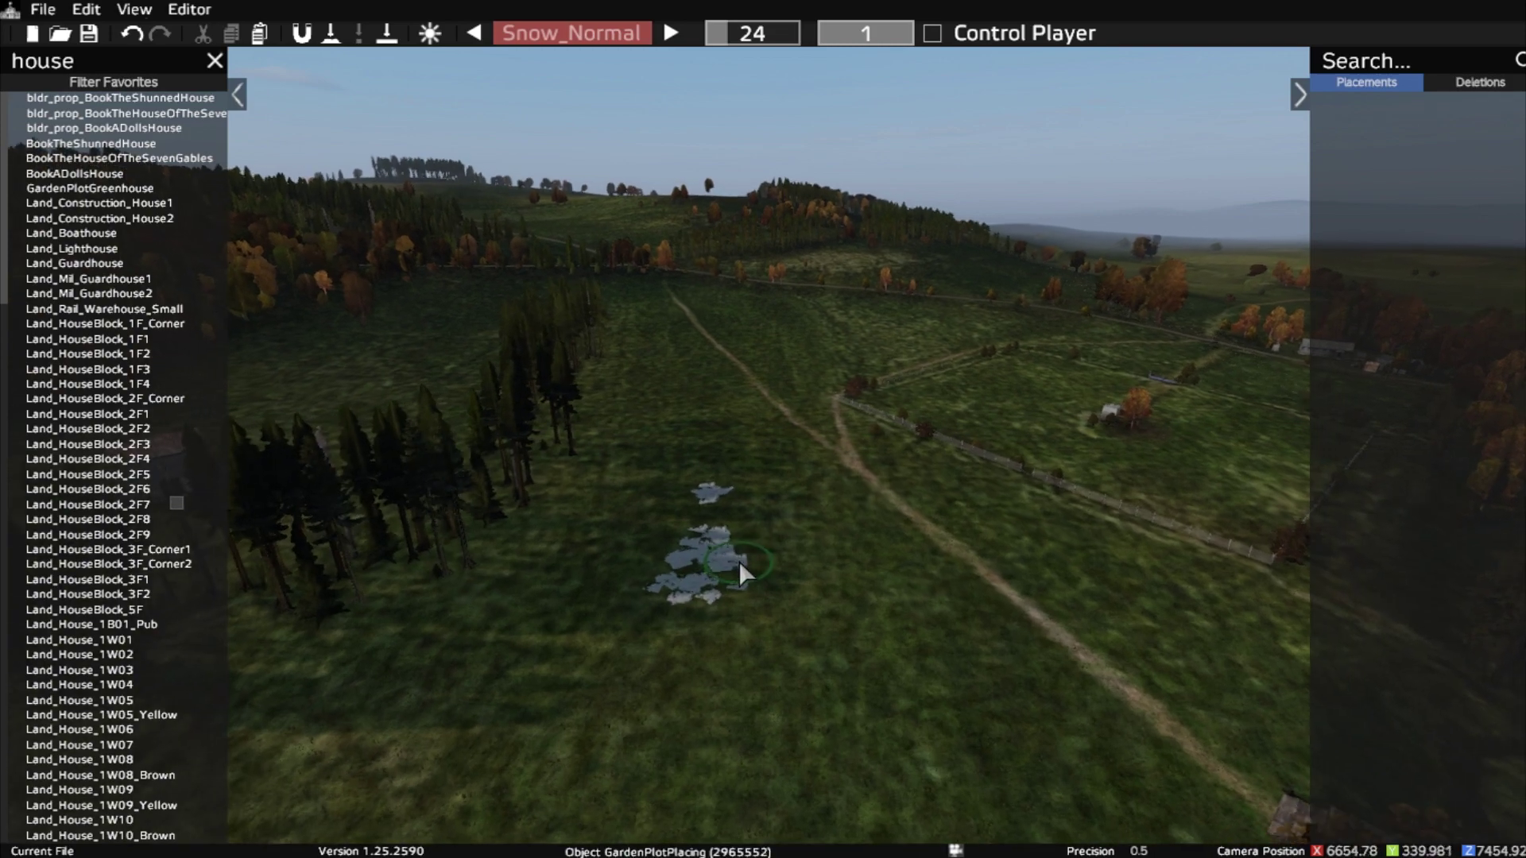
{"action": "right_click_drag", "start_coordinate": [738, 563], "coordinate": [740, 581]}
{"action": "key", "text": "w"}
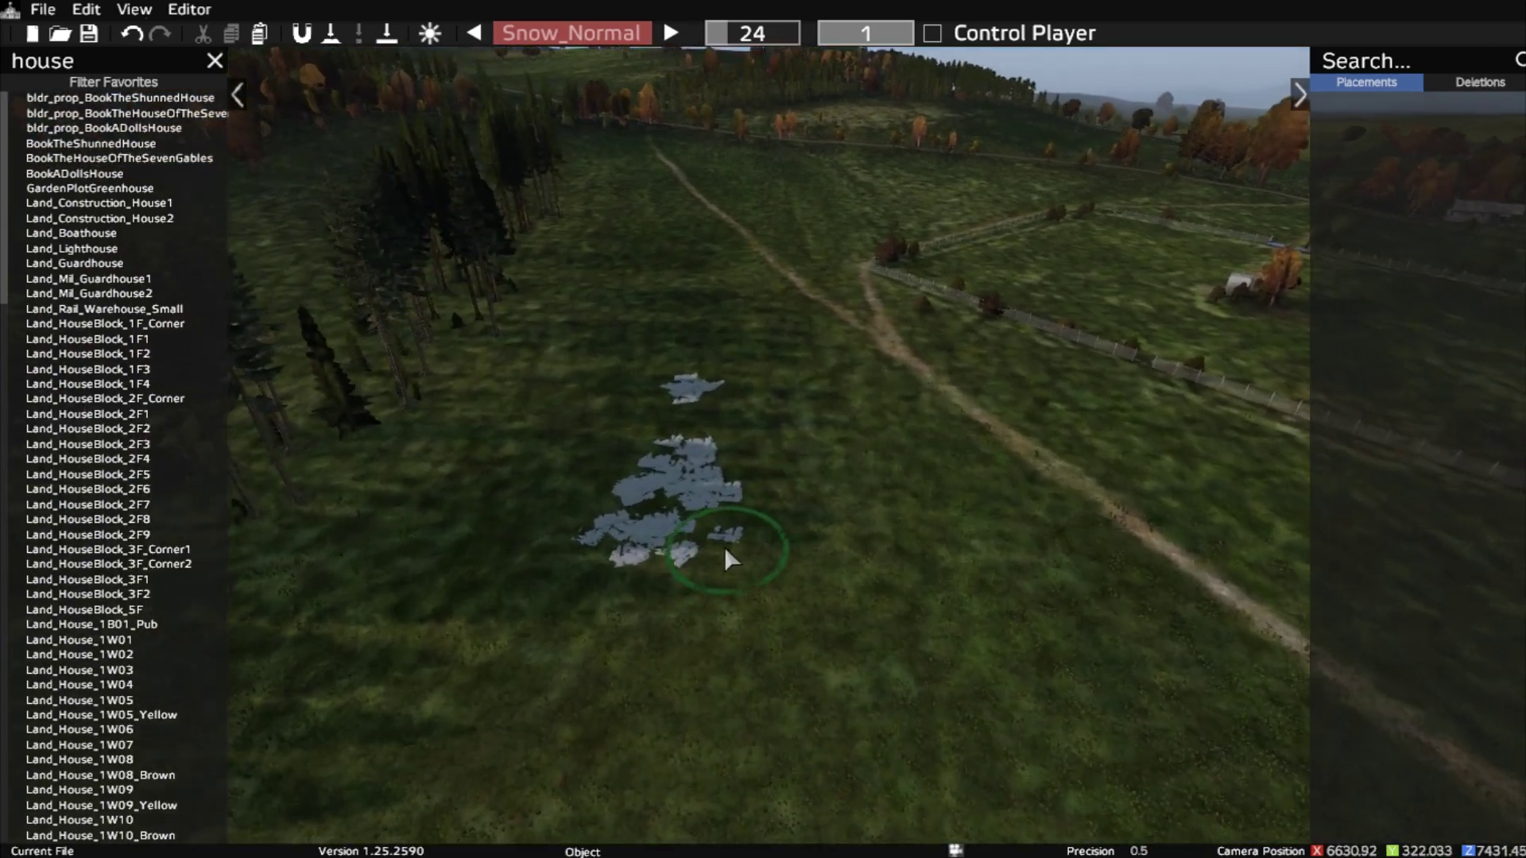
{"action": "mouse_move", "coordinate": [707, 557]}
{"action": "left_mouse_down"}
{"action": "mouse_move", "coordinate": [696, 485]}
{"action": "mouse_move", "coordinate": [719, 422]}
{"action": "left_mouse_up"}
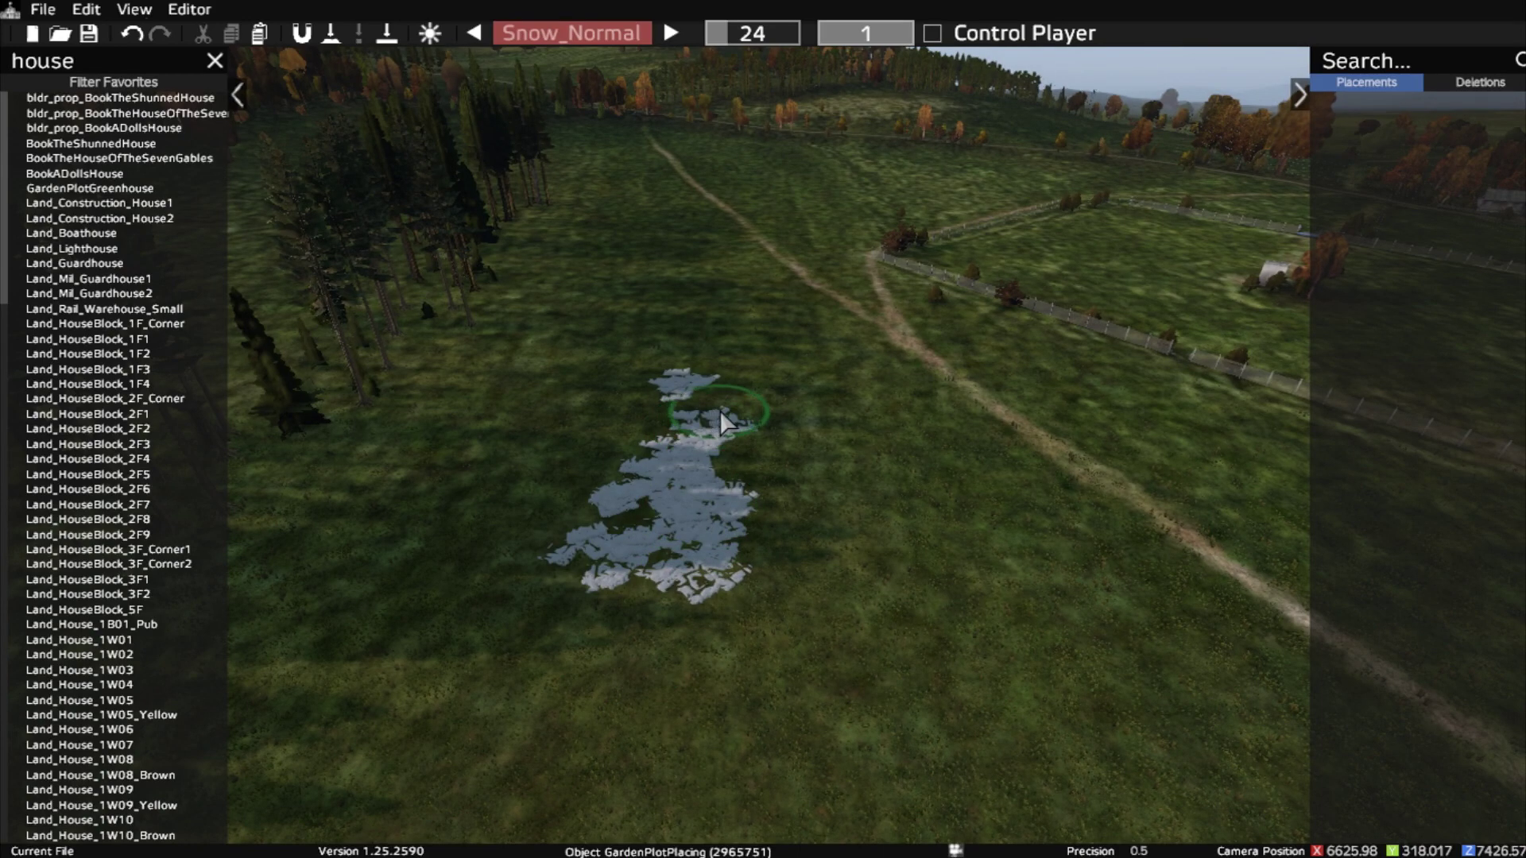
Switch the brush to Snow_Deep and paint deep snow over and around the existing snow patches.
{"action": "left_click", "coordinate": [670, 34]}
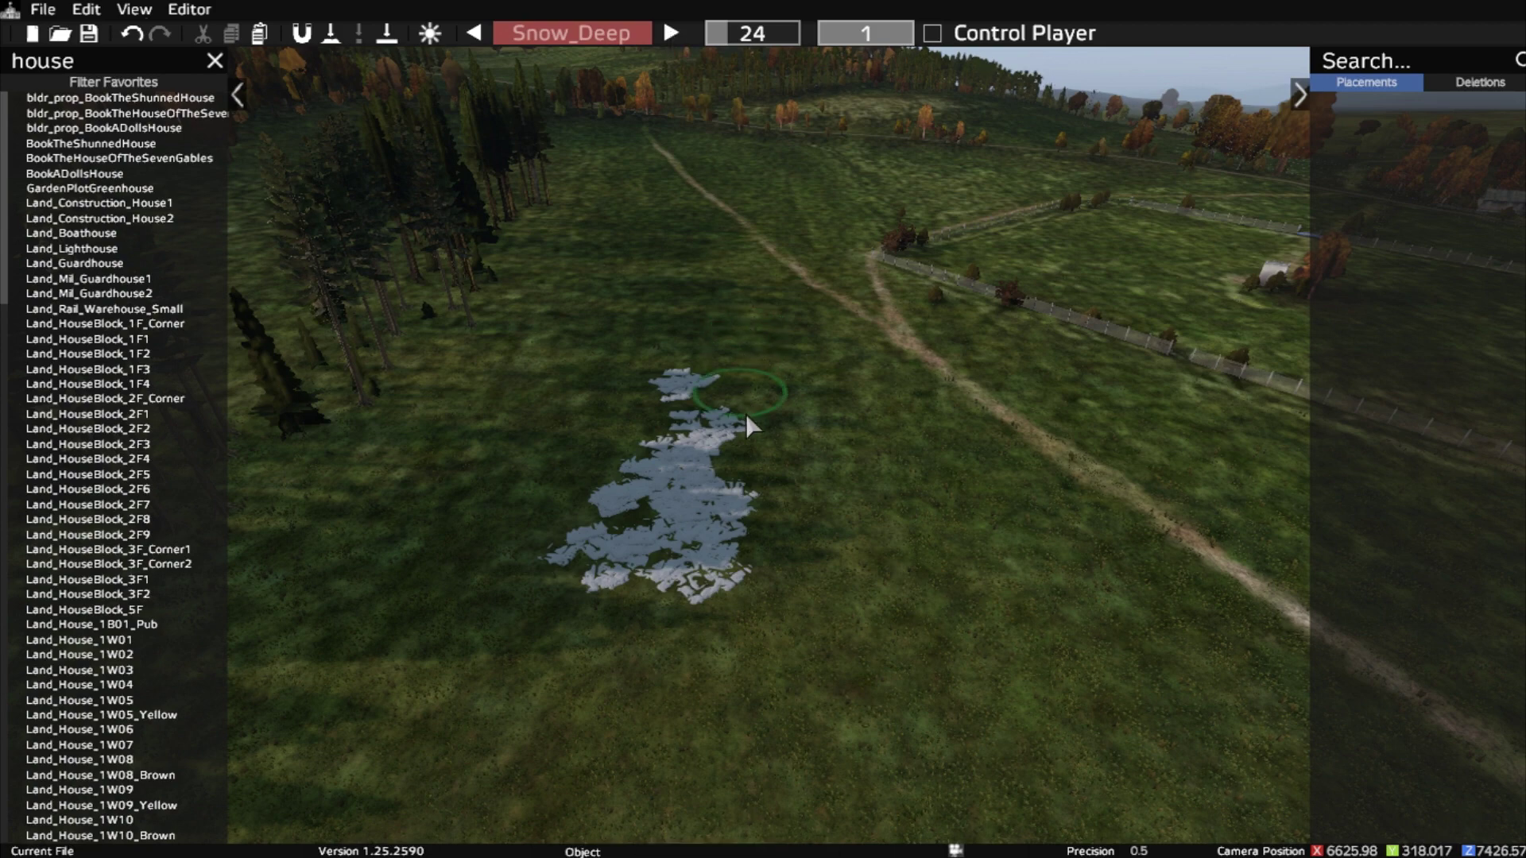
{"action": "mouse_move", "coordinate": [753, 445]}
{"action": "left_mouse_down"}
{"action": "mouse_move", "coordinate": [779, 545]}
{"action": "mouse_move", "coordinate": [771, 604]}
{"action": "mouse_move", "coordinate": [725, 628]}
{"action": "mouse_move", "coordinate": [628, 624]}
{"action": "mouse_move", "coordinate": [597, 604]}
{"action": "mouse_move", "coordinate": [580, 502]}
{"action": "mouse_move", "coordinate": [597, 446]}
{"action": "mouse_move", "coordinate": [650, 411]}
{"action": "left_mouse_up"}
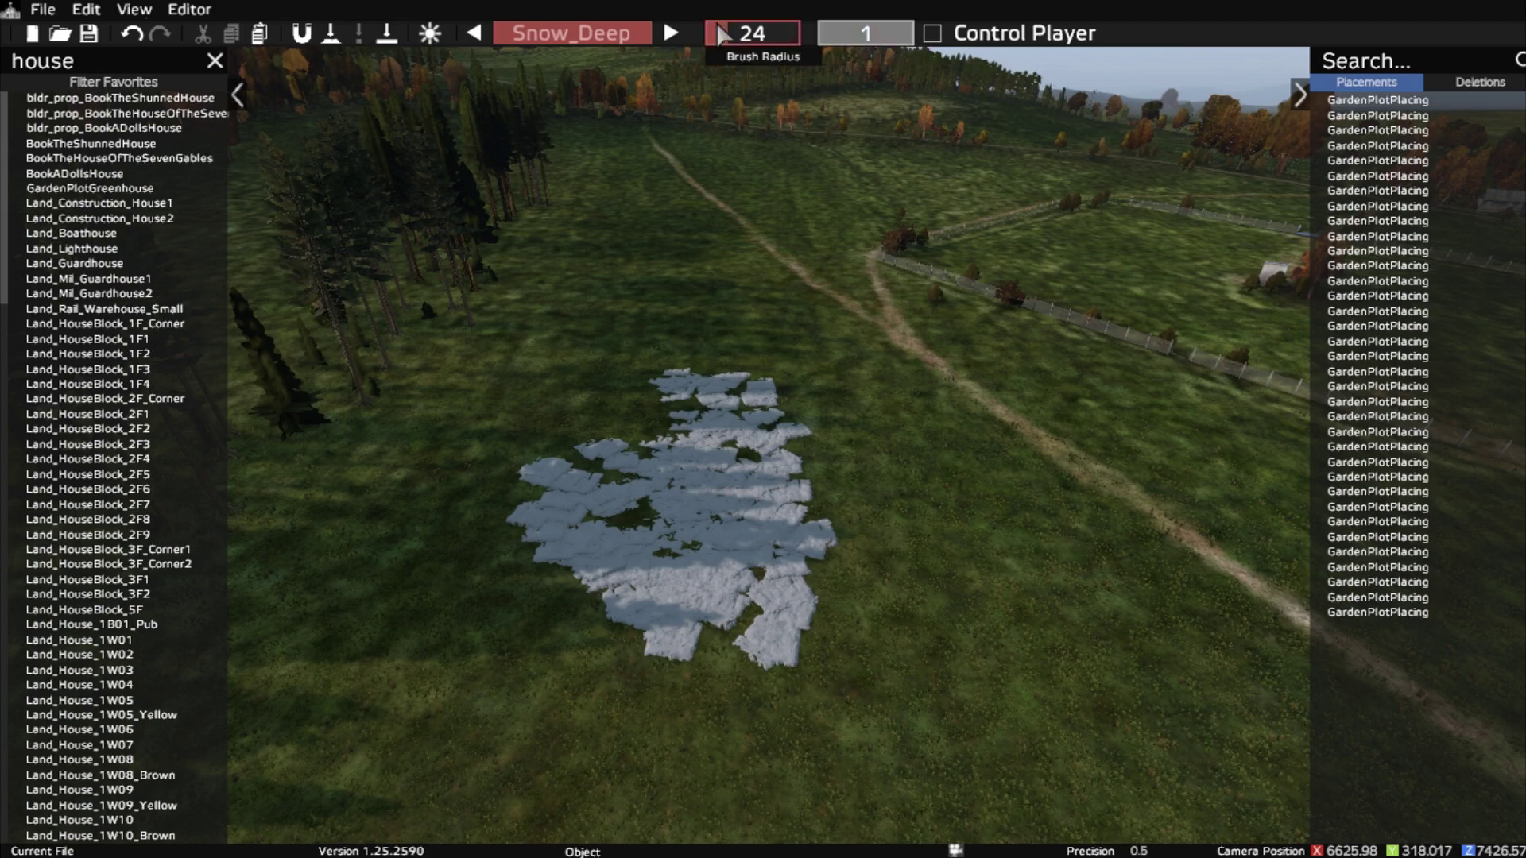
{"action": "key", "text": "s"}
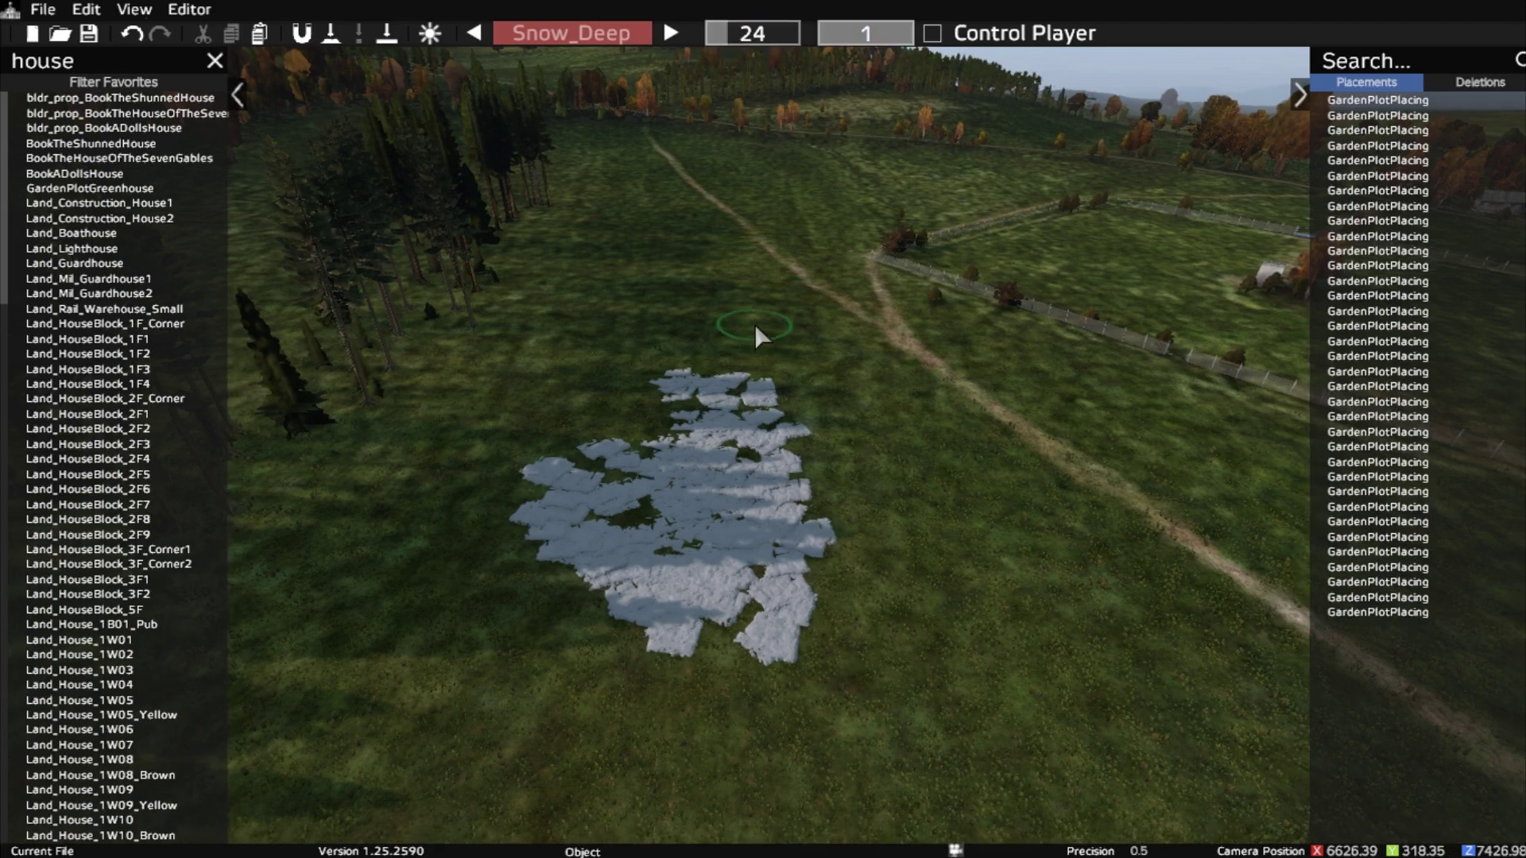
{"action": "key", "text": "w"}
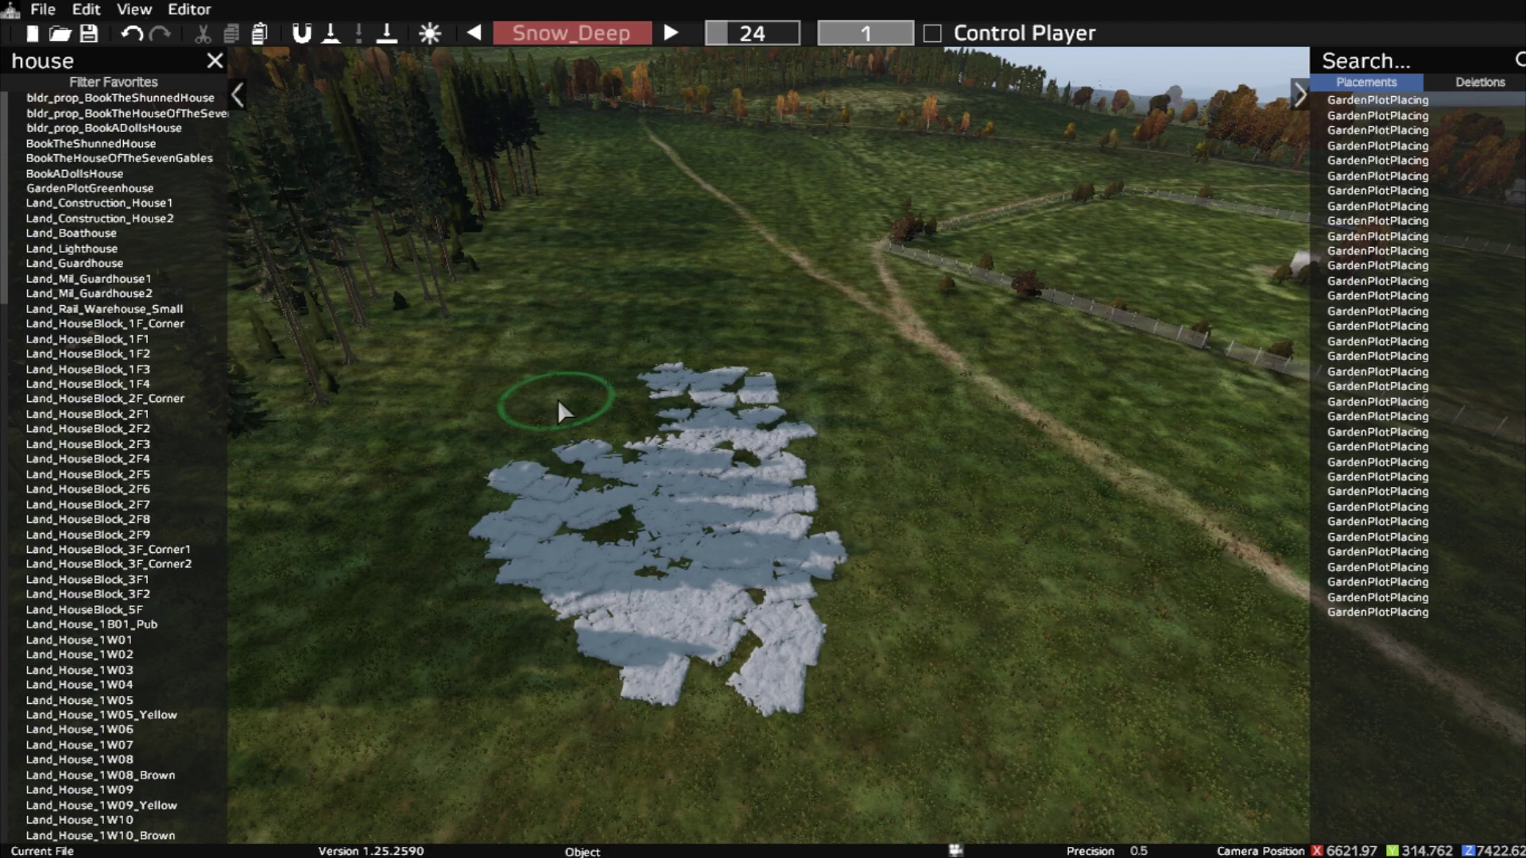
Select all GardenPlotPlacing entries among the placed objects, from first to last, and delete them.
{"action": "right_click_drag", "start_coordinate": [654, 434], "coordinate": [661, 388]}
{"action": "key", "text": "w"}
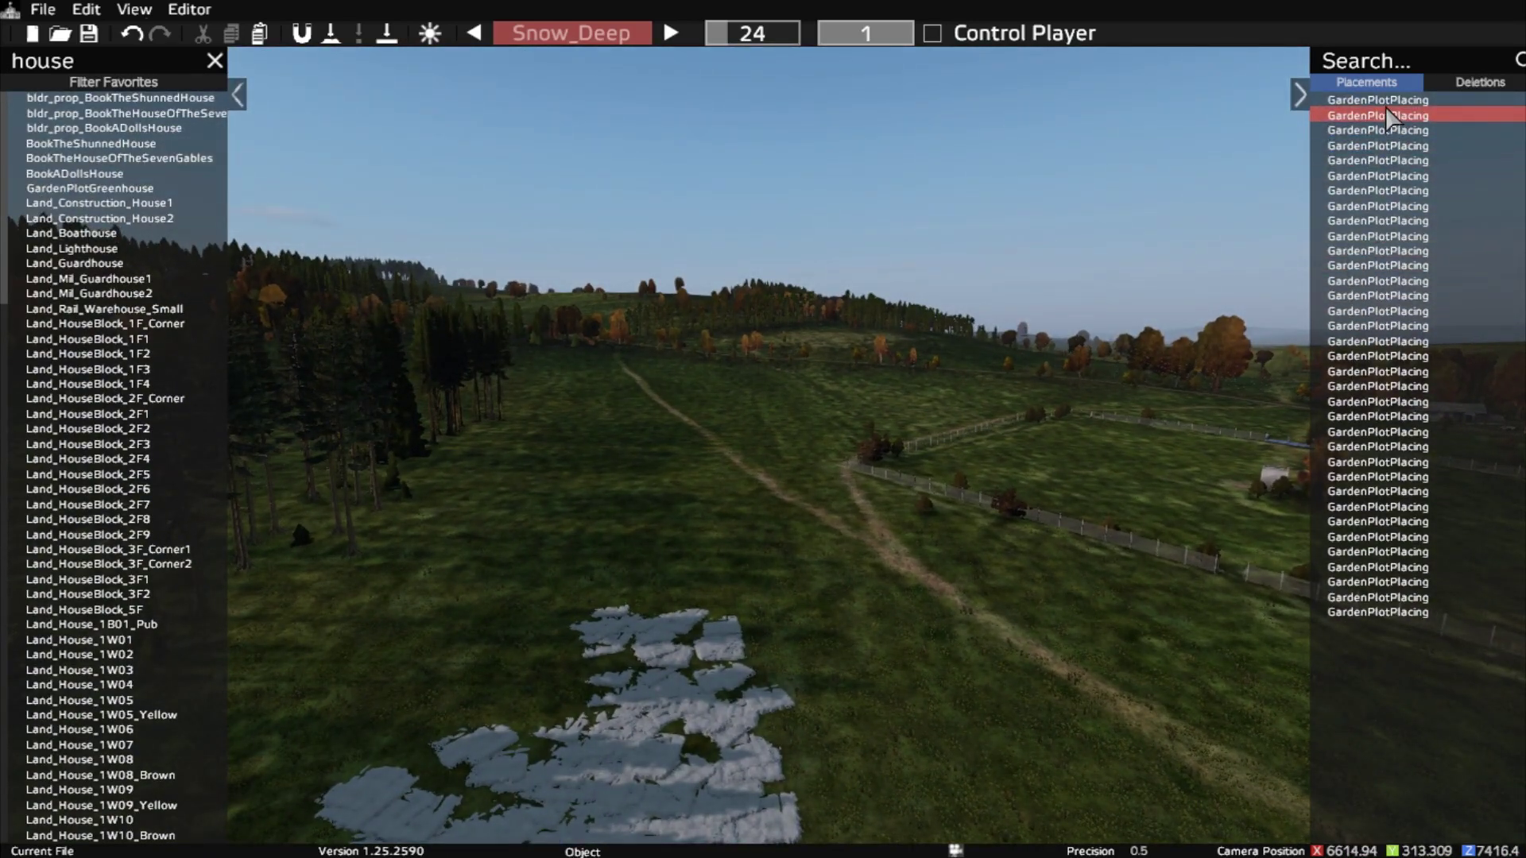
{"action": "left_click", "coordinate": [1384, 101]}
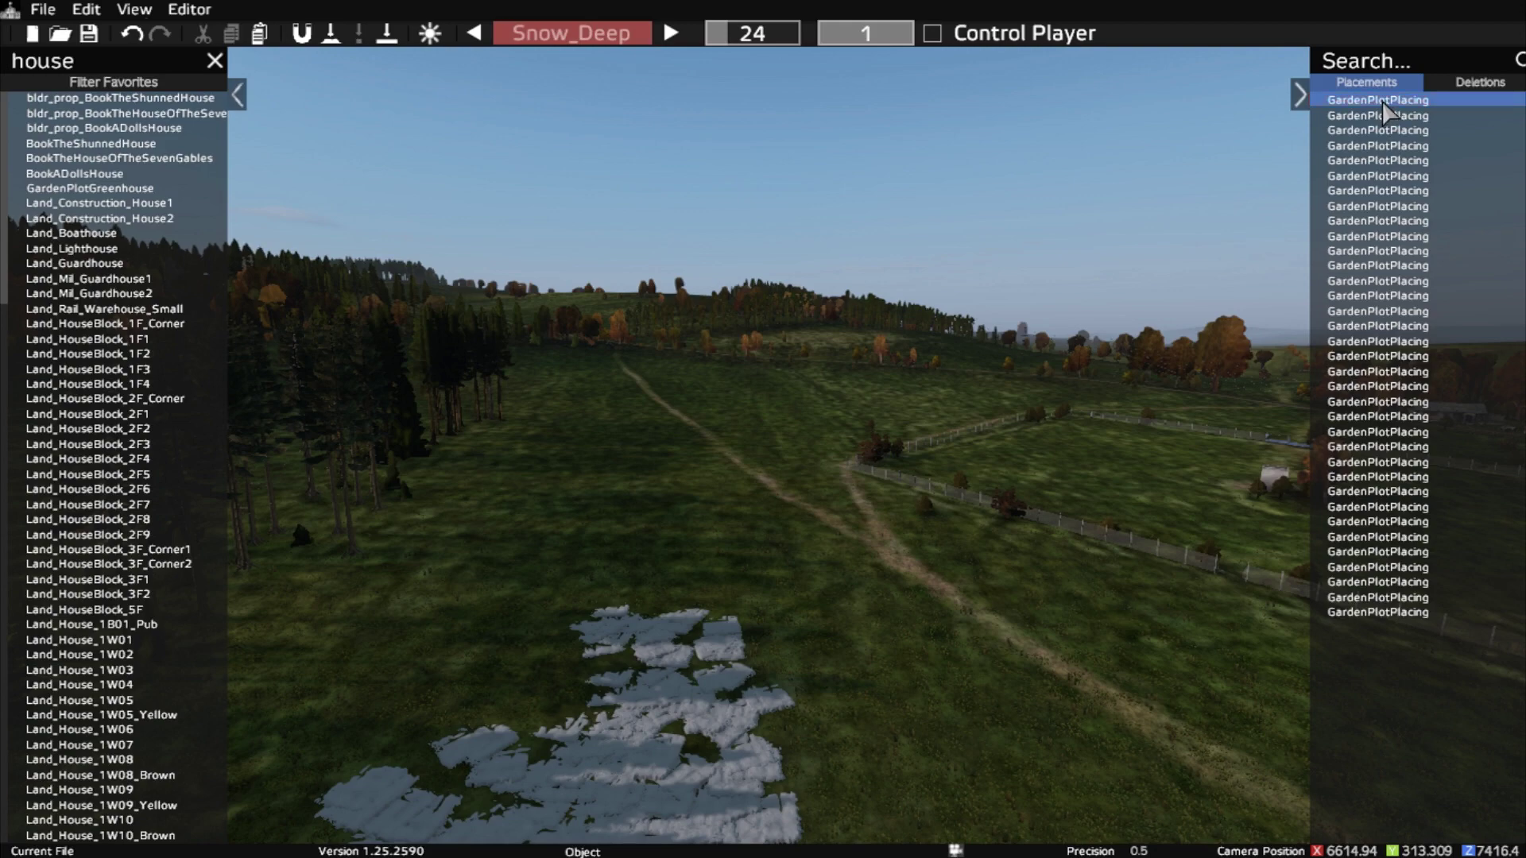
{"action": "left_click", "coordinate": [1383, 612], "text": "shift"}
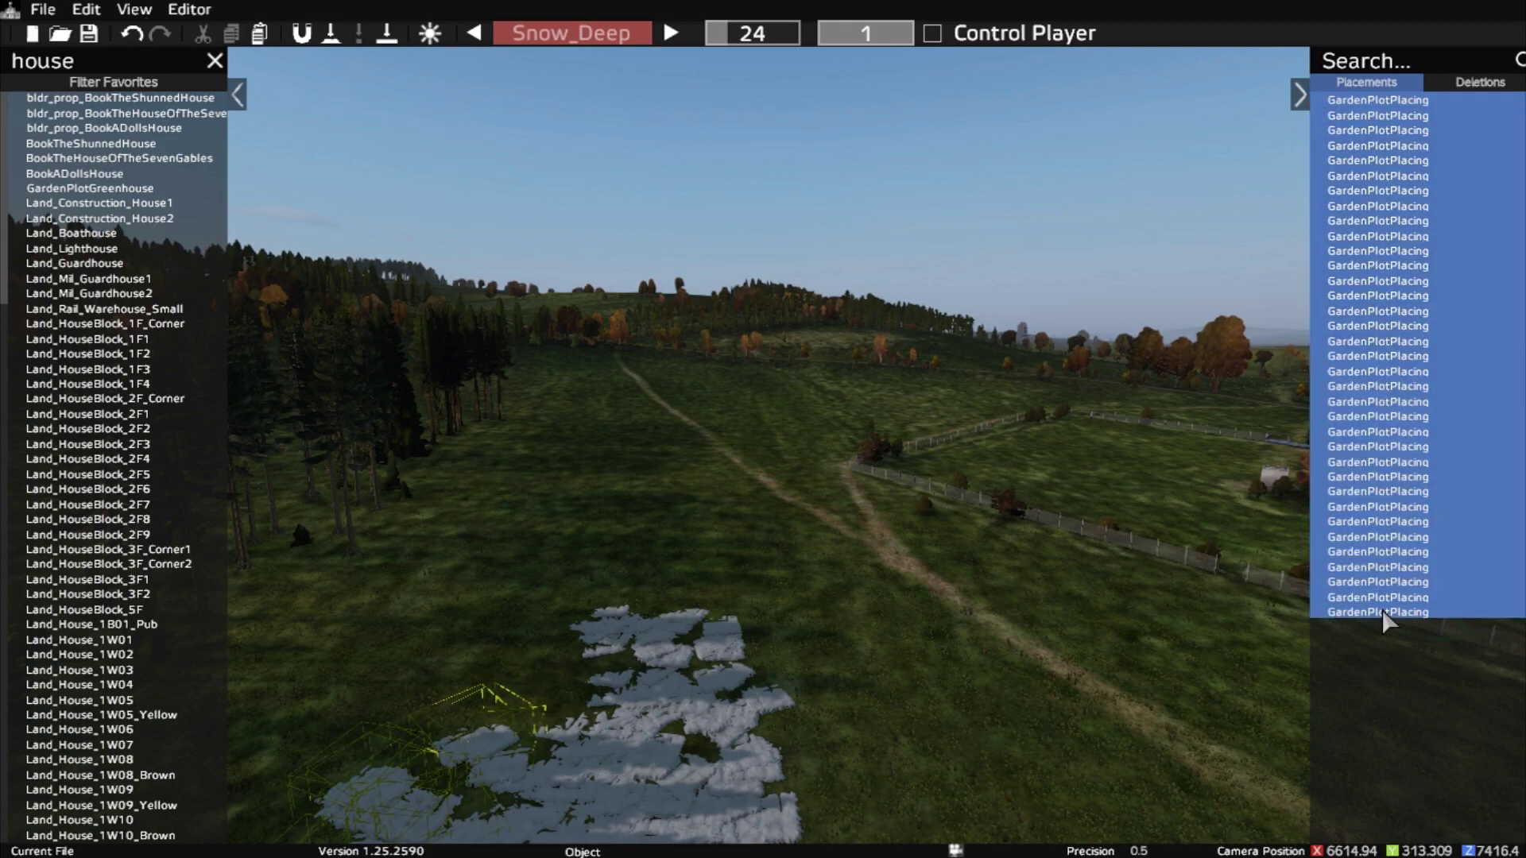
{"action": "key", "text": "Delete"}
Turn off the brush, box-select the area with the spruces, house and snow, and delete the selected objects.
{"action": "key", "text": "s"}
{"action": "right_click_drag", "start_coordinate": [911, 601], "coordinate": [833, 608]}
{"action": "key", "text": "a"}
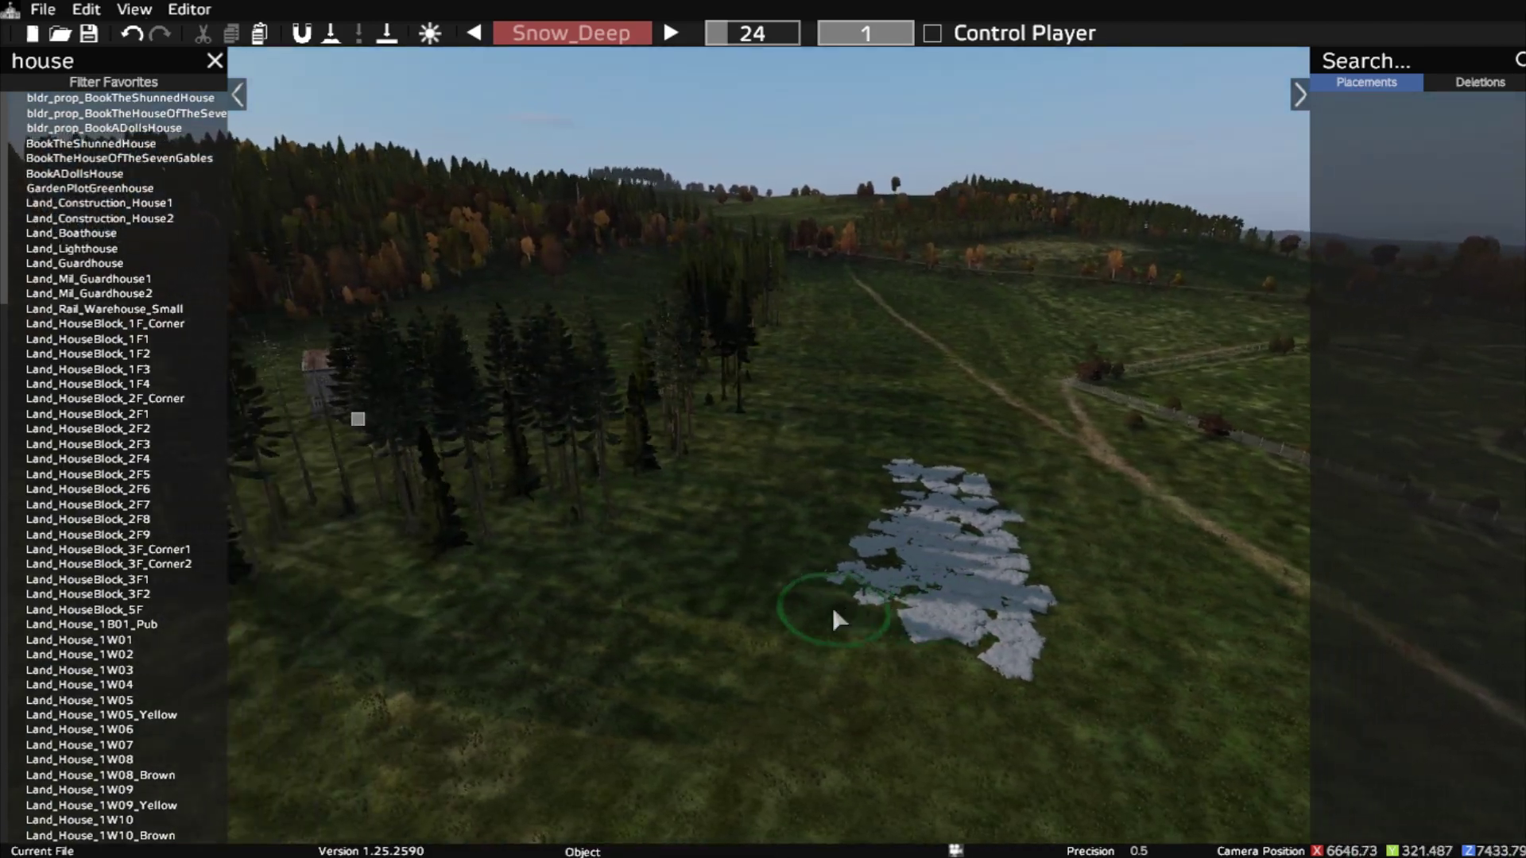
{"action": "key", "text": "s"}
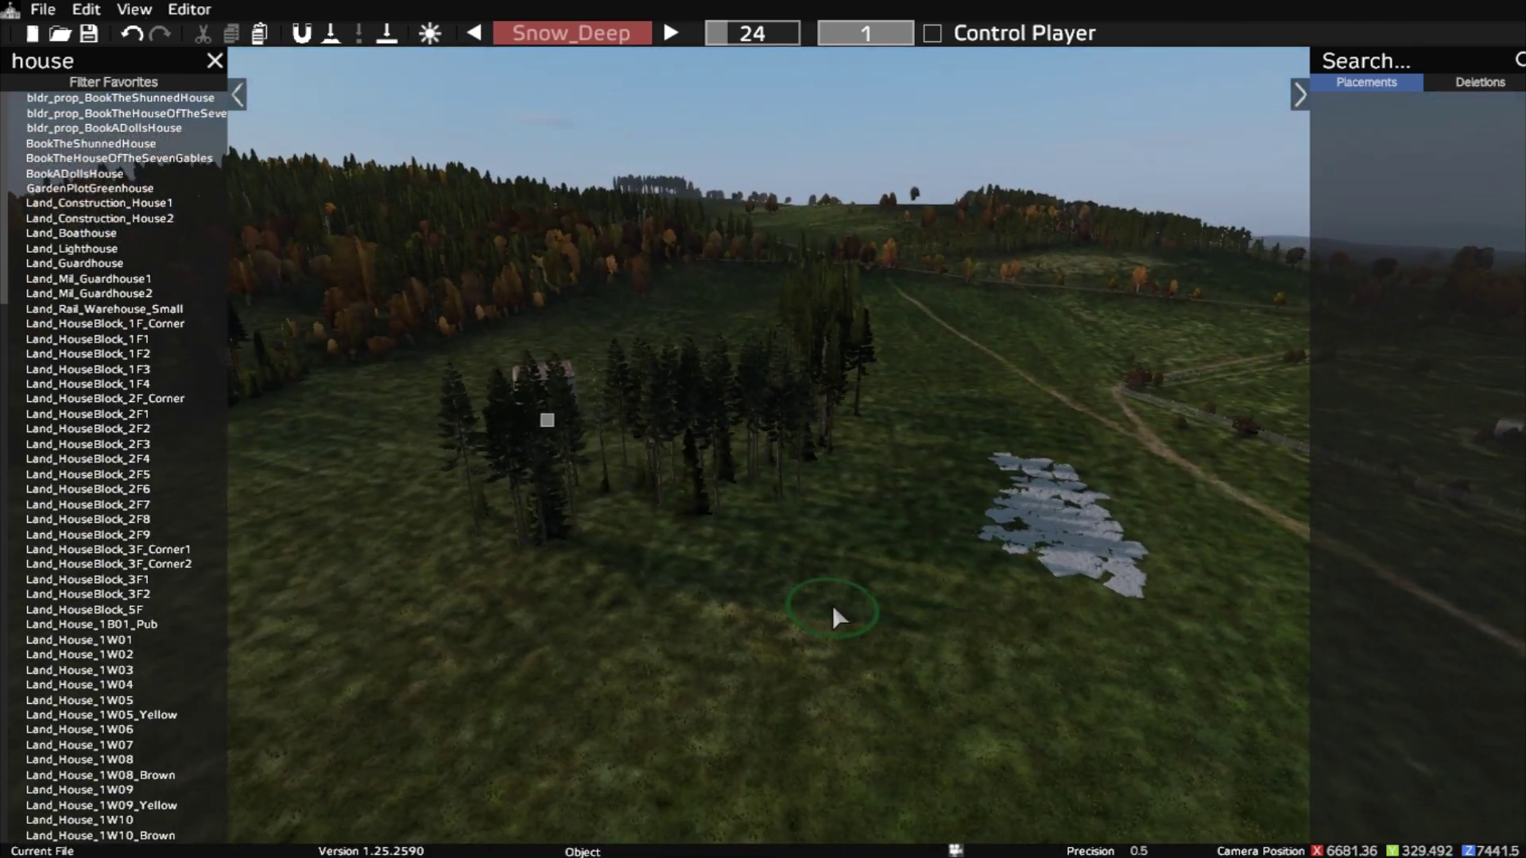
{"action": "left_click", "coordinate": [574, 40]}
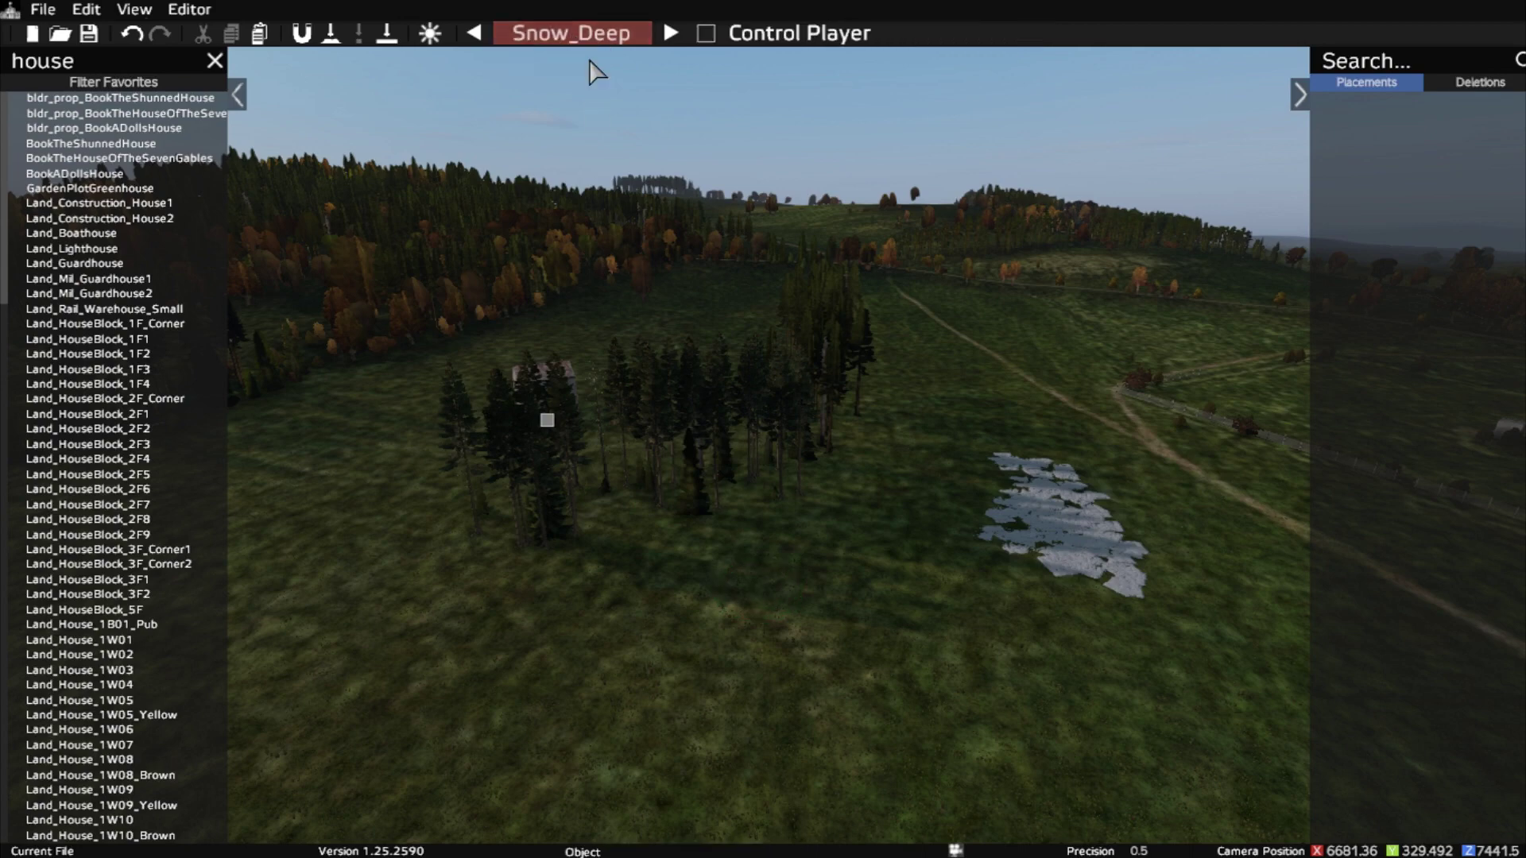
{"action": "left_click_drag", "start_coordinate": [452, 173], "coordinate": [1235, 737]}
{"action": "key", "text": "Delete"}
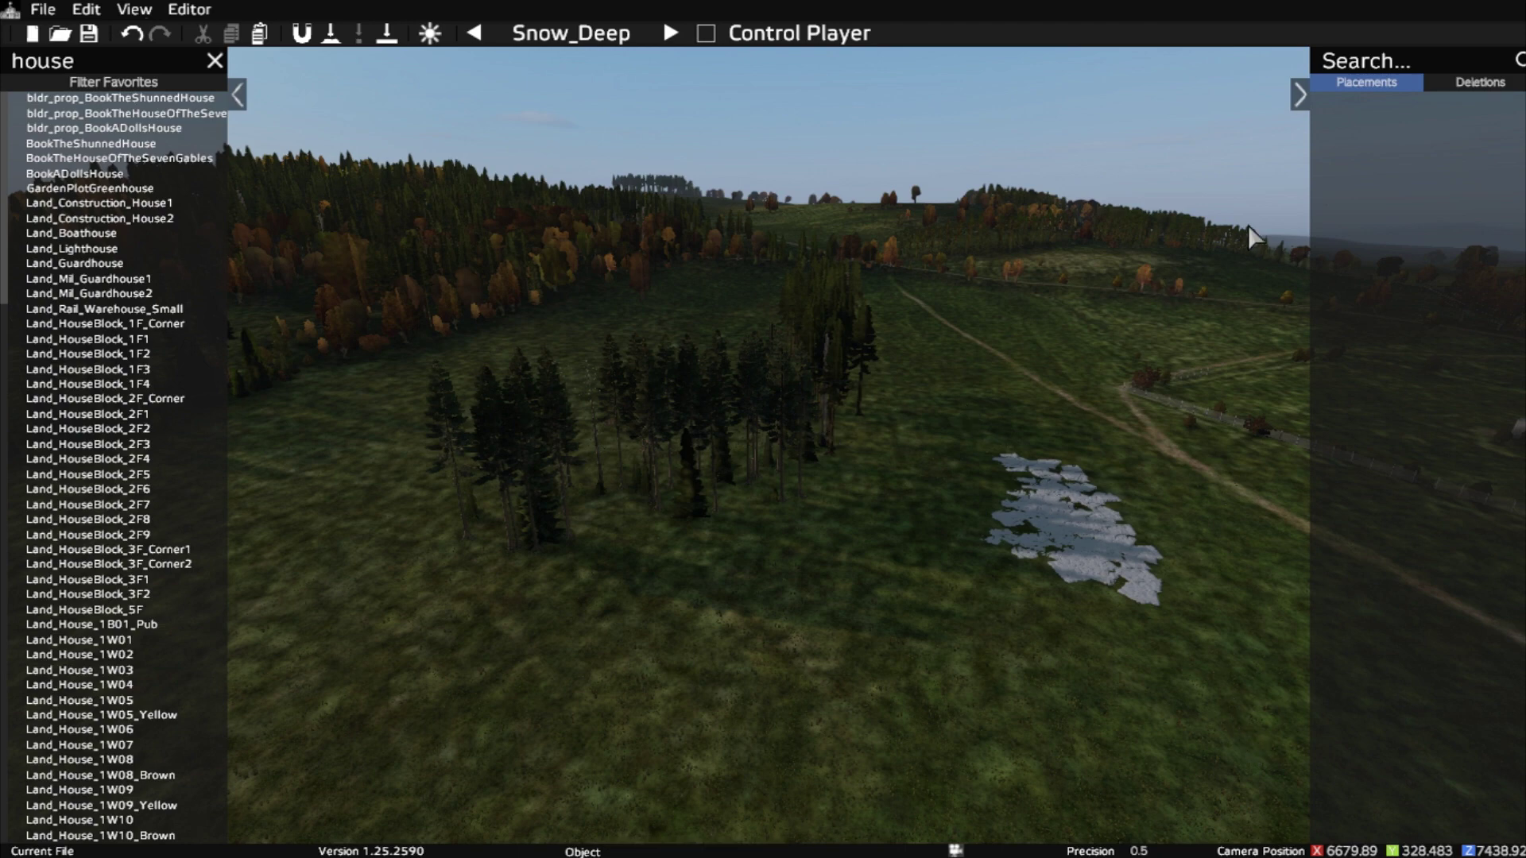
Create a new map file, leaving the file name blank.
{"action": "key", "text": "w"}
{"action": "right_click_drag", "start_coordinate": [908, 515], "coordinate": [886, 616]}
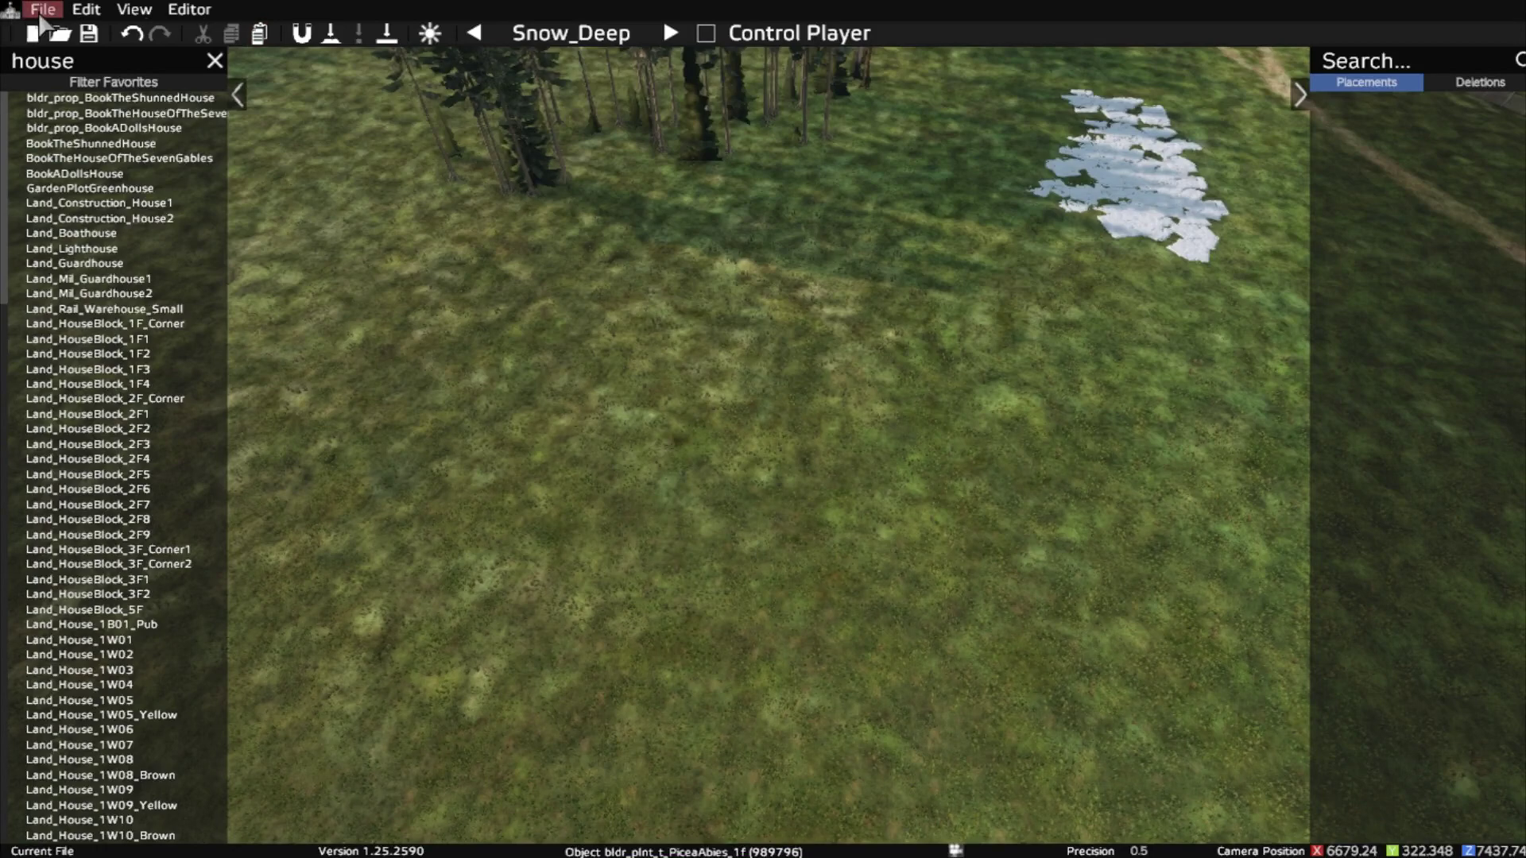
{"action": "left_click", "coordinate": [47, 11]}
{"action": "left_click", "coordinate": [56, 29]}
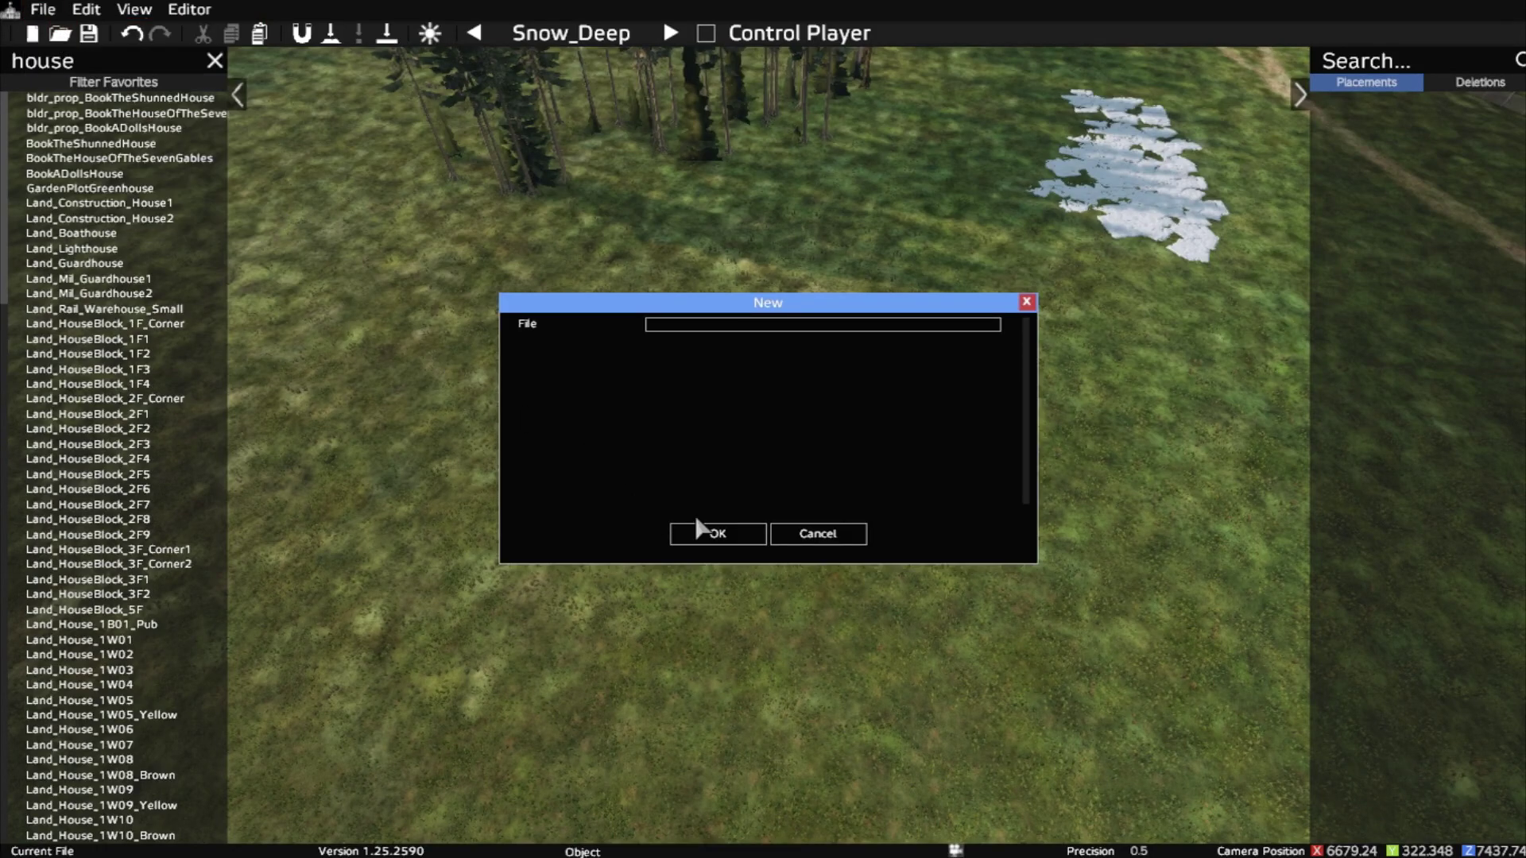
{"action": "left_click", "coordinate": [740, 533]}
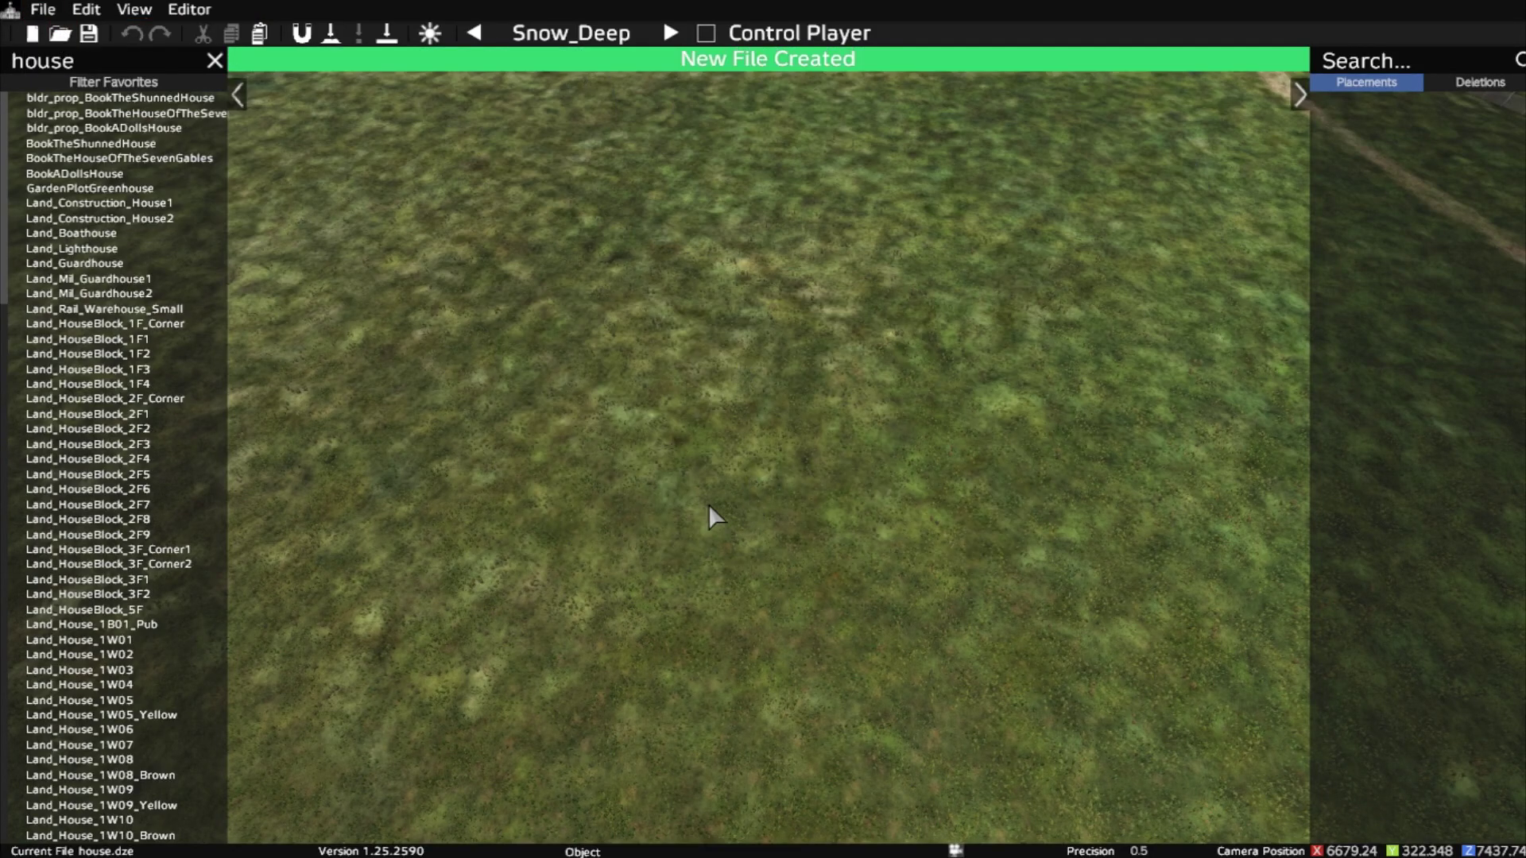
Replace the search text for placeable objects with "wreck".
{"action": "key", "text": "w"}
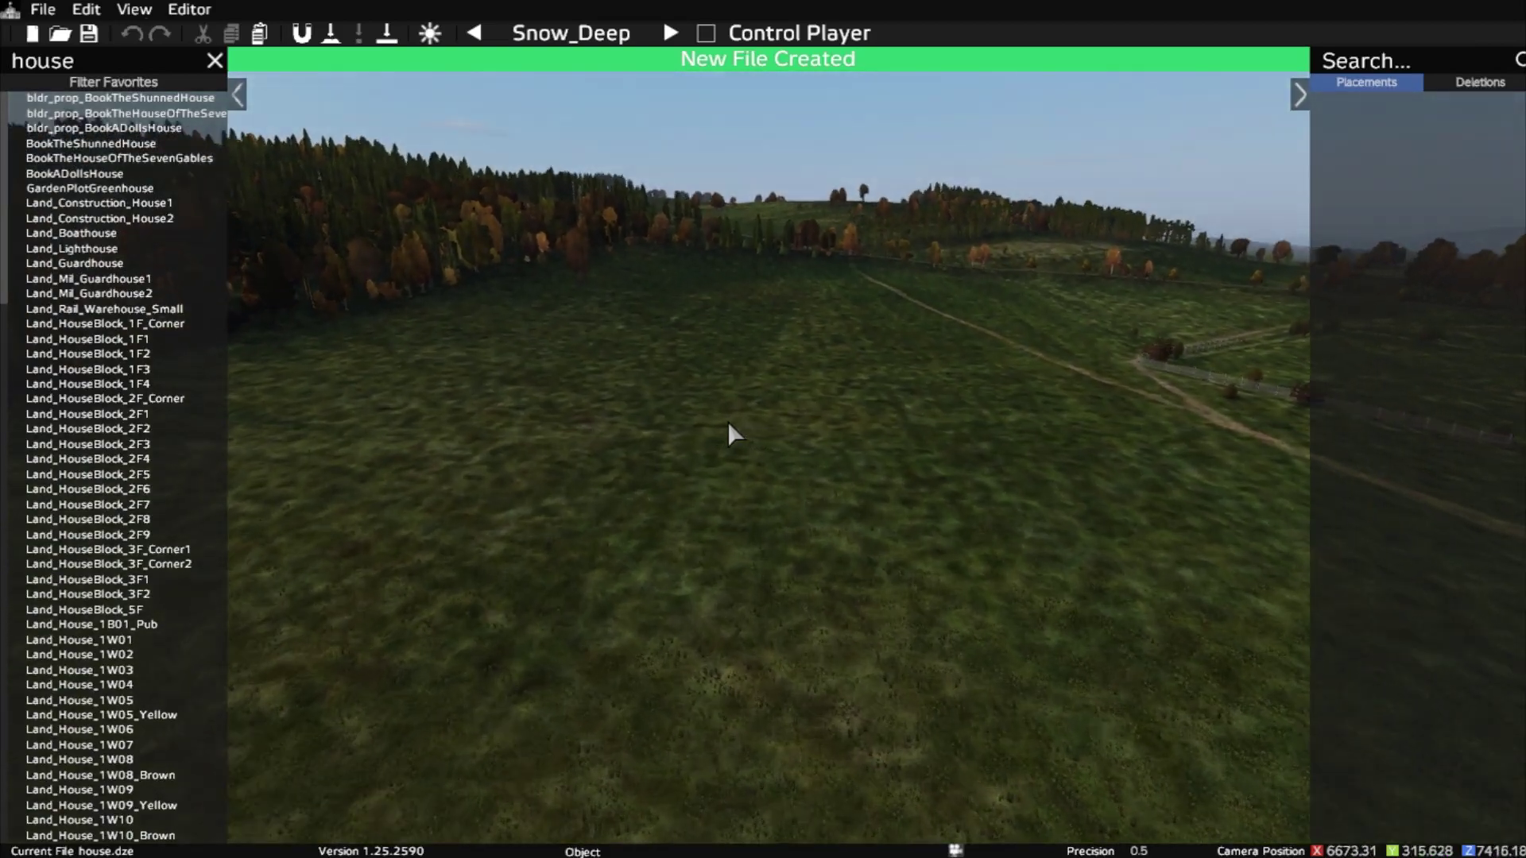
{"action": "right_click_drag", "start_coordinate": [728, 423], "coordinate": [746, 488]}
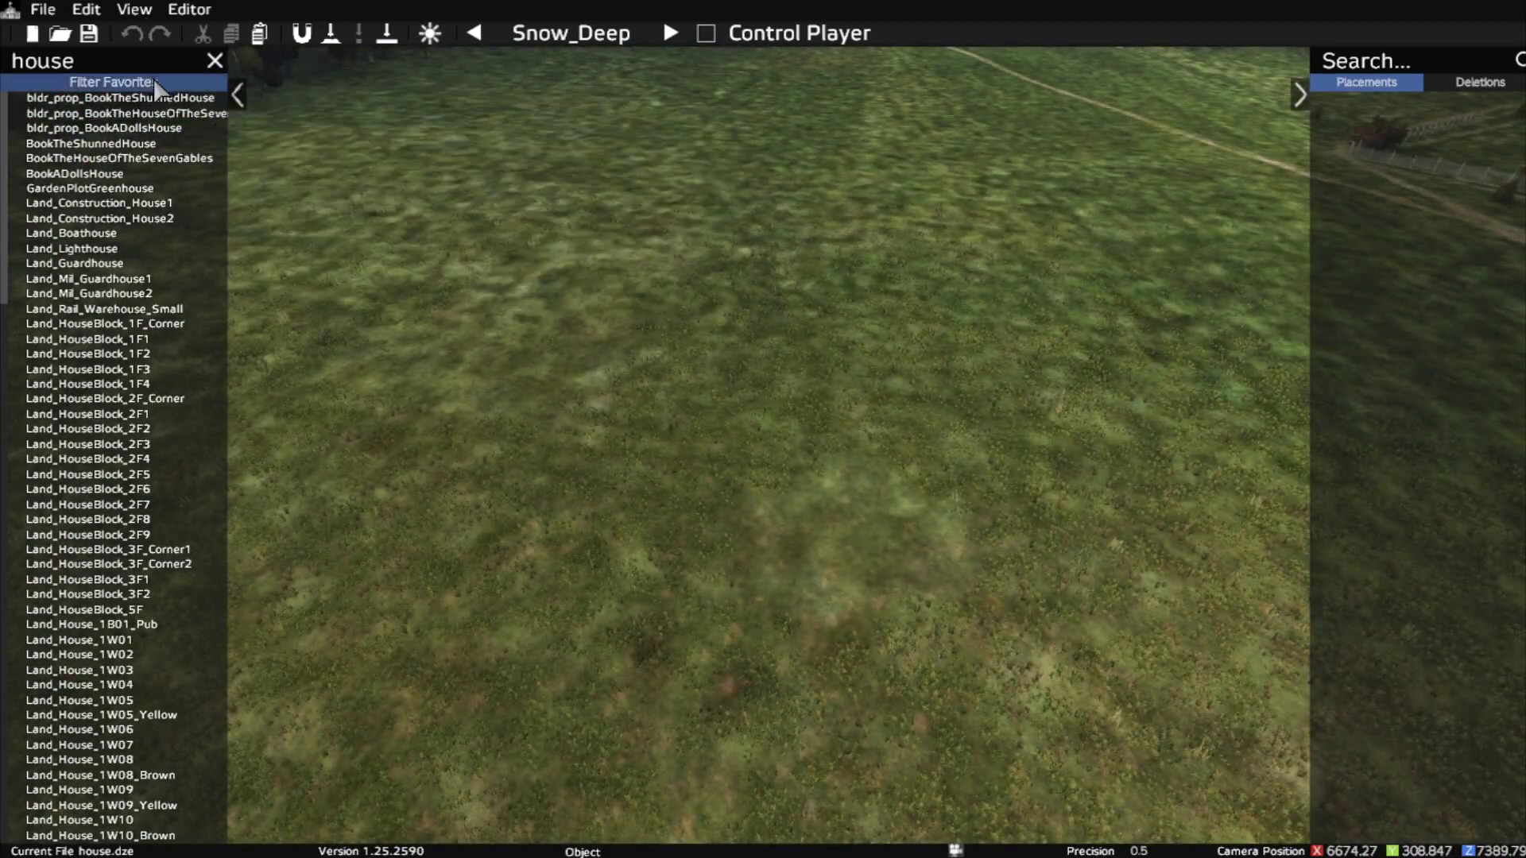
{"action": "left_click", "coordinate": [139, 67]}
{"action": "key", "text": "BackSpace"}
{"action": "key", "text": "BackSpace"}
{"action": "key", "text": "BackSpace"}
{"action": "key", "text": "BackSpace"}
{"action": "key", "text": "BackSpace"}
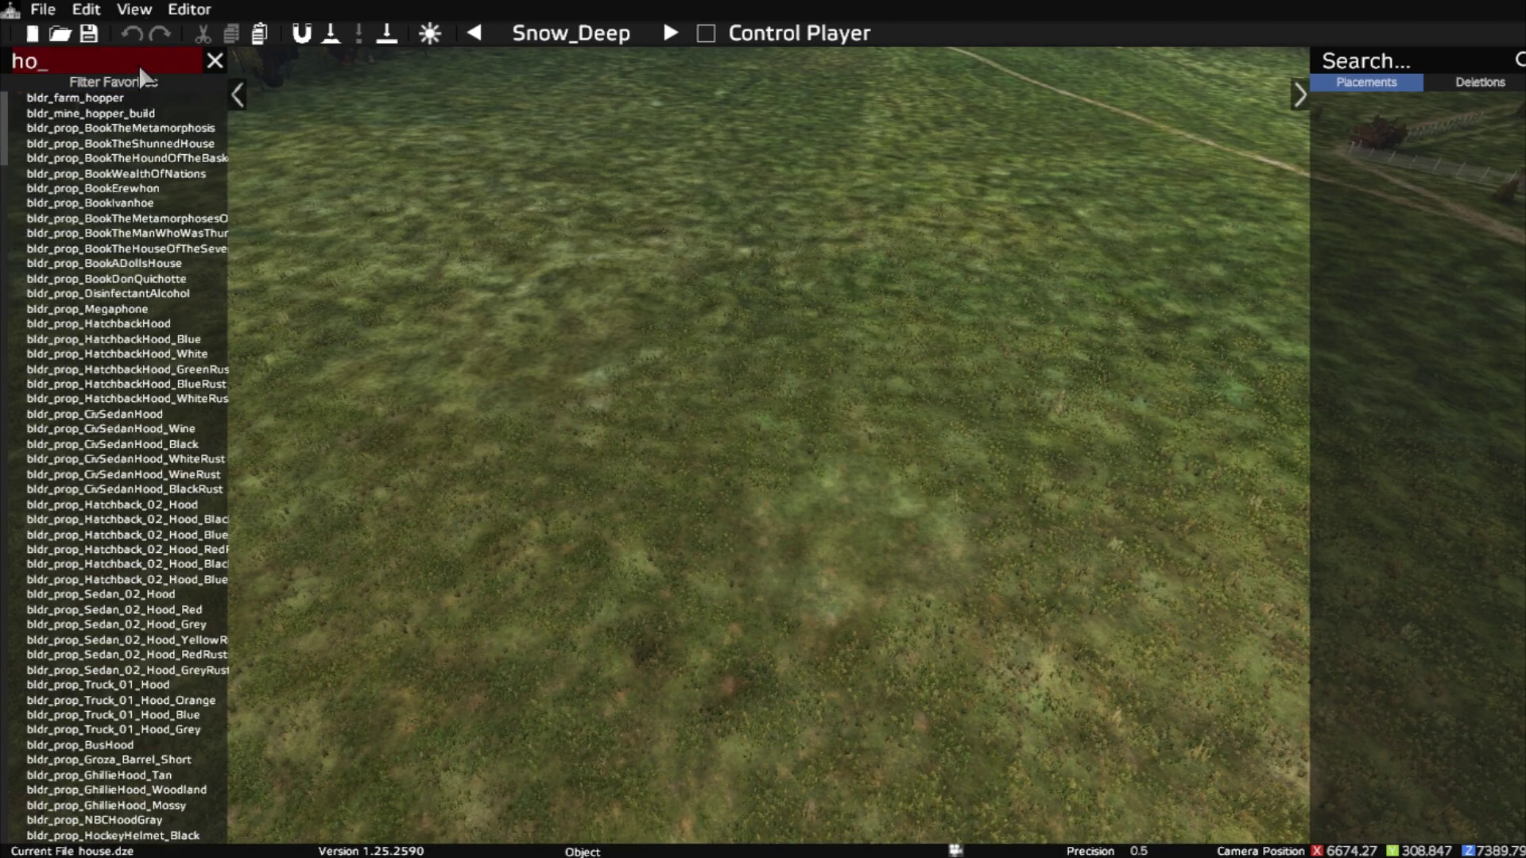
{"action": "type", "text": "wreck"}
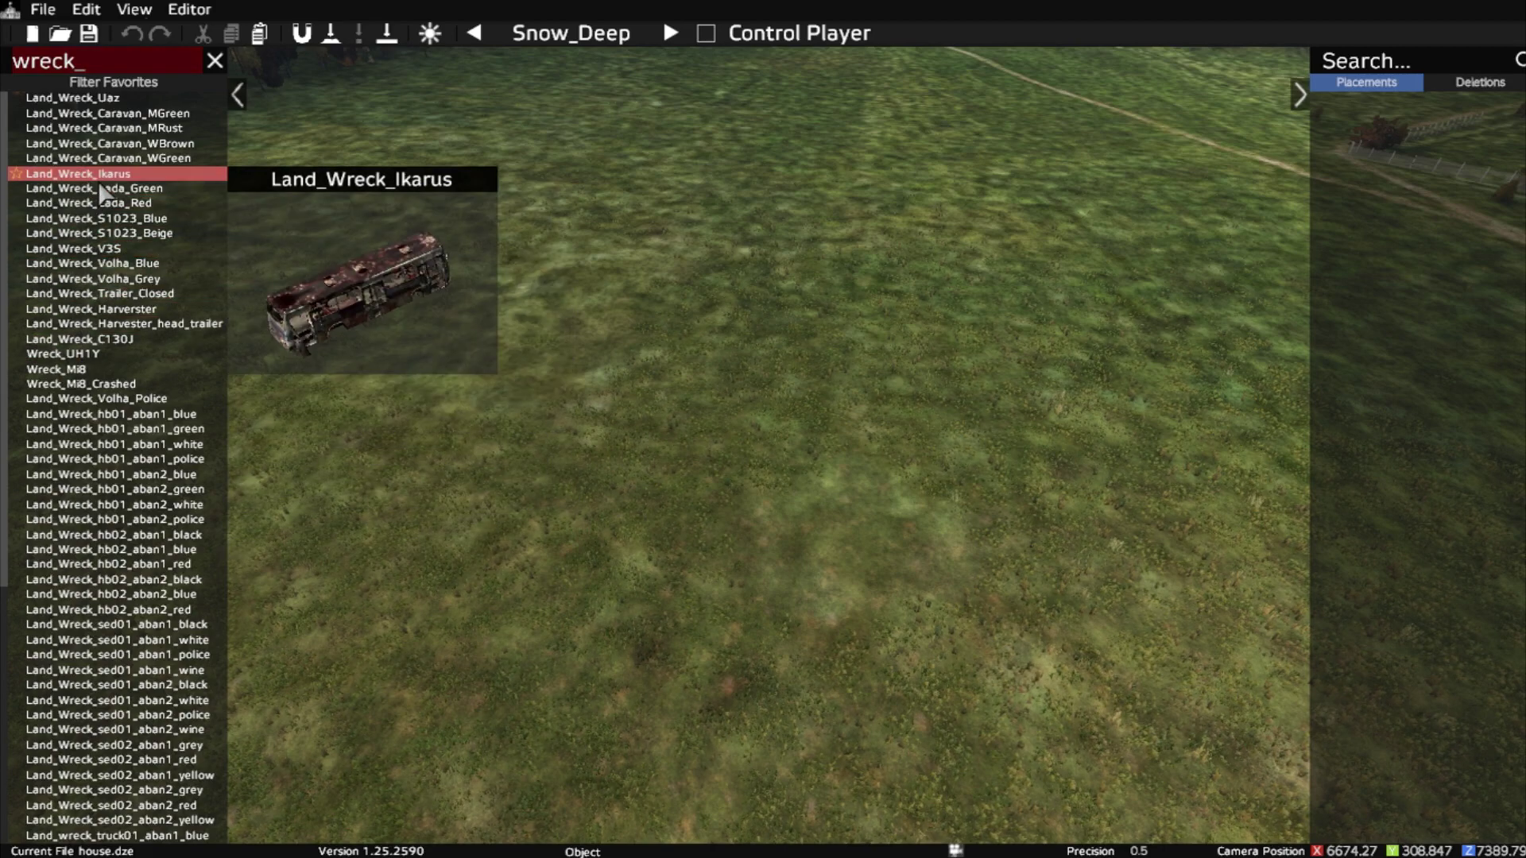
Place Land_Wreck_Ikarus, Land_Wreck_Lada_Green, Land_Wreck_Harverster and Land_Wreck_Volha_Blue close together on the open grass.
{"action": "left_click_drag", "start_coordinate": [98, 176], "coordinate": [616, 399]}
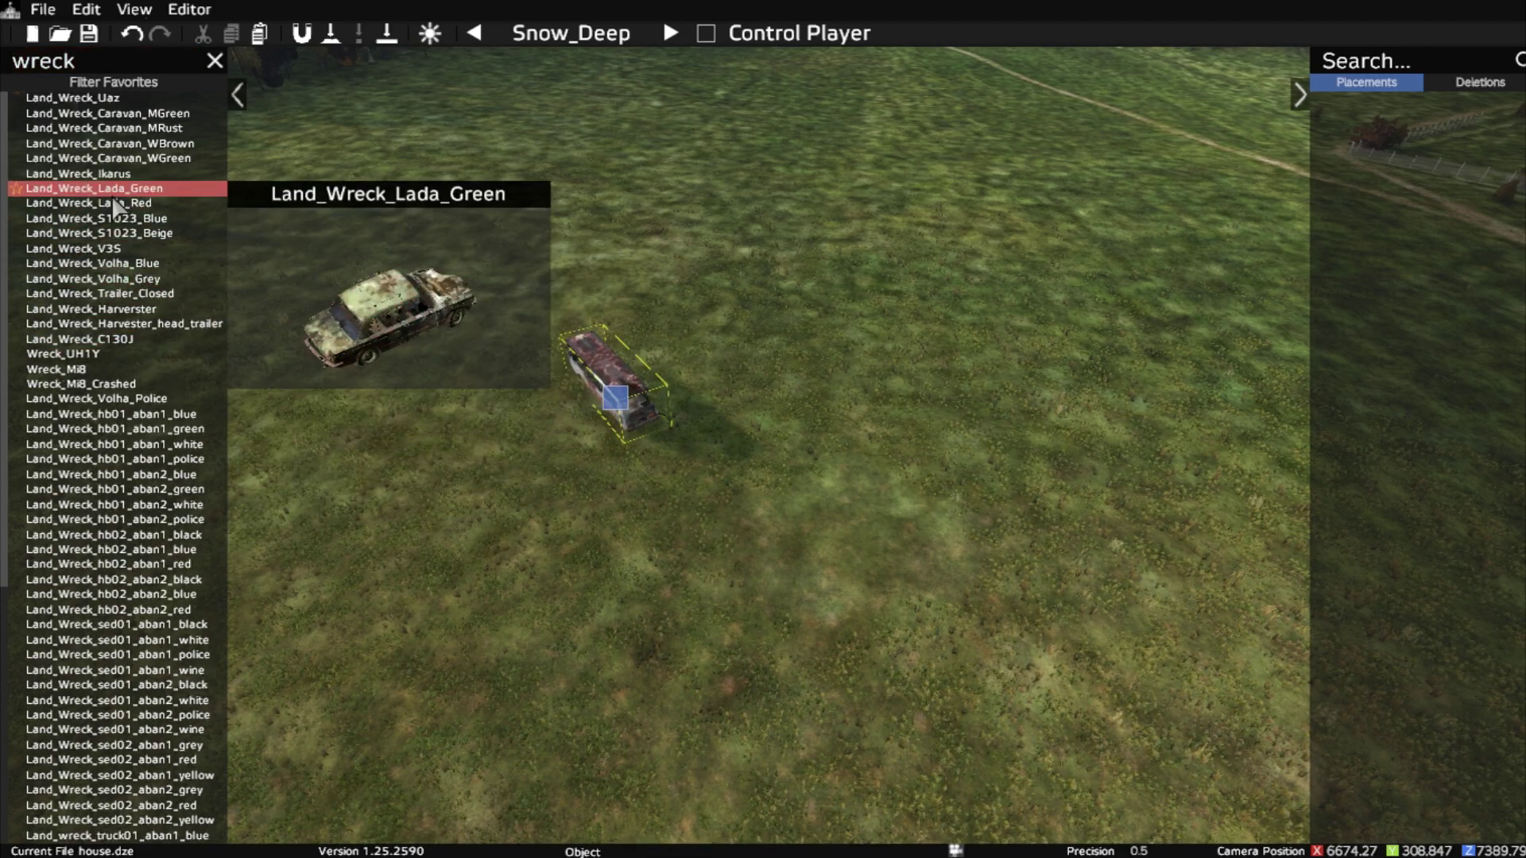
{"action": "left_click_drag", "start_coordinate": [114, 200], "coordinate": [543, 327]}
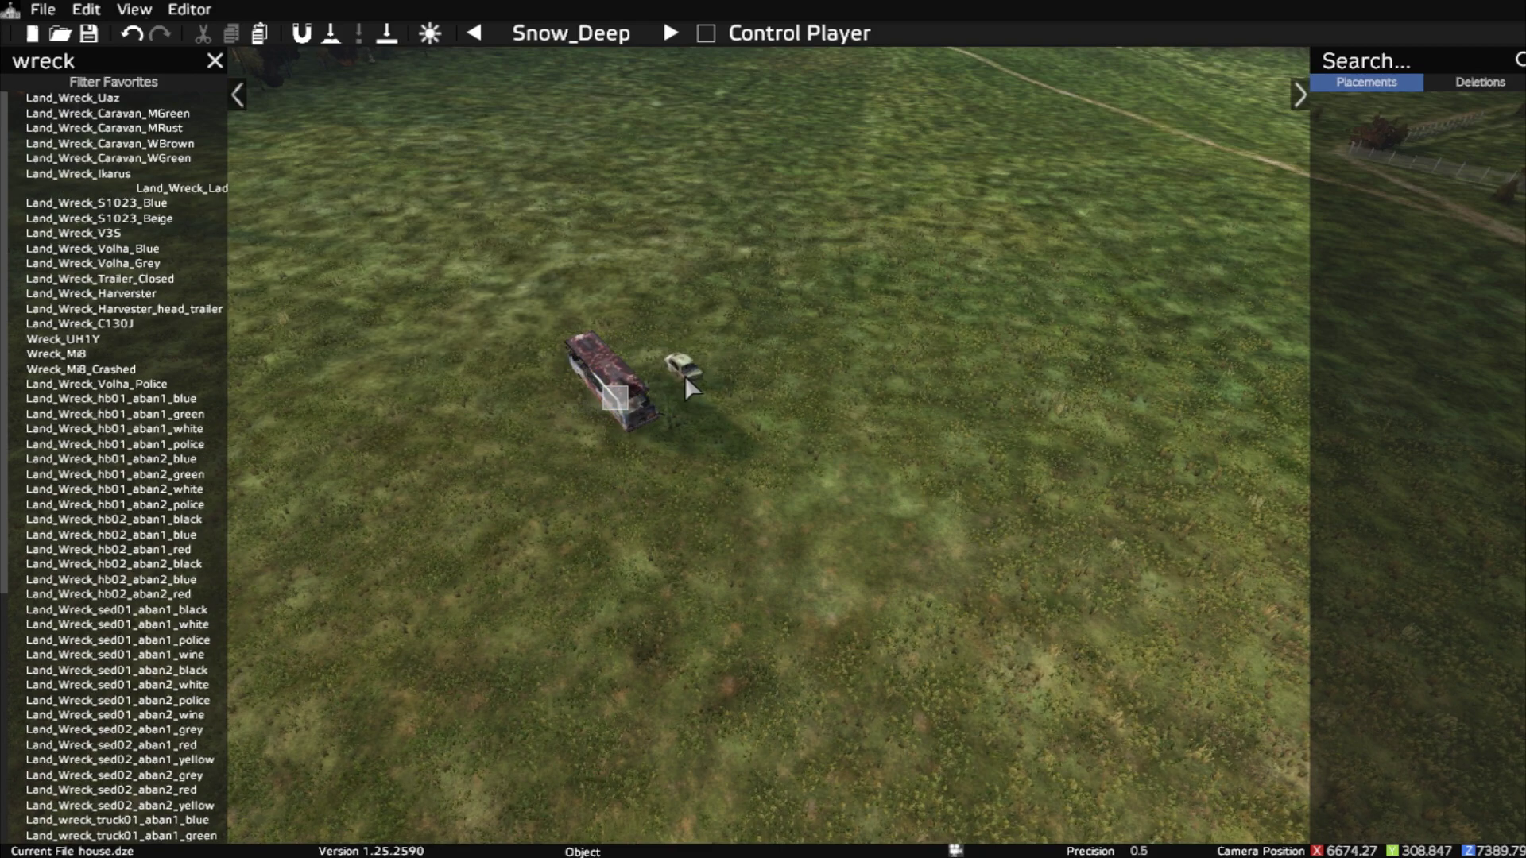
{"action": "left_click_drag", "start_coordinate": [686, 380], "coordinate": [686, 380]}
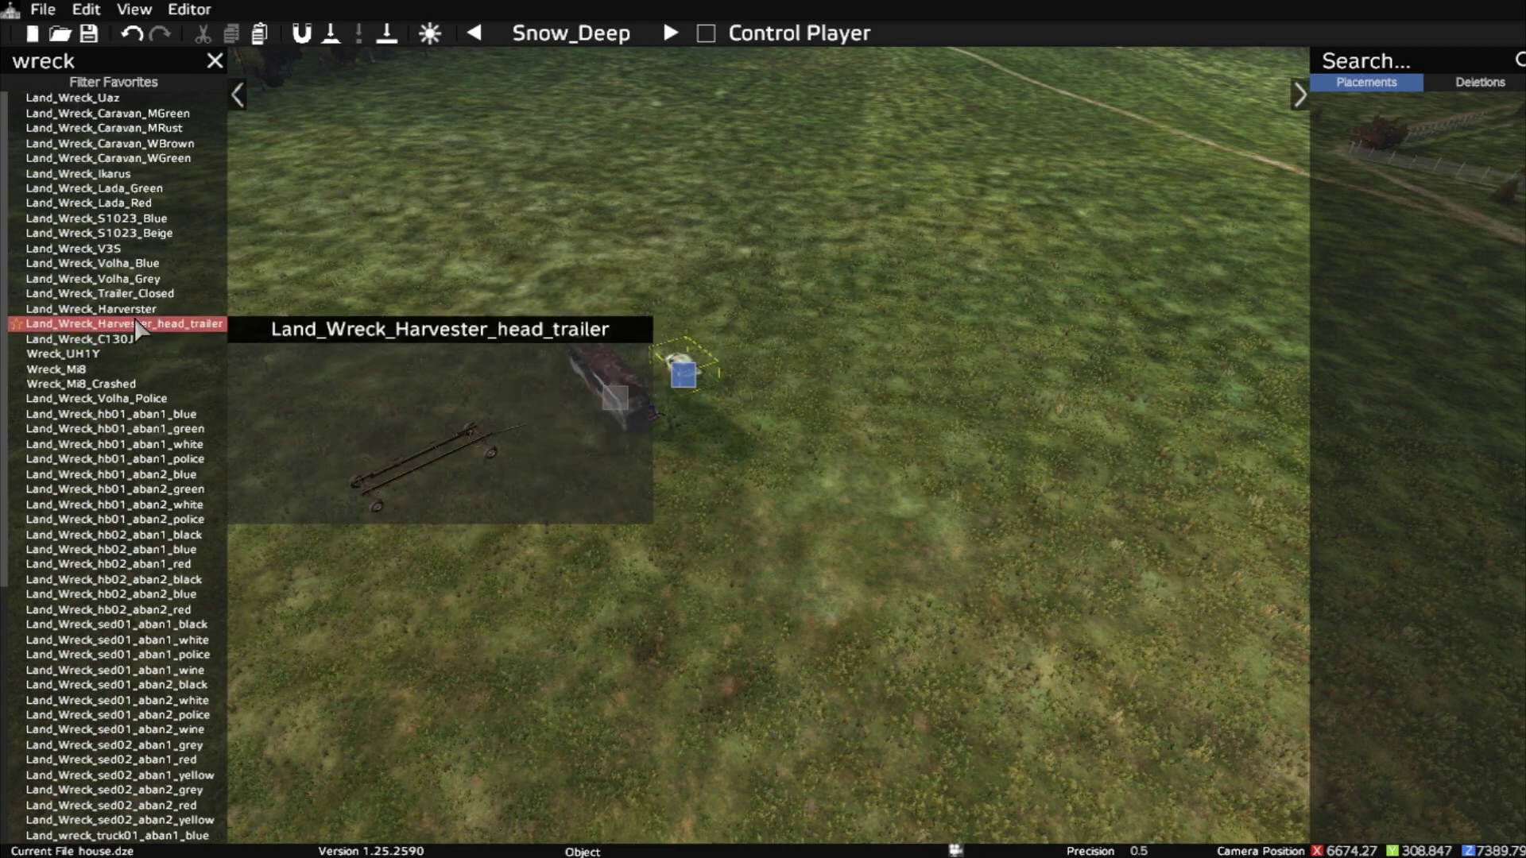
{"action": "left_click_drag", "start_coordinate": [135, 315], "coordinate": [722, 522]}
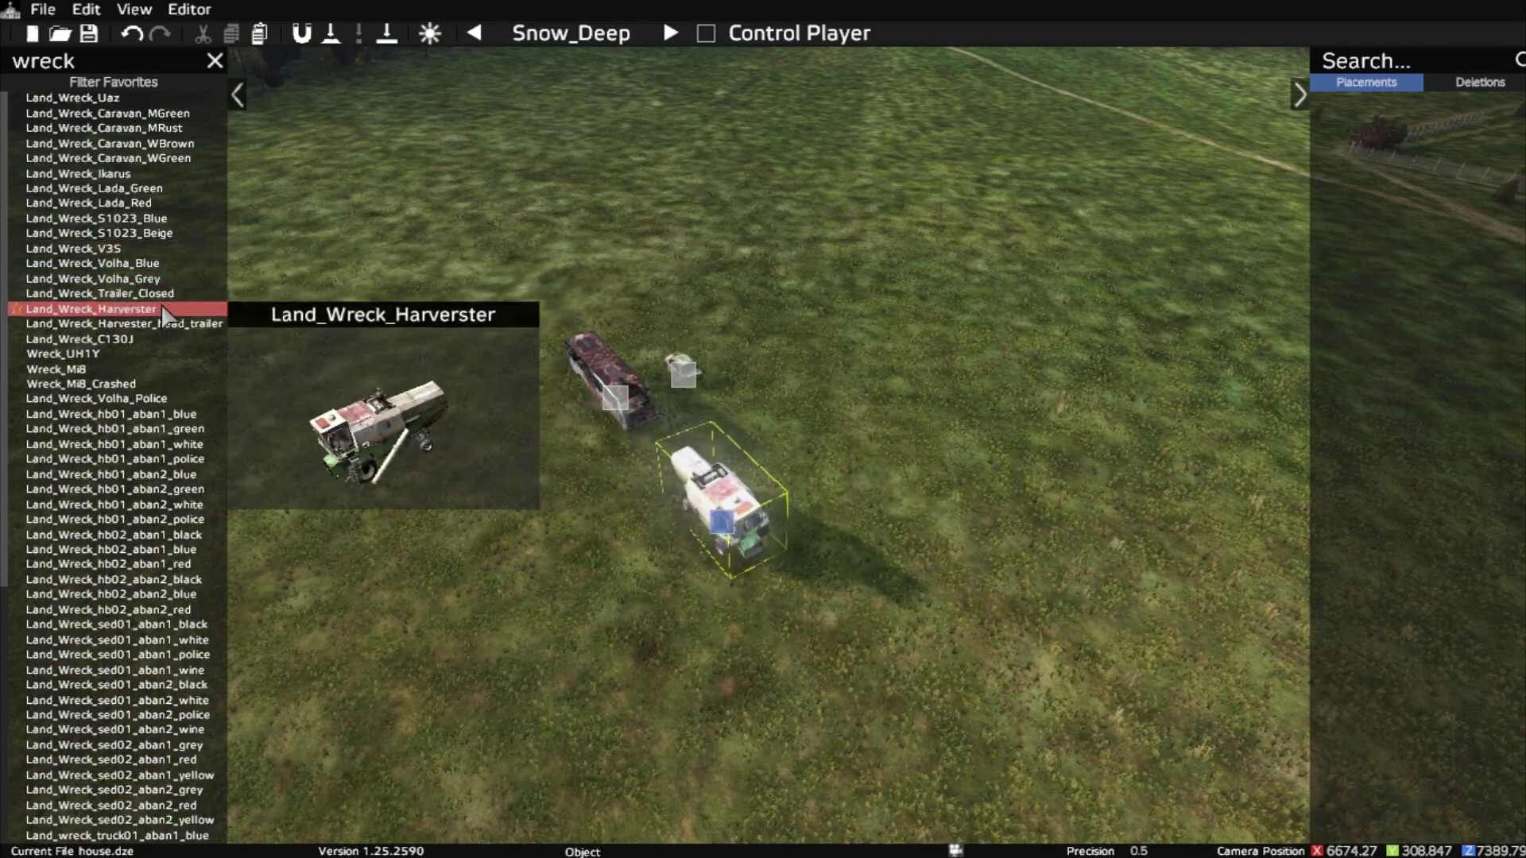
{"action": "left_click_drag", "start_coordinate": [136, 263], "coordinate": [712, 392]}
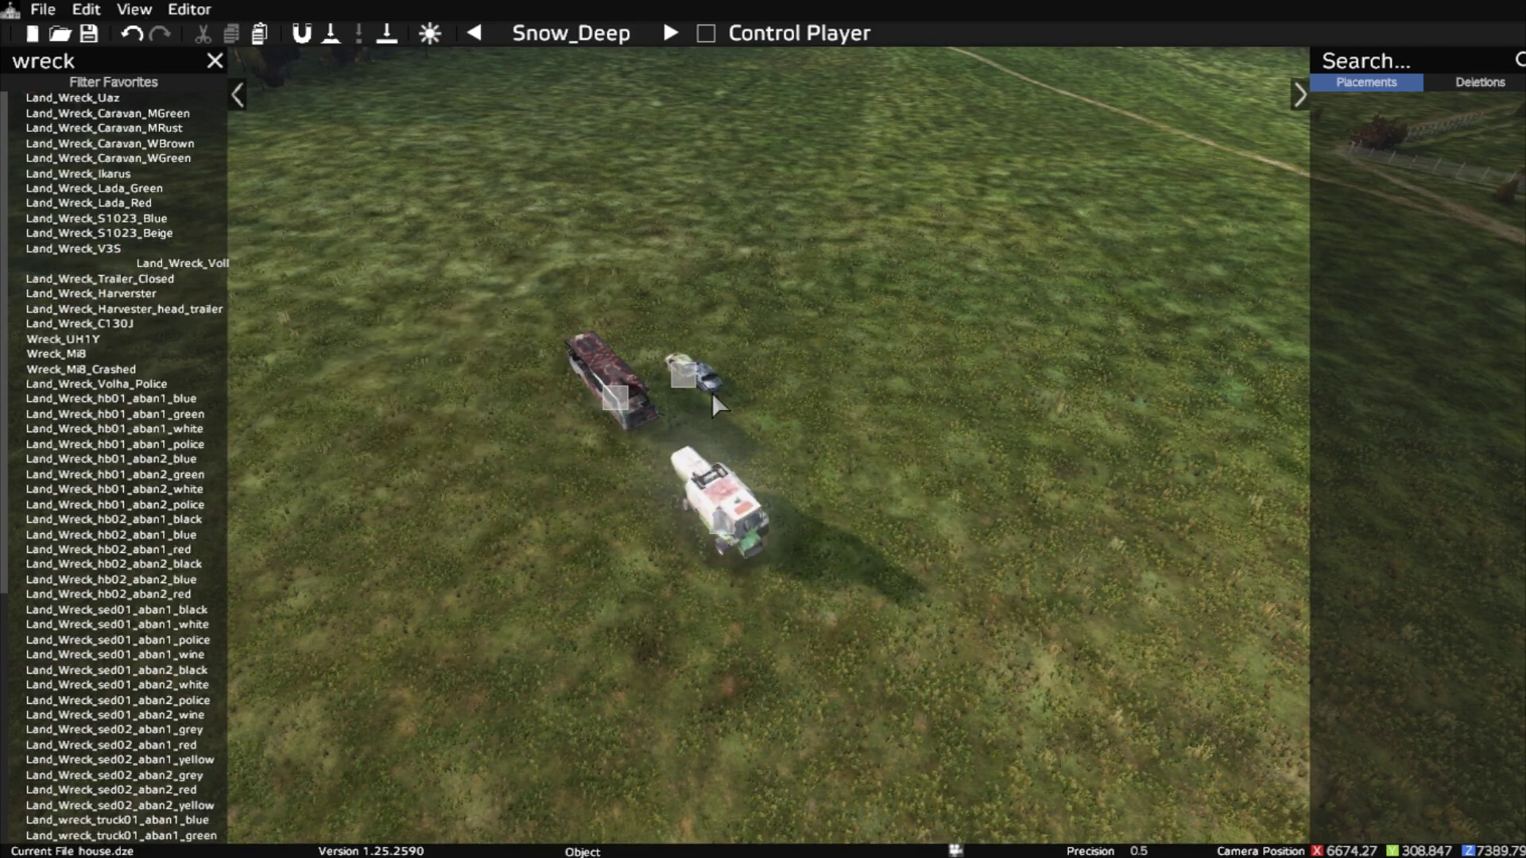
{"action": "left_click_drag", "start_coordinate": [774, 442], "coordinate": [781, 445]}
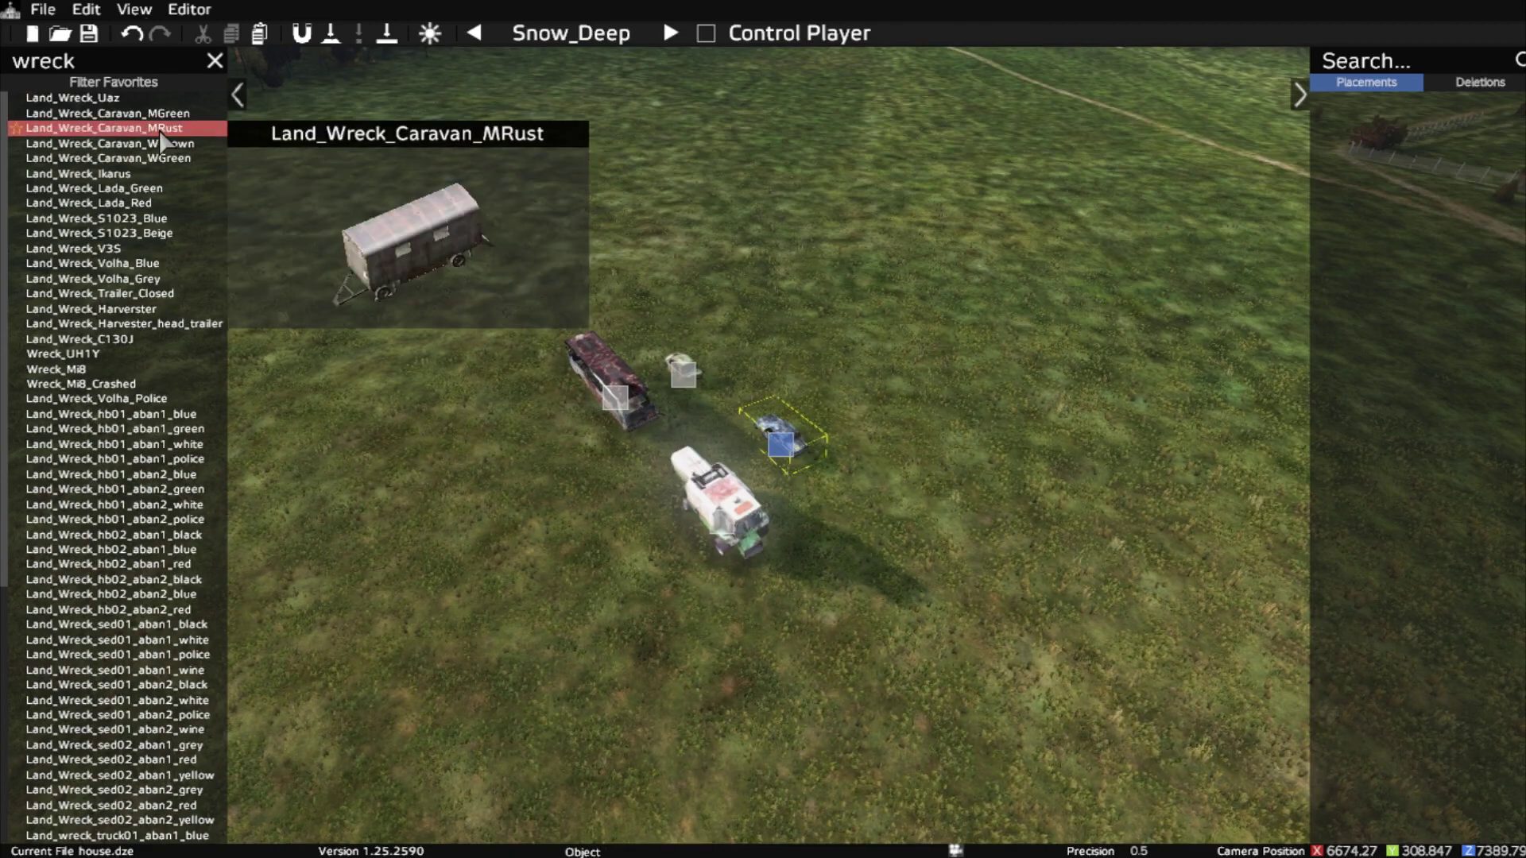
Switch to File Explorer, go to the Editor folder under Documents > DayZ, and open EditorBrushes in Notepad++.
{"action": "mouse_move", "coordinate": [118, 222]}
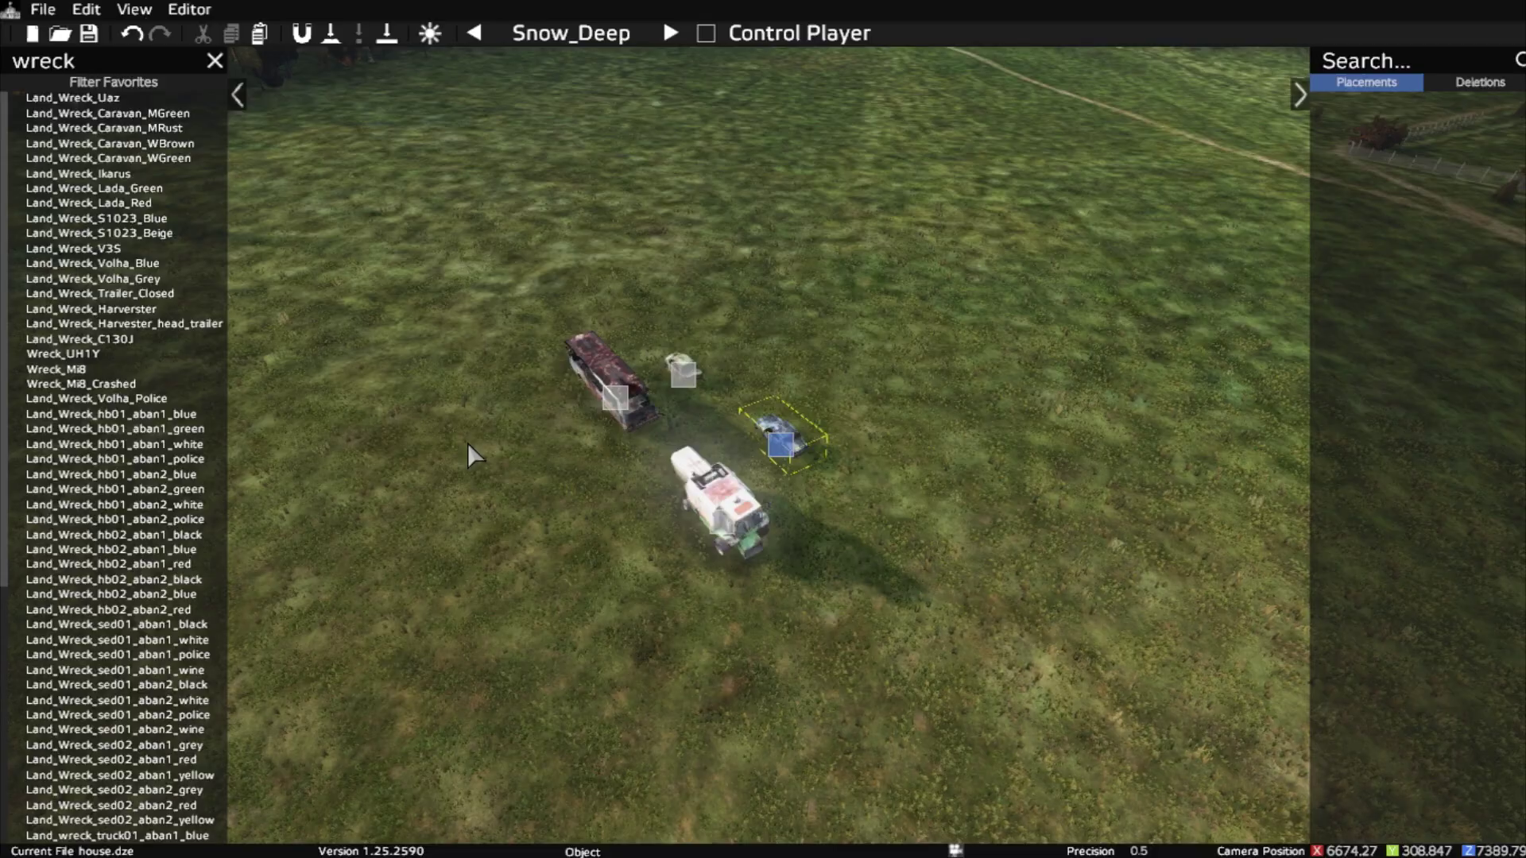
{"action": "key", "text": "alt+Tab"}
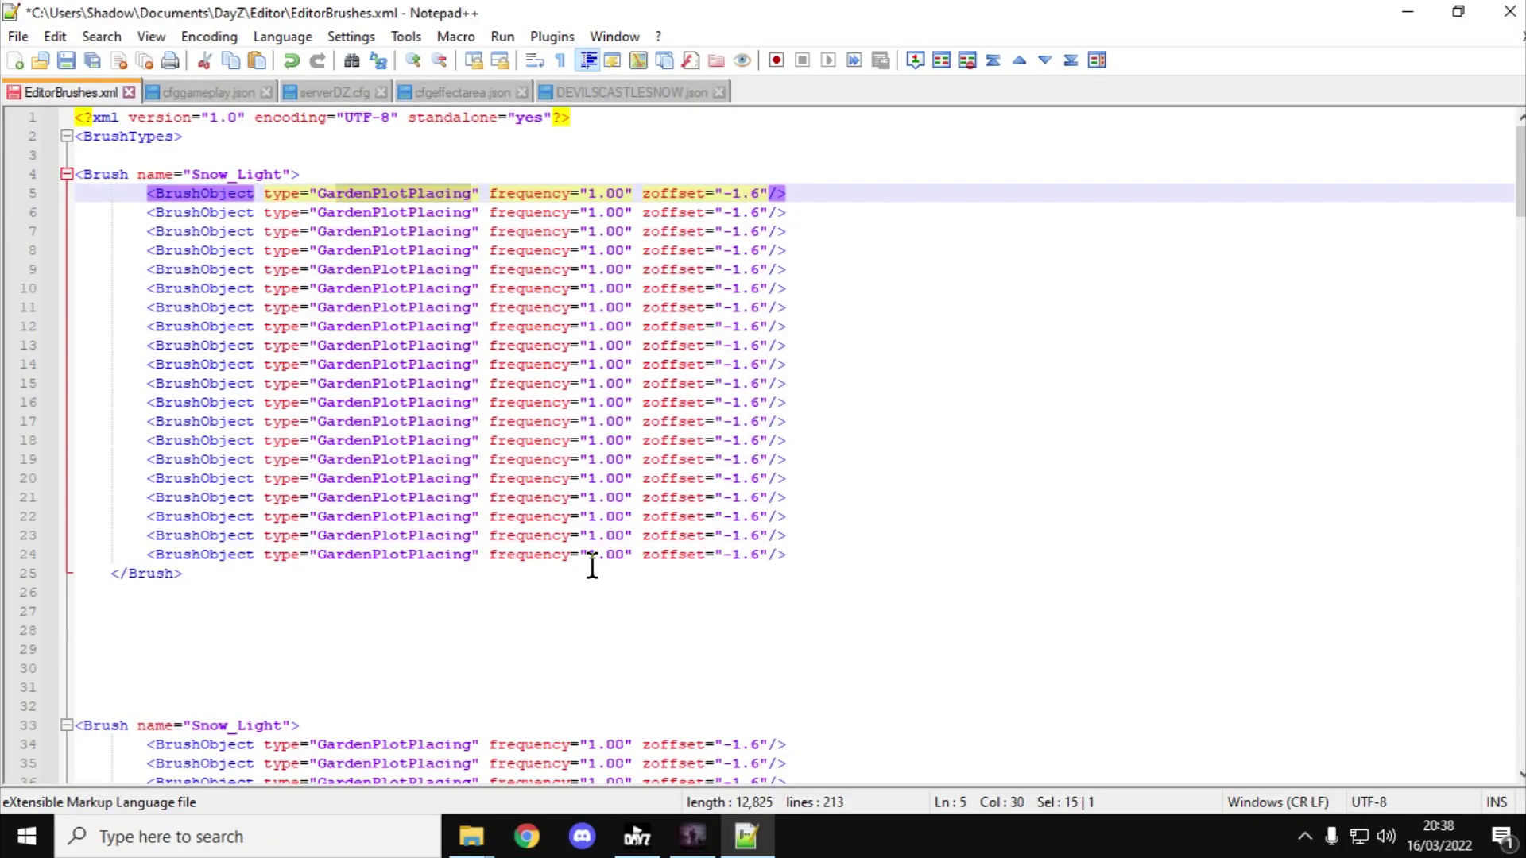
{"action": "left_click", "coordinate": [474, 839]}
{"action": "left_click", "coordinate": [596, 747]}
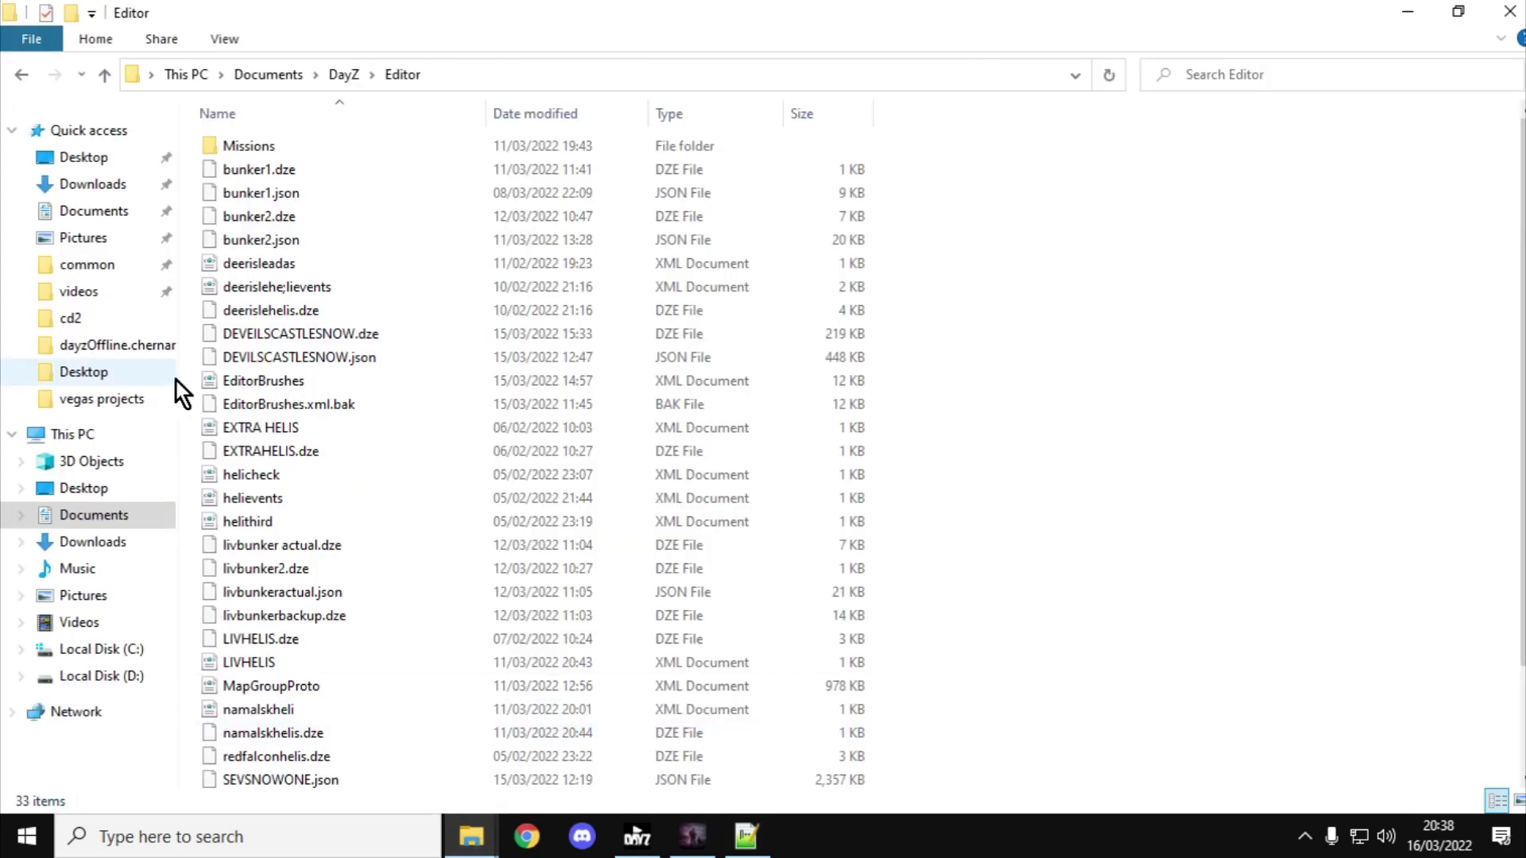
{"action": "left_click", "coordinate": [92, 213]}
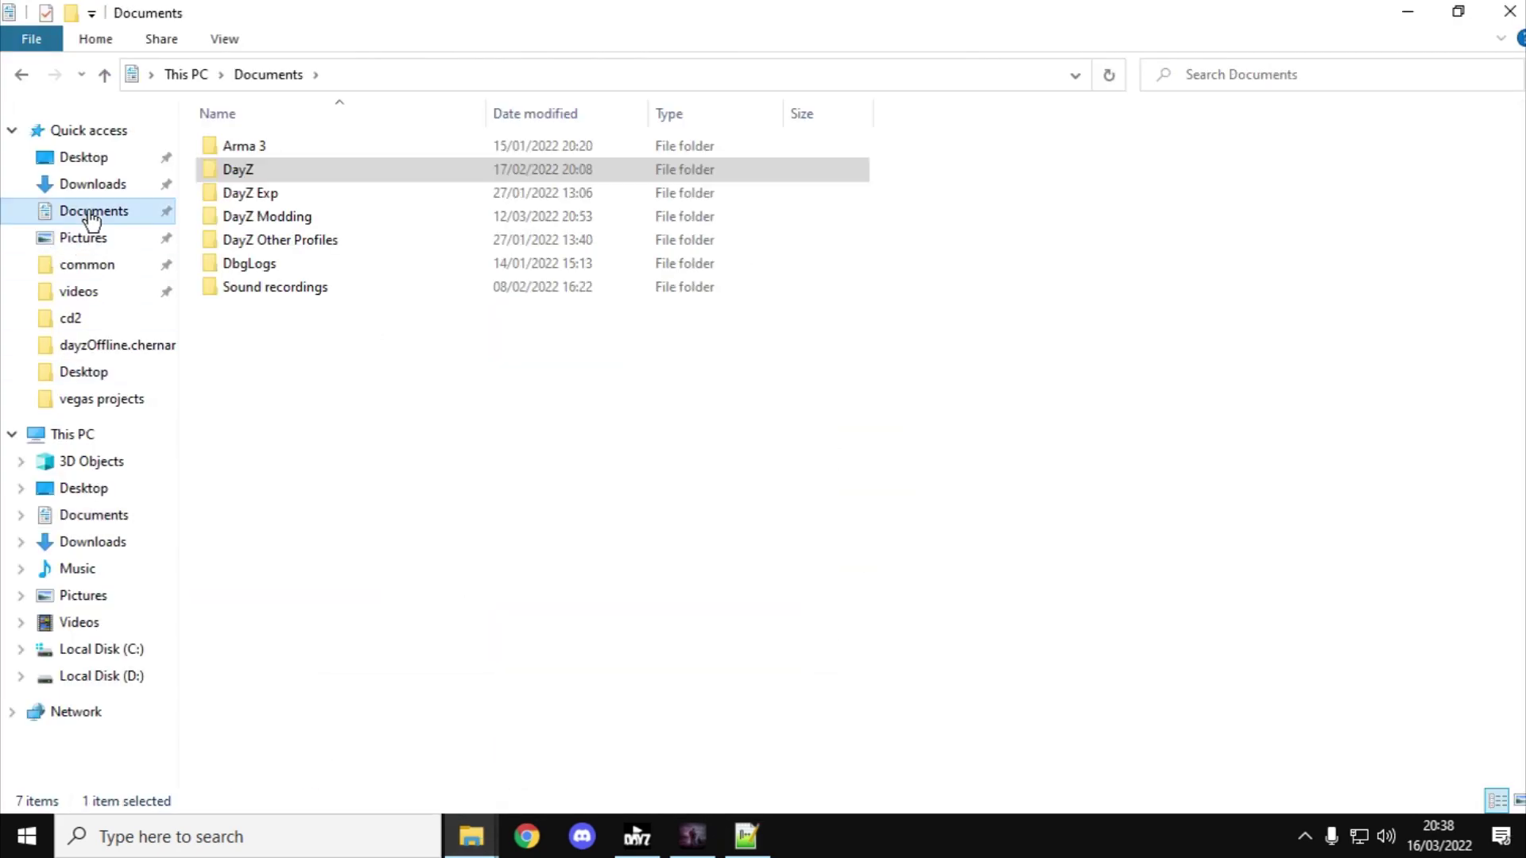
{"action": "double_click", "coordinate": [239, 172]}
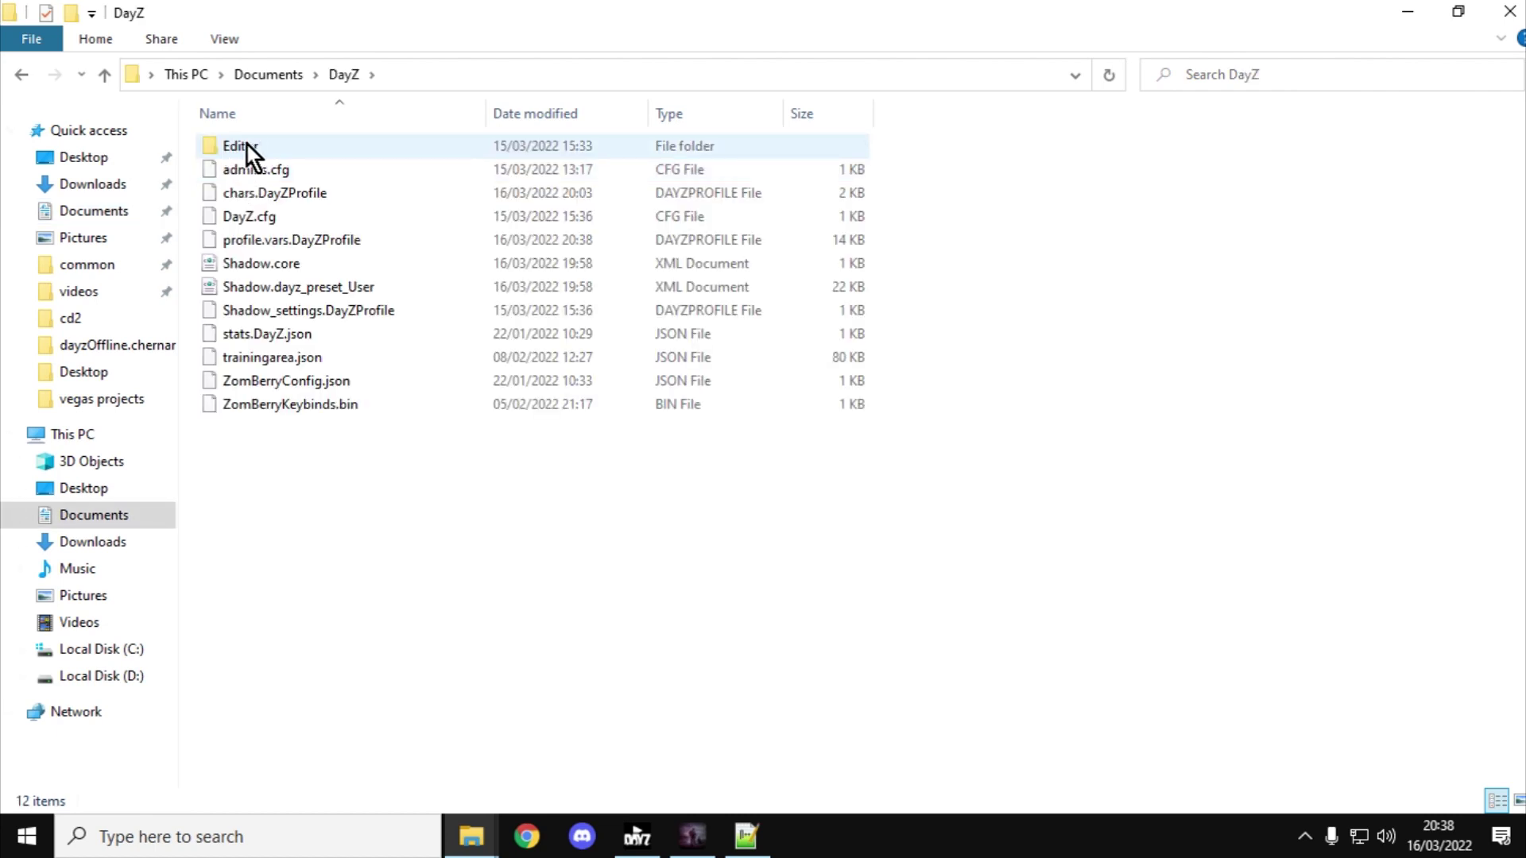
{"action": "double_click", "coordinate": [245, 143]}
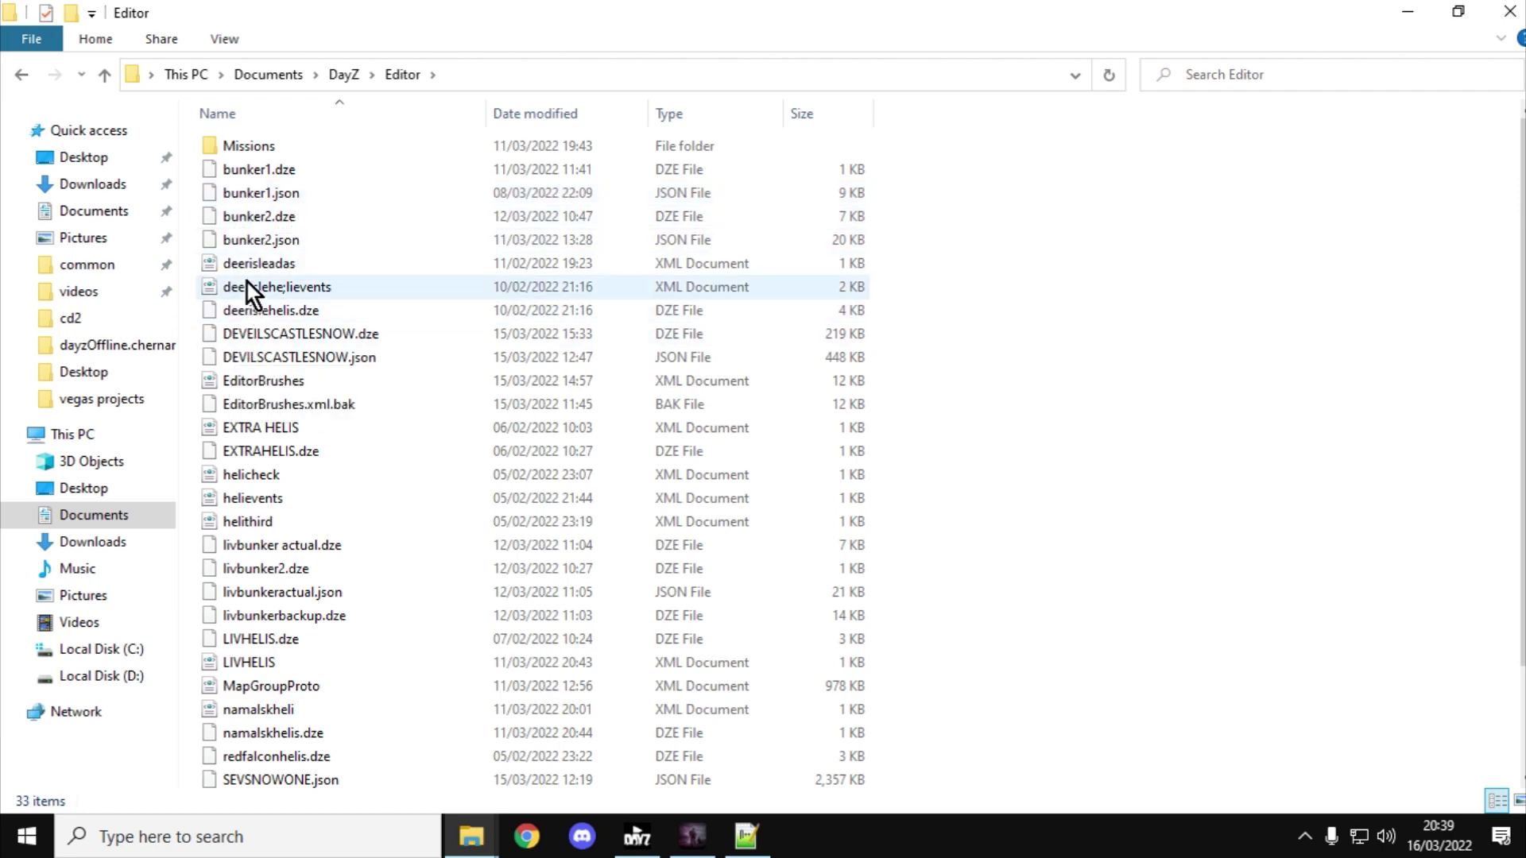
{"action": "right_click", "coordinate": [260, 384]}
{"action": "left_click", "coordinate": [326, 366]}
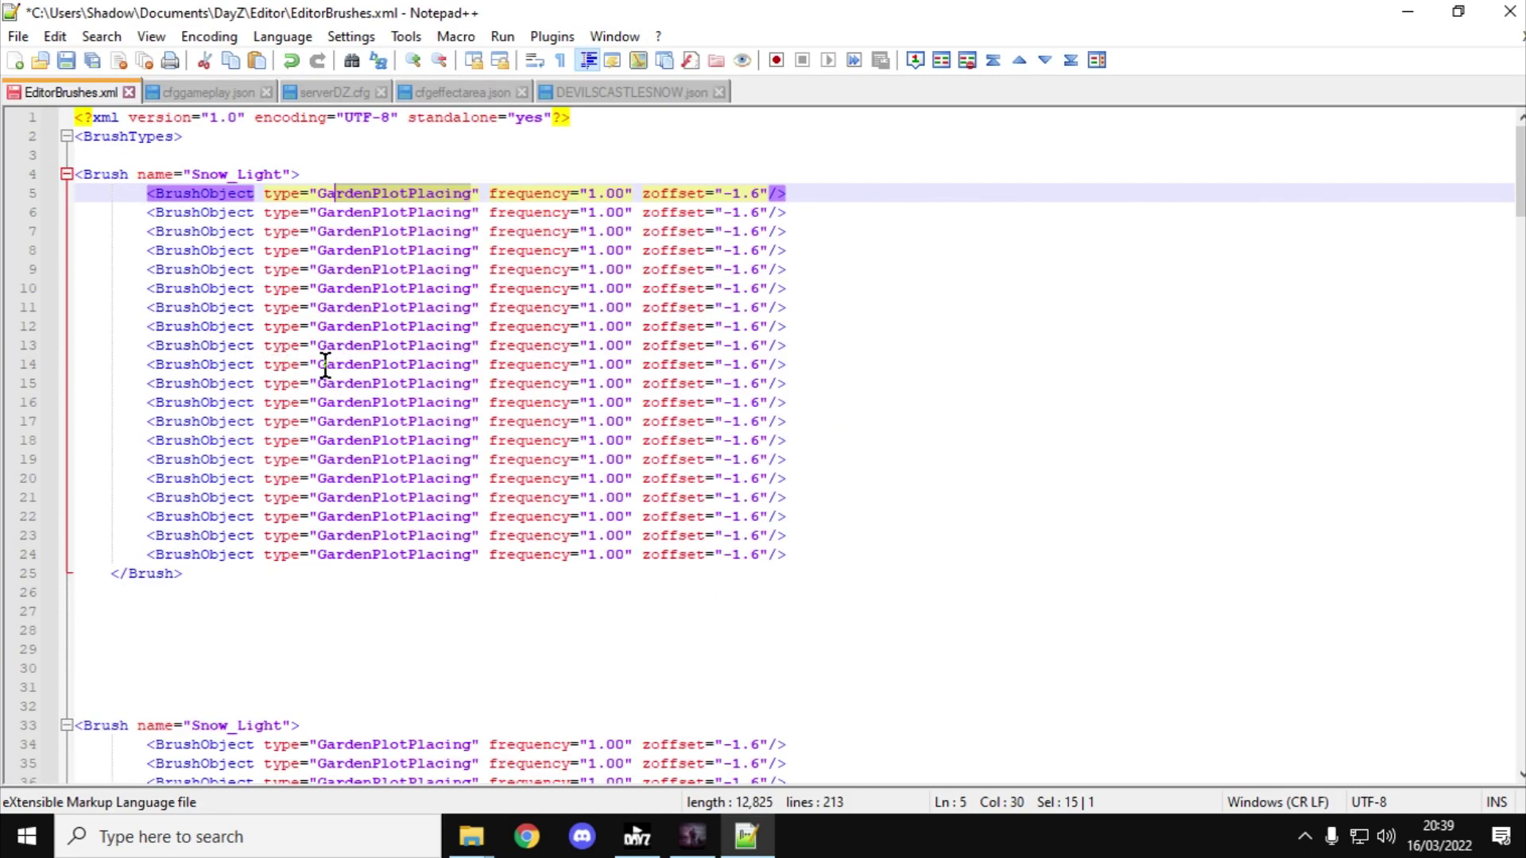
Look through the brush definitions in EditorBrushes.xml and highlight the whole Pinus_young brush block.
{"action": "scroll", "coordinate": [474, 398], "scroll_direction": "down", "scroll_amount": 10}
{"action": "scroll", "coordinate": [474, 403], "scroll_direction": "down", "scroll_amount": 20}
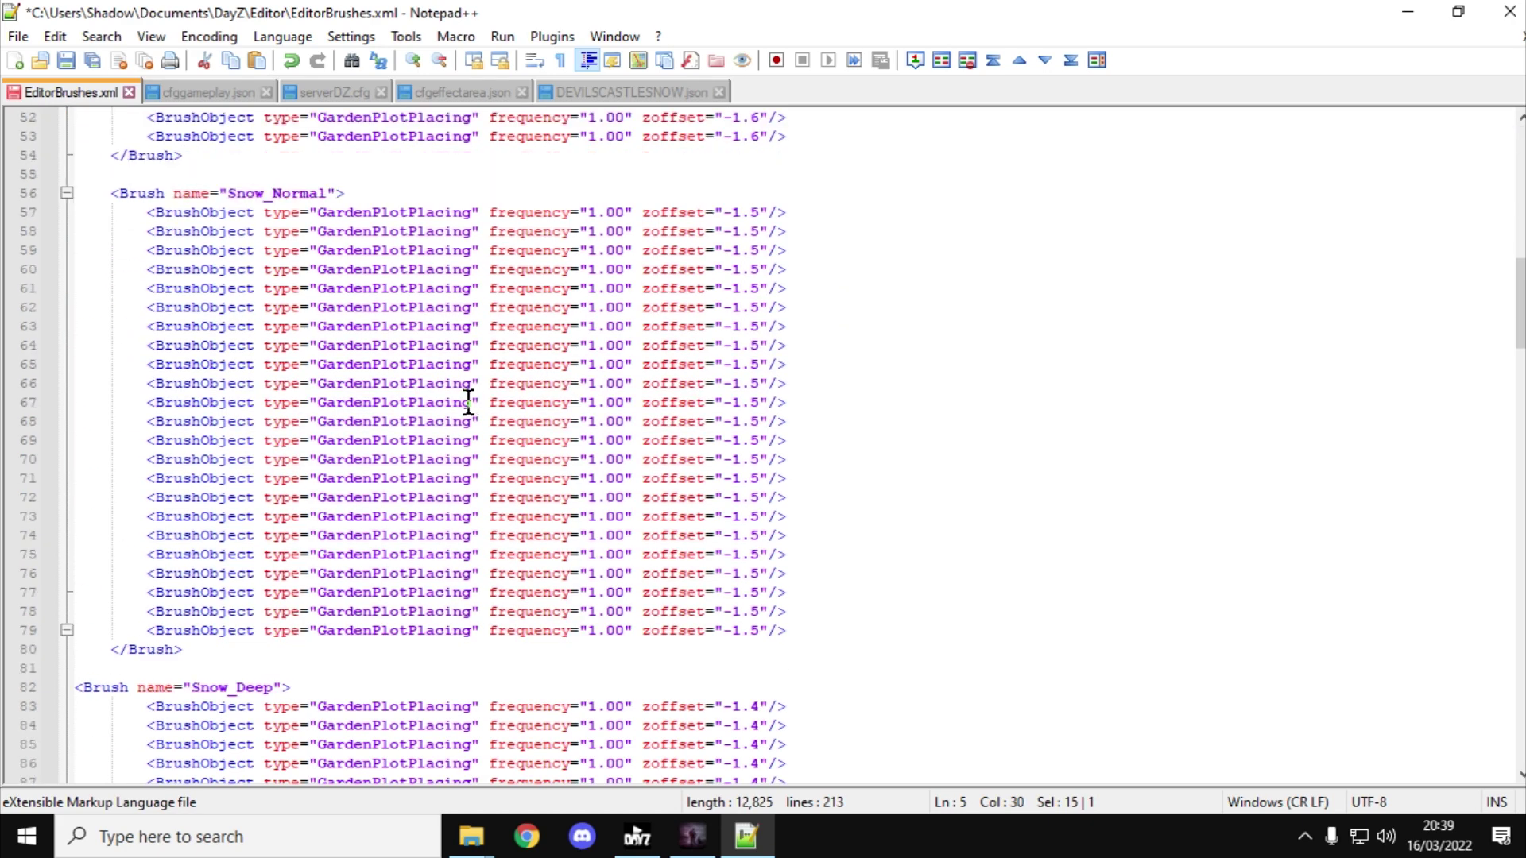
{"action": "scroll", "coordinate": [462, 400], "scroll_direction": "down", "scroll_amount": 1}
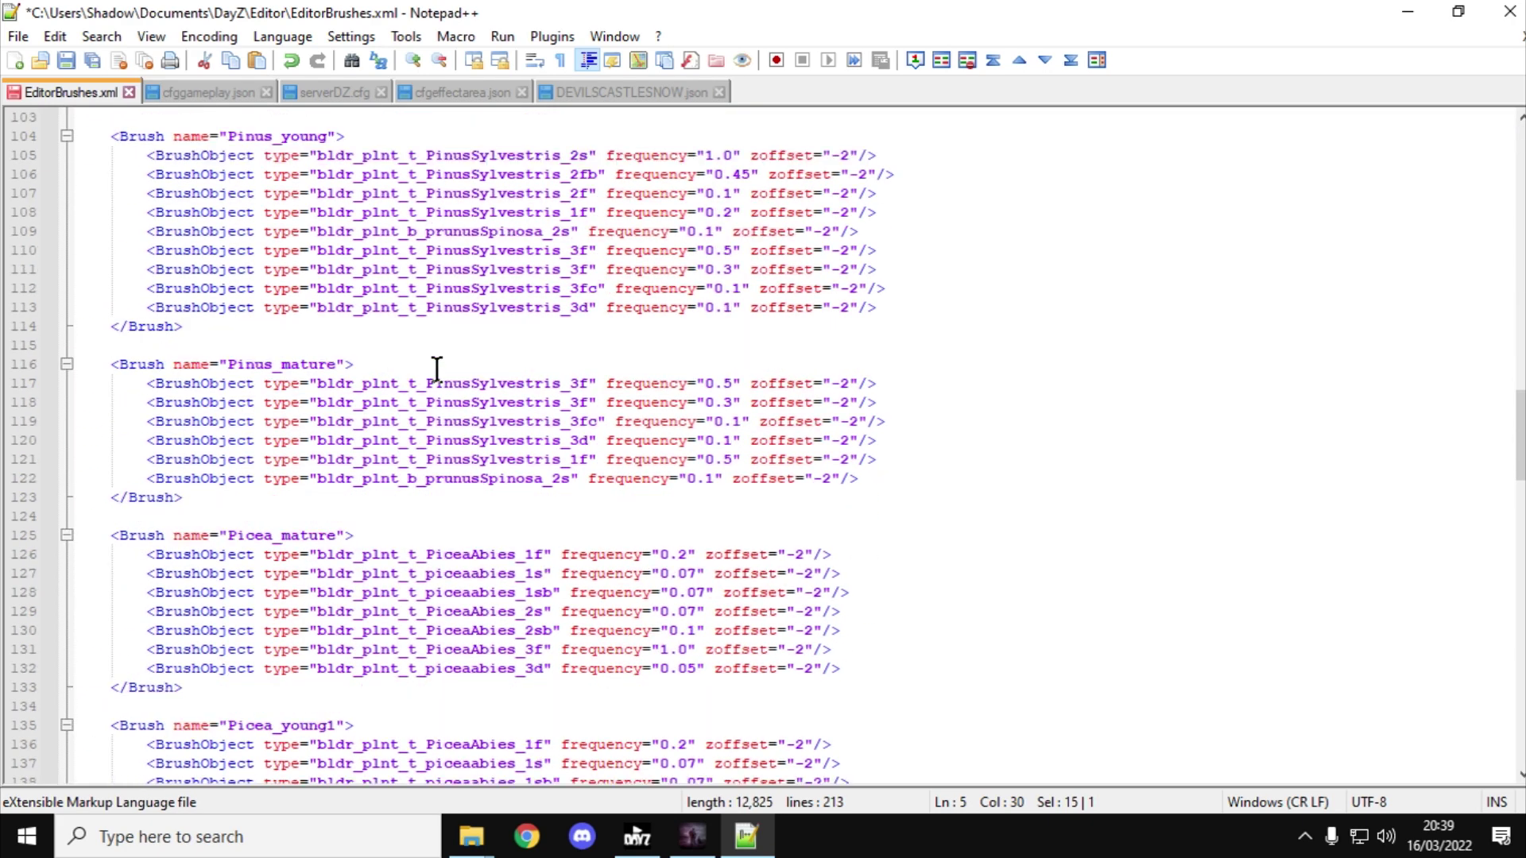
{"action": "scroll", "coordinate": [136, 164], "scroll_direction": "up", "scroll_amount": 1}
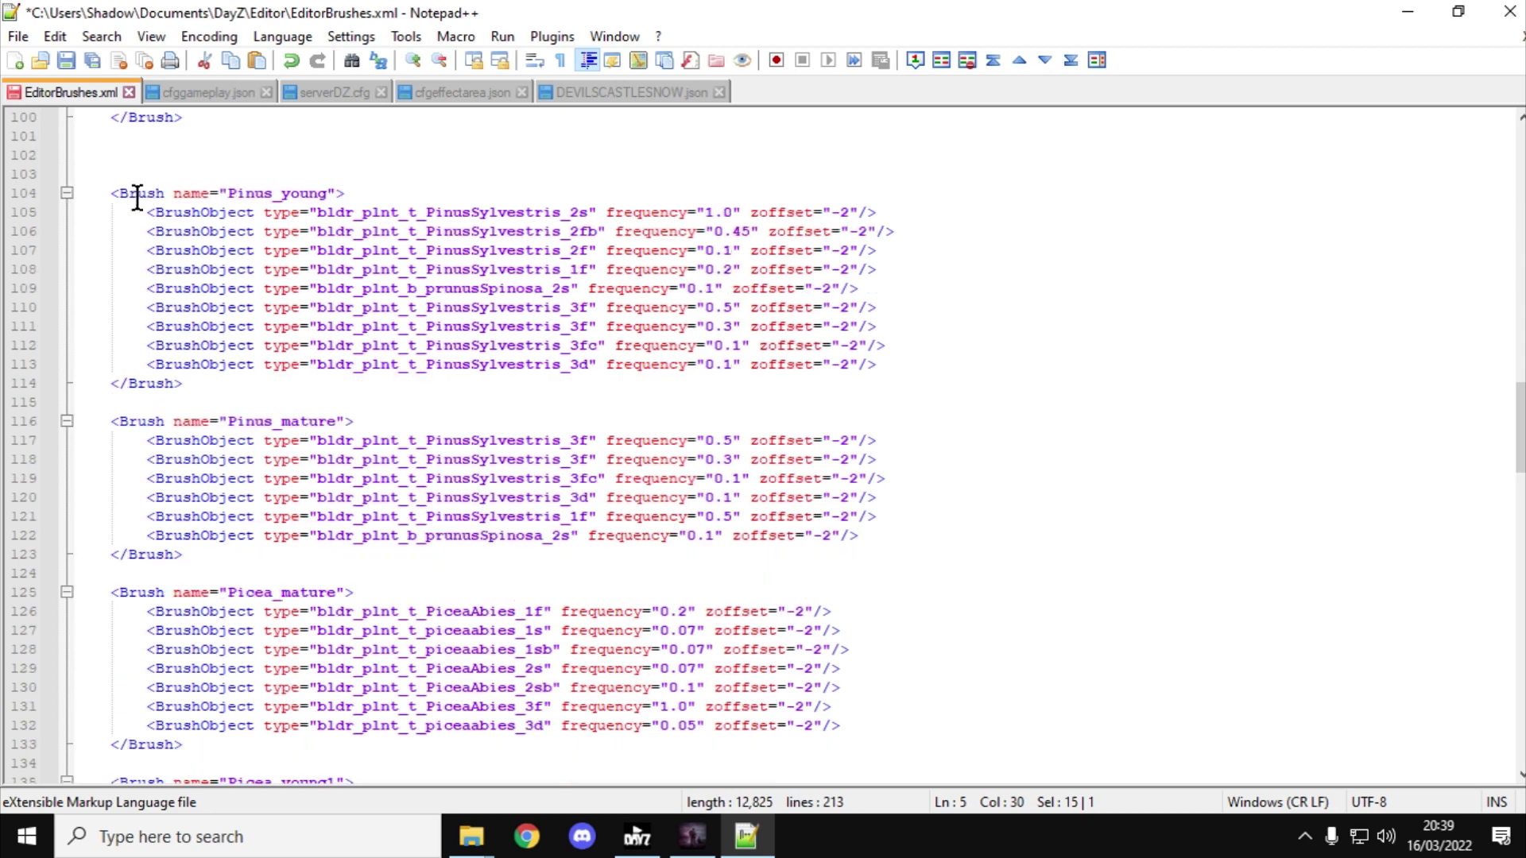
{"action": "mouse_move", "coordinate": [110, 193]}
{"action": "left_mouse_down"}
{"action": "mouse_move", "coordinate": [874, 213]}
{"action": "mouse_move", "coordinate": [411, 372]}
{"action": "mouse_move", "coordinate": [433, 381]}
{"action": "left_mouse_up"}
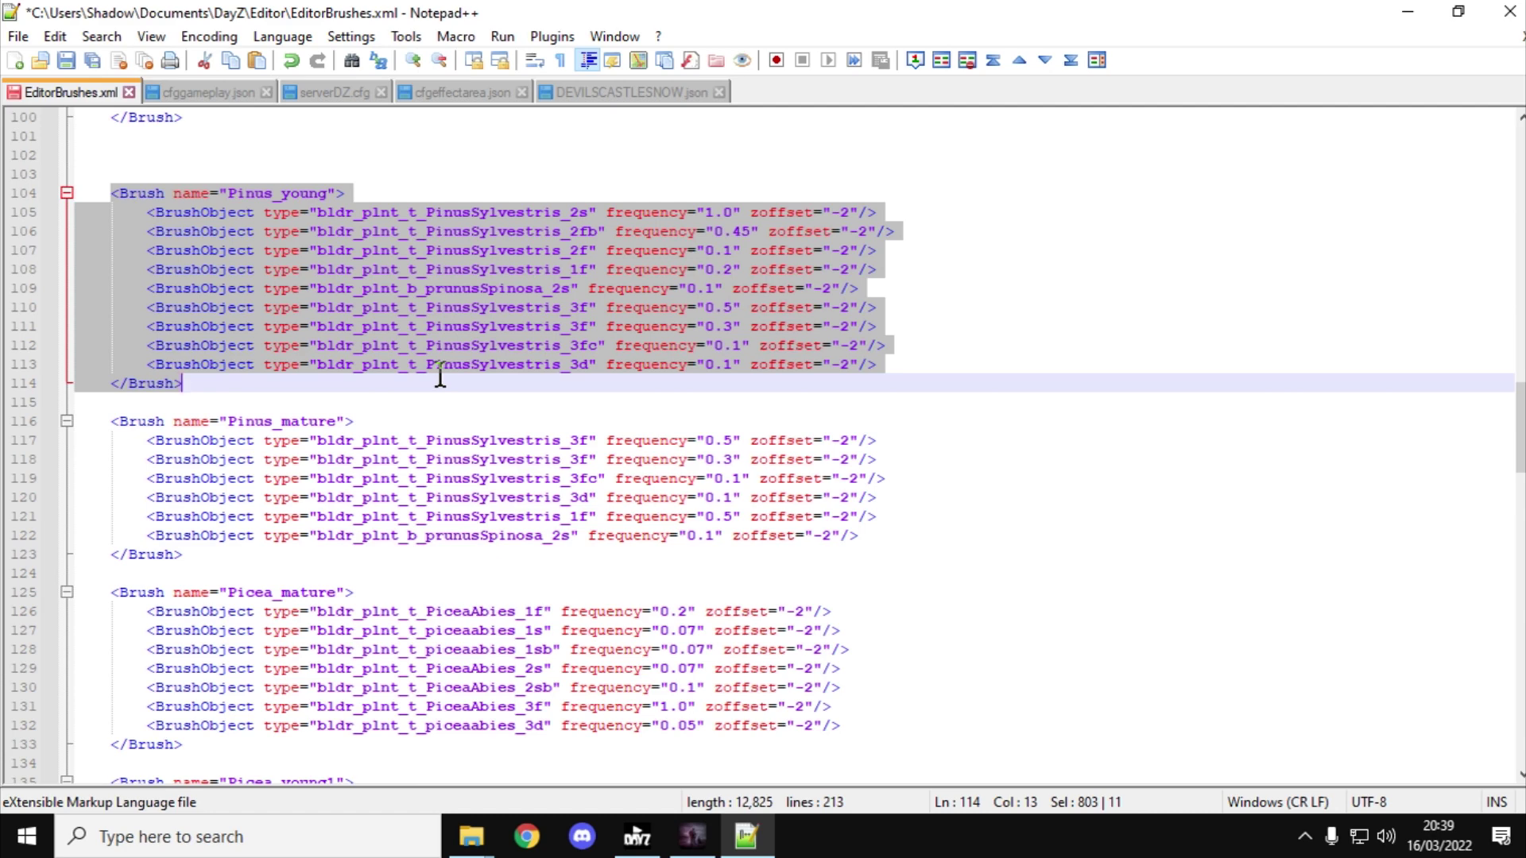
Check the placed wrecks in the map editor, then return to Notepad++ and review the snow brush definitions.
{"action": "left_click", "coordinate": [686, 834]}
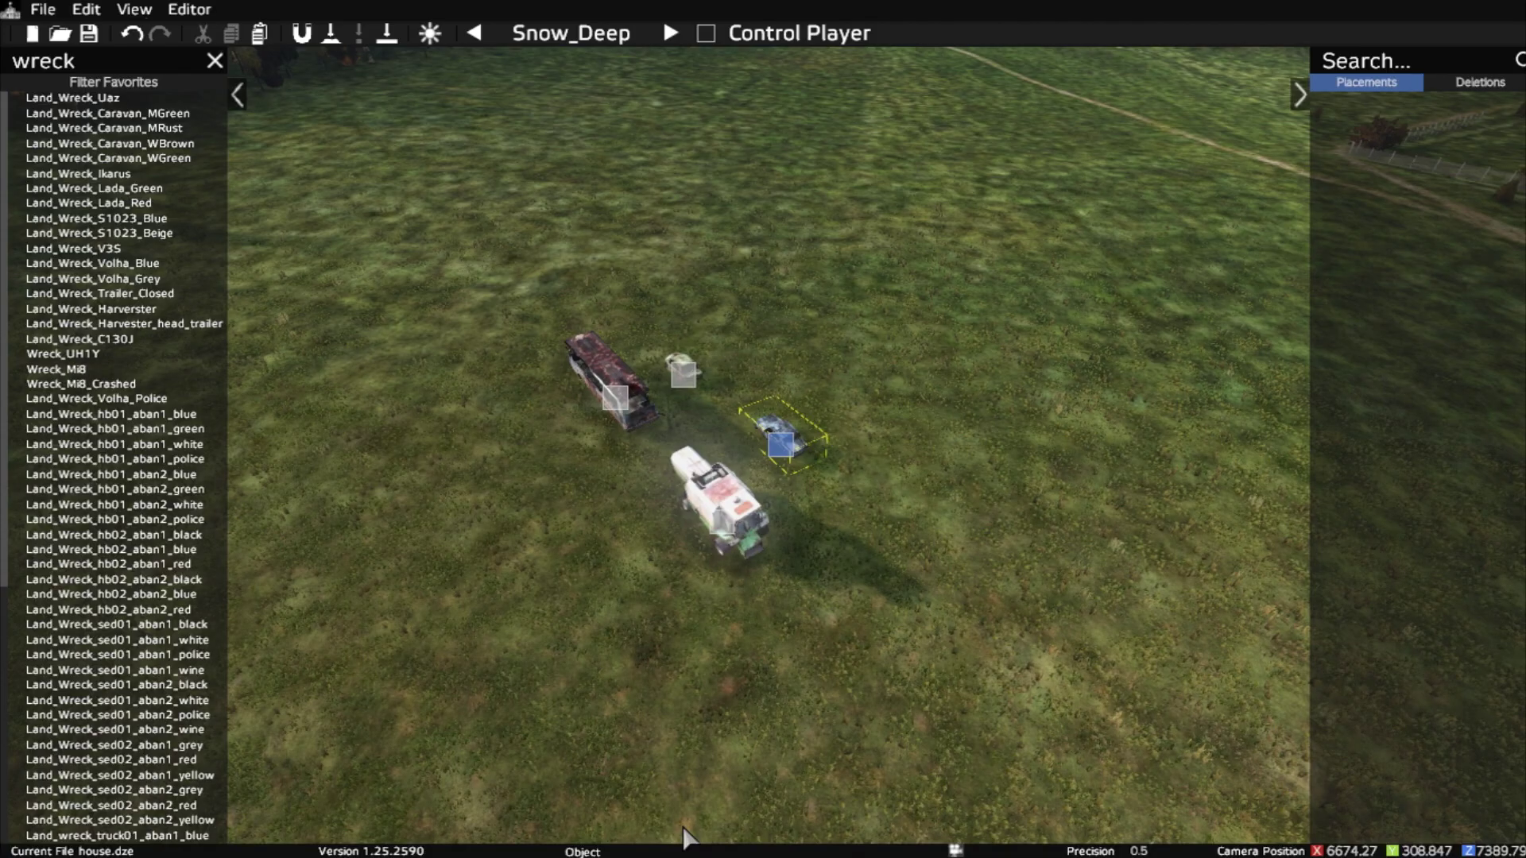
{"action": "mouse_move", "coordinate": [84, 226]}
{"action": "key", "text": "alt+Tab"}
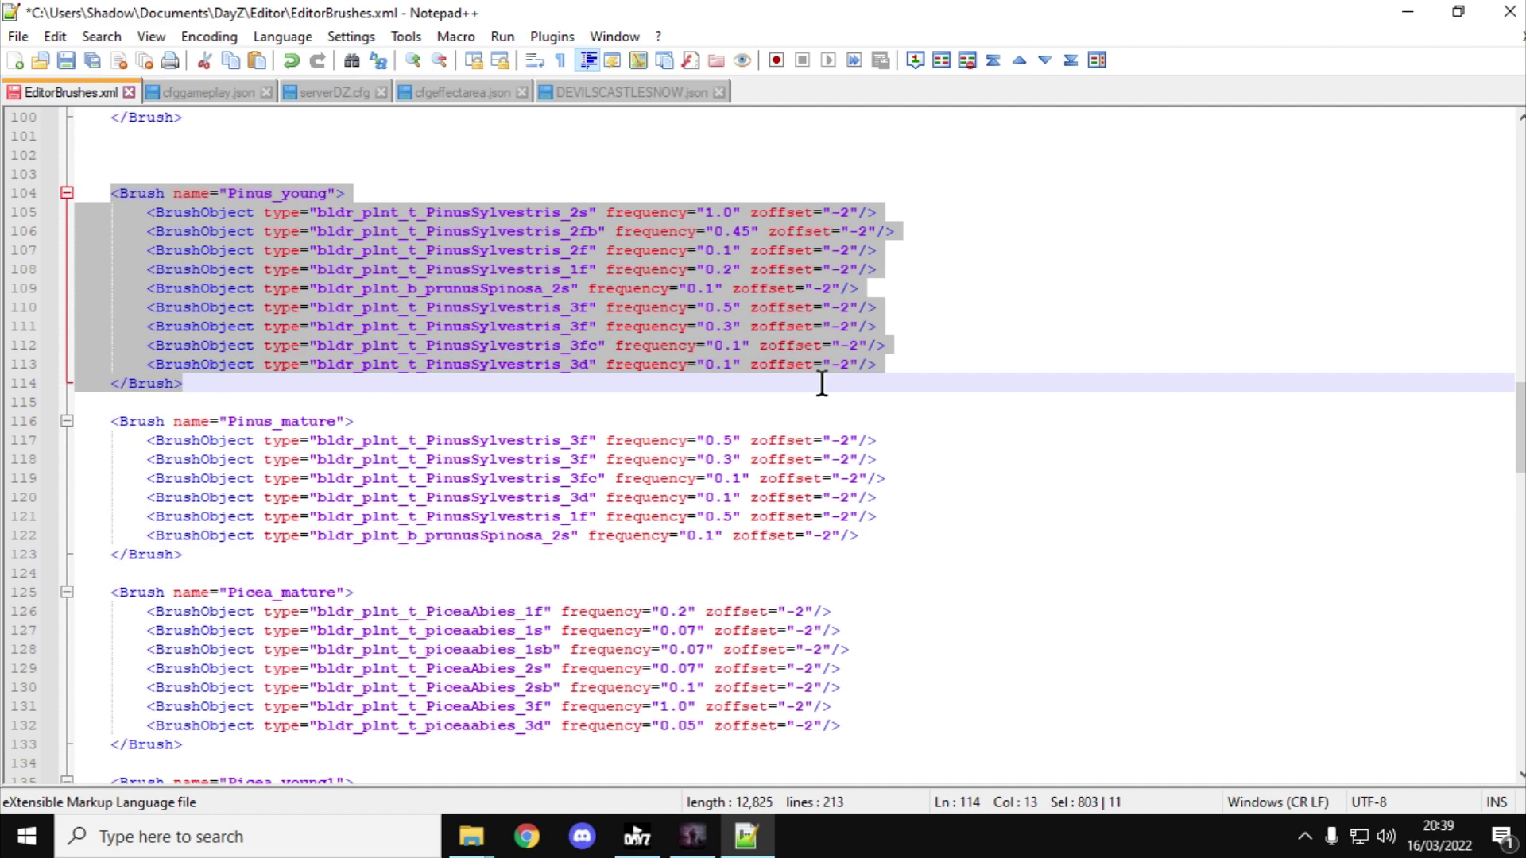
{"action": "scroll", "coordinate": [822, 384], "scroll_direction": "up", "scroll_amount": 12}
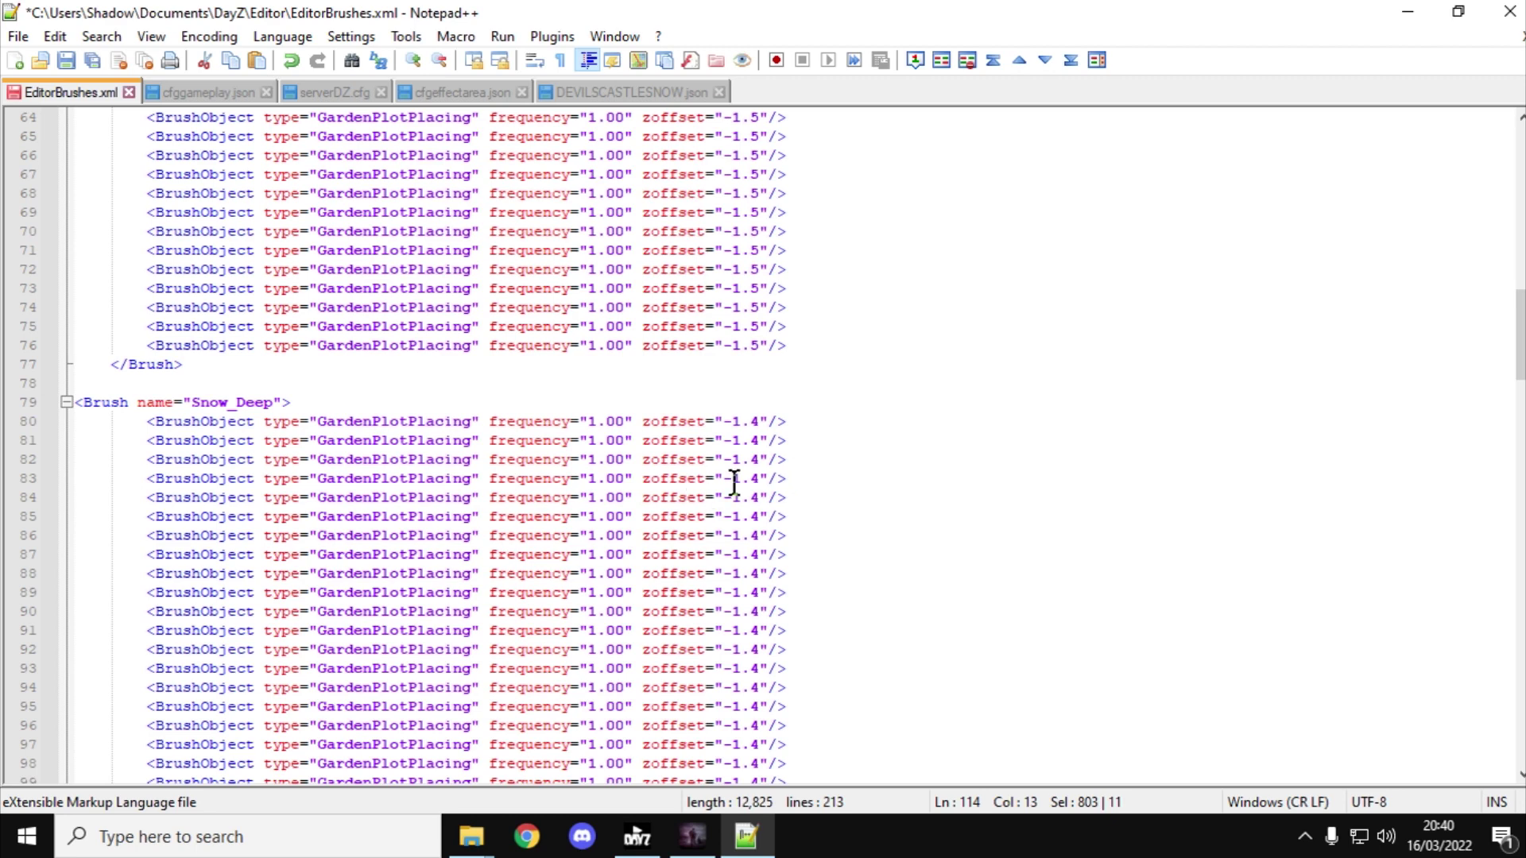
{"action": "scroll", "coordinate": [734, 483], "scroll_direction": "up", "scroll_amount": 12}
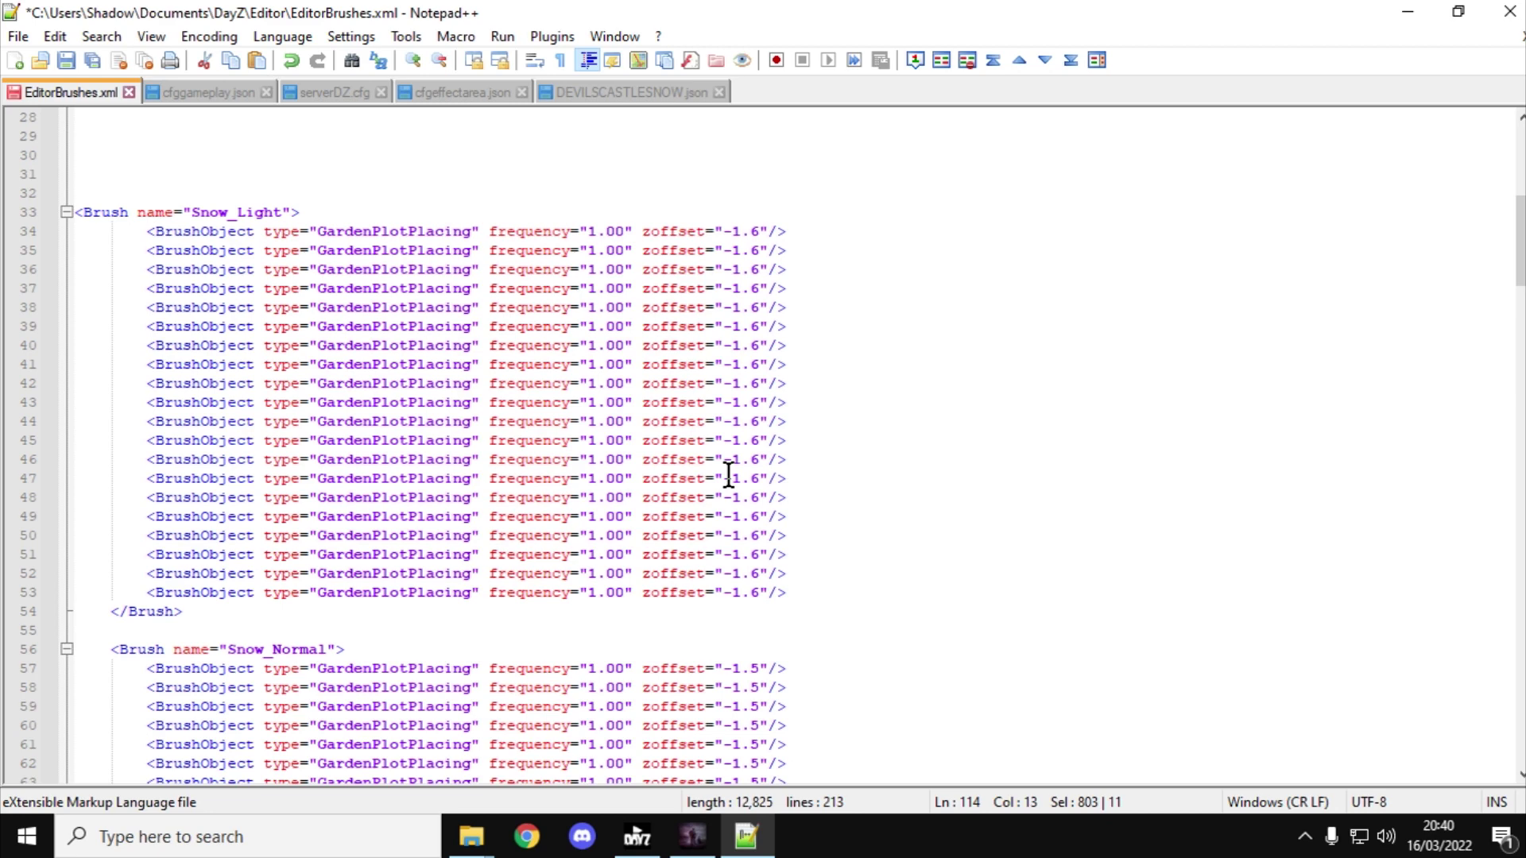
Switch to the map editor, deselect the car wreck, and export the placements to Object Spawner (*.json) as scrapbrushnames.
{"action": "left_click", "coordinate": [699, 836]}
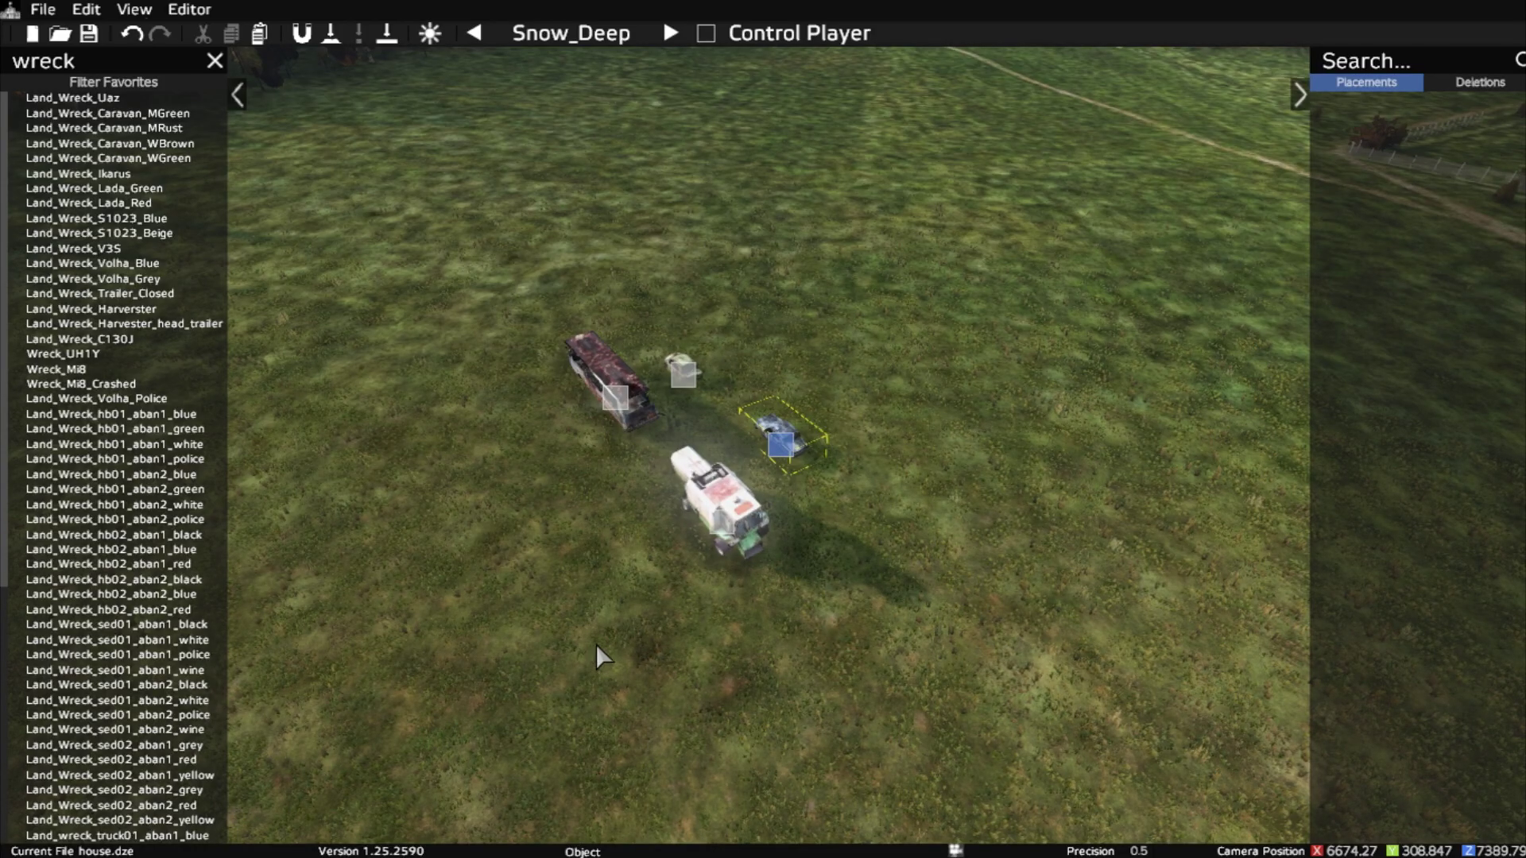
{"action": "mouse_move", "coordinate": [166, 241]}
{"action": "left_click", "coordinate": [852, 524]}
{"action": "left_click", "coordinate": [43, 10]}
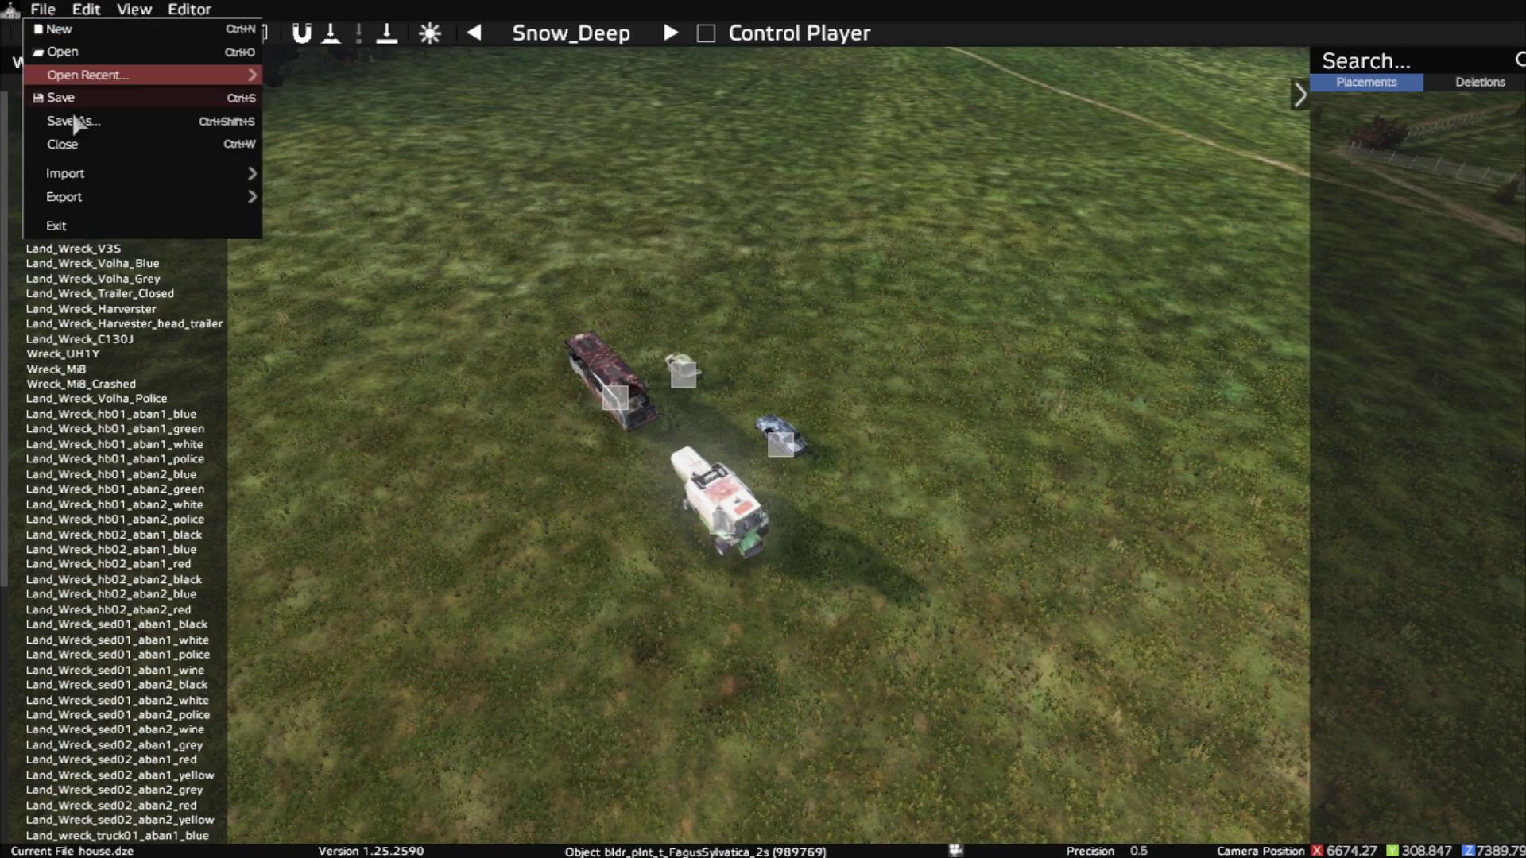
{"action": "mouse_move", "coordinate": [111, 202]}
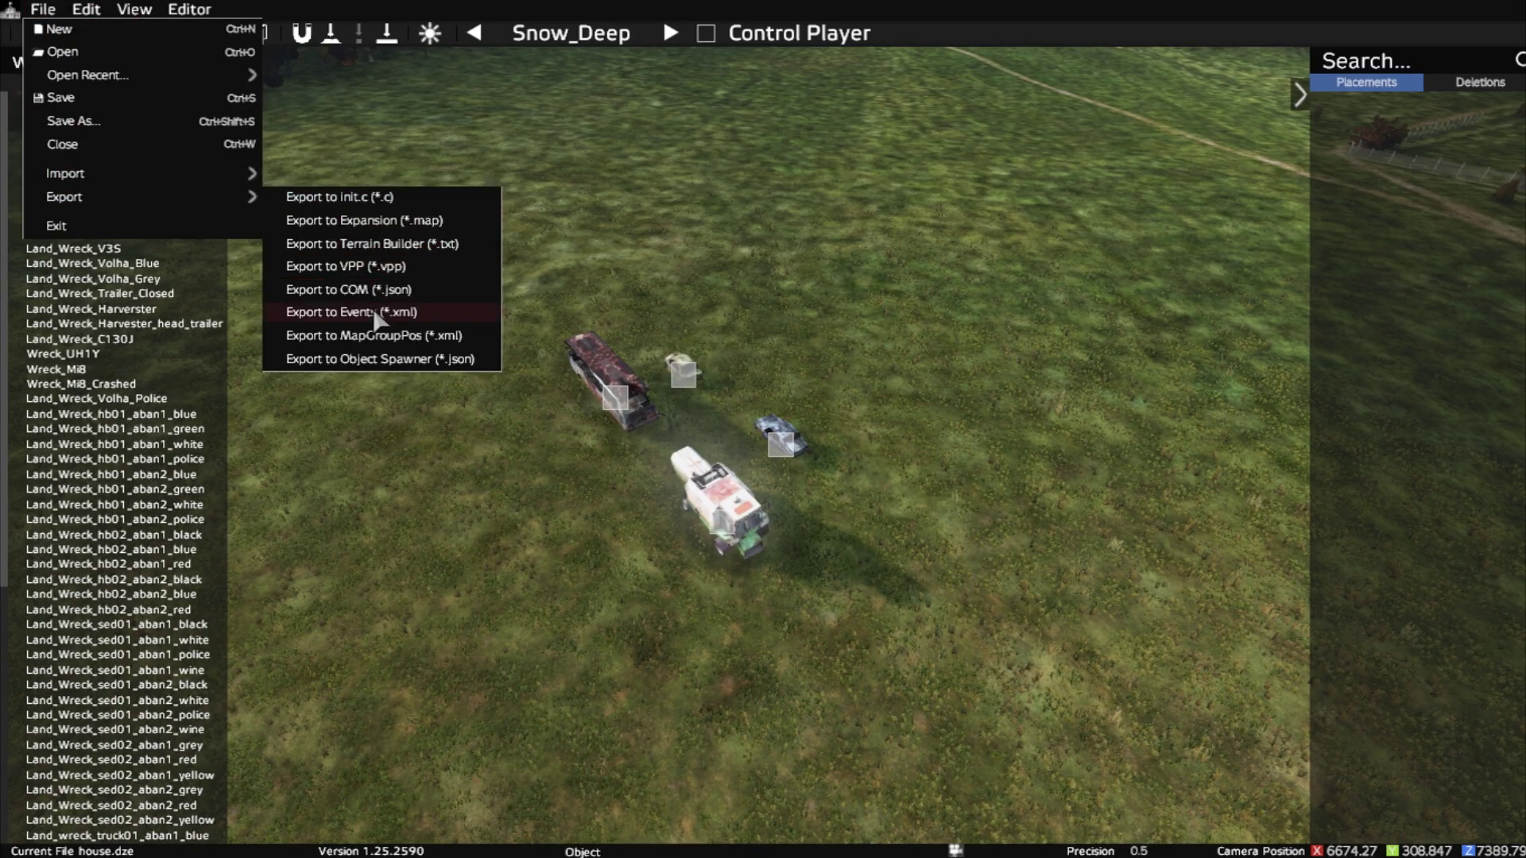
{"action": "left_click", "coordinate": [394, 358]}
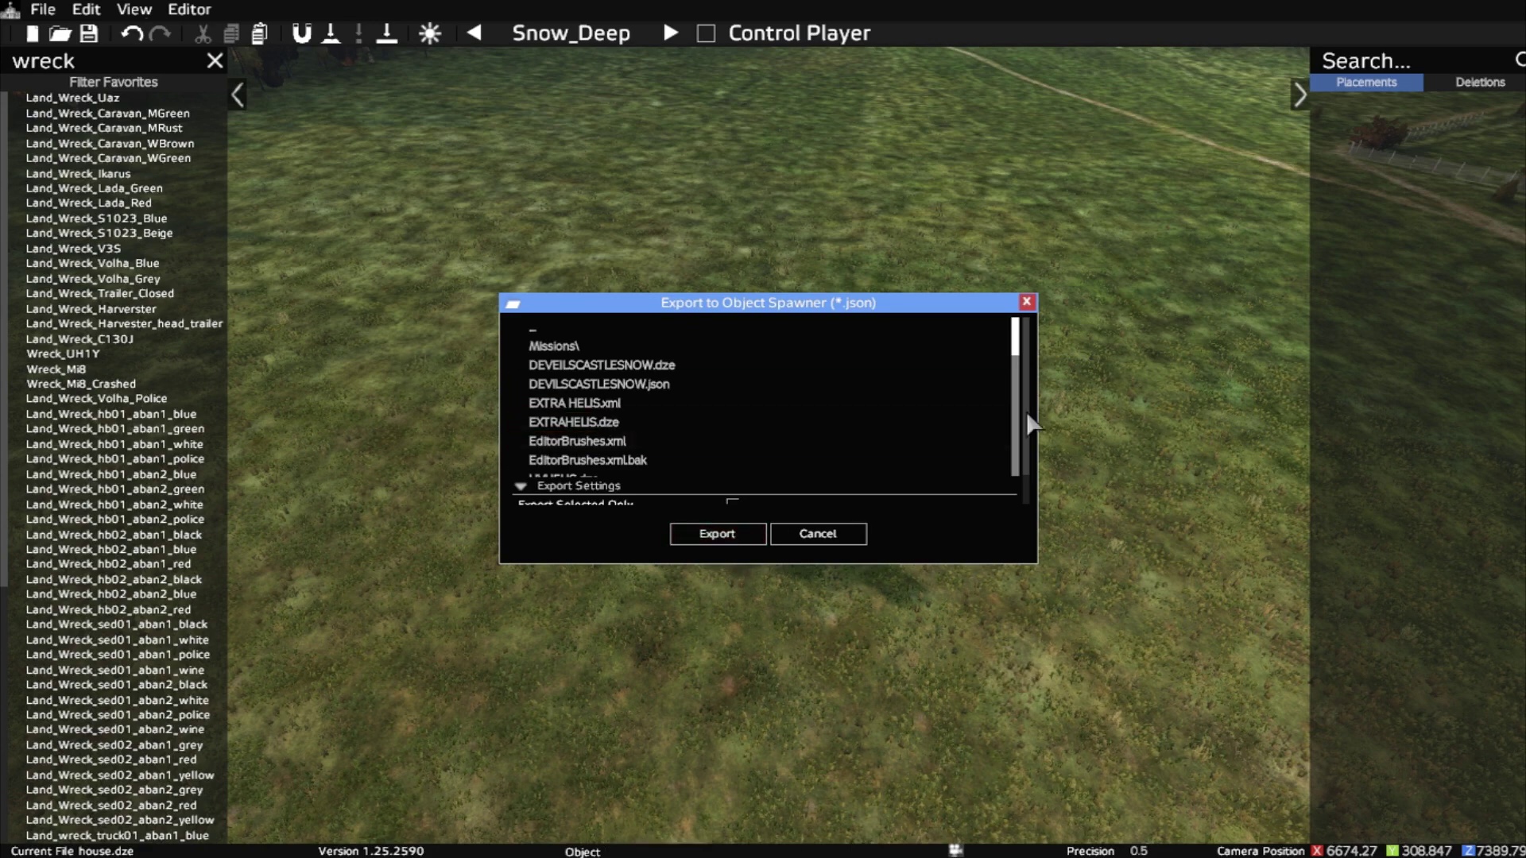
{"action": "scroll", "coordinate": [872, 493], "scroll_direction": "down", "scroll_amount": 1}
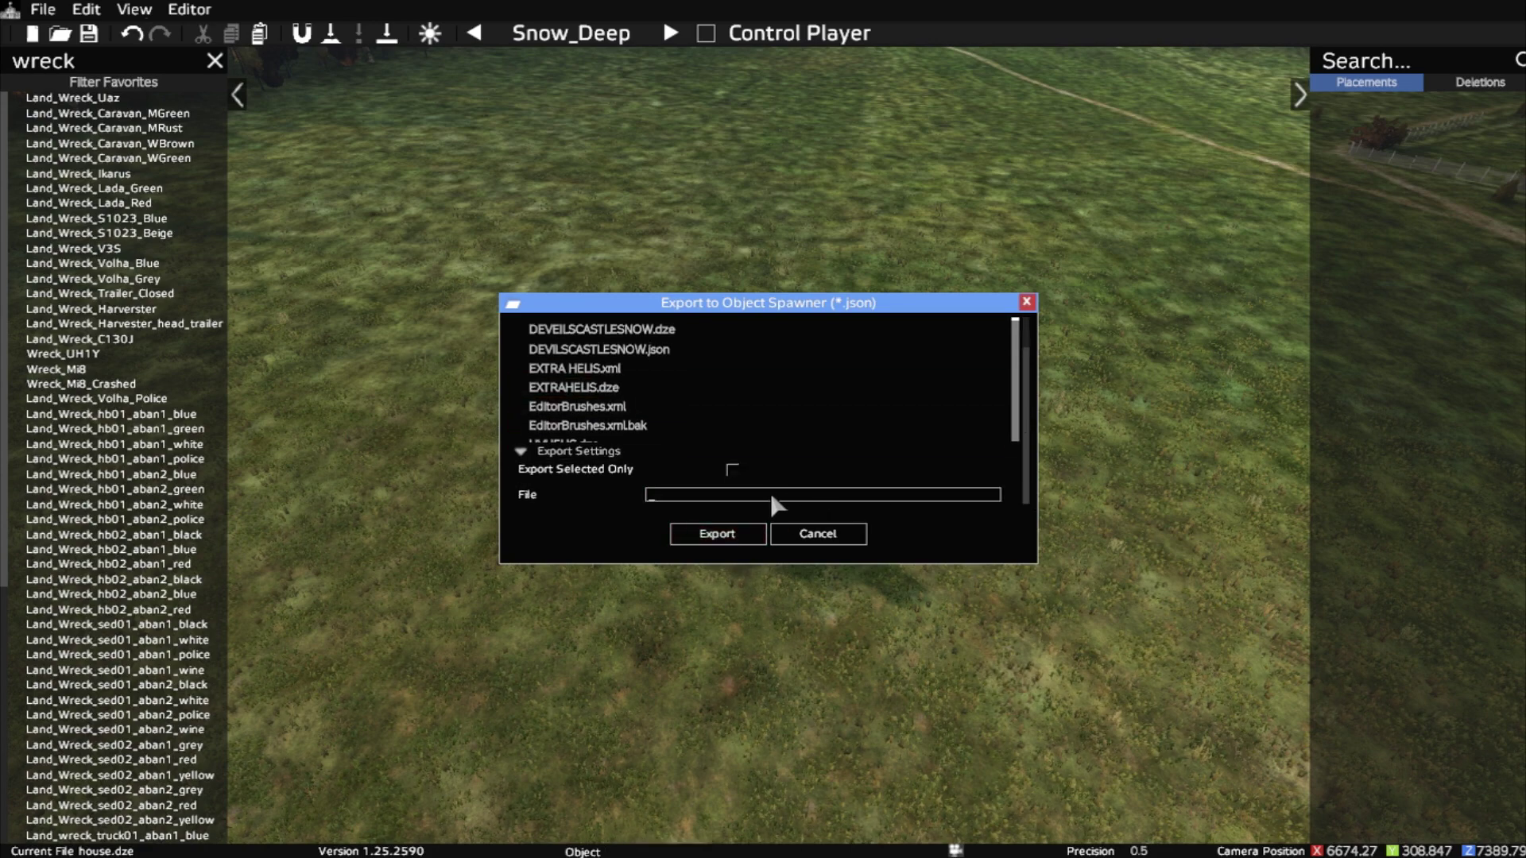
{"action": "type", "text": "scrapbrushnames"}
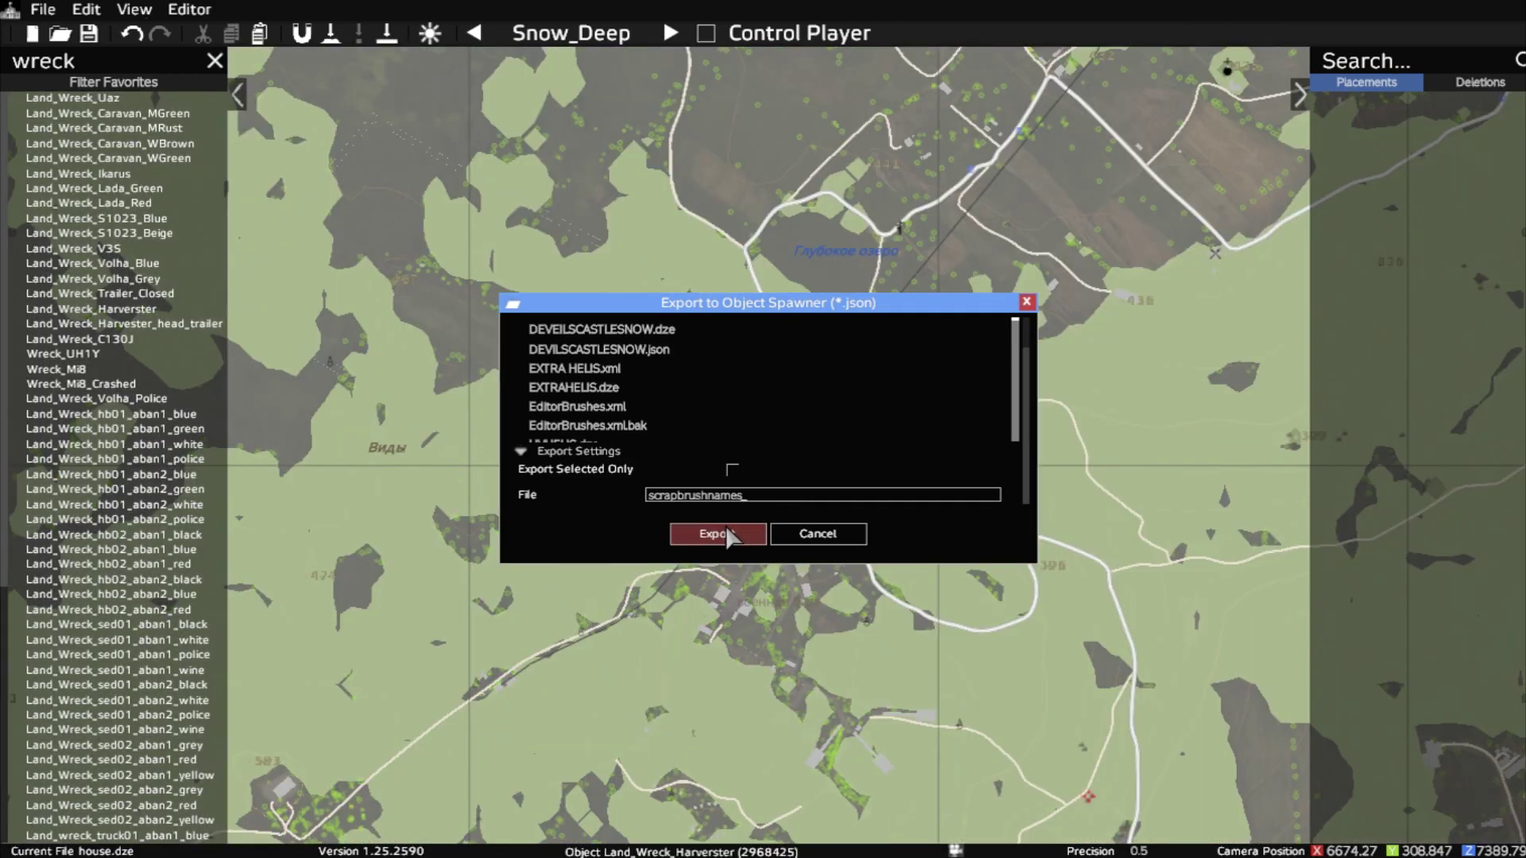
{"action": "left_click", "coordinate": [711, 533]}
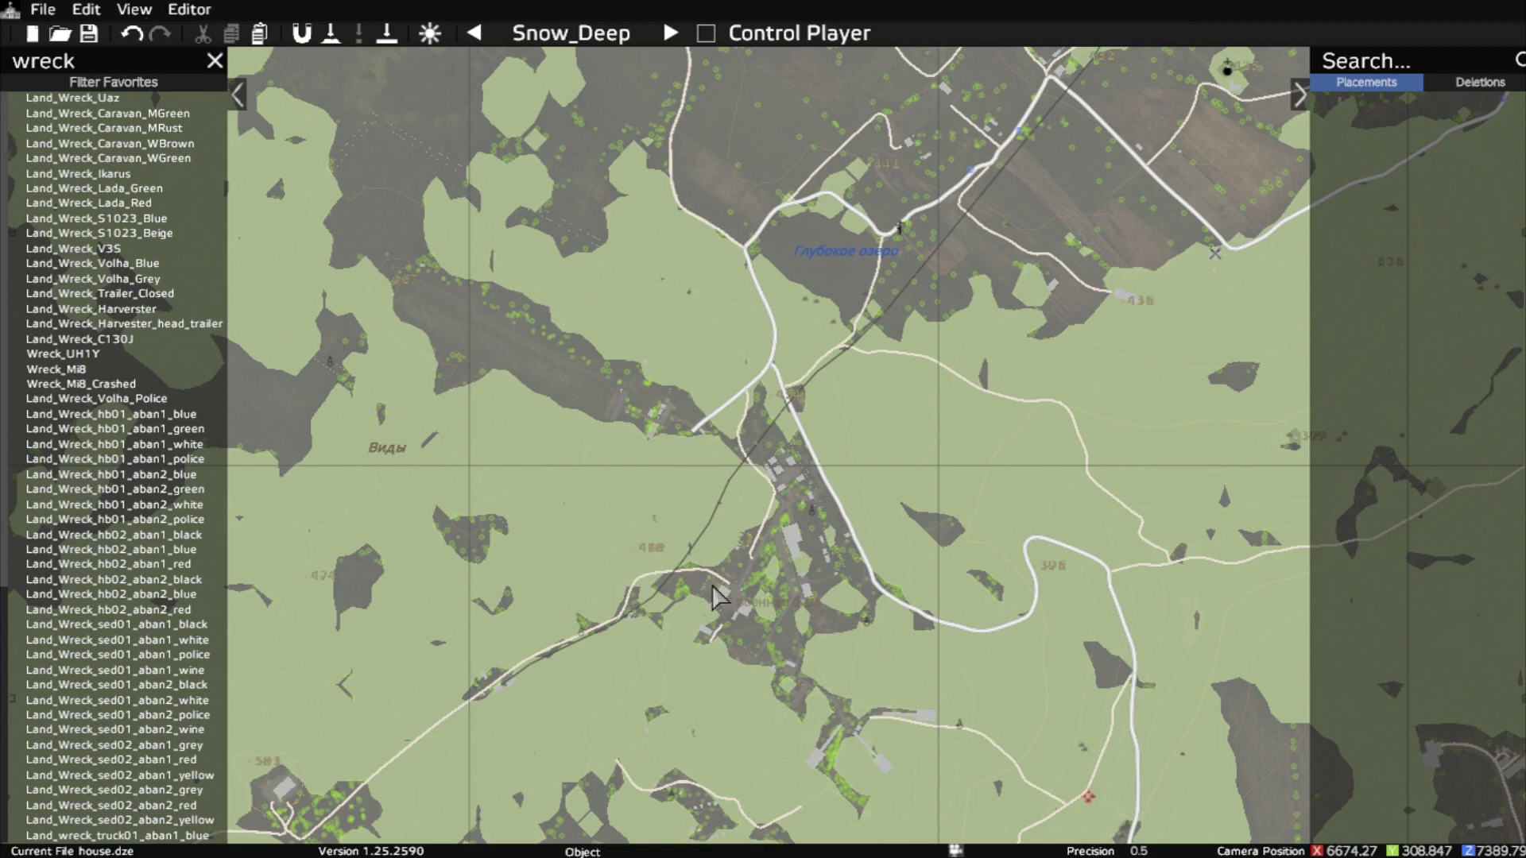
Close the map overview and save the placed wrecks in the current map file.
{"action": "key", "text": "m"}
{"action": "key", "text": "ctrl+s"}
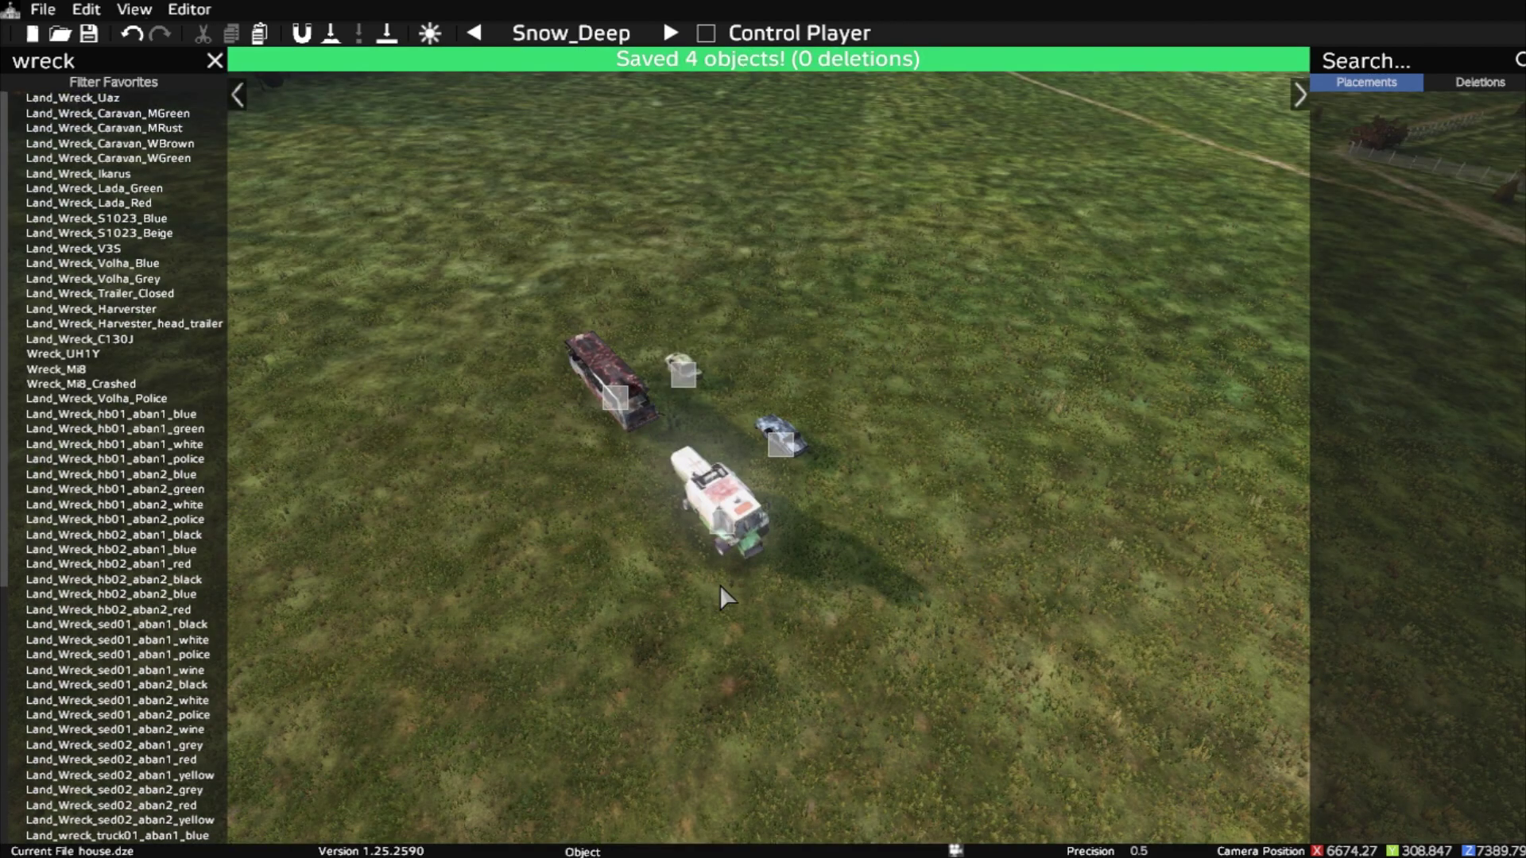
Switch to File Explorer and open scrapbrushnames.json from the Editor folder in Notepad++.
{"action": "key", "text": "alt+Tab"}
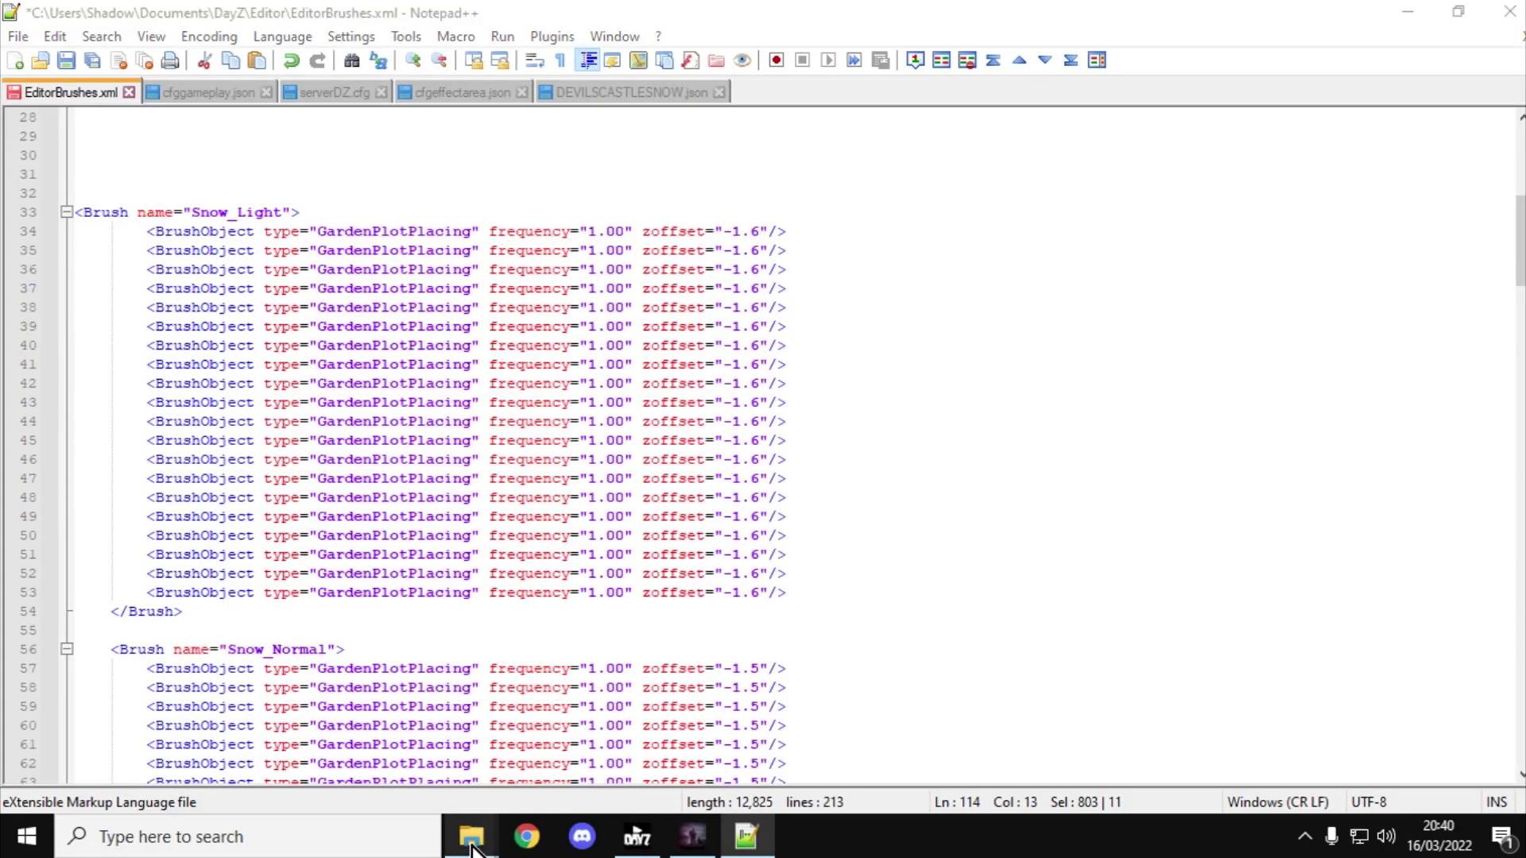
{"action": "mouse_move", "coordinate": [475, 825]}
{"action": "left_click", "coordinate": [526, 689]}
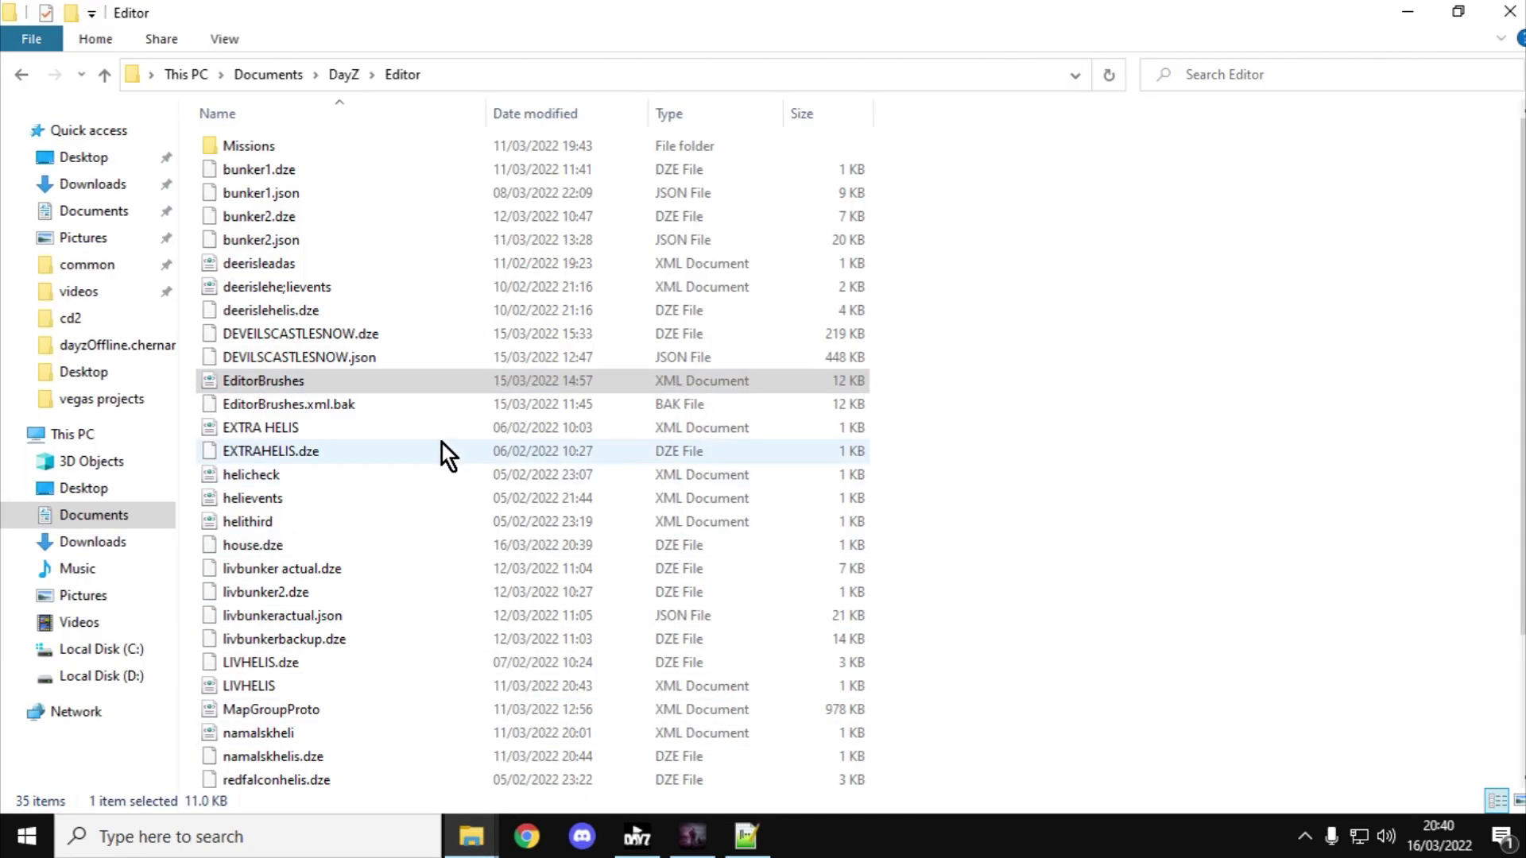
{"action": "scroll", "coordinate": [356, 469], "scroll_direction": "down", "scroll_amount": 3}
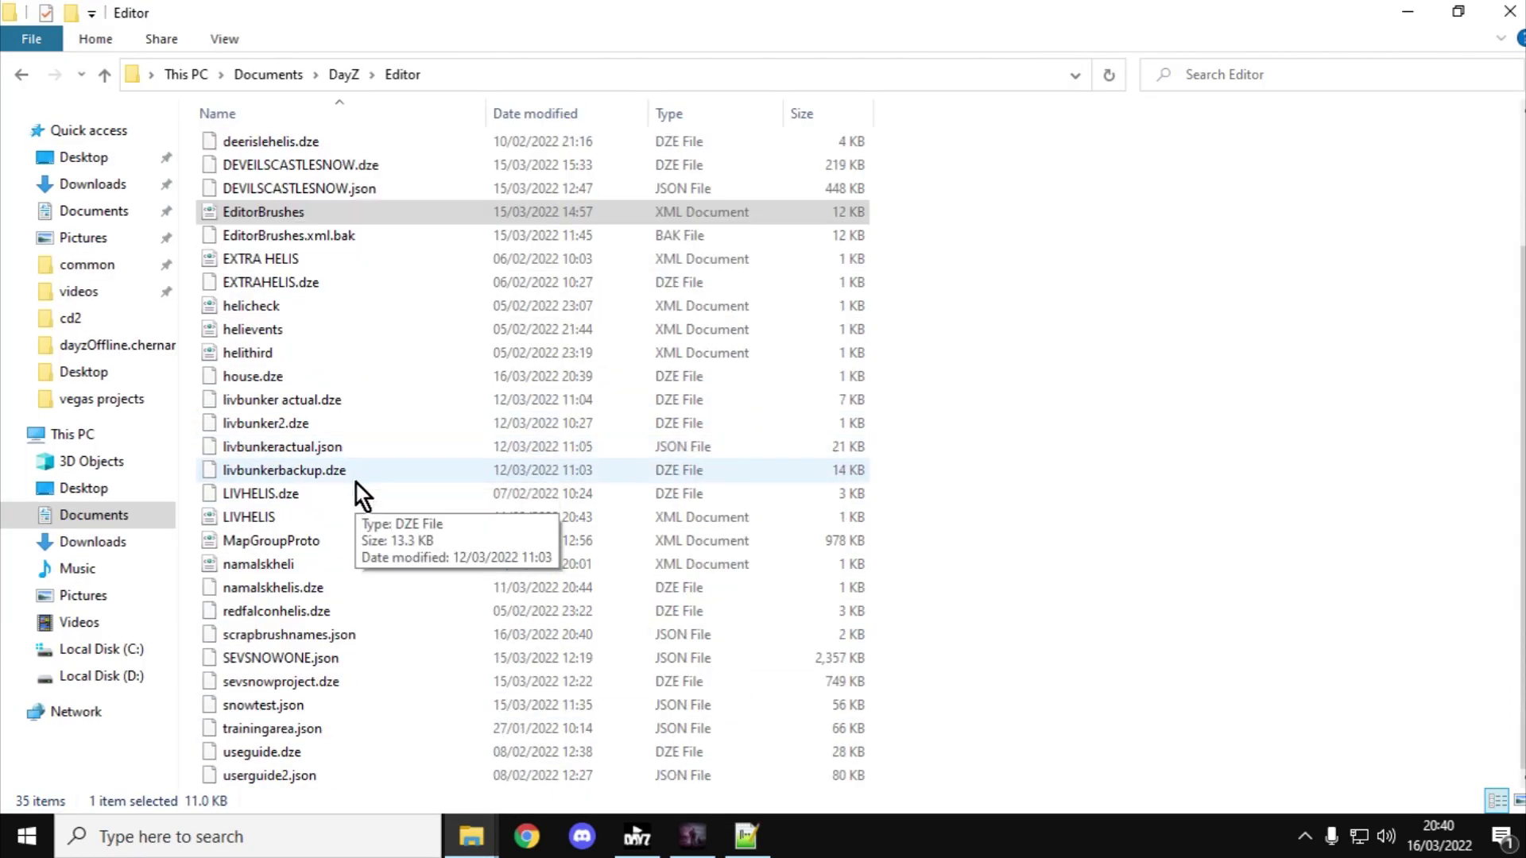
{"action": "left_click", "coordinate": [291, 638]}
{"action": "right_click", "coordinate": [291, 638]}
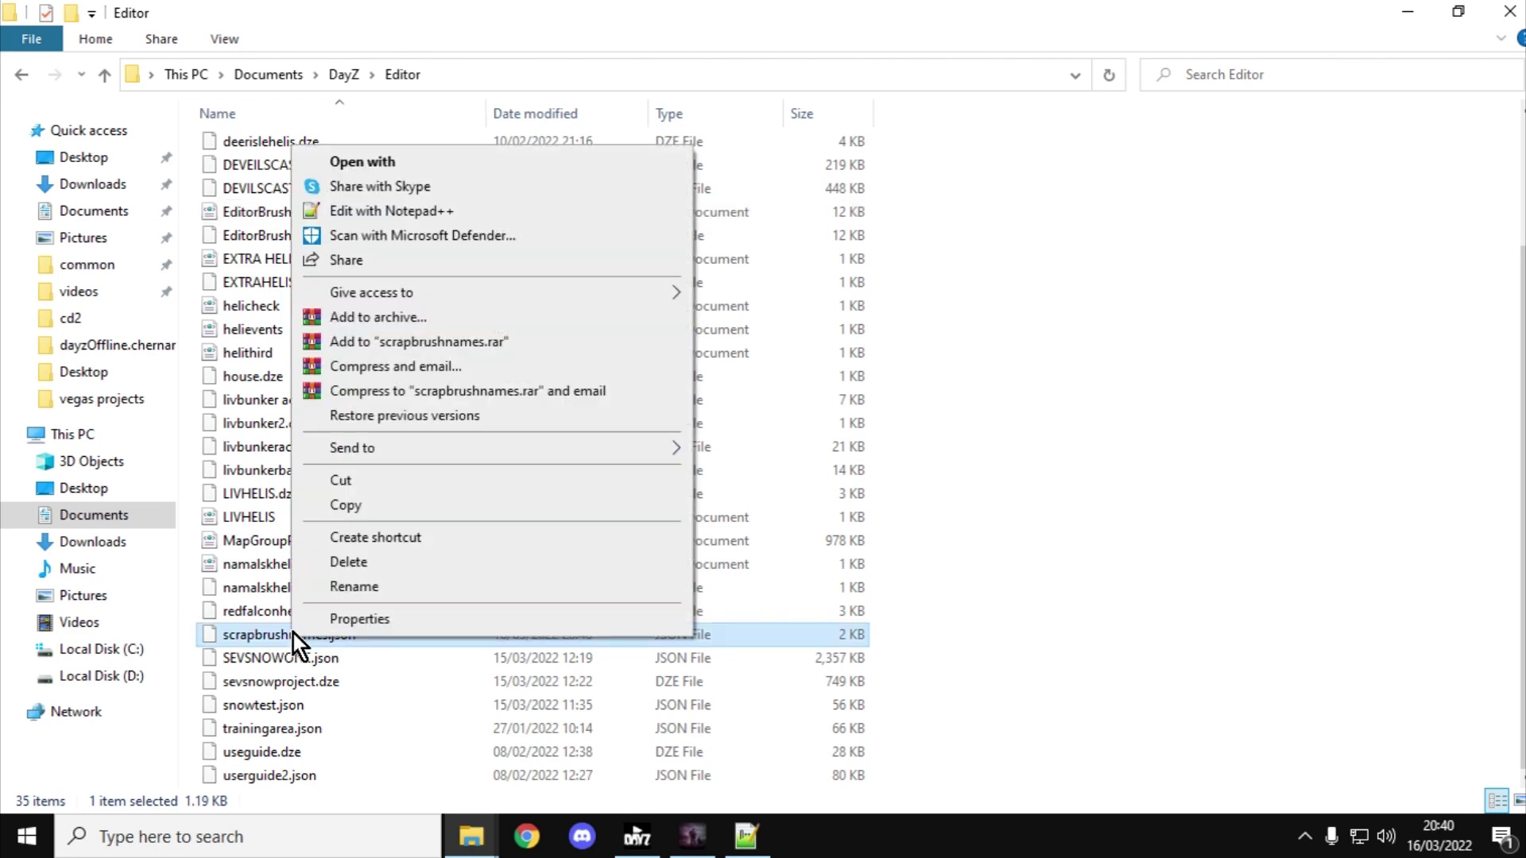
{"action": "left_click", "coordinate": [421, 211]}
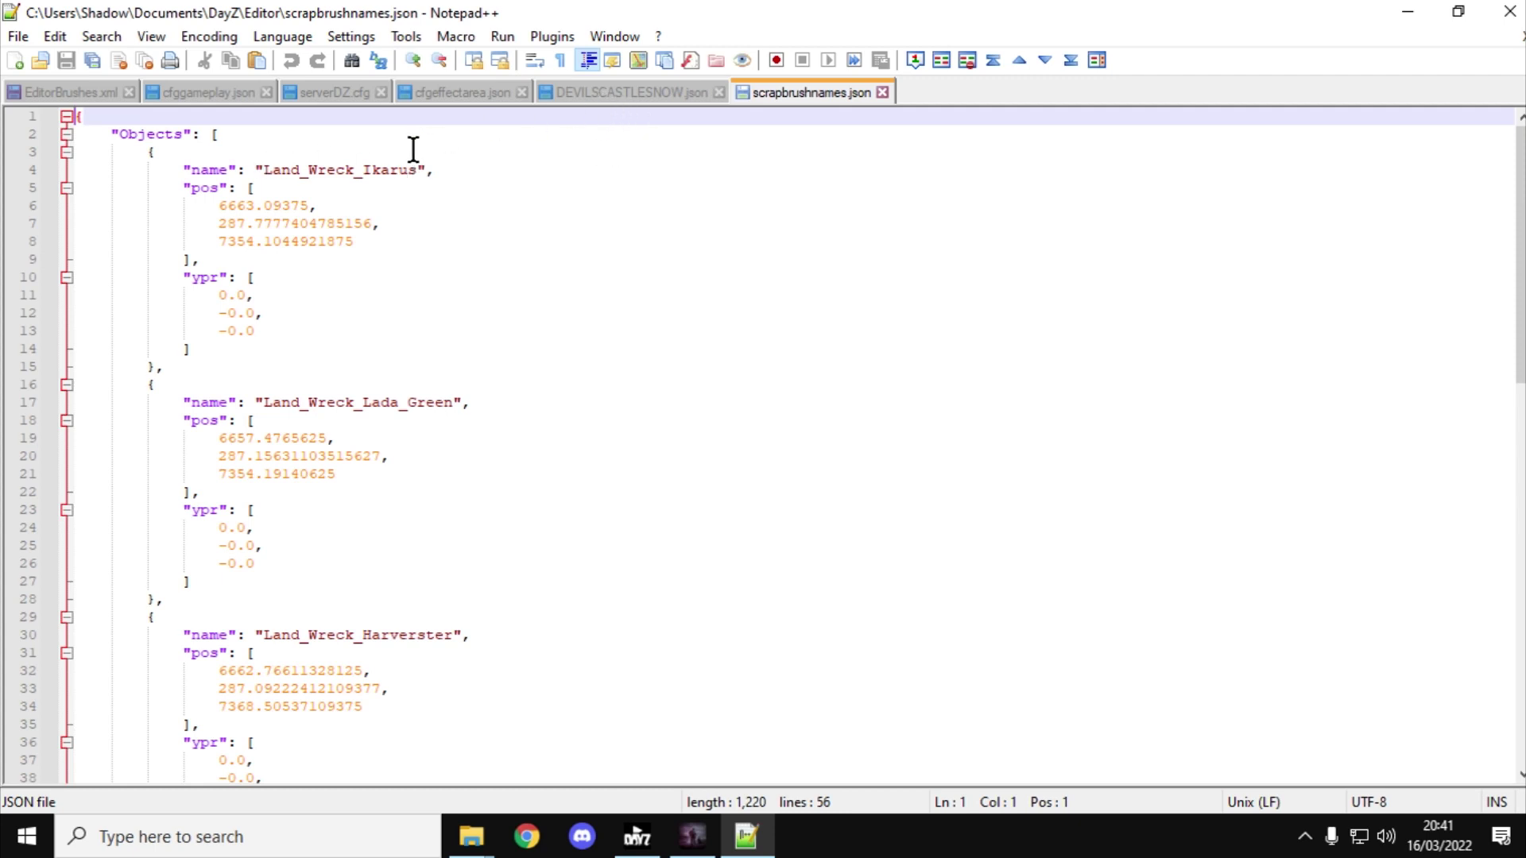
Review the two Snow_Light brush blocks in EditorBrushes.xml, then bring scrapbrushnames.json directly beside it in the order of open files.
{"action": "left_click", "coordinate": [74, 90]}
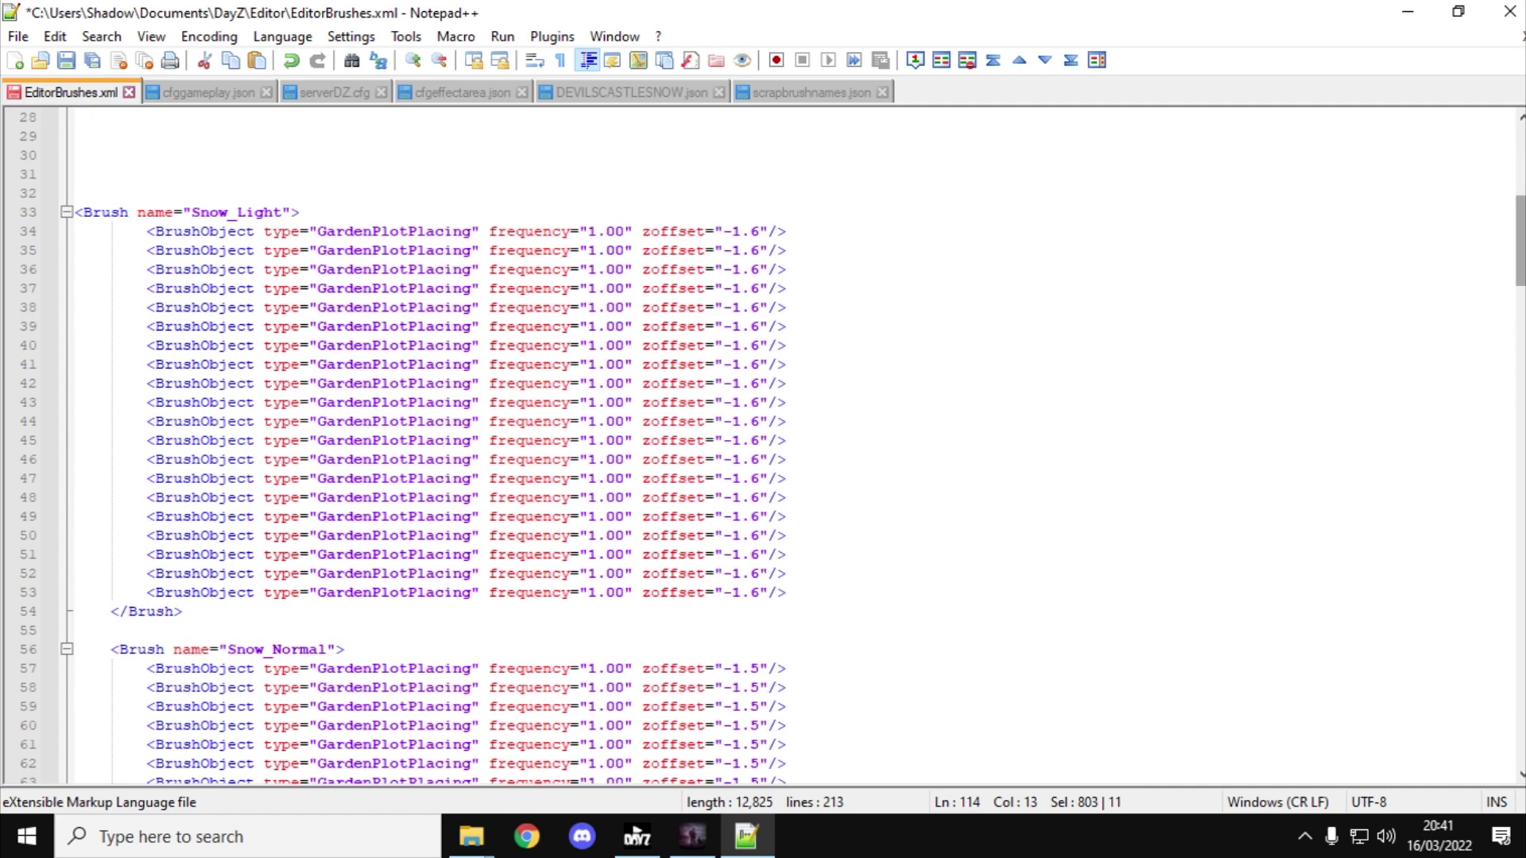
{"action": "left_click_drag", "start_coordinate": [1519, 253], "coordinate": [1519, 185]}
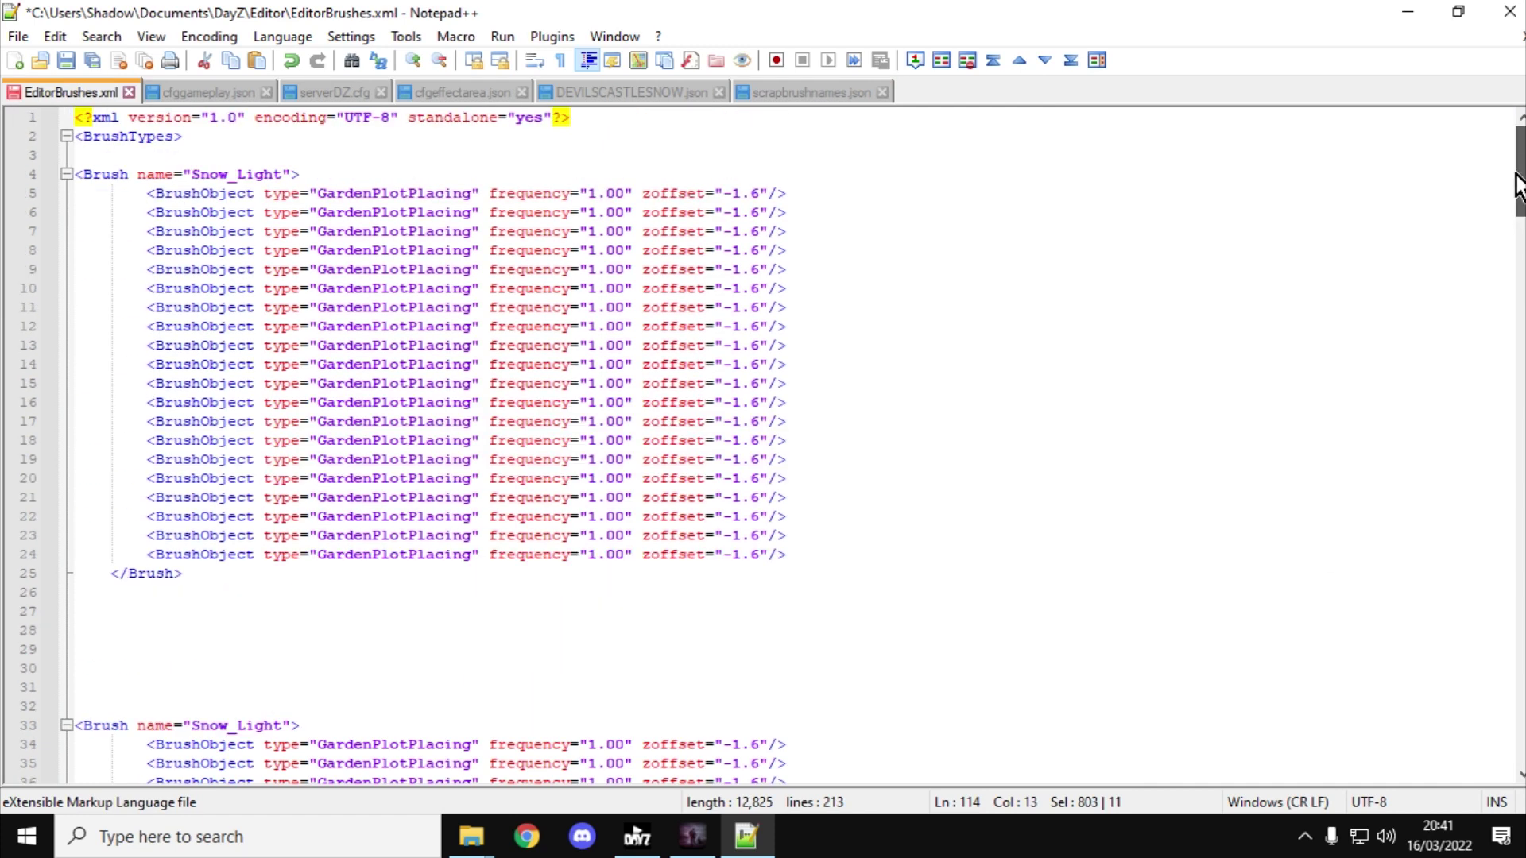
{"action": "scroll", "coordinate": [272, 670], "scroll_direction": "down", "scroll_amount": 2}
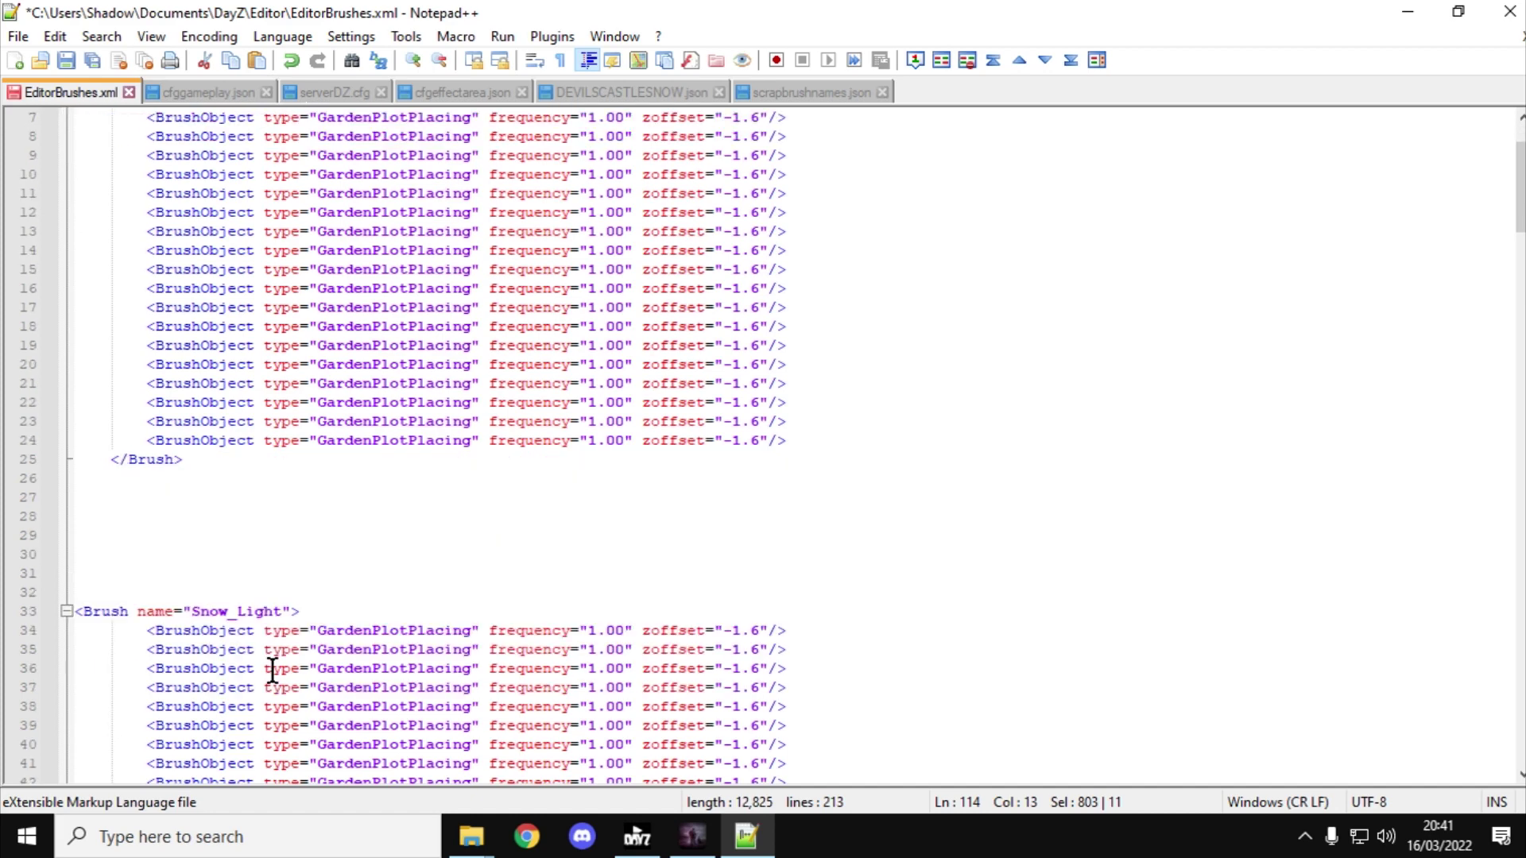
{"action": "scroll", "coordinate": [272, 670], "scroll_direction": "down", "scroll_amount": 6}
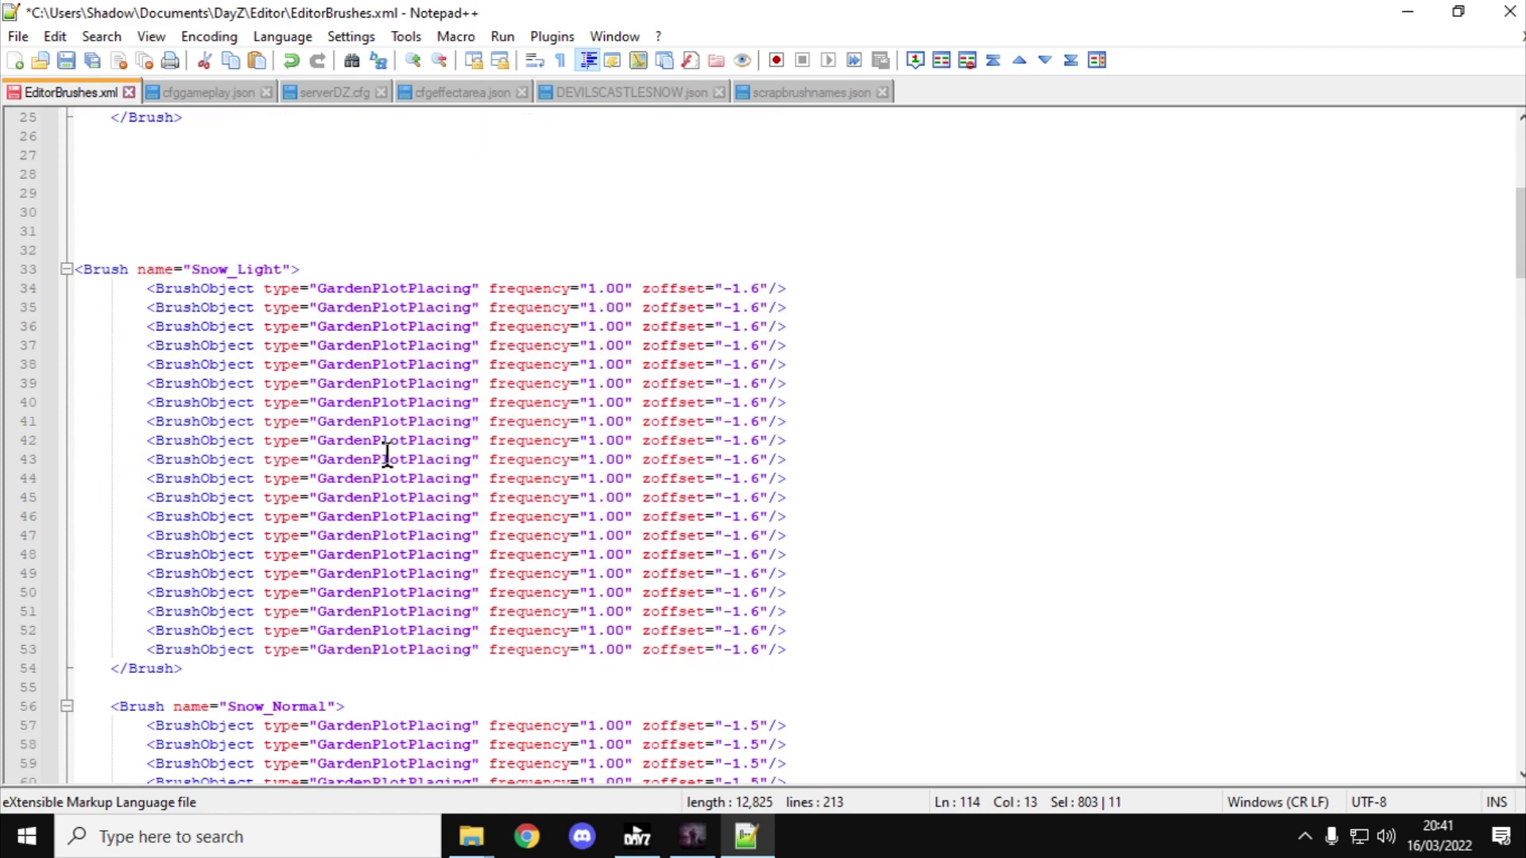
{"action": "scroll", "coordinate": [388, 455], "scroll_direction": "up", "scroll_amount": 8}
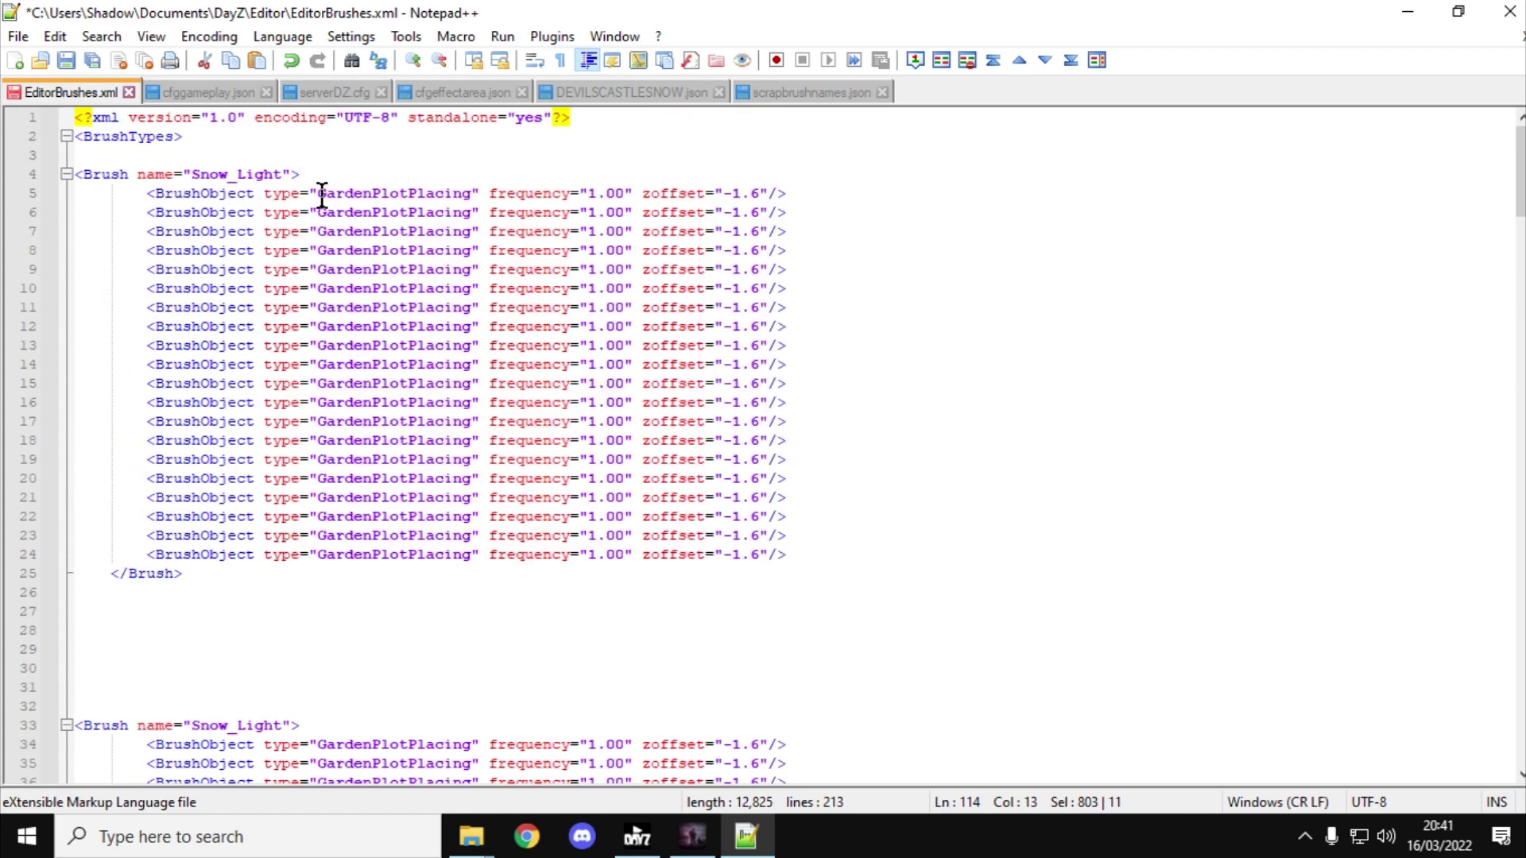
{"action": "left_click_drag", "start_coordinate": [807, 92], "coordinate": [245, 105]}
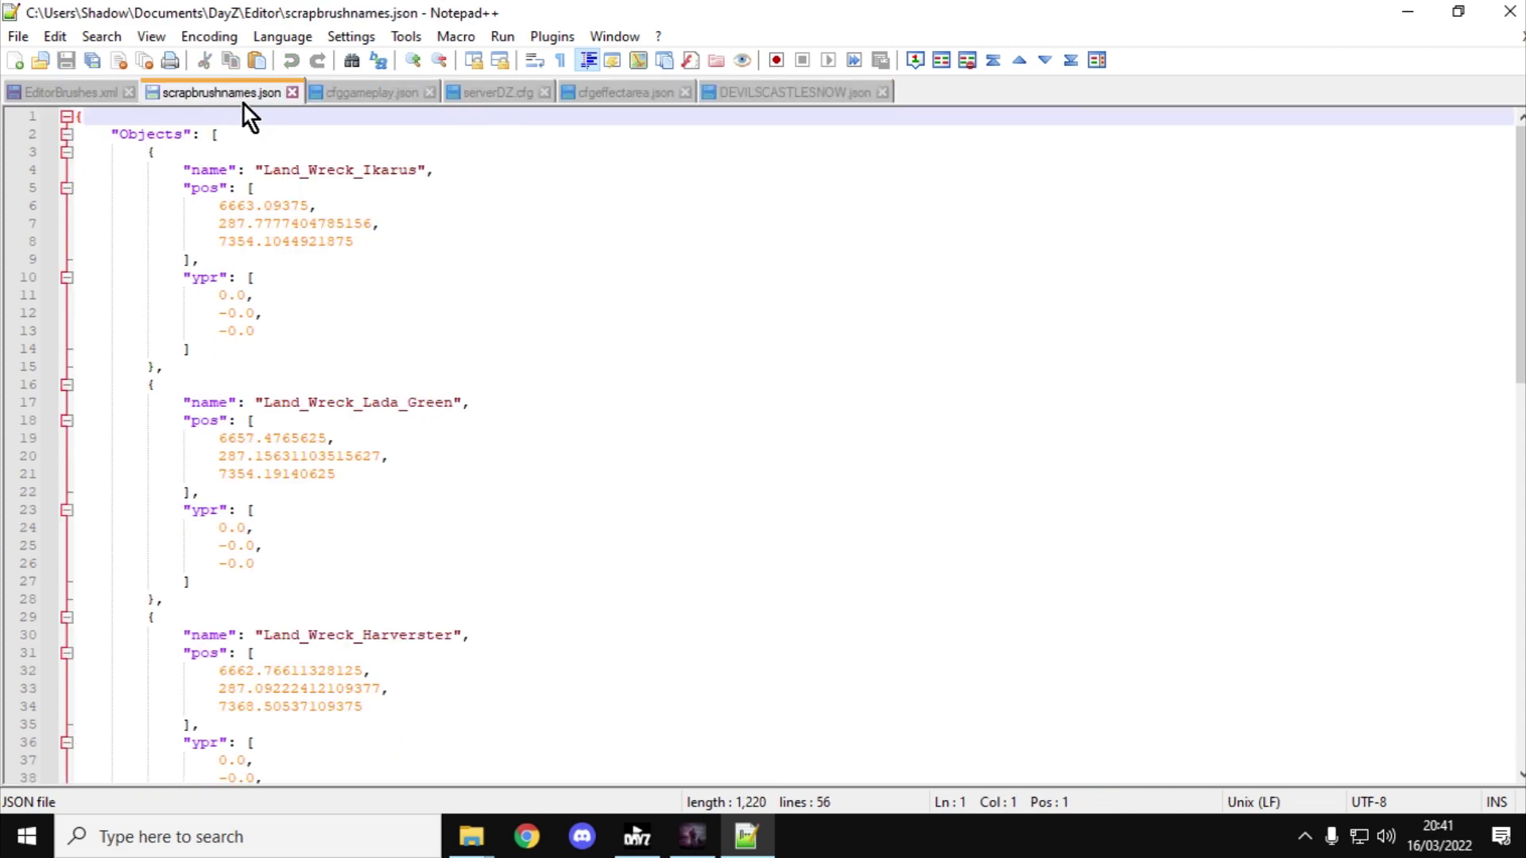
Copy Land_Wreck_Ikarus from scrapbrushnames.json and replace the types on lines 5 and 6 of the first Snow_Light brush in EditorBrushes.xml with it.
{"action": "left_click", "coordinate": [266, 169]}
{"action": "left_click_drag", "start_coordinate": [265, 169], "coordinate": [416, 172]}
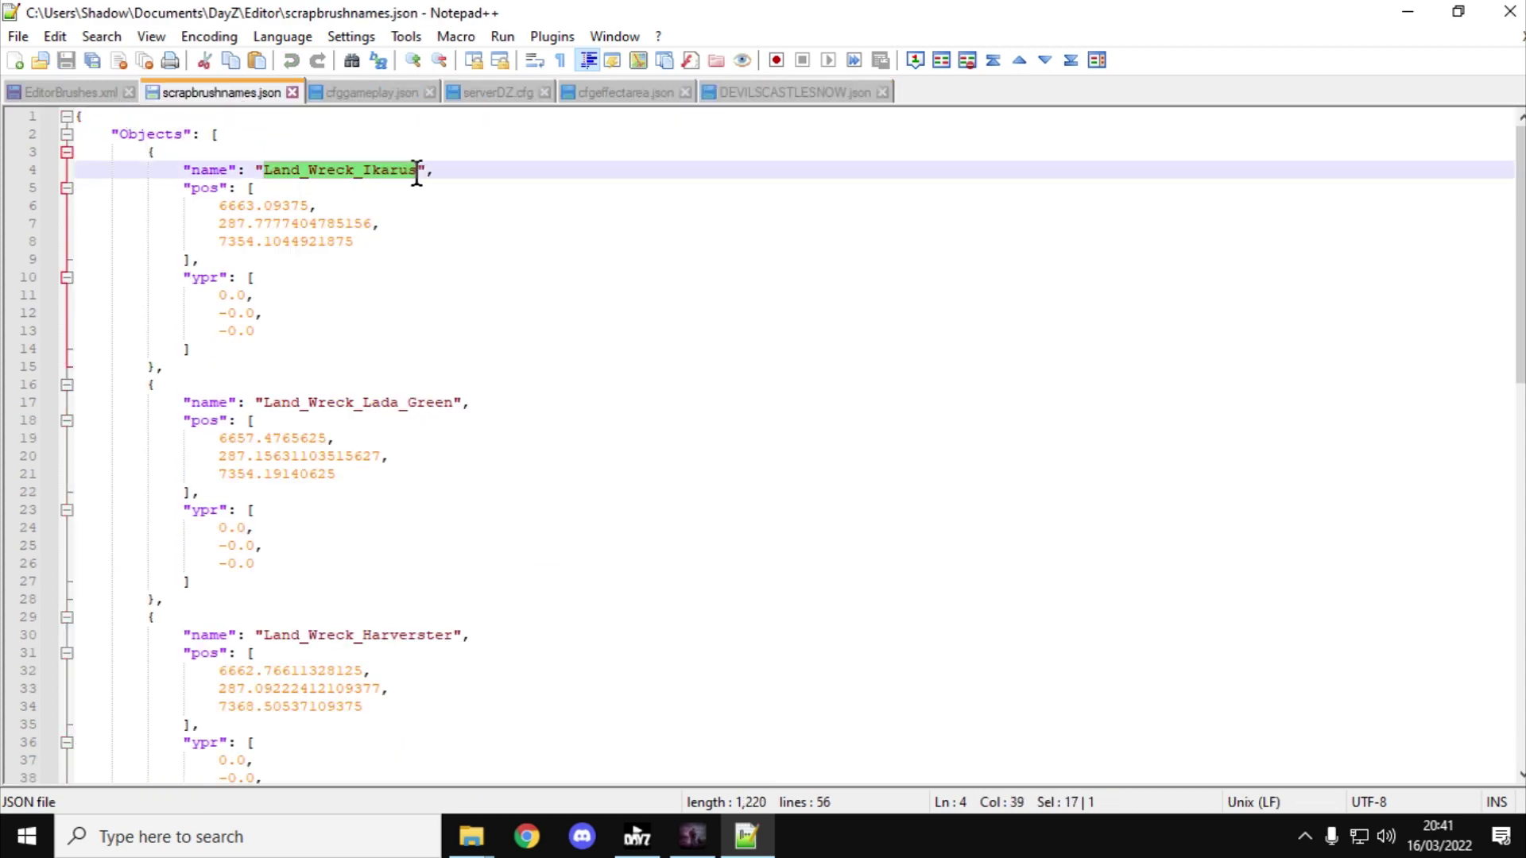
{"action": "right_click", "coordinate": [375, 180]}
{"action": "left_click", "coordinate": [442, 217]}
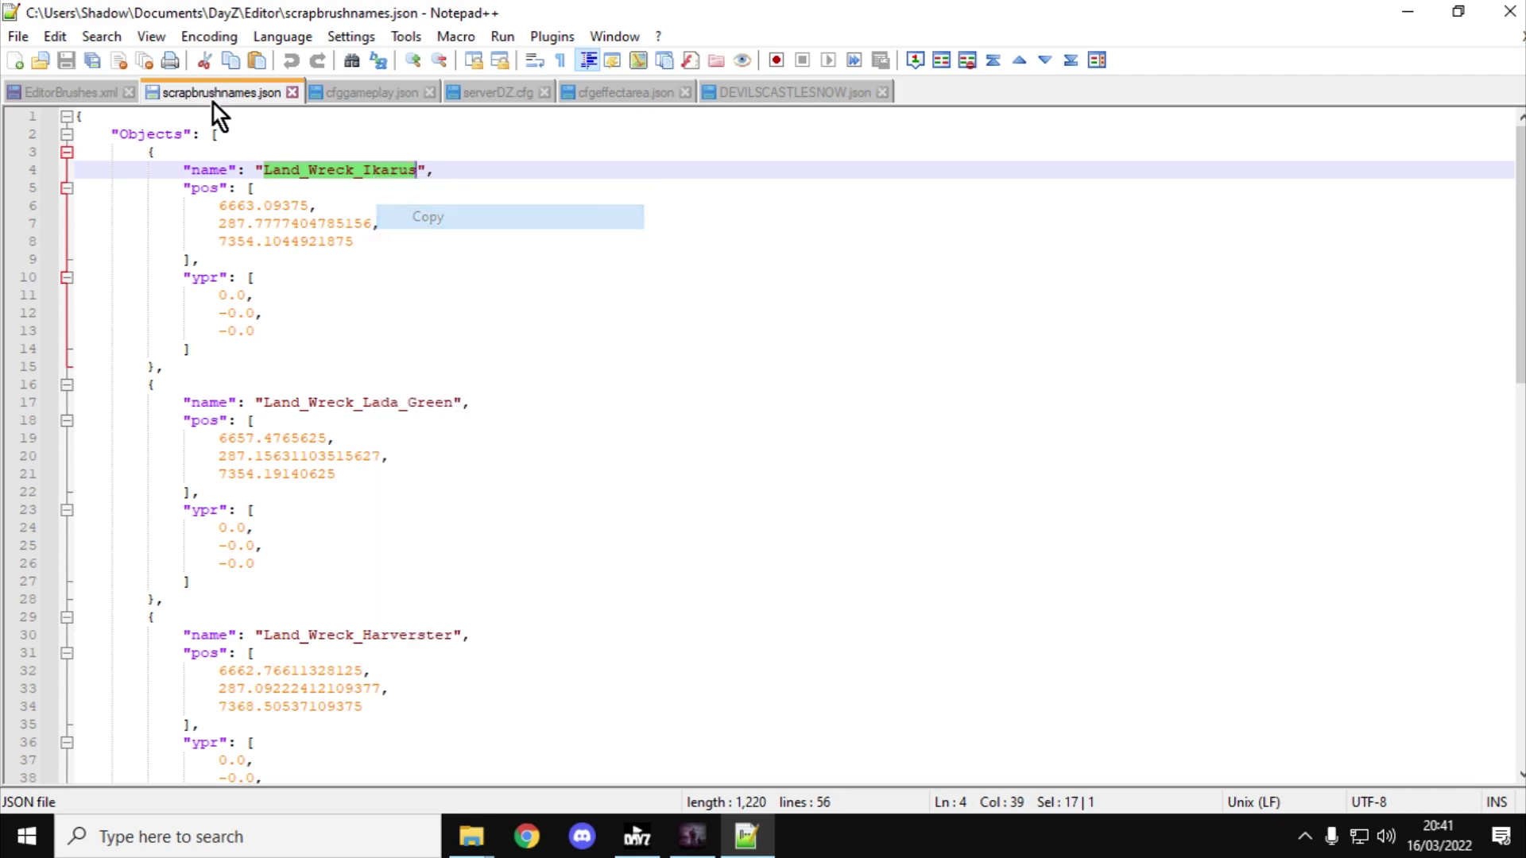
{"action": "left_click", "coordinate": [90, 89]}
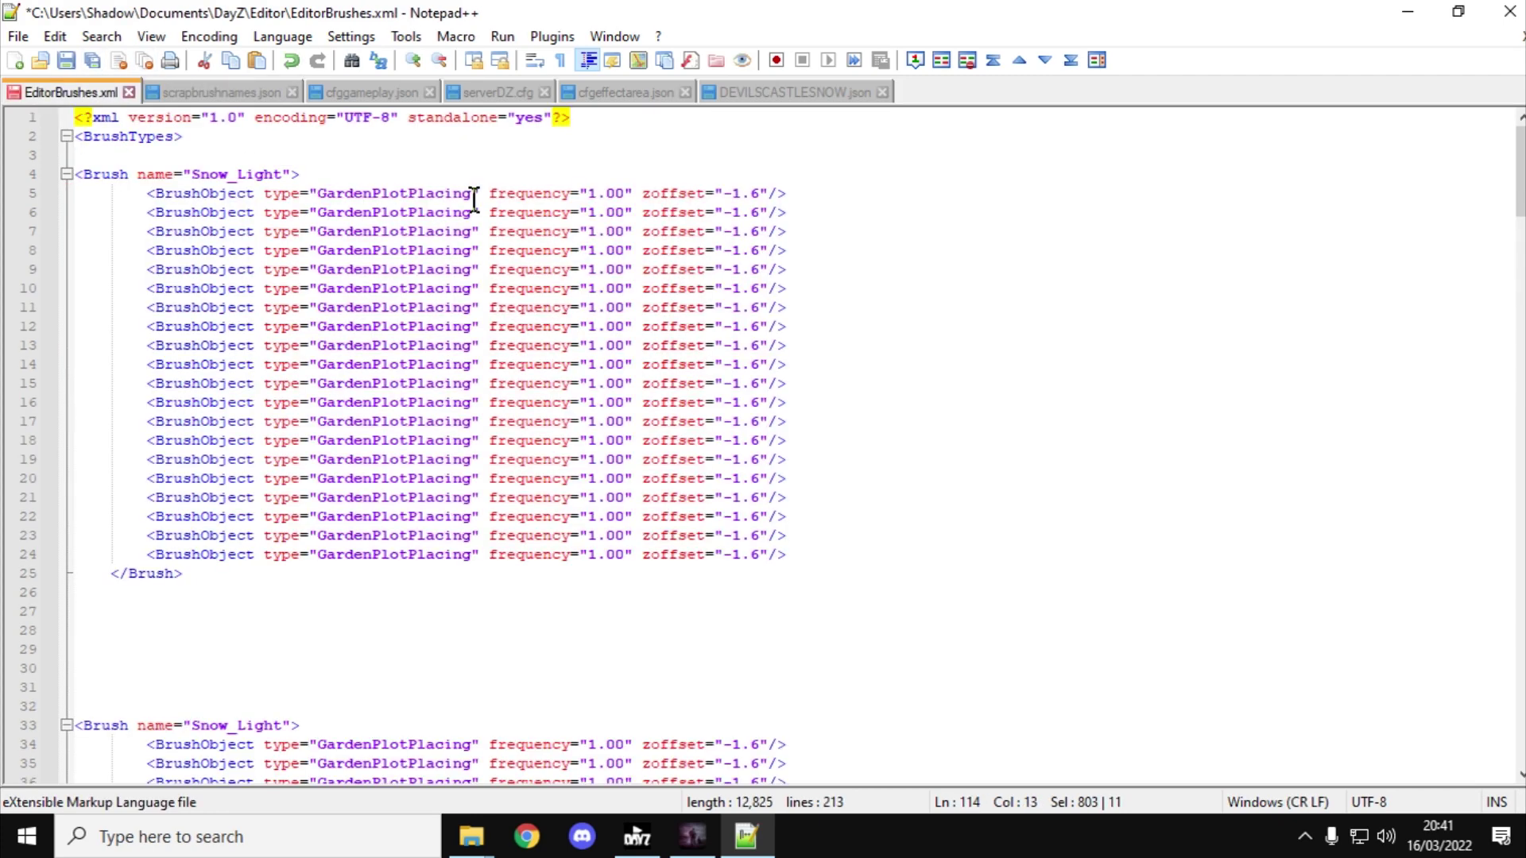
{"action": "left_click_drag", "start_coordinate": [473, 194], "coordinate": [318, 195]}
{"action": "right_click", "coordinate": [329, 195]}
{"action": "left_click", "coordinate": [415, 256]}
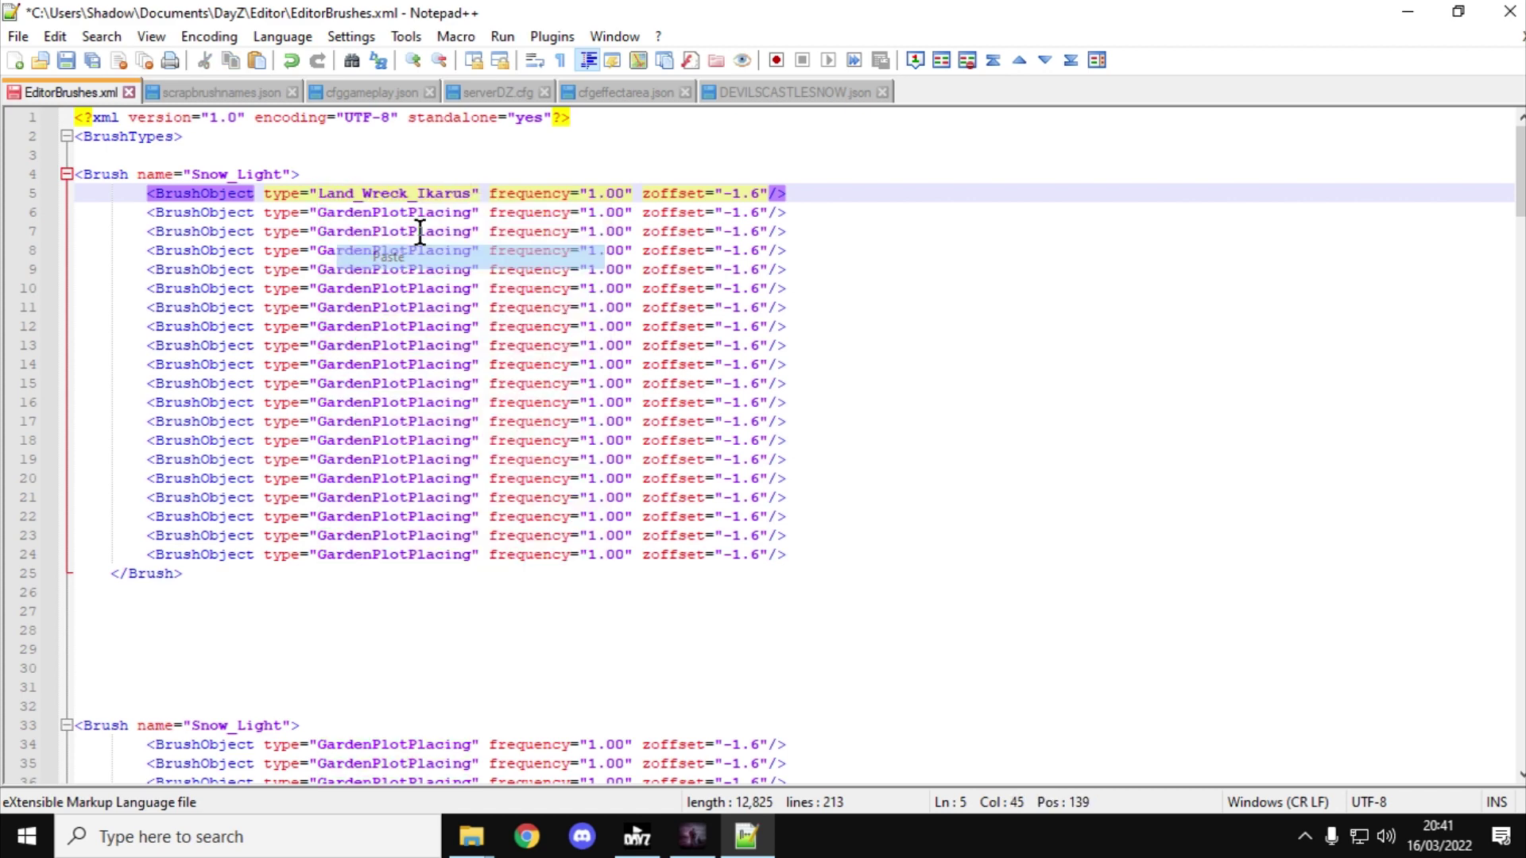
{"action": "left_click_drag", "start_coordinate": [474, 213], "coordinate": [318, 213]}
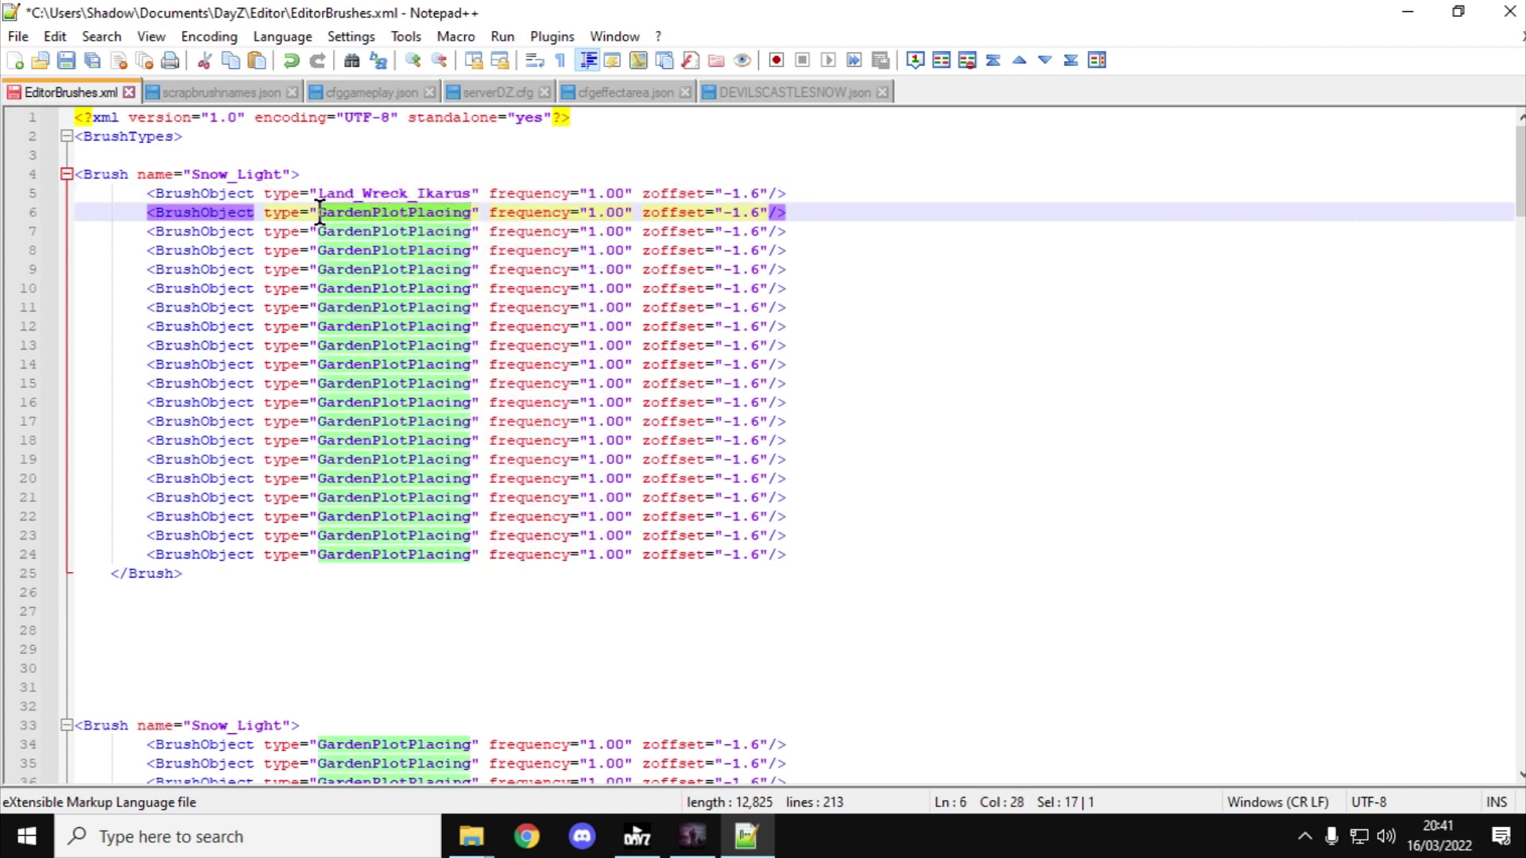
{"action": "right_click", "coordinate": [340, 215]}
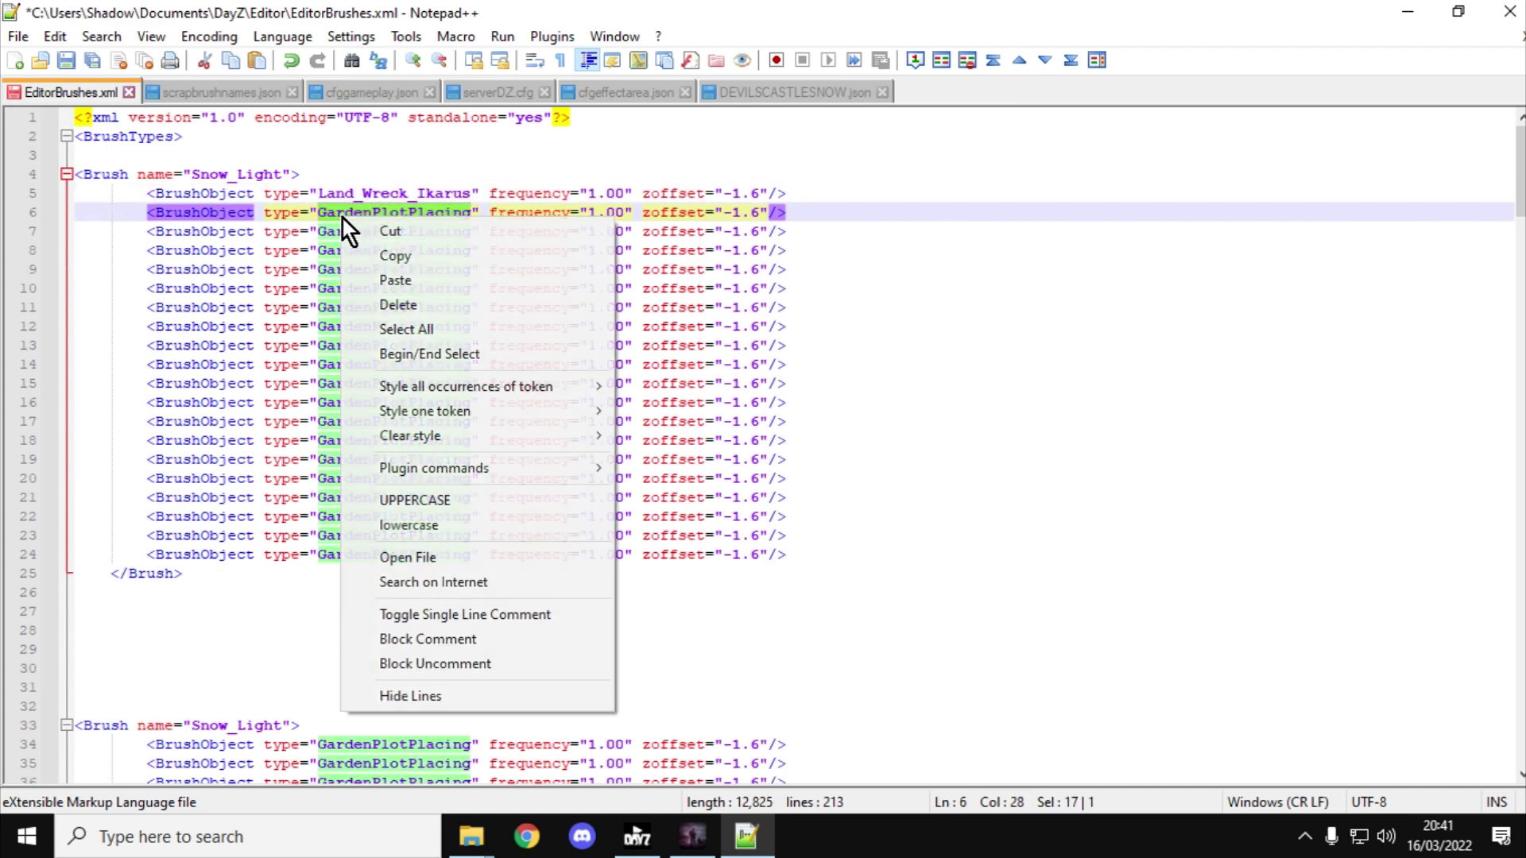
{"action": "left_click", "coordinate": [403, 278]}
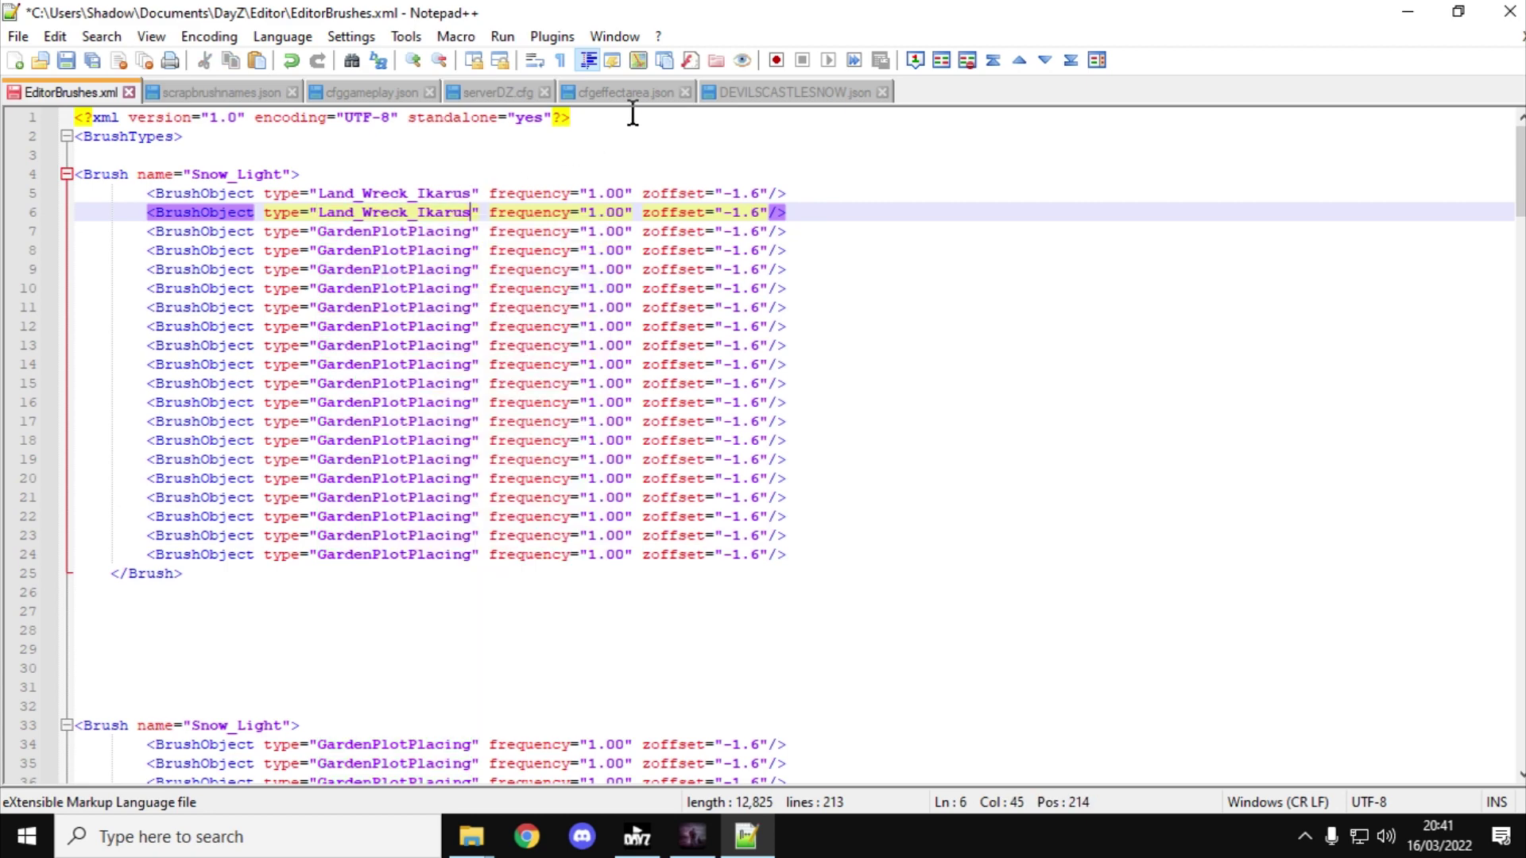
Copy Land_Wreck_Lada_Green from scrapbrushnames.json and replace the object types on lines 7 and 8 of EditorBrushes.xml with it.
{"action": "left_click", "coordinate": [240, 91]}
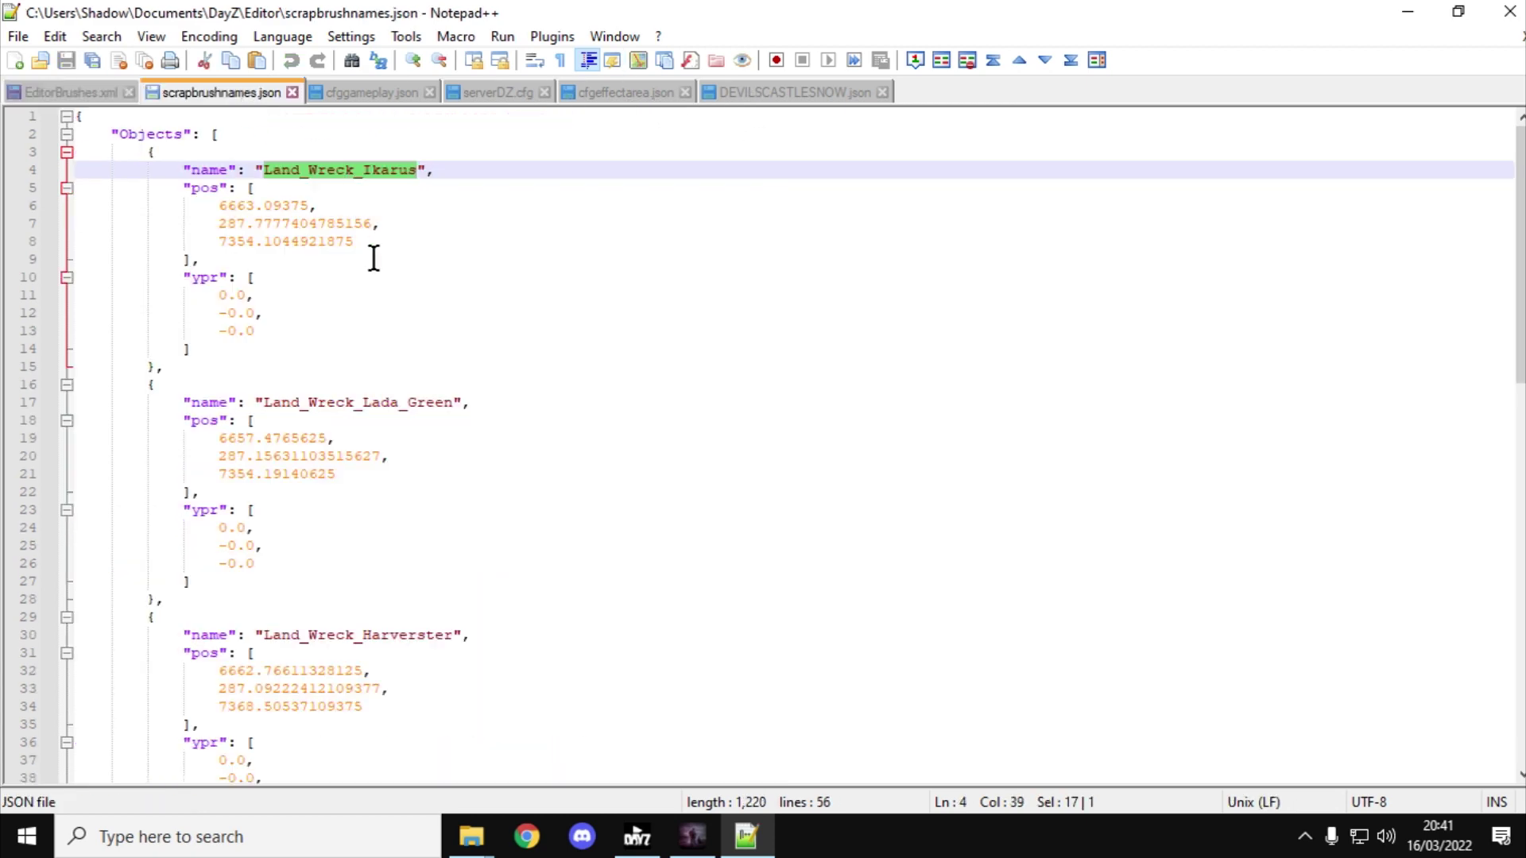
{"action": "left_click_drag", "start_coordinate": [453, 401], "coordinate": [264, 400]}
{"action": "right_click", "coordinate": [286, 403]}
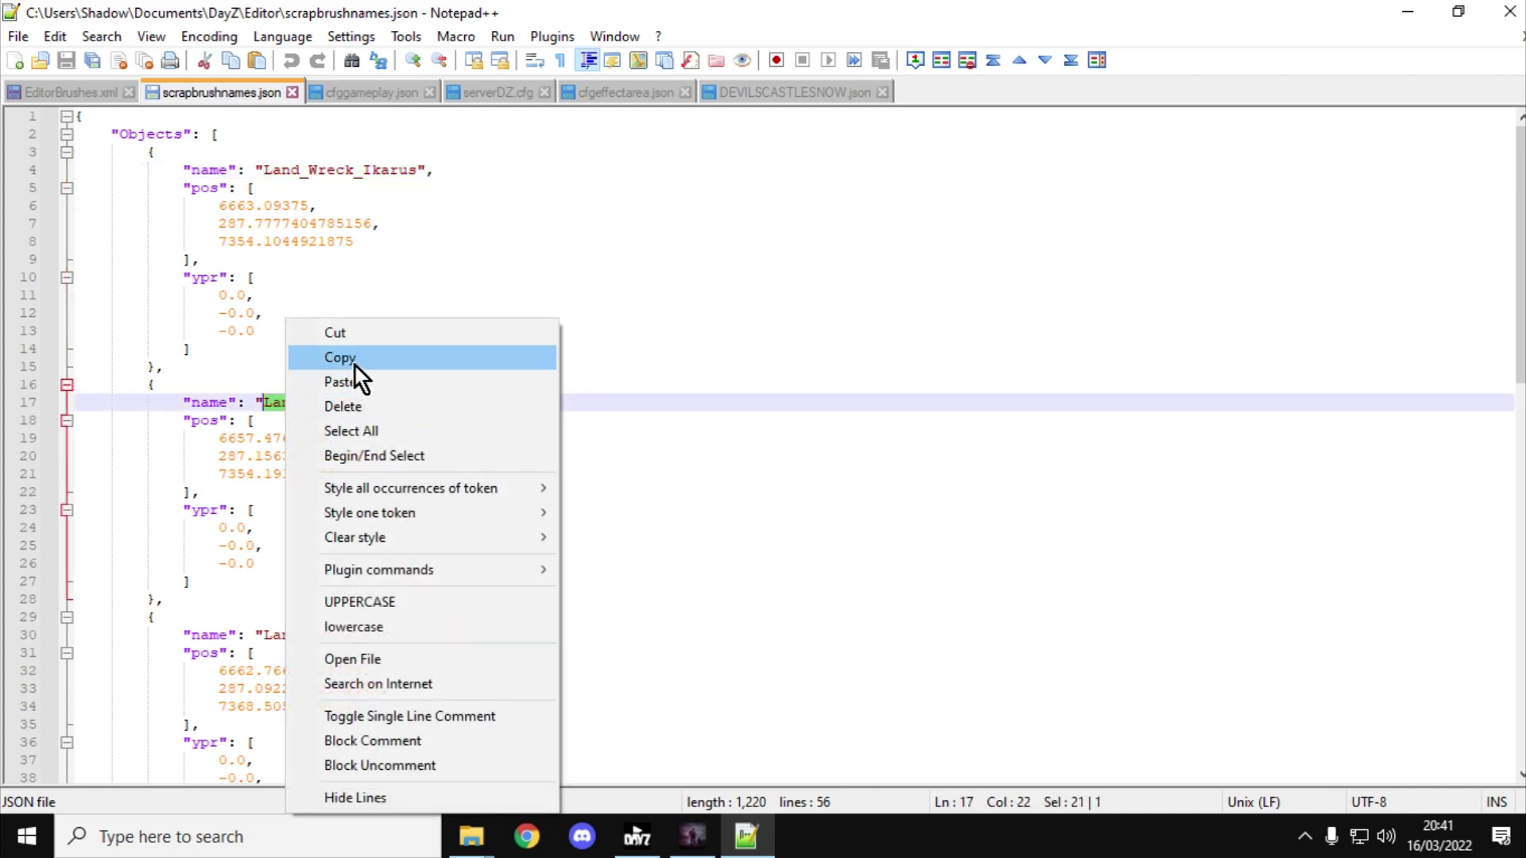
{"action": "left_click", "coordinate": [355, 364]}
{"action": "left_click", "coordinate": [65, 92]}
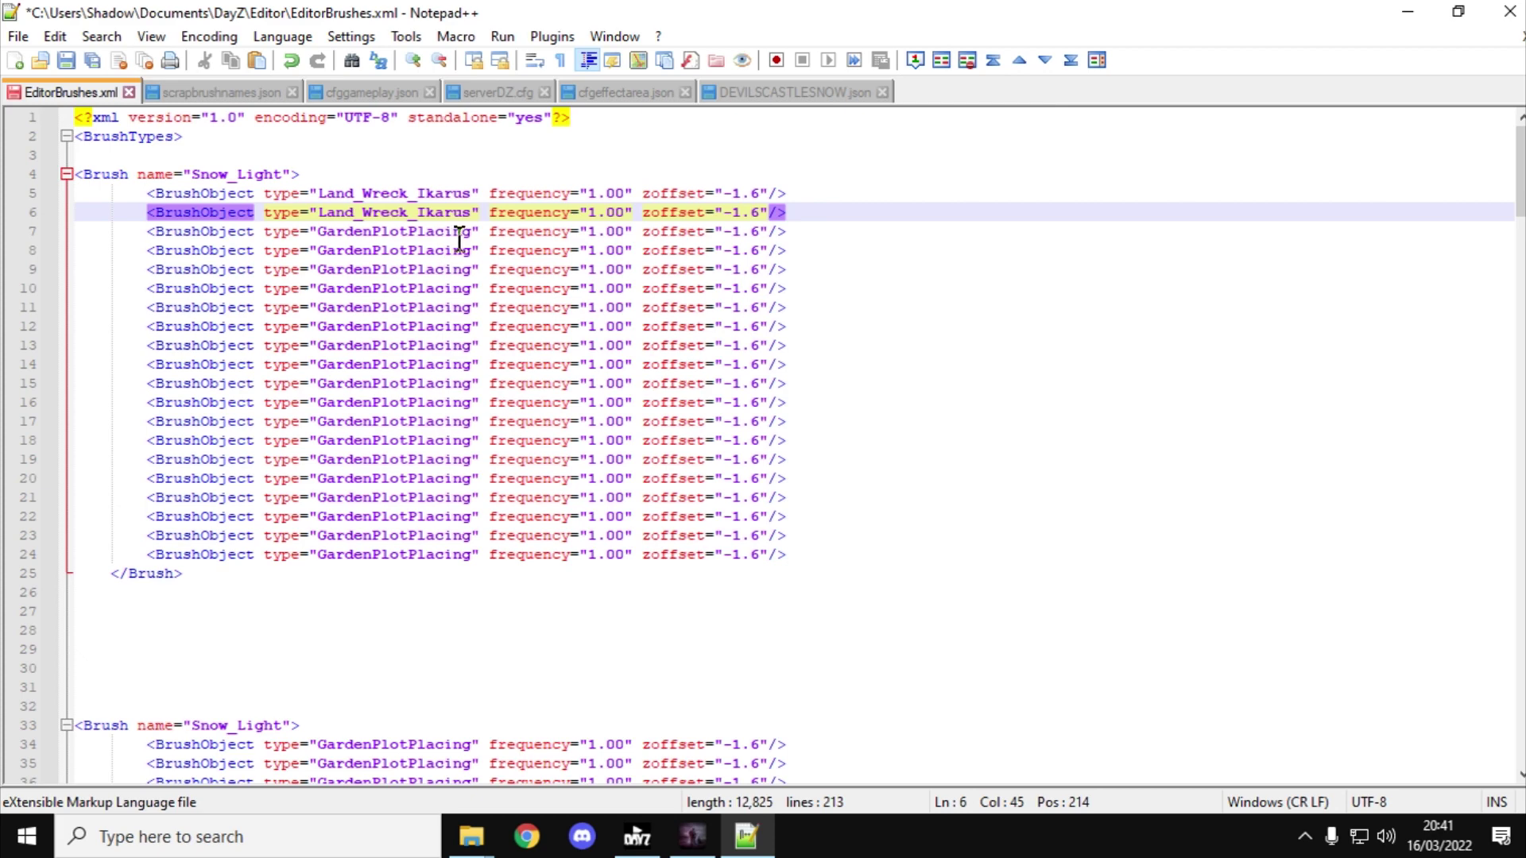
{"action": "left_click_drag", "start_coordinate": [472, 233], "coordinate": [319, 237]}
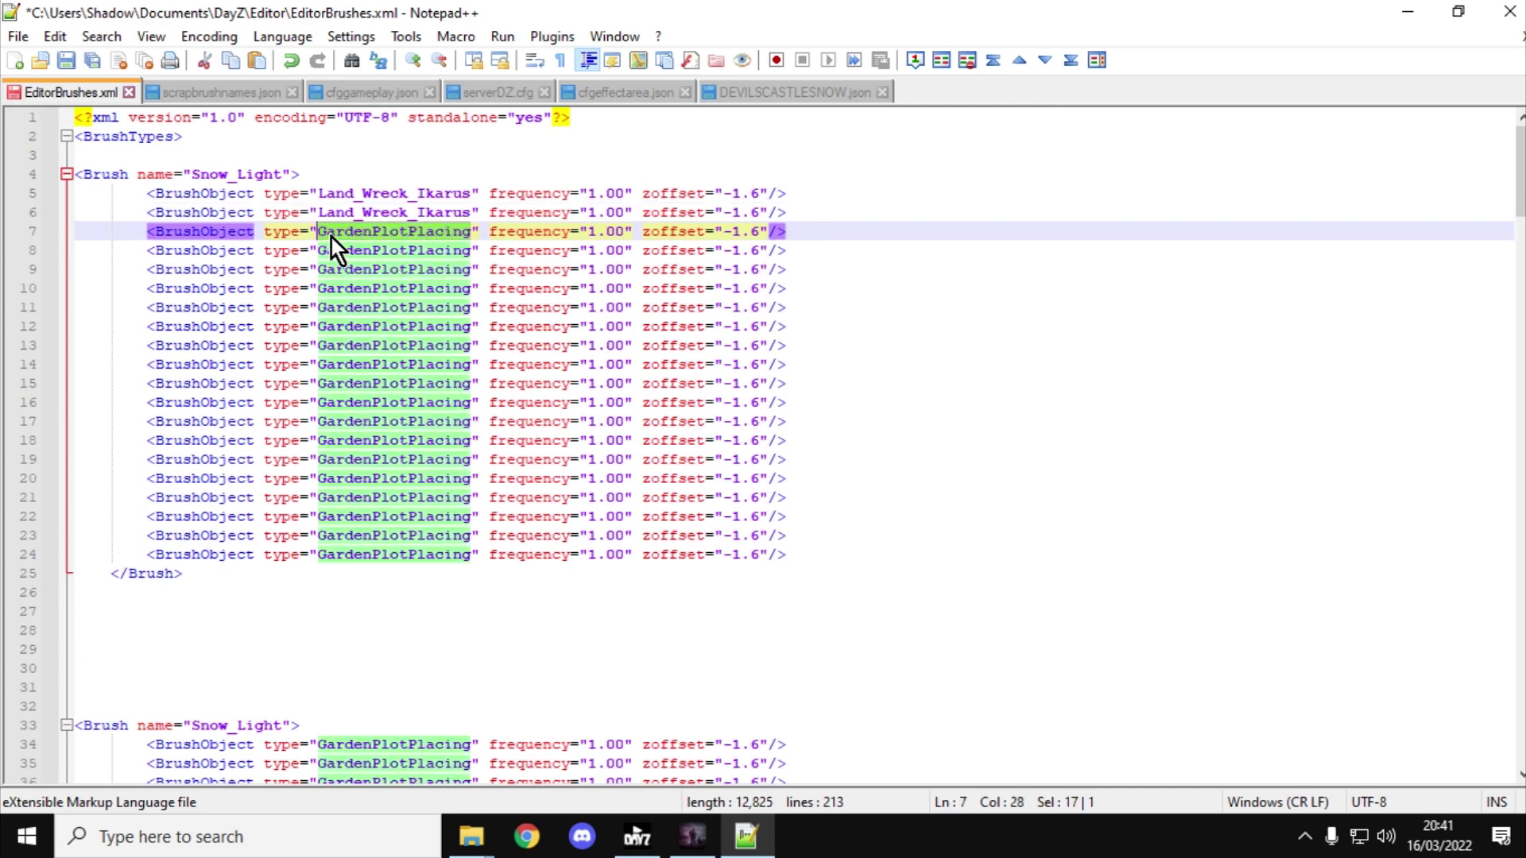
{"action": "right_click", "coordinate": [331, 237]}
{"action": "left_click", "coordinate": [389, 299]}
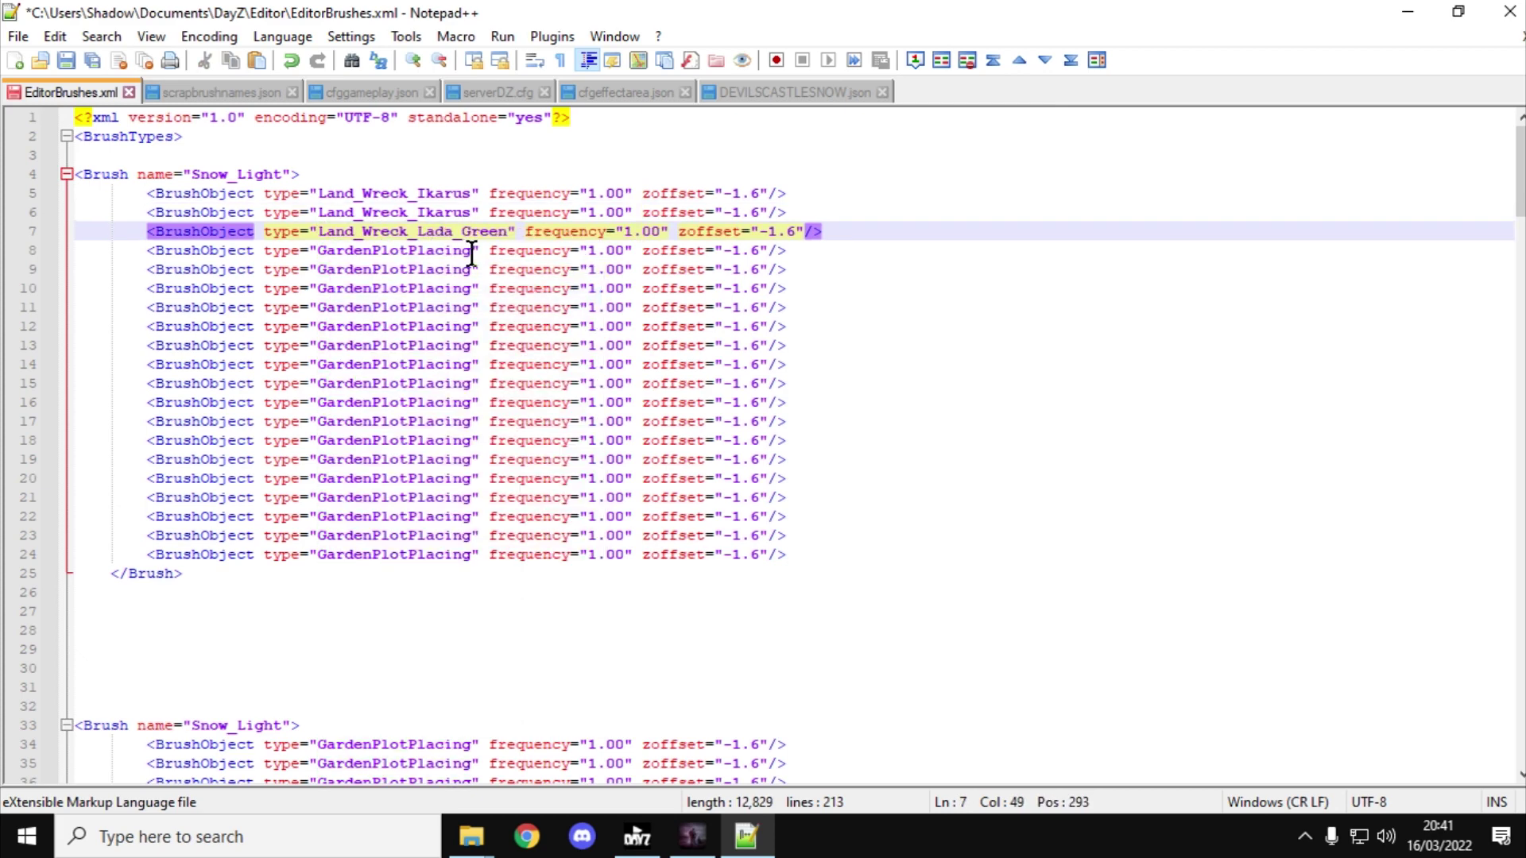
{"action": "left_click_drag", "start_coordinate": [473, 252], "coordinate": [318, 250]}
{"action": "right_click", "coordinate": [342, 250]}
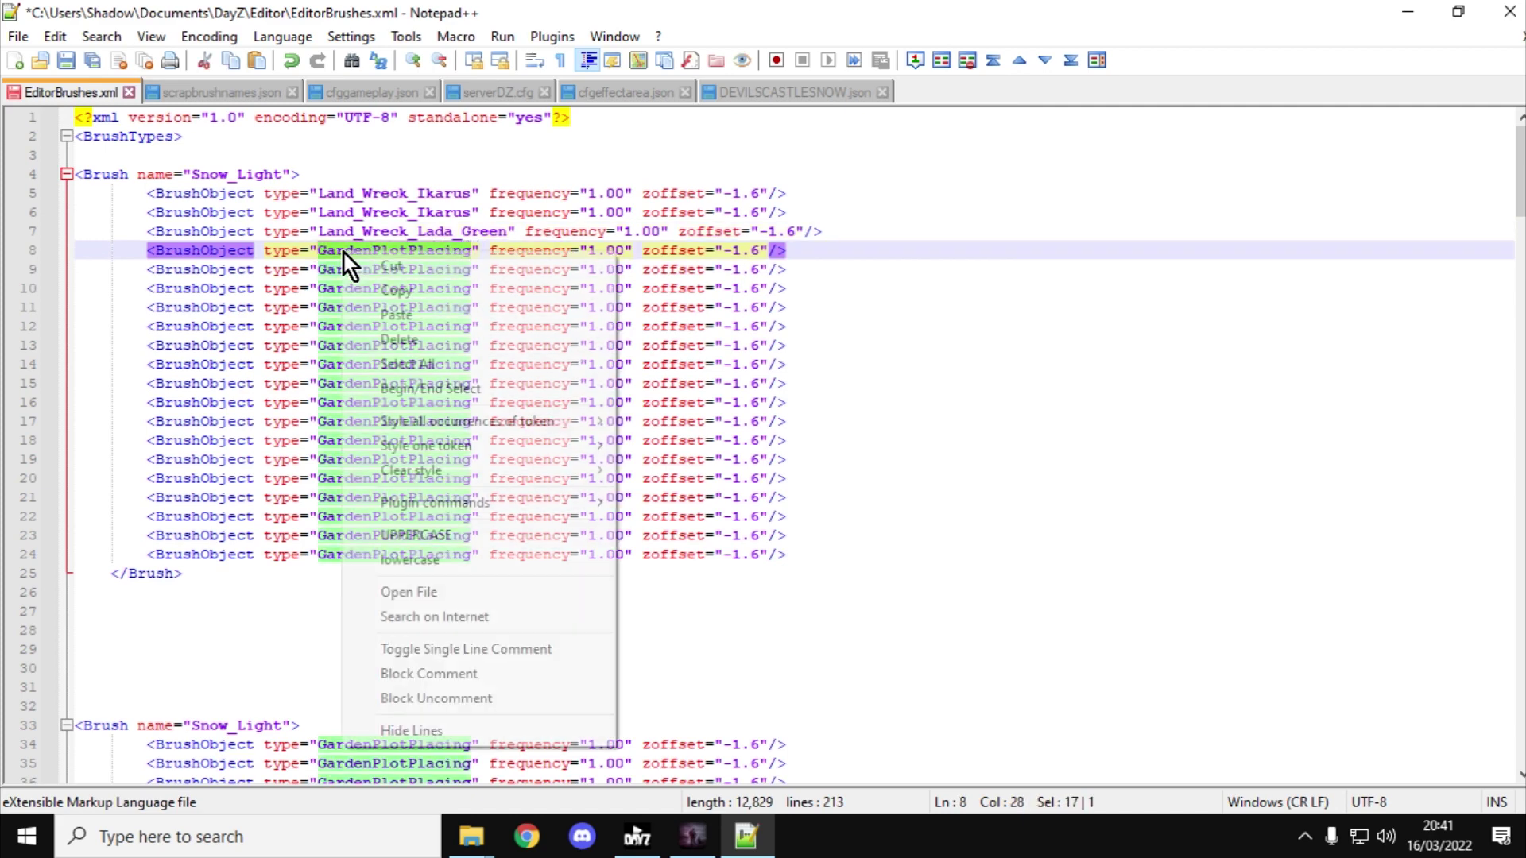
{"action": "left_click", "coordinate": [398, 315]}
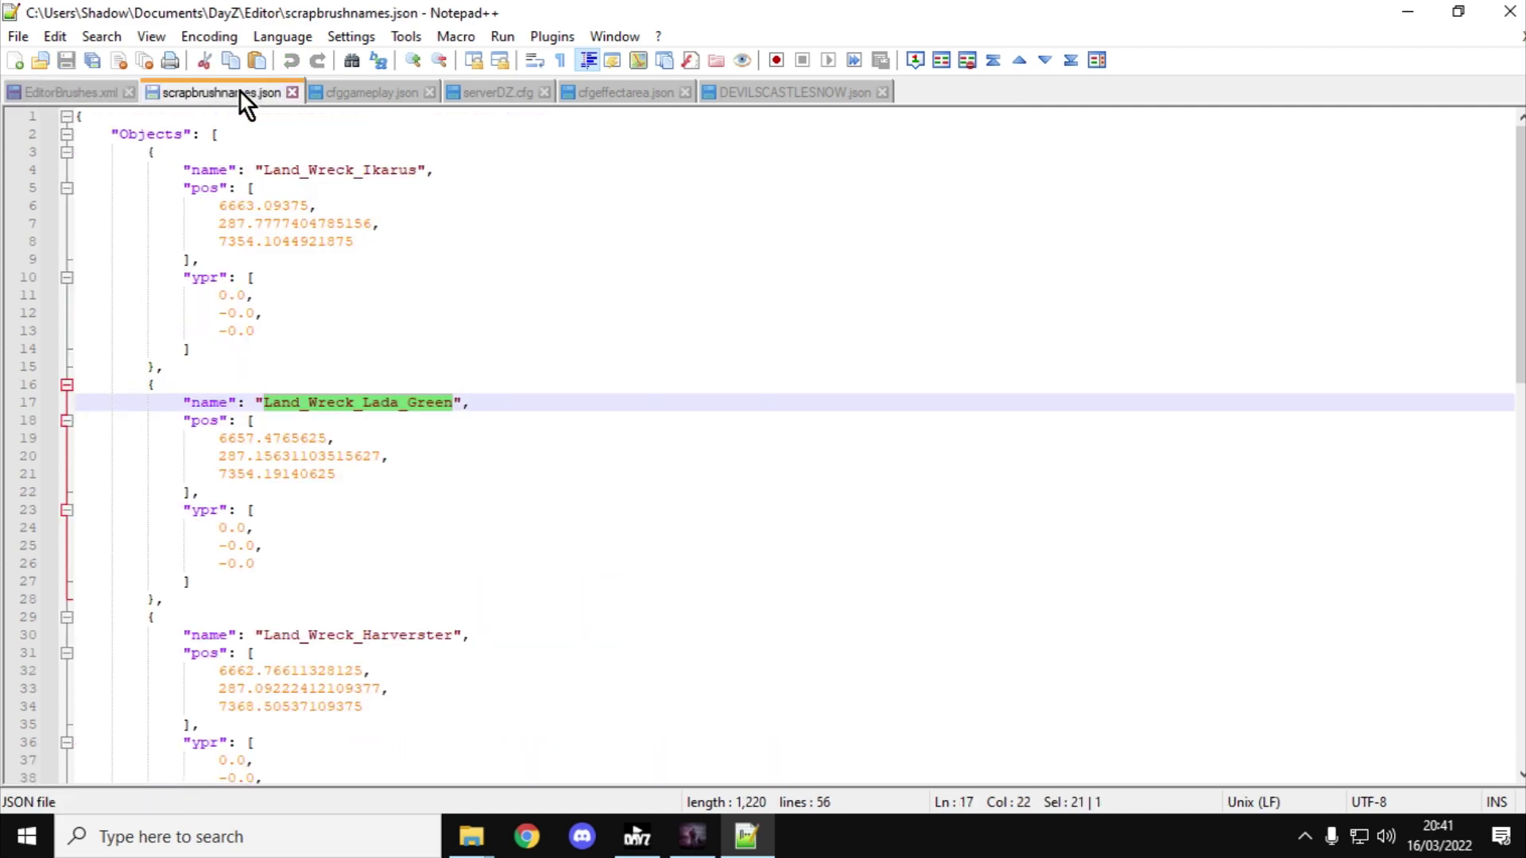
Copy Land_Wreck_Harverster from scrapbrushnames.json and replace the object types on lines 9 and 10 of EditorBrushes.xml with it.
{"action": "scroll", "coordinate": [319, 321], "scroll_direction": "down", "scroll_amount": 4}
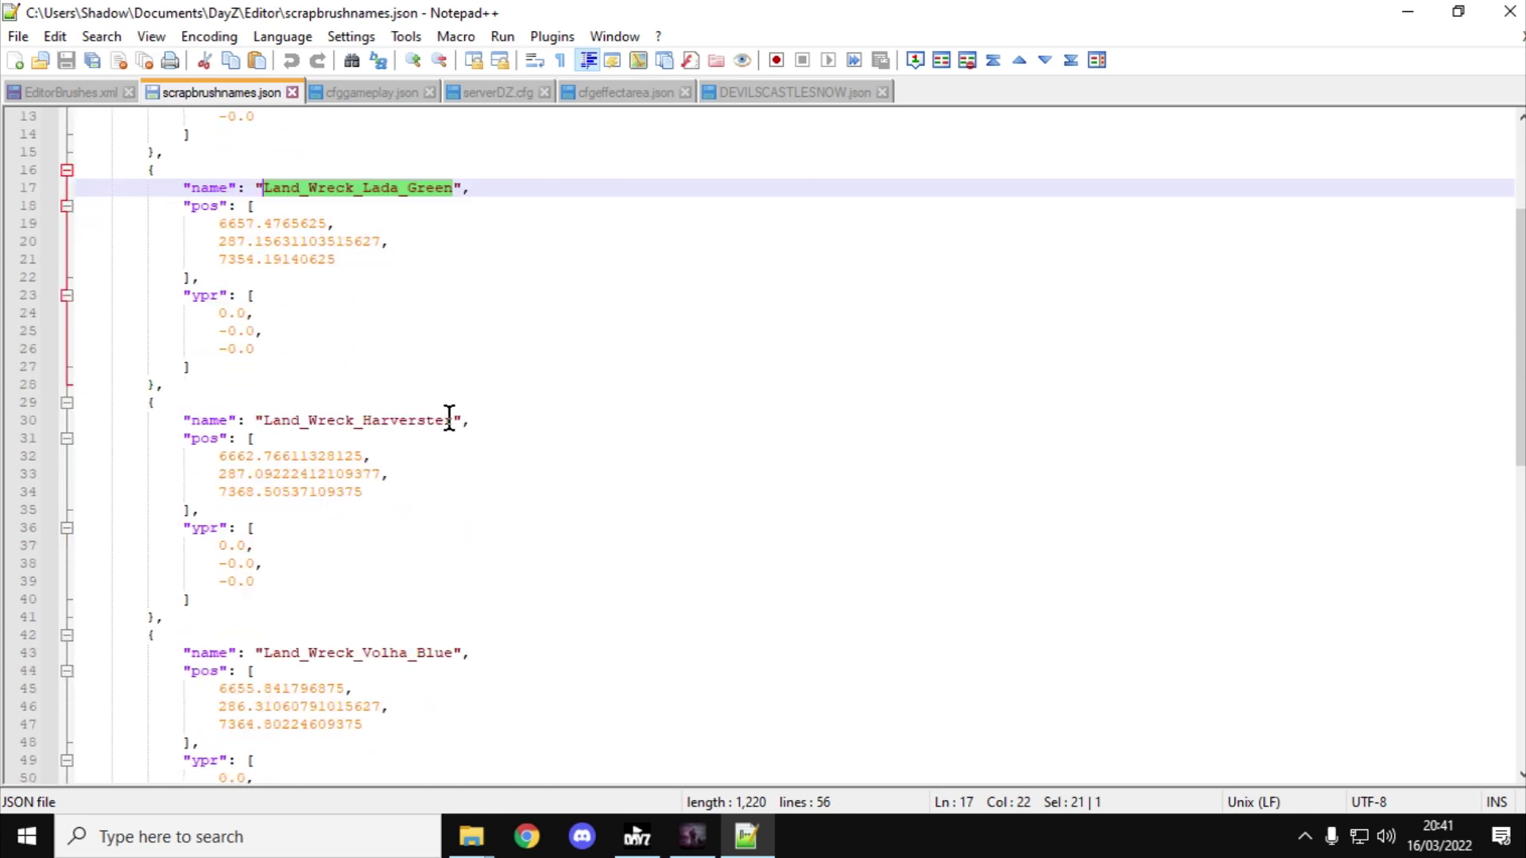
{"action": "left_click_drag", "start_coordinate": [449, 420], "coordinate": [439, 421]}
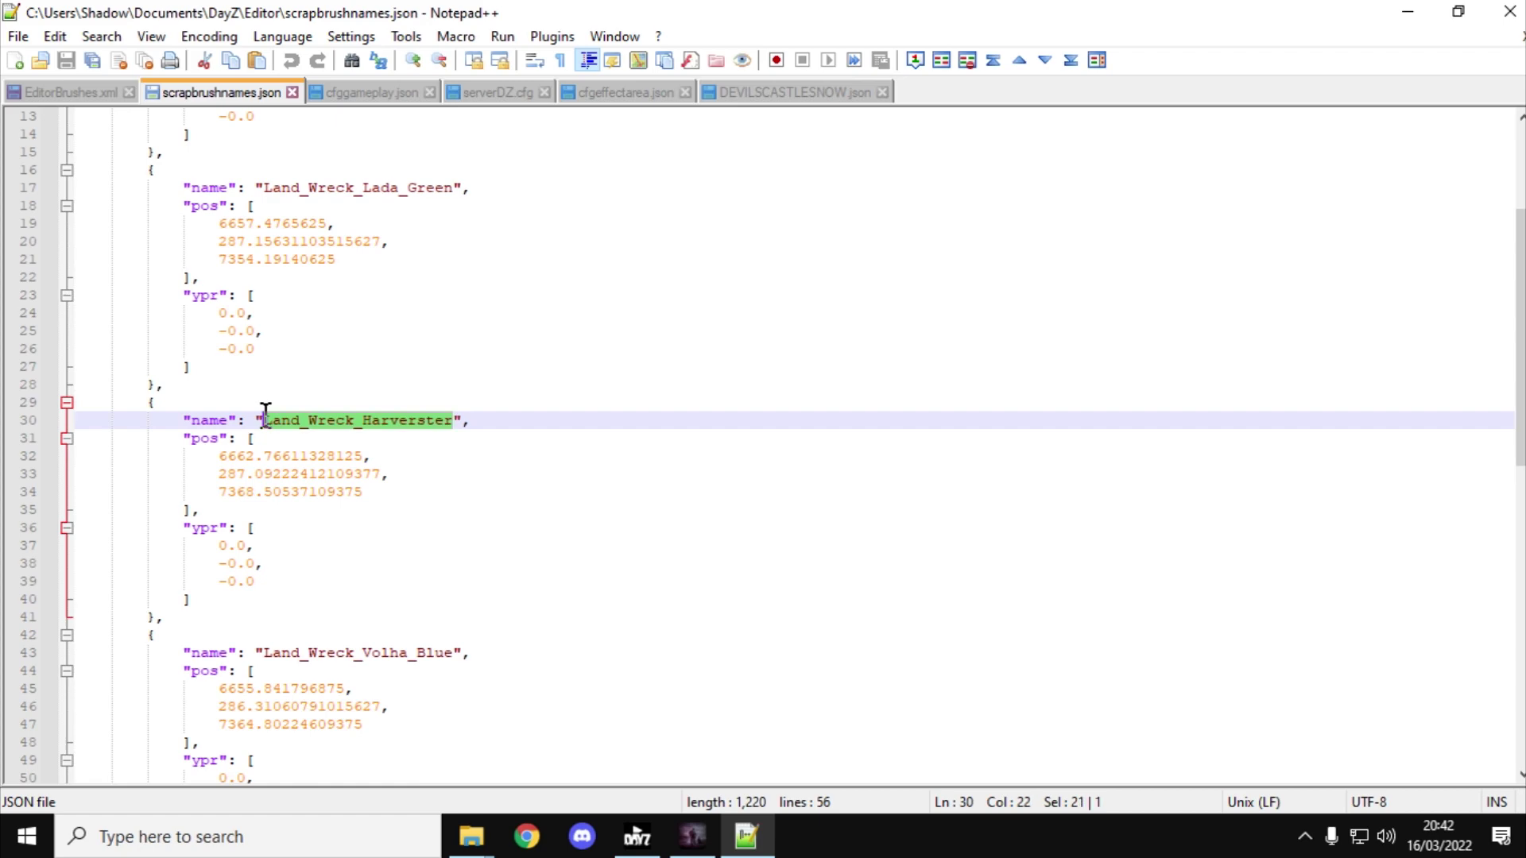
{"action": "right_click", "coordinate": [285, 421]}
{"action": "left_click", "coordinate": [349, 359]}
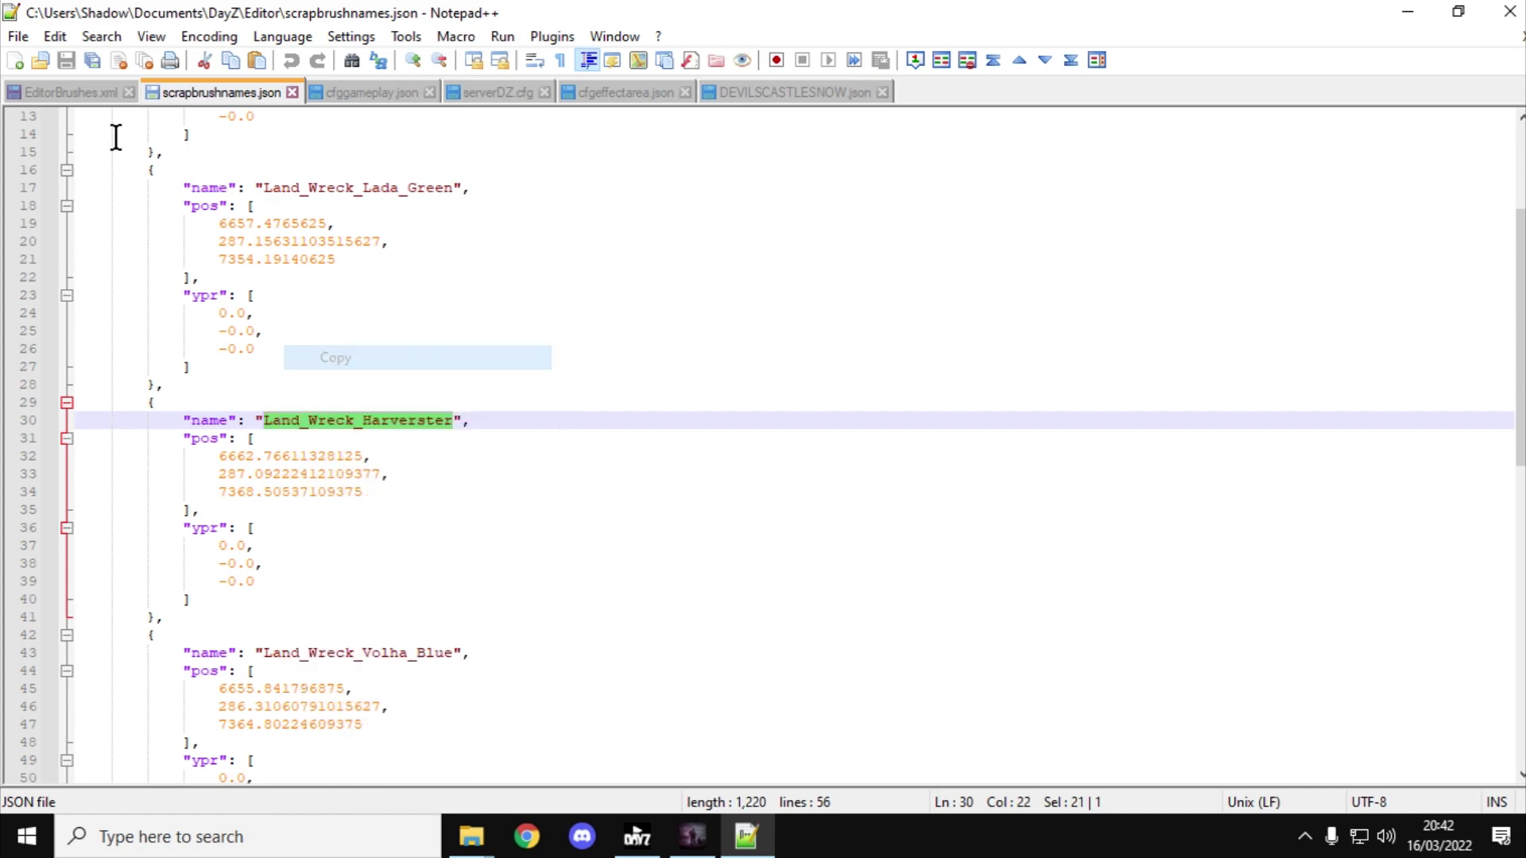
{"action": "left_click", "coordinate": [73, 94]}
{"action": "left_click_drag", "start_coordinate": [470, 271], "coordinate": [450, 271]}
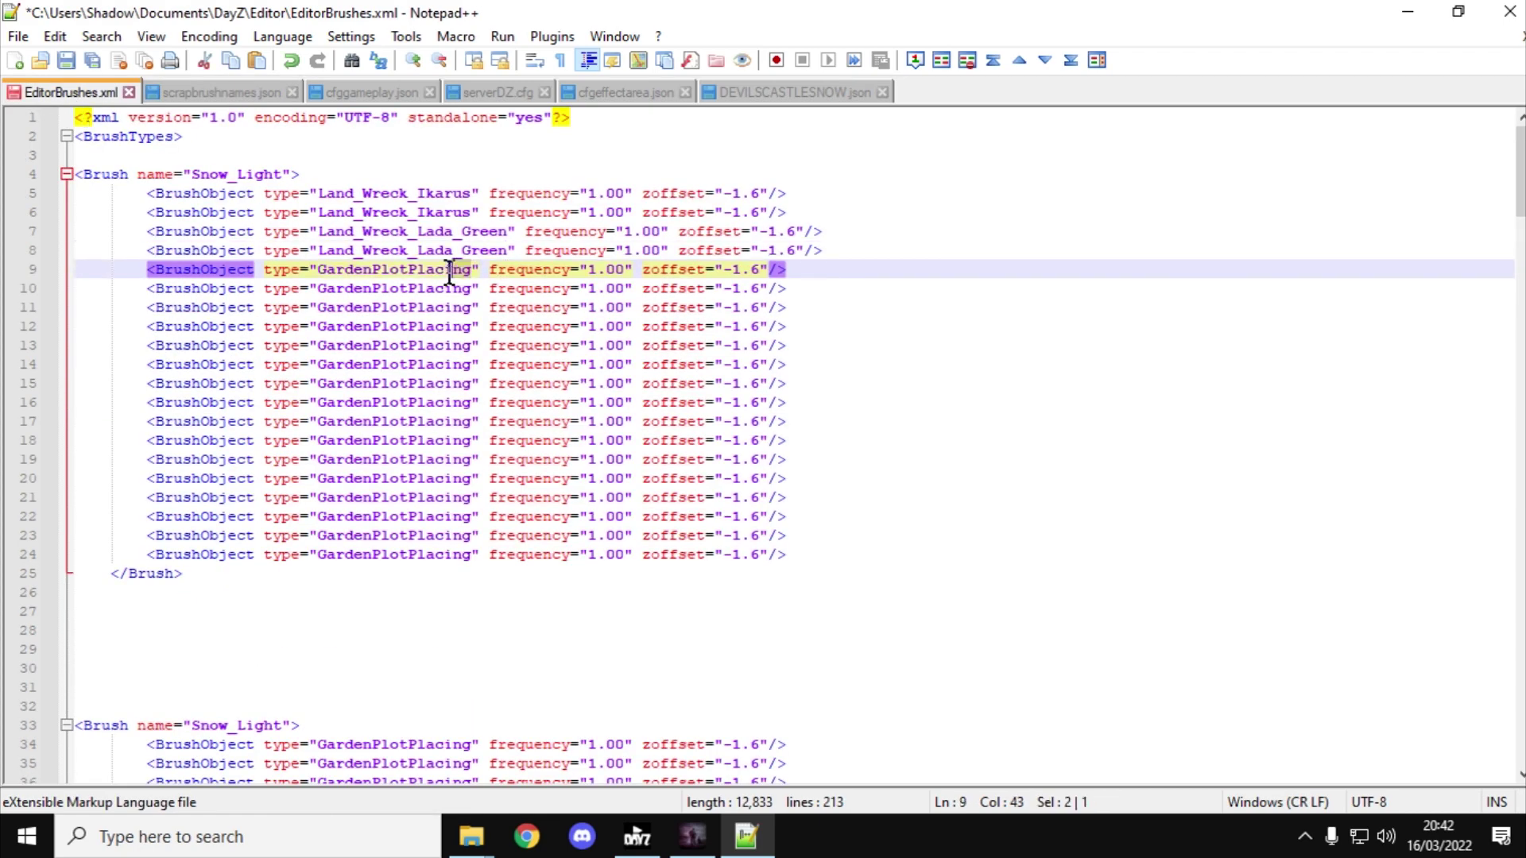
{"action": "left_click_drag", "start_coordinate": [331, 267], "coordinate": [321, 268]}
{"action": "right_click", "coordinate": [349, 275]}
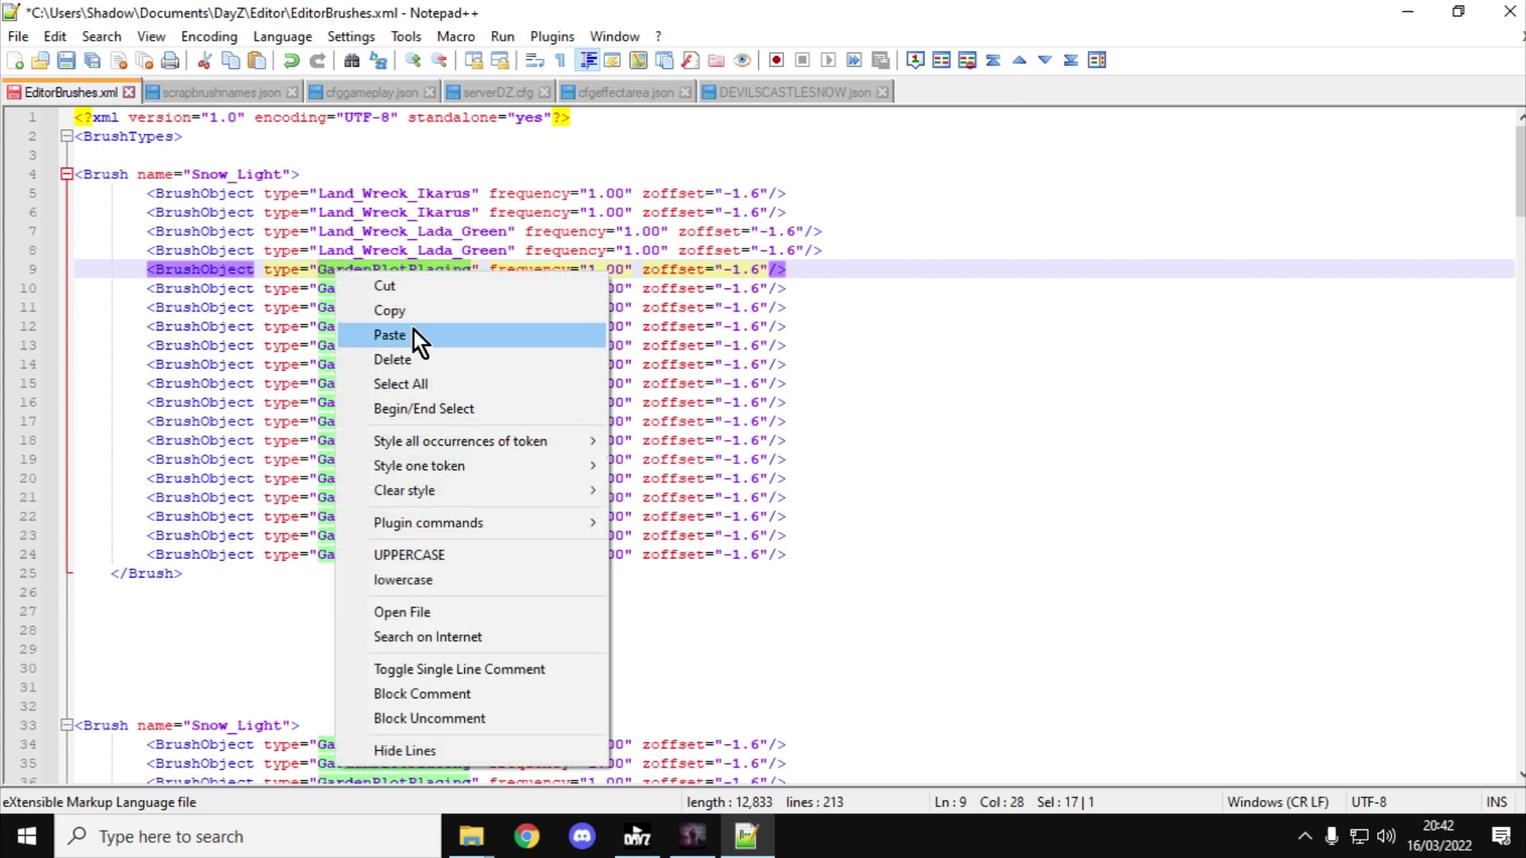
{"action": "left_click", "coordinate": [412, 330]}
{"action": "left_click_drag", "start_coordinate": [474, 289], "coordinate": [320, 288]}
{"action": "right_click", "coordinate": [336, 288]}
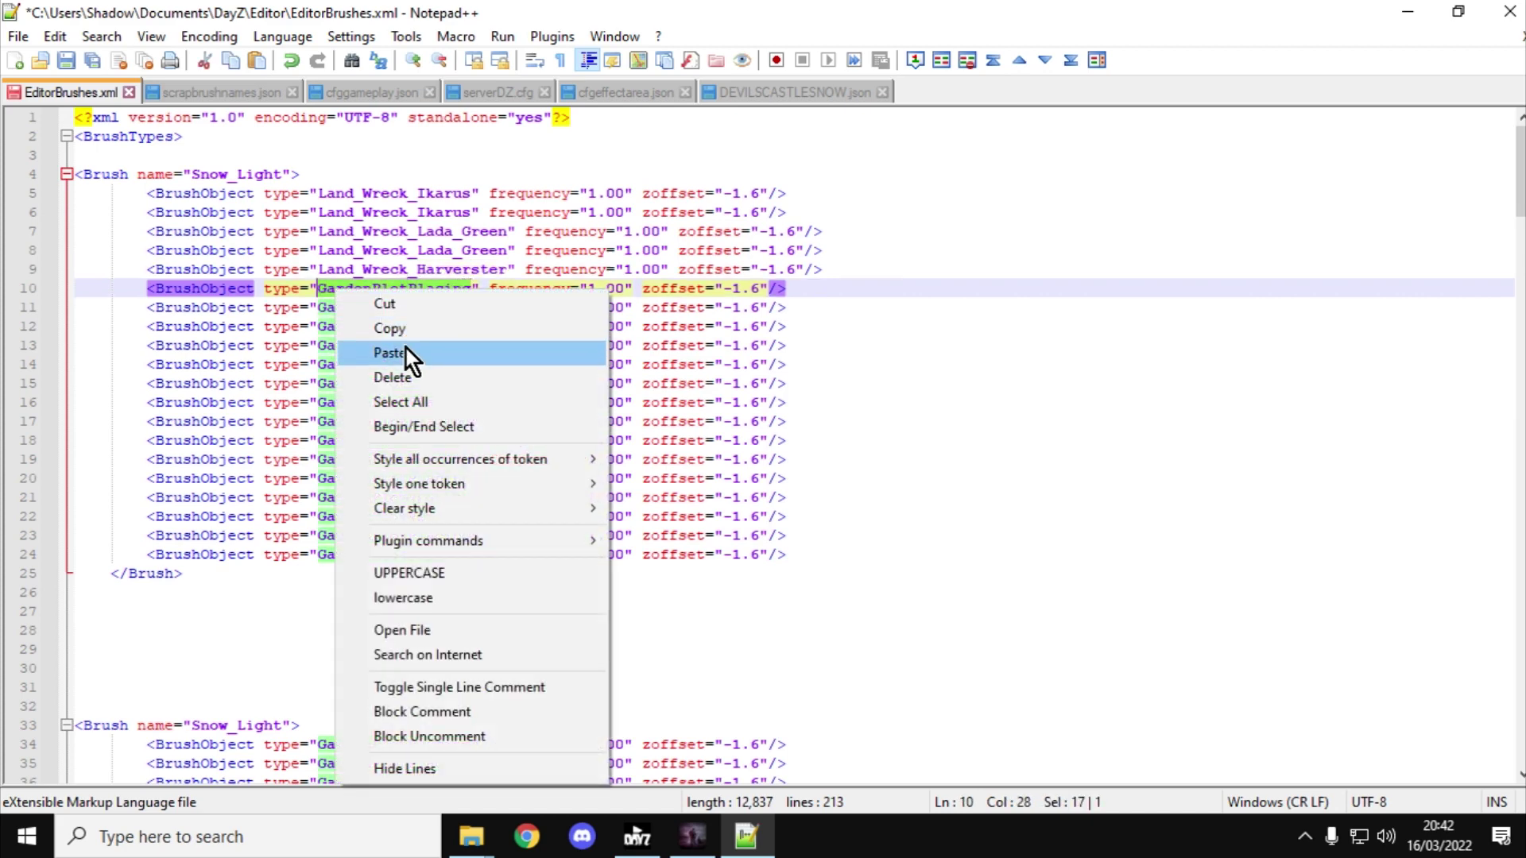
{"action": "left_click", "coordinate": [404, 347]}
Copy Land_Wreck_Volha_Blue from scrapbrushnames.json and replace the object types on lines 11 and 12 of EditorBrushes.xml with it.
{"action": "left_click", "coordinate": [222, 92]}
{"action": "scroll", "coordinate": [381, 406], "scroll_direction": "down", "scroll_amount": 3}
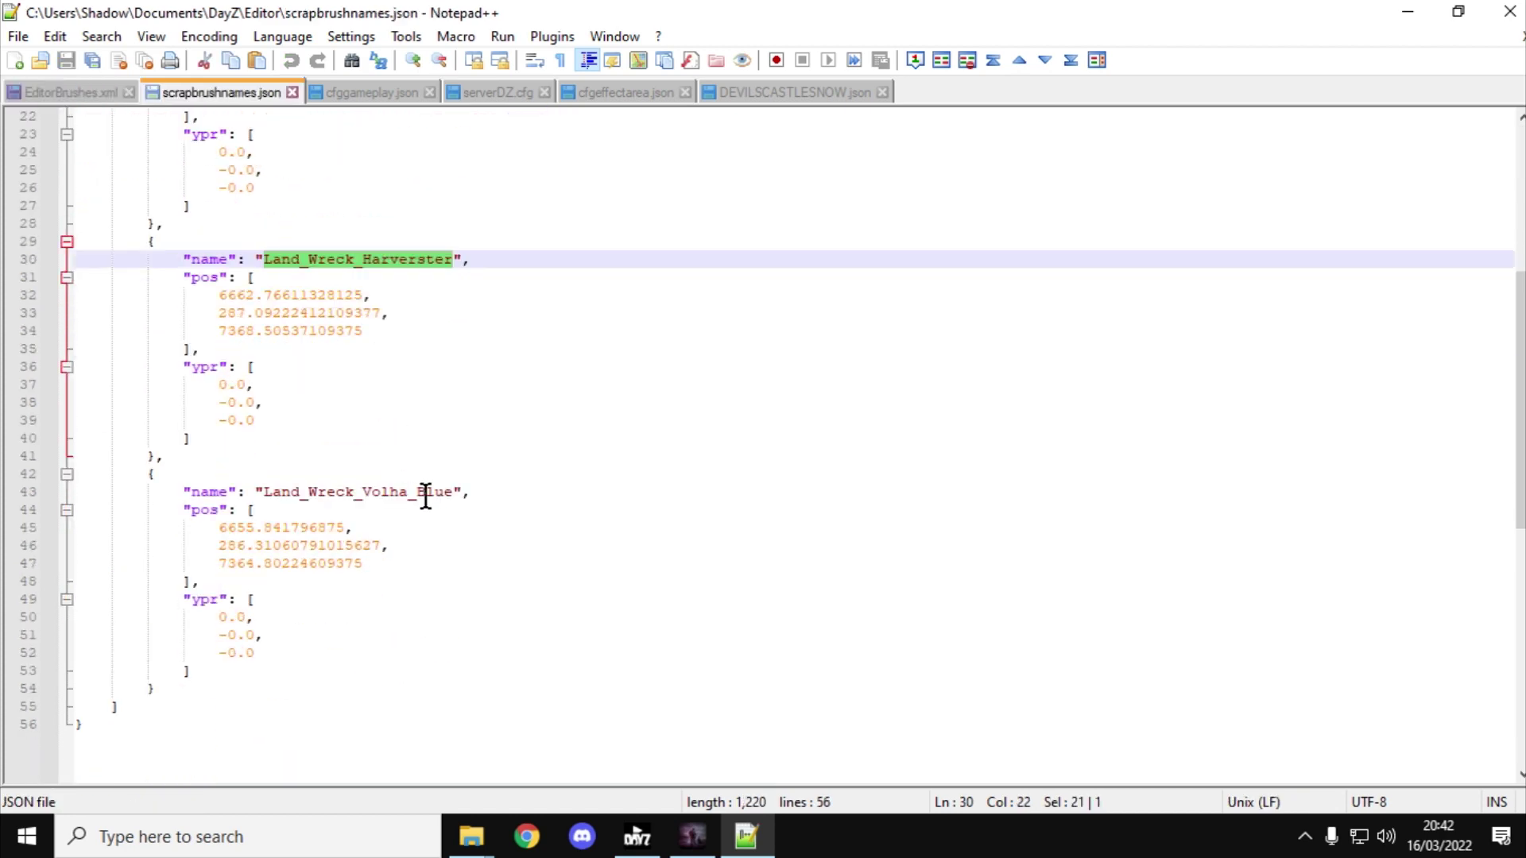
{"action": "left_click_drag", "start_coordinate": [459, 494], "coordinate": [322, 483]}
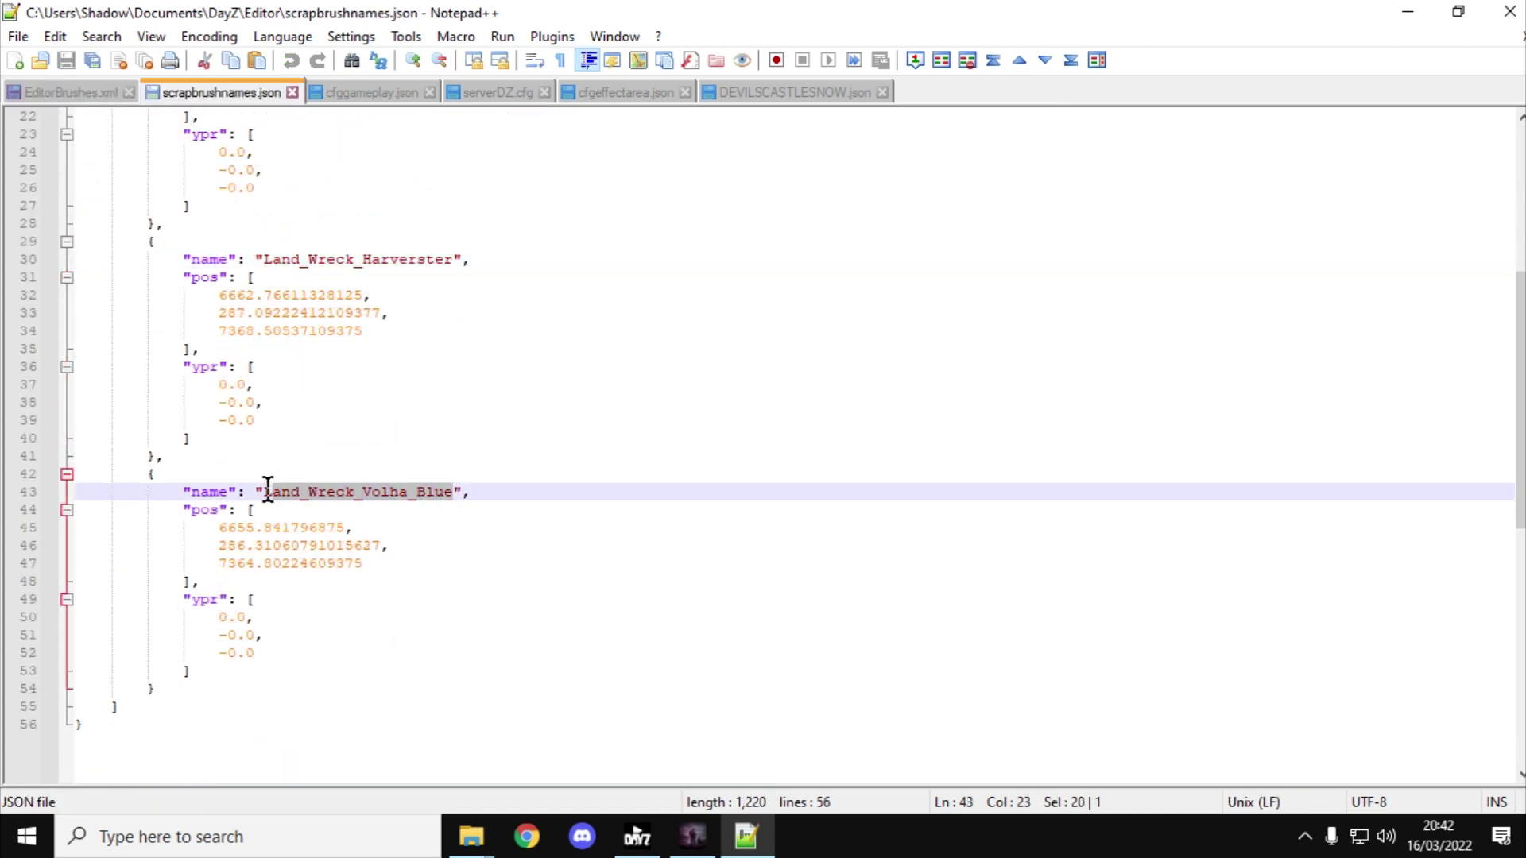
{"action": "right_click", "coordinate": [291, 497]}
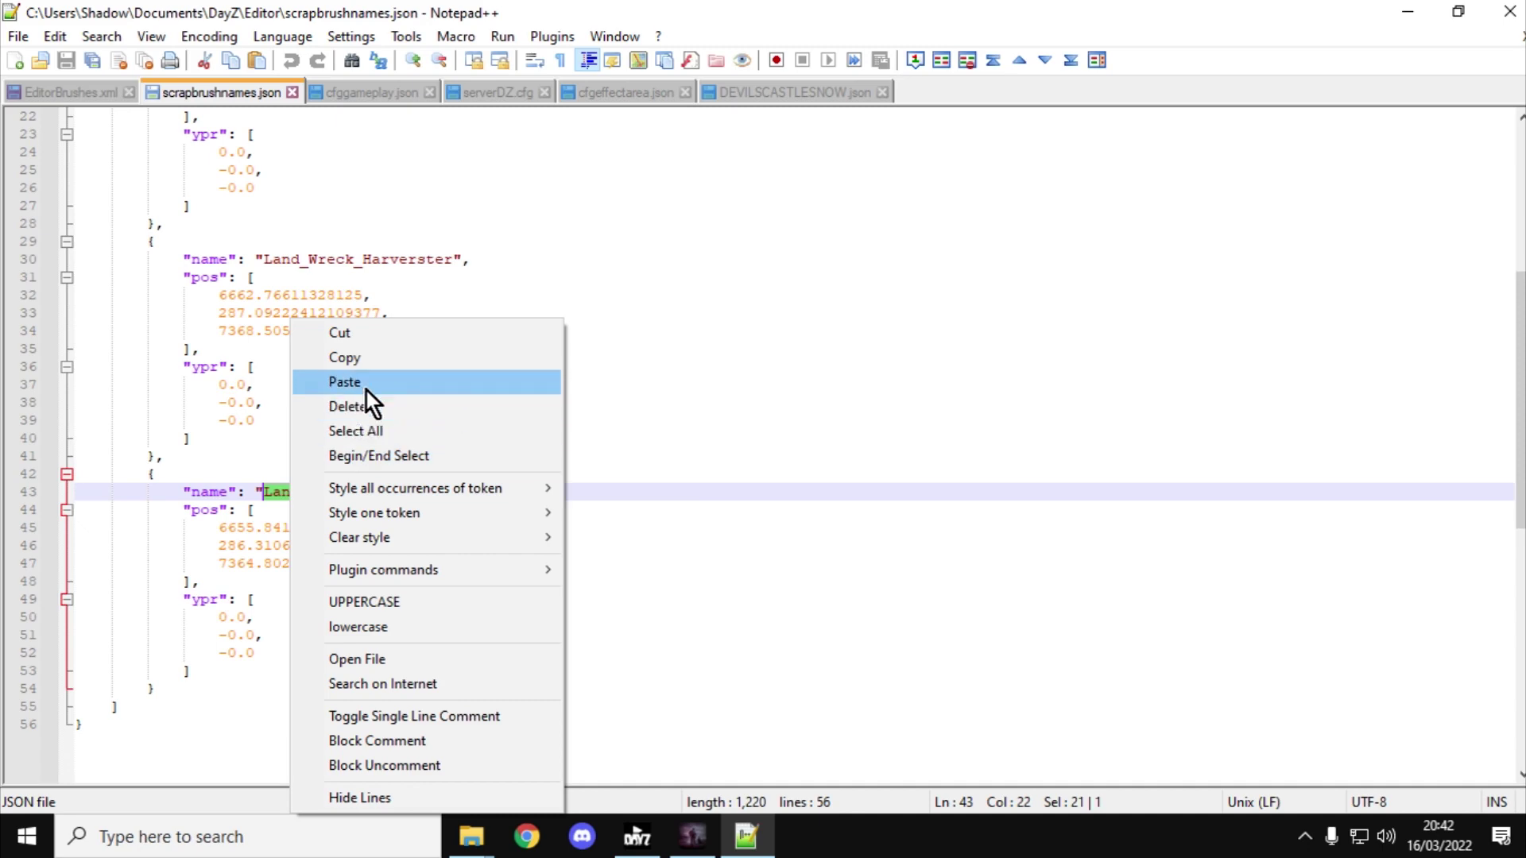
{"action": "left_click", "coordinate": [361, 359]}
{"action": "left_click", "coordinate": [82, 89]}
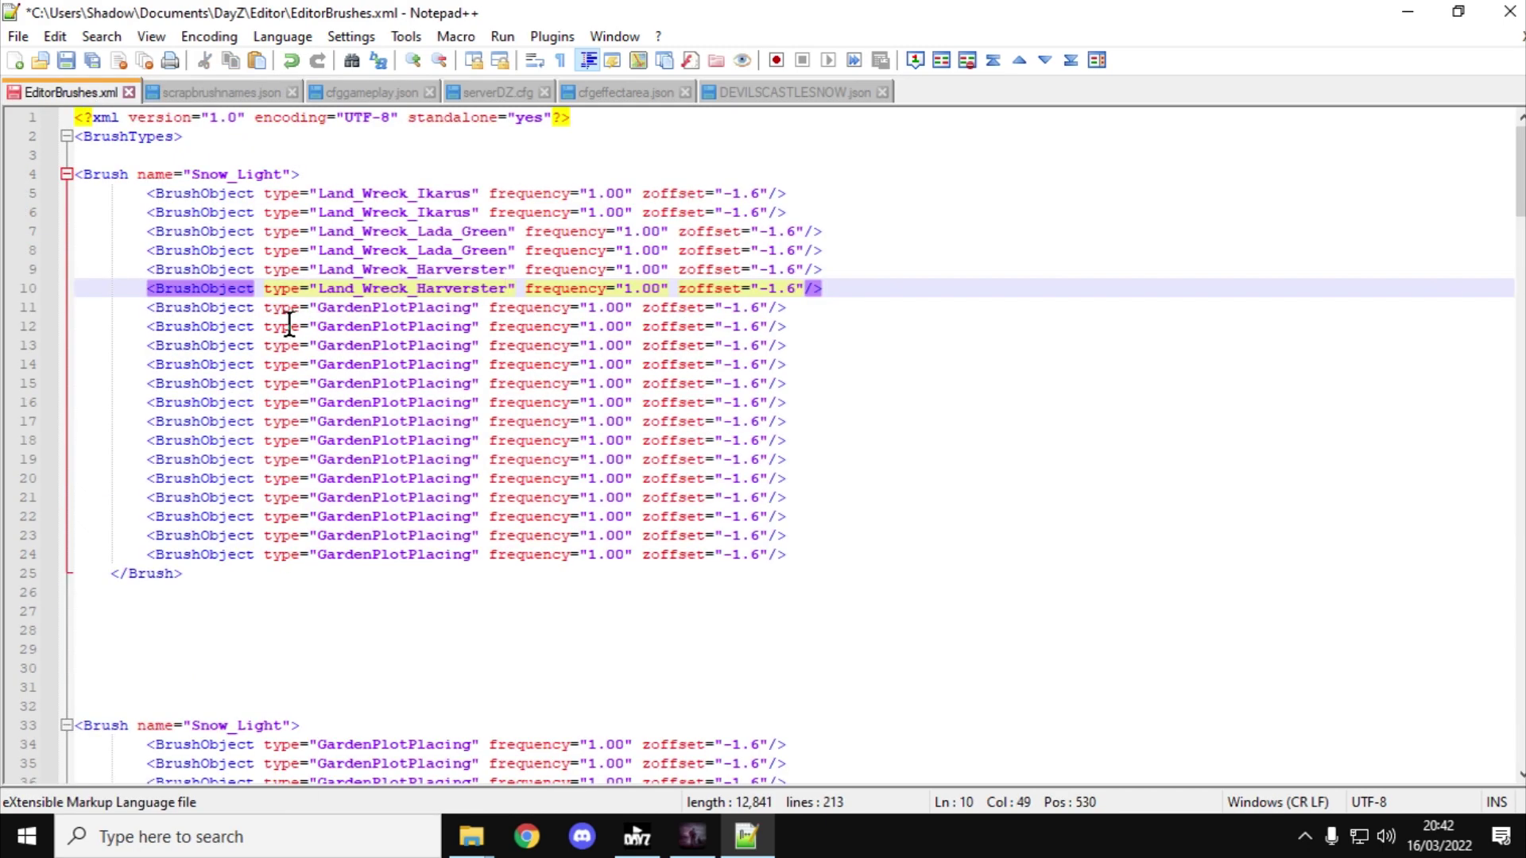
{"action": "left_click", "coordinate": [468, 308]}
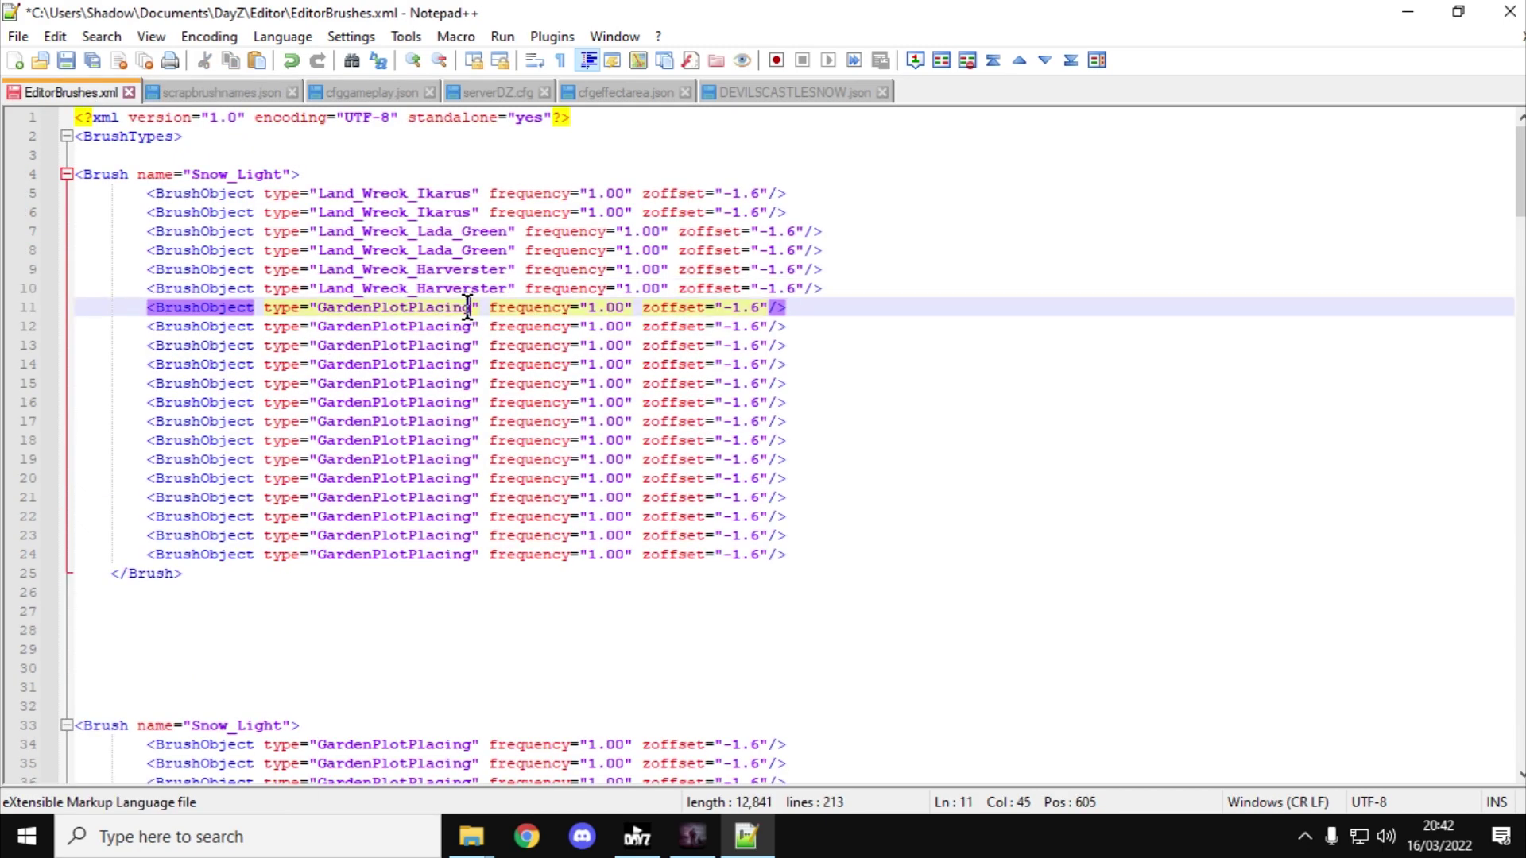
{"action": "left_click_drag", "start_coordinate": [325, 306], "coordinate": [317, 308]}
{"action": "right_click", "coordinate": [332, 316]}
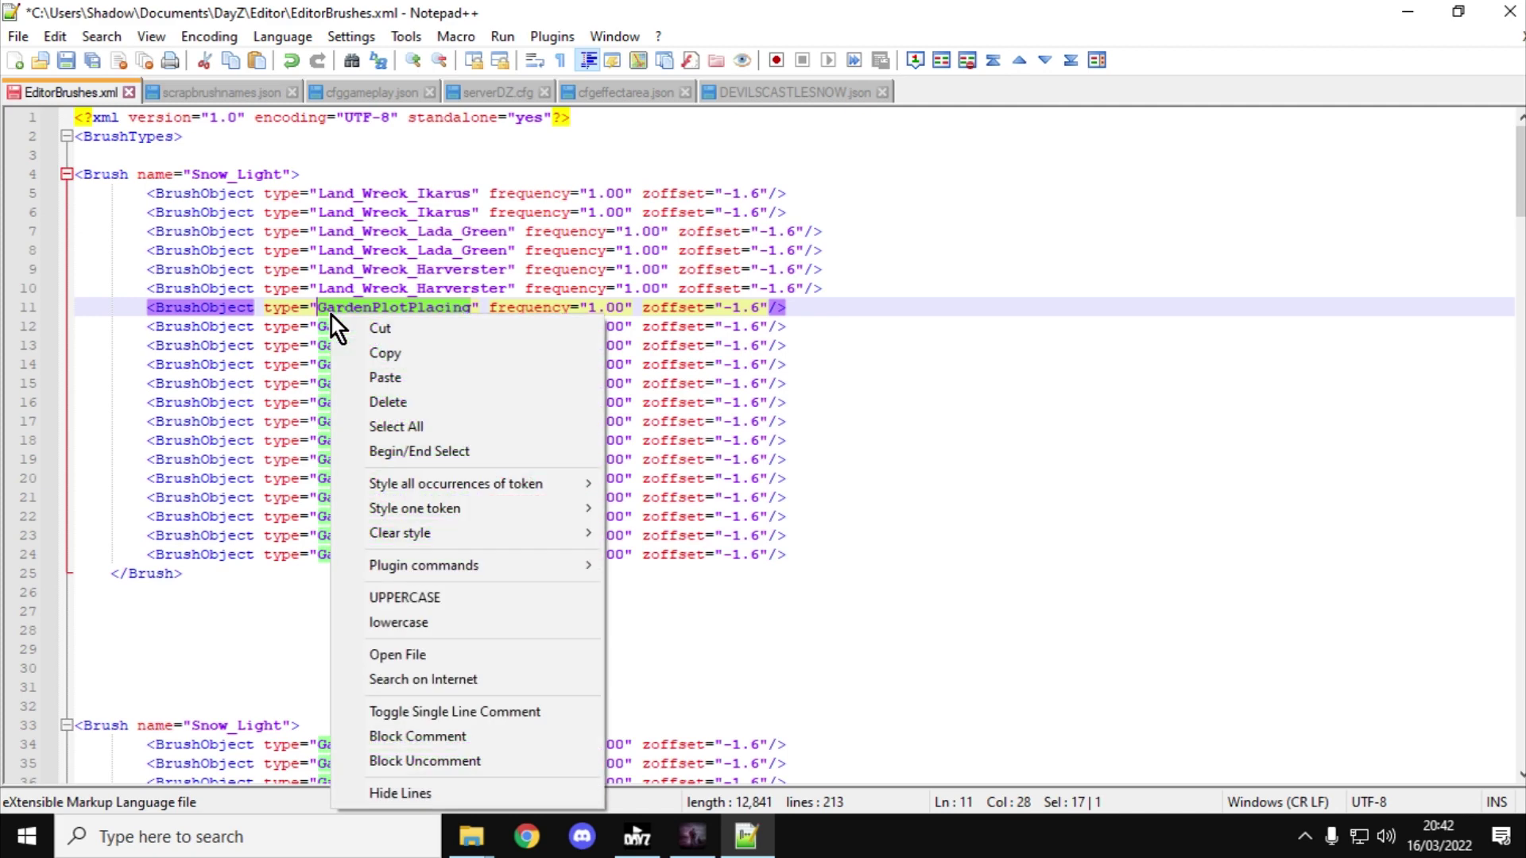
{"action": "left_click", "coordinate": [403, 380]}
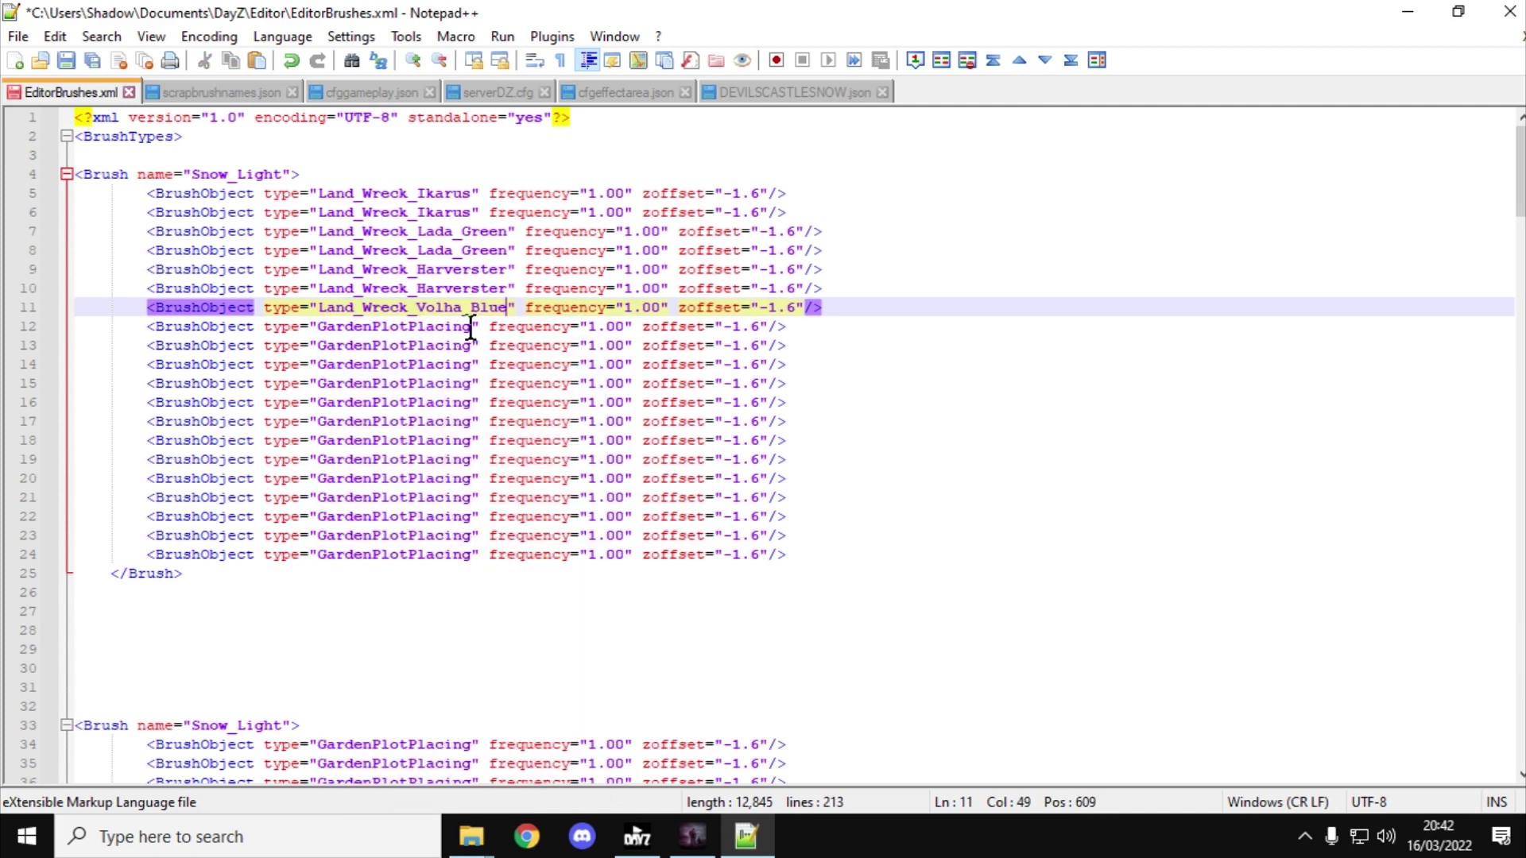
{"action": "left_click_drag", "start_coordinate": [470, 326], "coordinate": [317, 327]}
{"action": "right_click", "coordinate": [338, 330]}
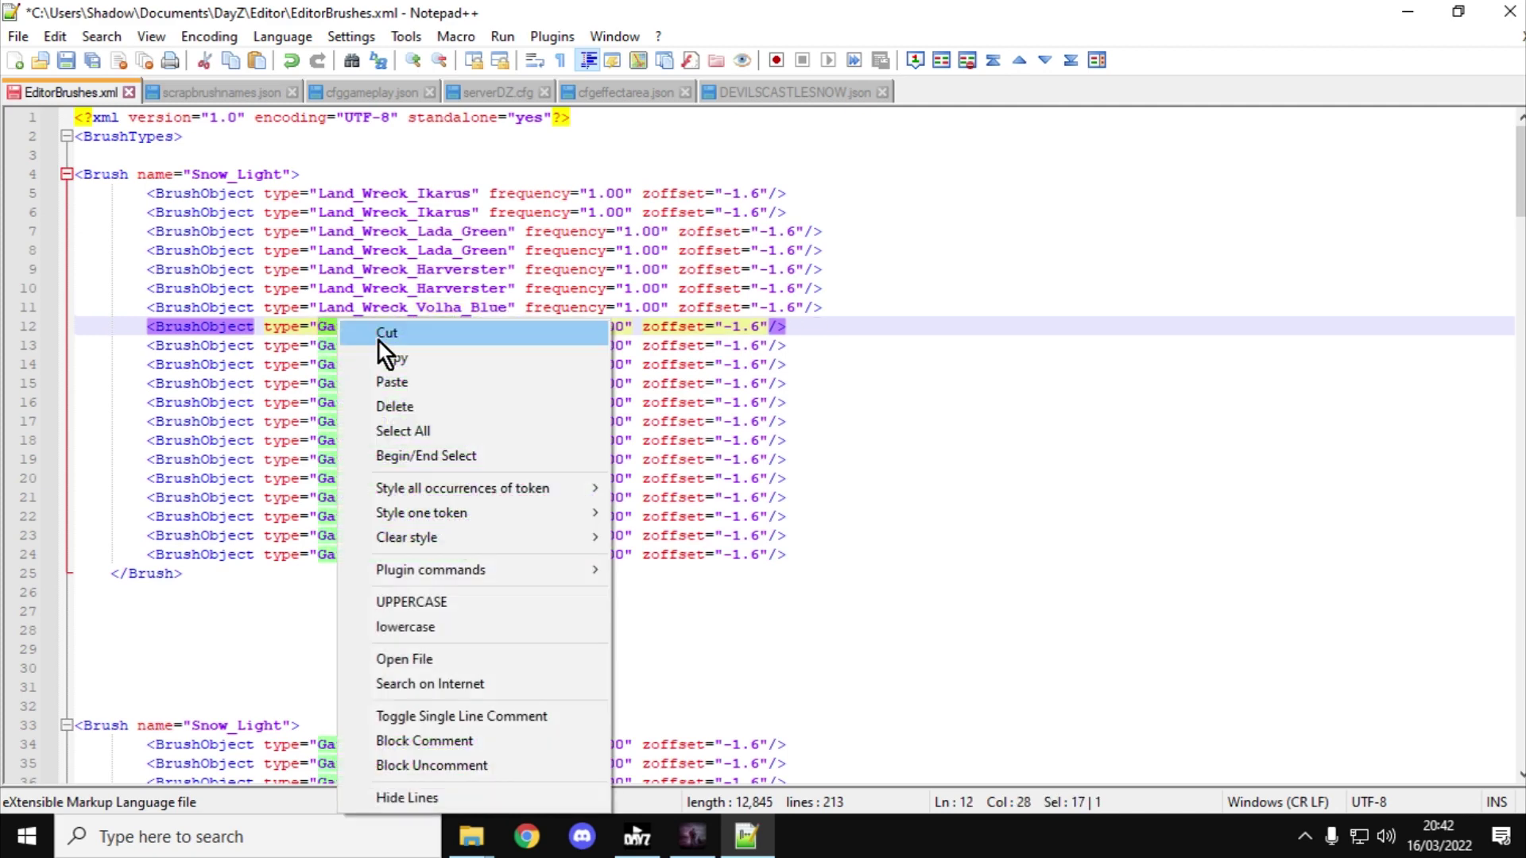
{"action": "left_click", "coordinate": [402, 375]}
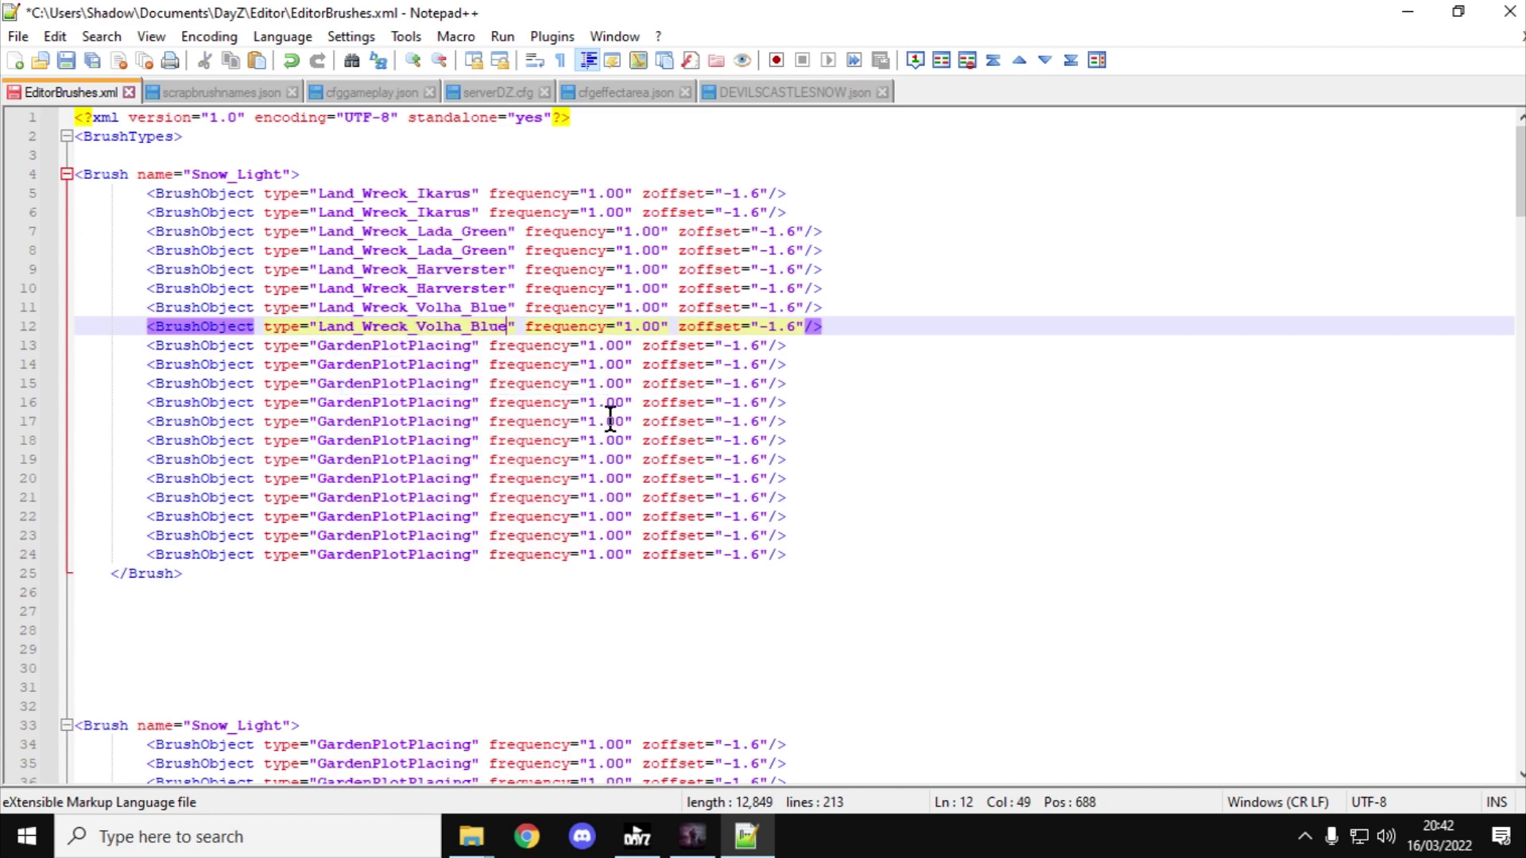
Delete the remaining GardenPlotPlacing entries on lines 13 to 24 of the first Snow_Light brush, leaving no blank line.
{"action": "left_click_drag", "start_coordinate": [787, 555], "coordinate": [133, 349]}
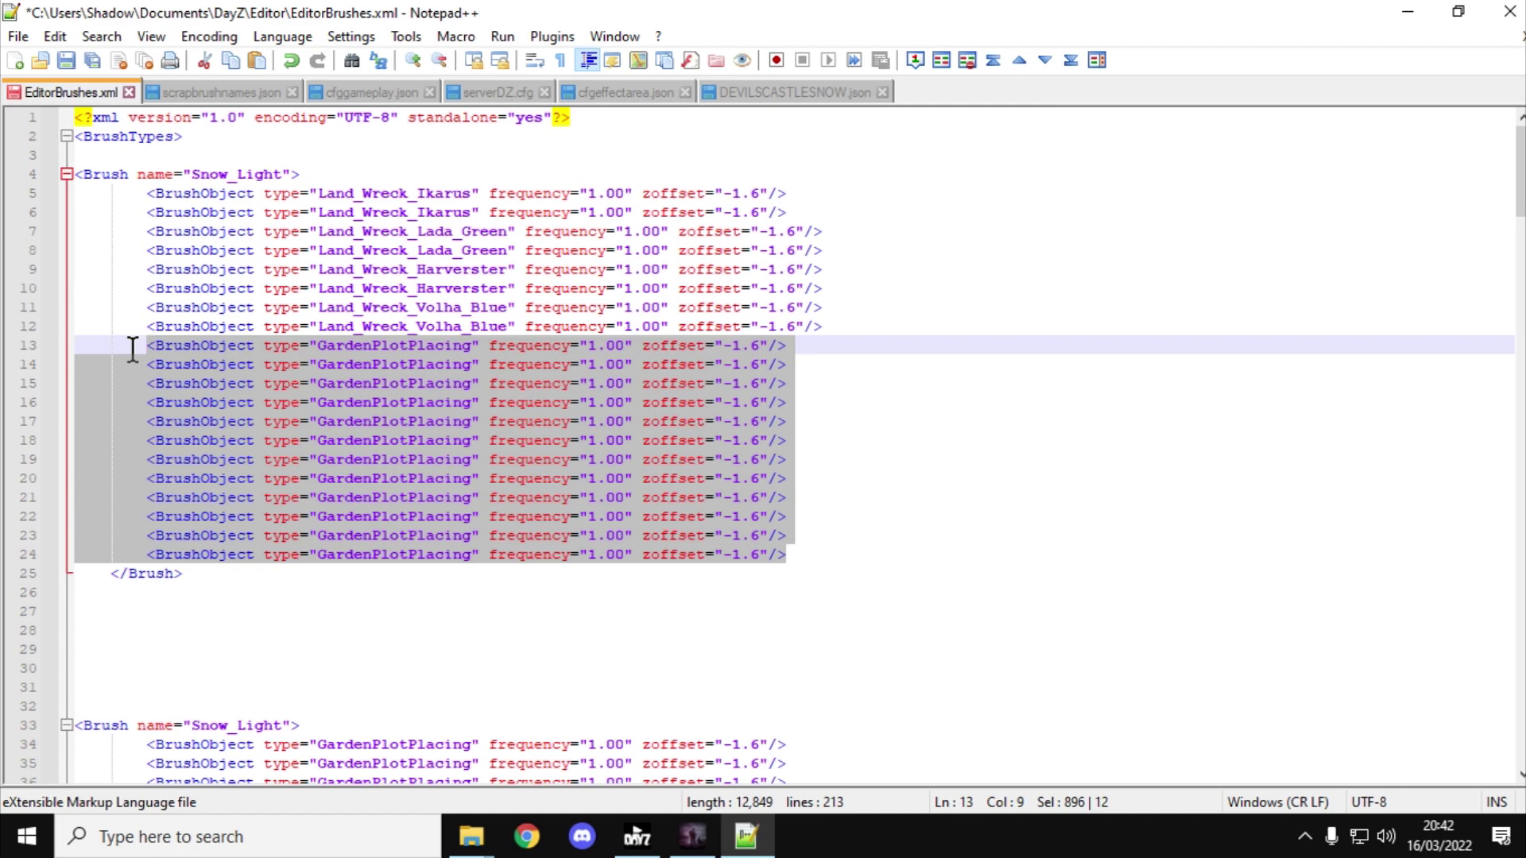
{"action": "key", "text": "Delete"}
{"action": "key", "text": "BackSpace"}
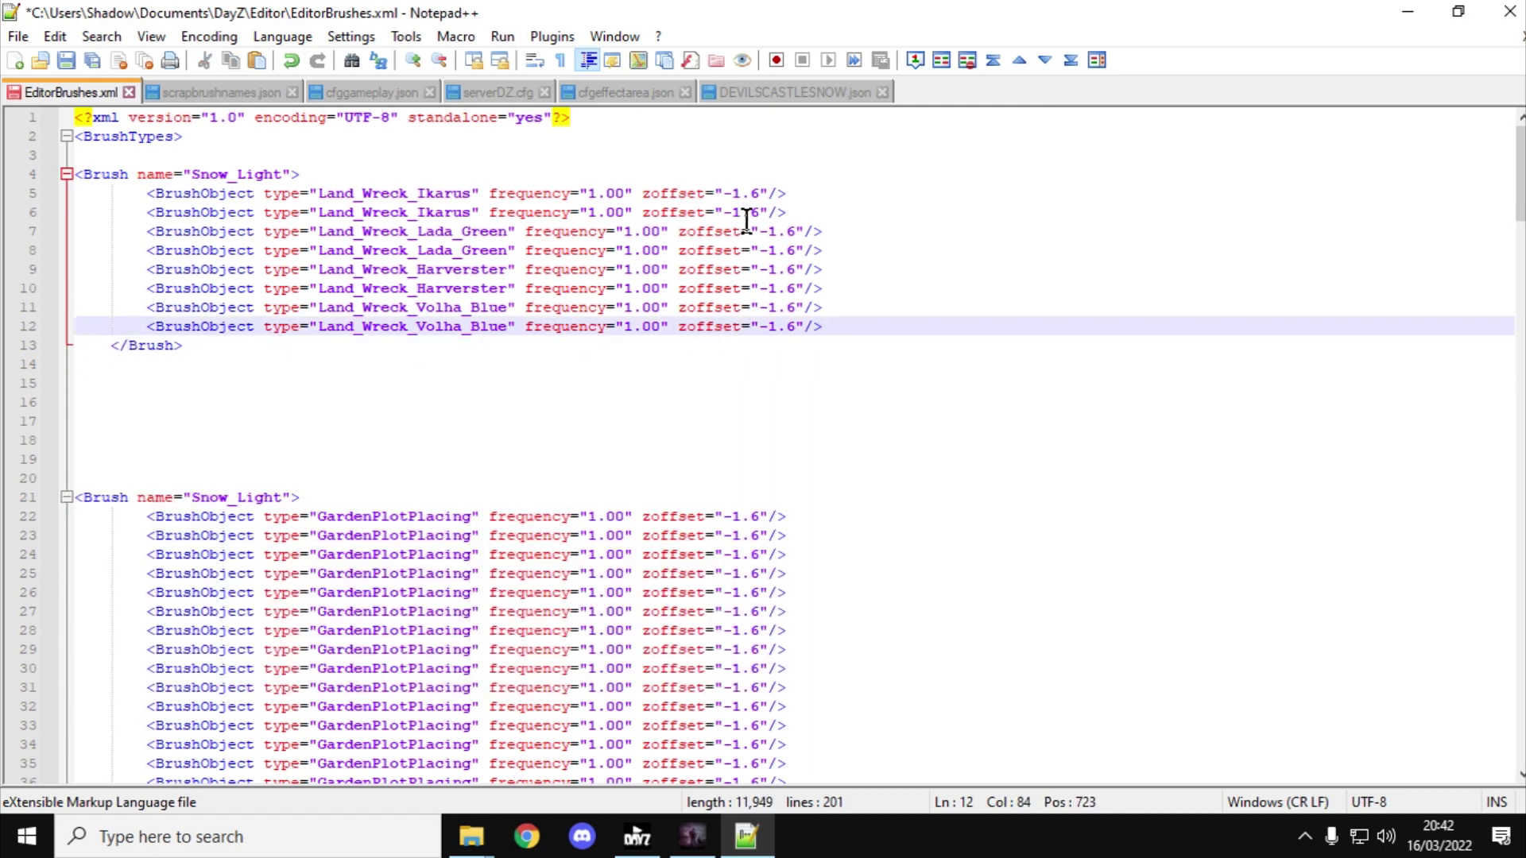
Rename the first Snow_Light brush as Scrapyard and save EditorBrushes.xml.
{"action": "left_click", "coordinate": [273, 173]}
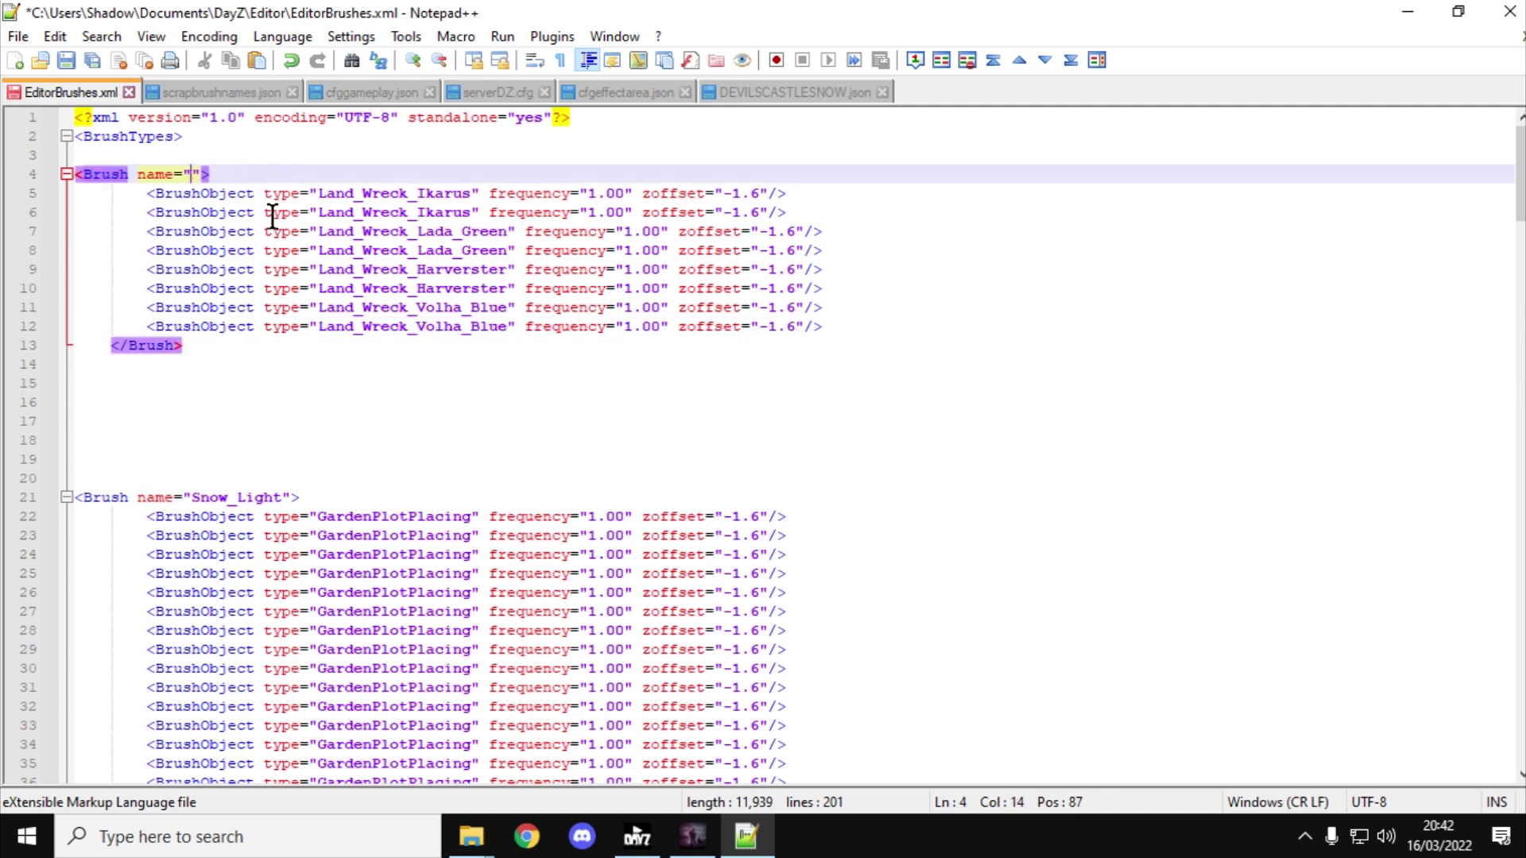
{"action": "type", "text": "Scrapyard"}
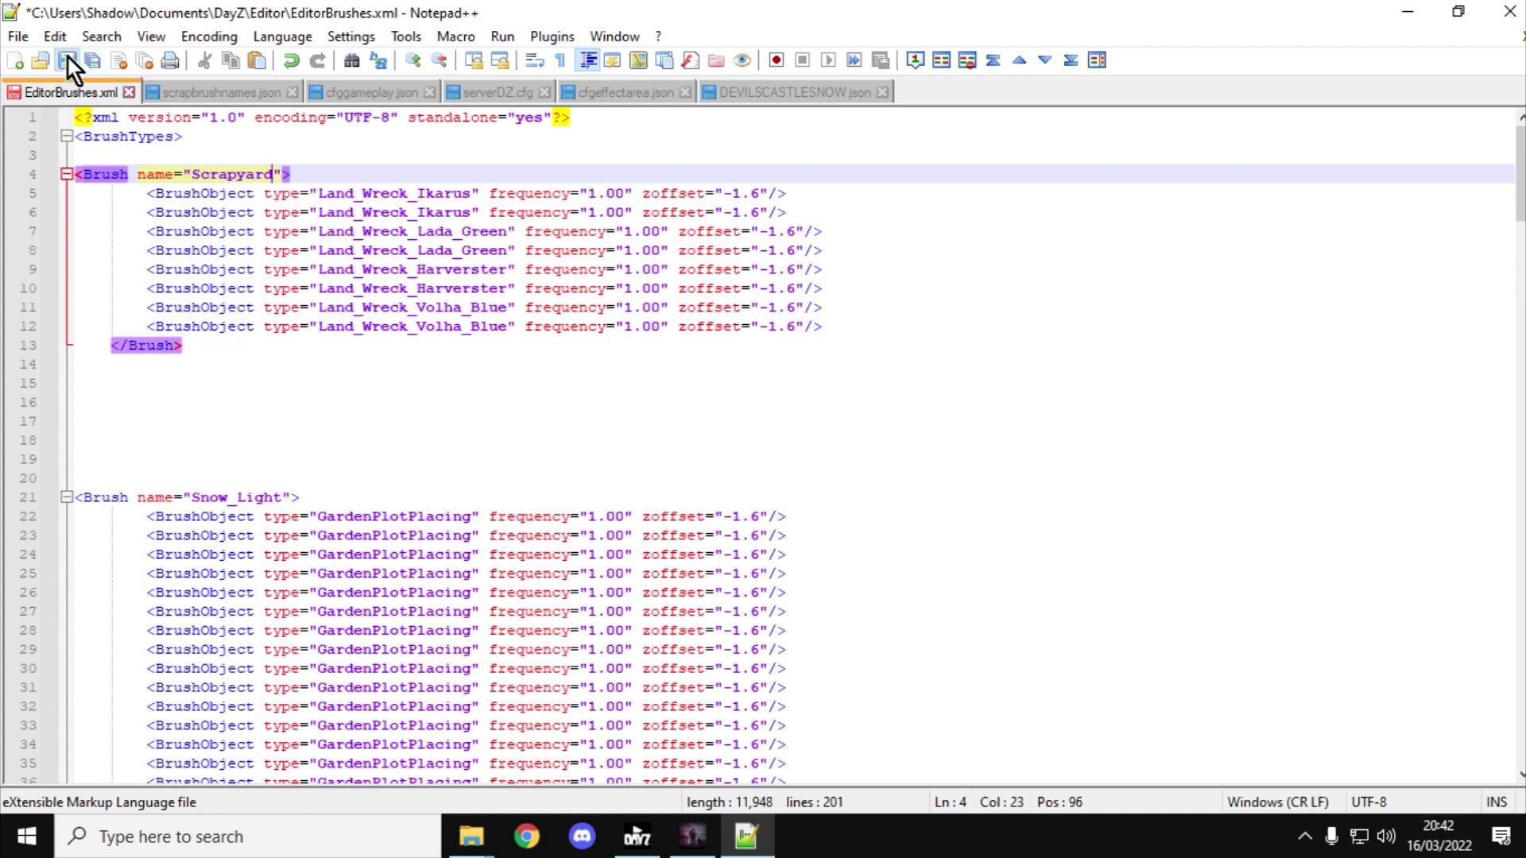
{"action": "left_click", "coordinate": [67, 58]}
Switch to the DayZ map editor, reload the brushes, and activate the Scrapyard brush.
{"action": "left_click", "coordinate": [693, 834]}
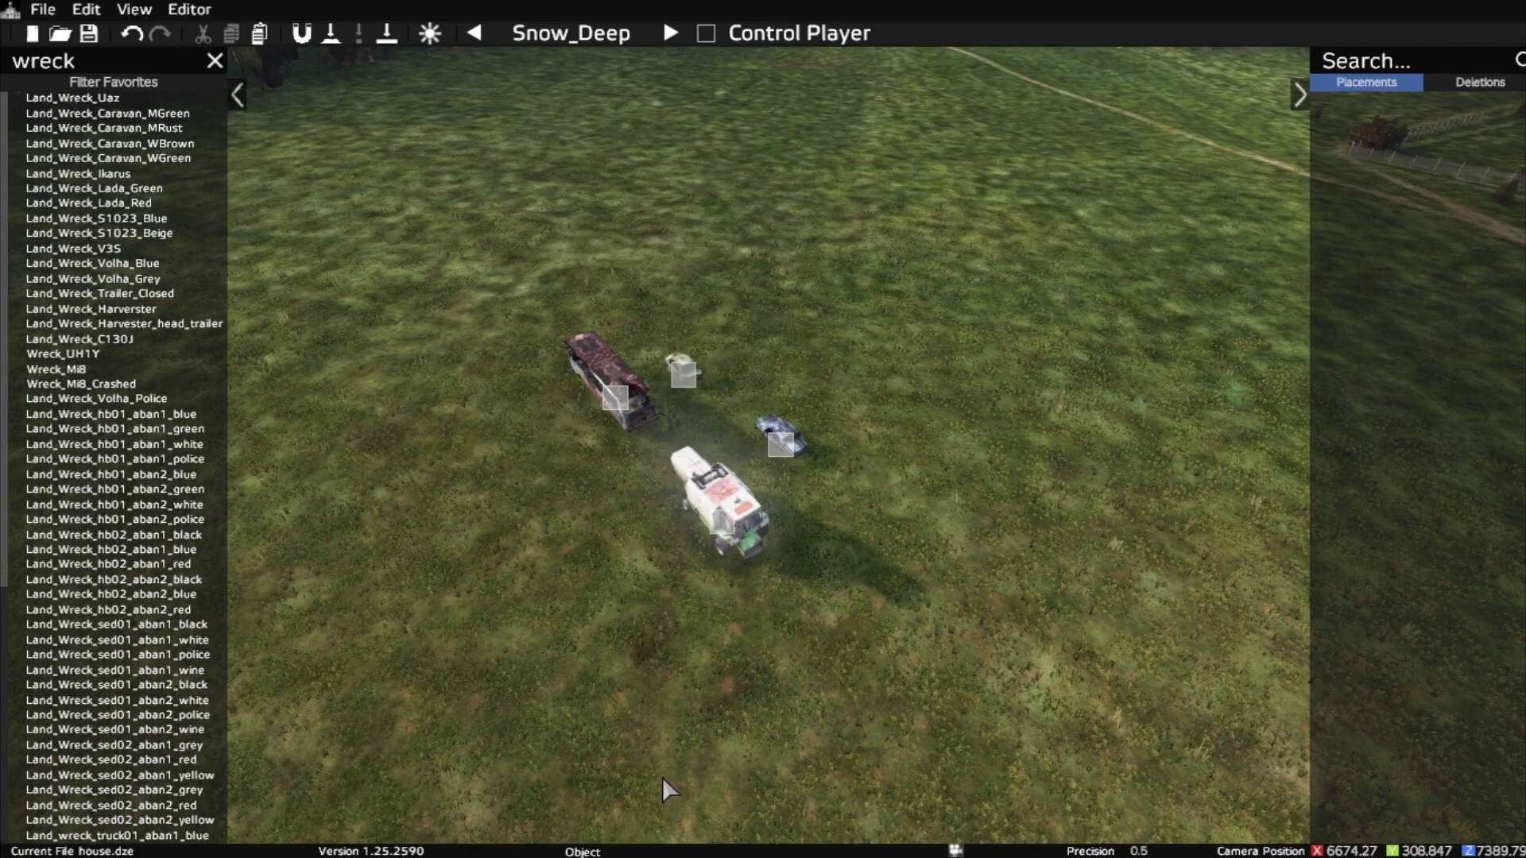
{"action": "right_click_drag", "start_coordinate": [661, 759], "coordinate": [697, 637]}
{"action": "key", "text": "d"}
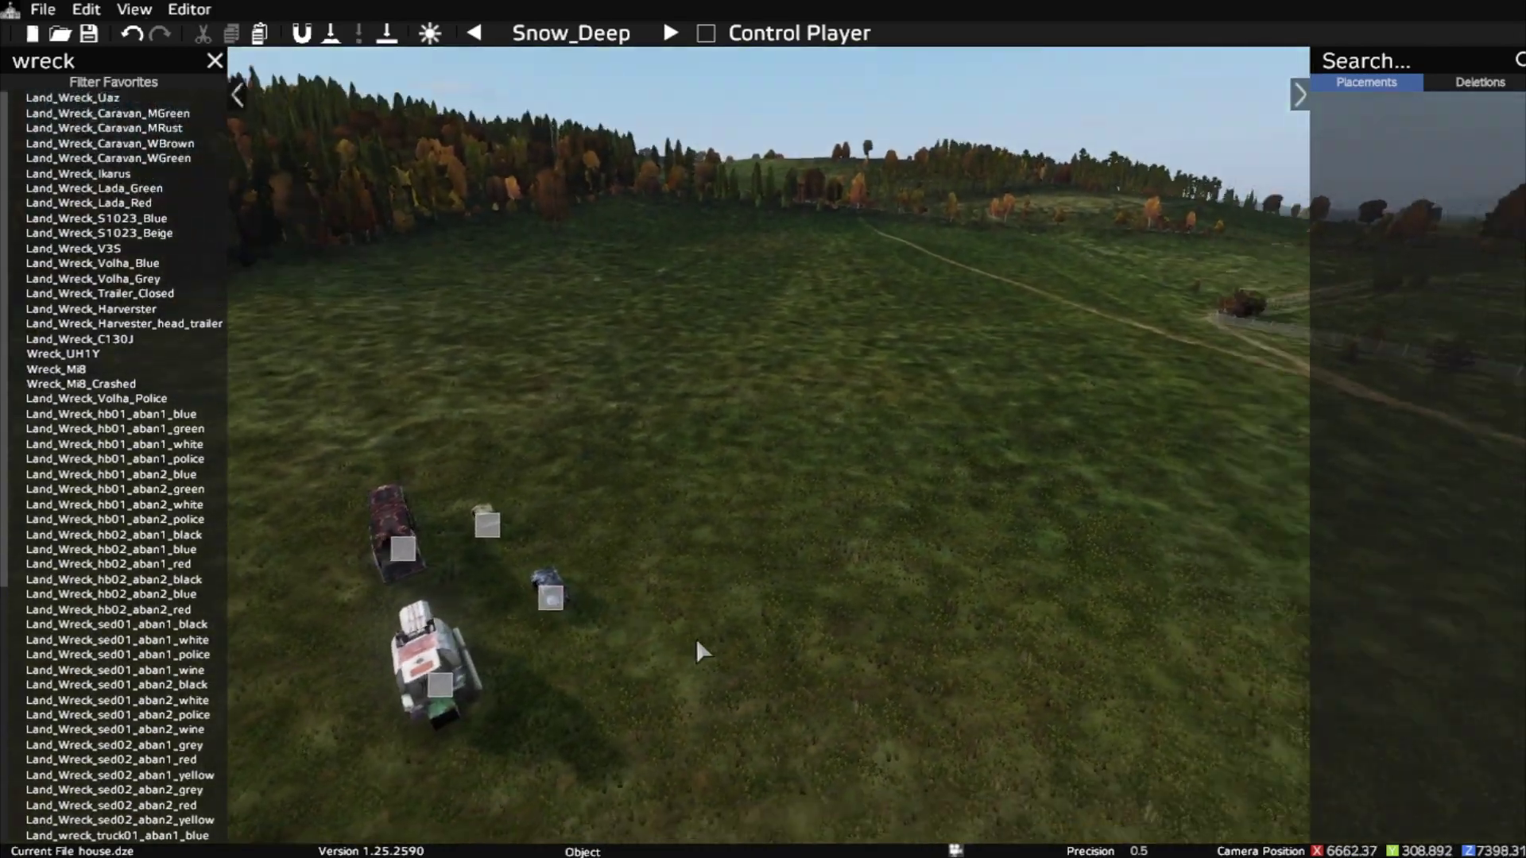
{"action": "key", "text": "d"}
{"action": "left_click", "coordinate": [190, 9]}
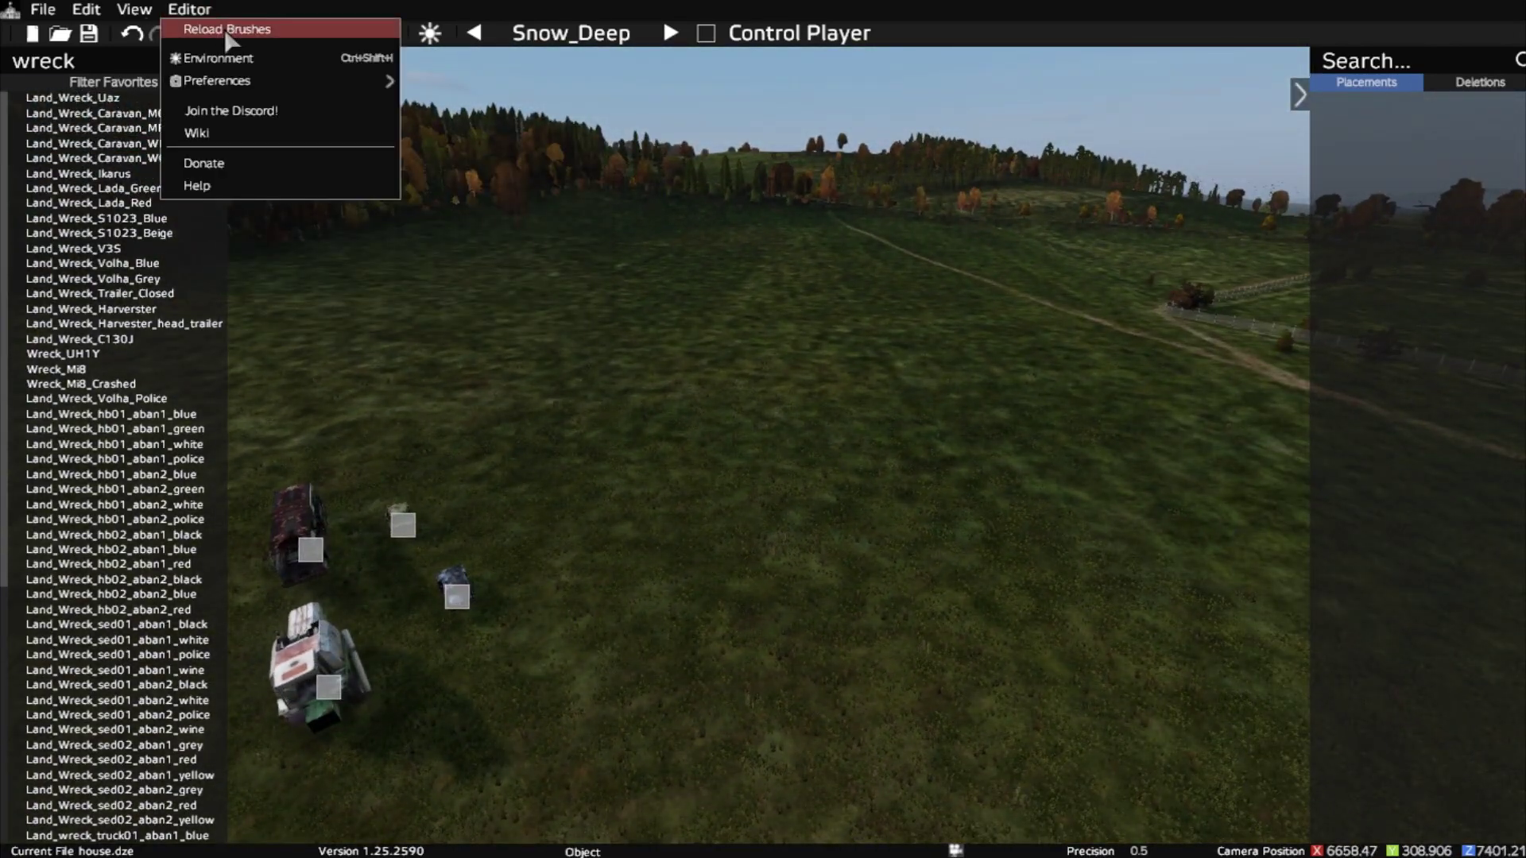
{"action": "left_click", "coordinate": [225, 30]}
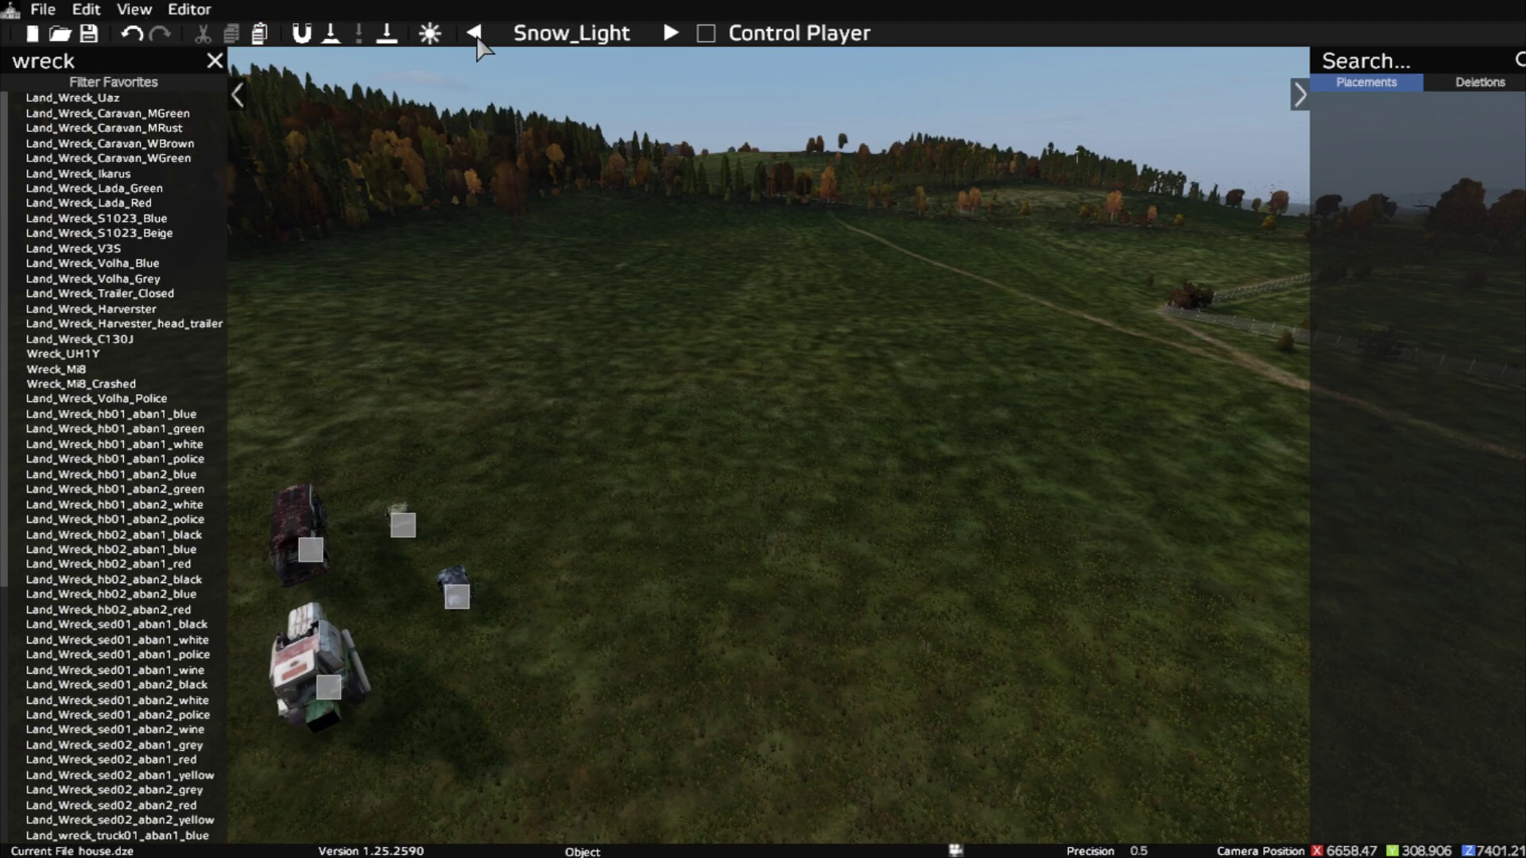
{"action": "left_click", "coordinate": [476, 33]}
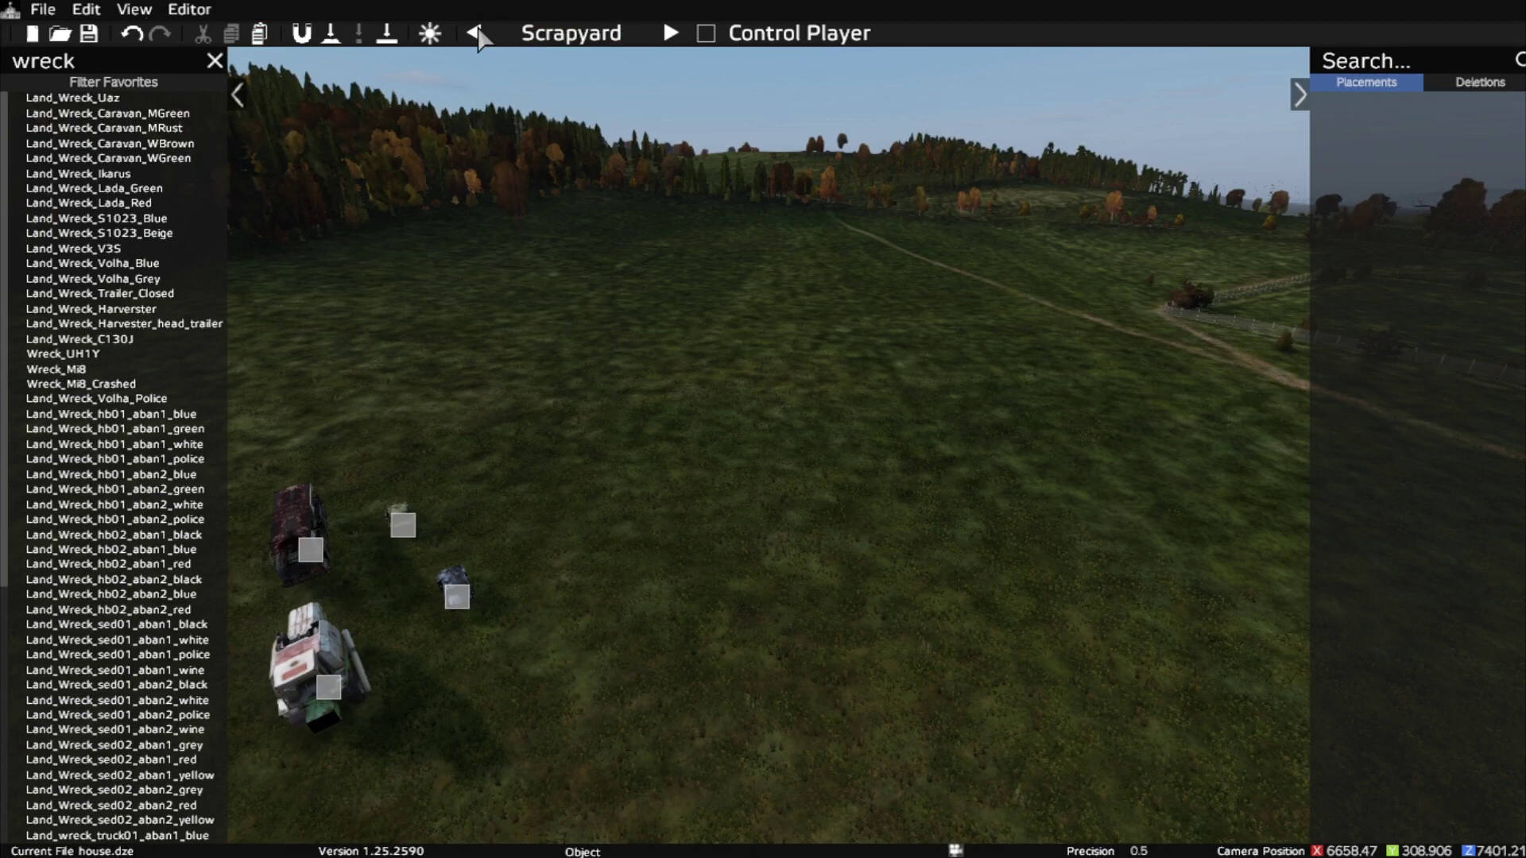
{"action": "left_click", "coordinate": [561, 38]}
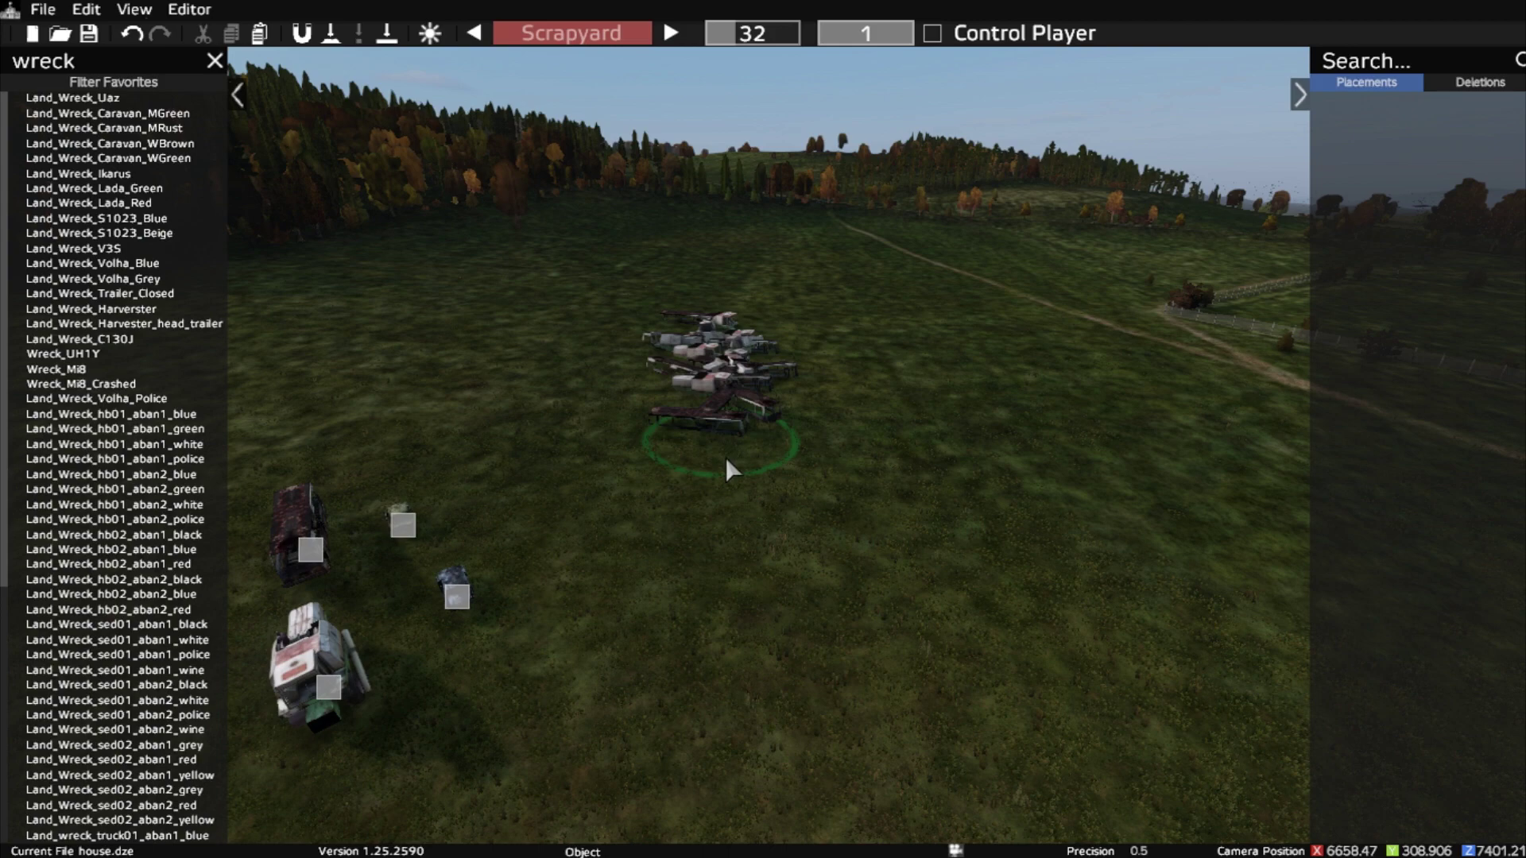
Paint a dense strip of wrecks across the open field with the Scrapyard brush, beside the four original wrecks.
{"action": "left_click_drag", "start_coordinate": [741, 545], "coordinate": [766, 652]}
{"action": "key", "text": "w"}
{"action": "right_click_drag", "start_coordinate": [786, 655], "coordinate": [762, 585]}
{"action": "key", "text": "w"}
{"action": "key", "text": "s"}
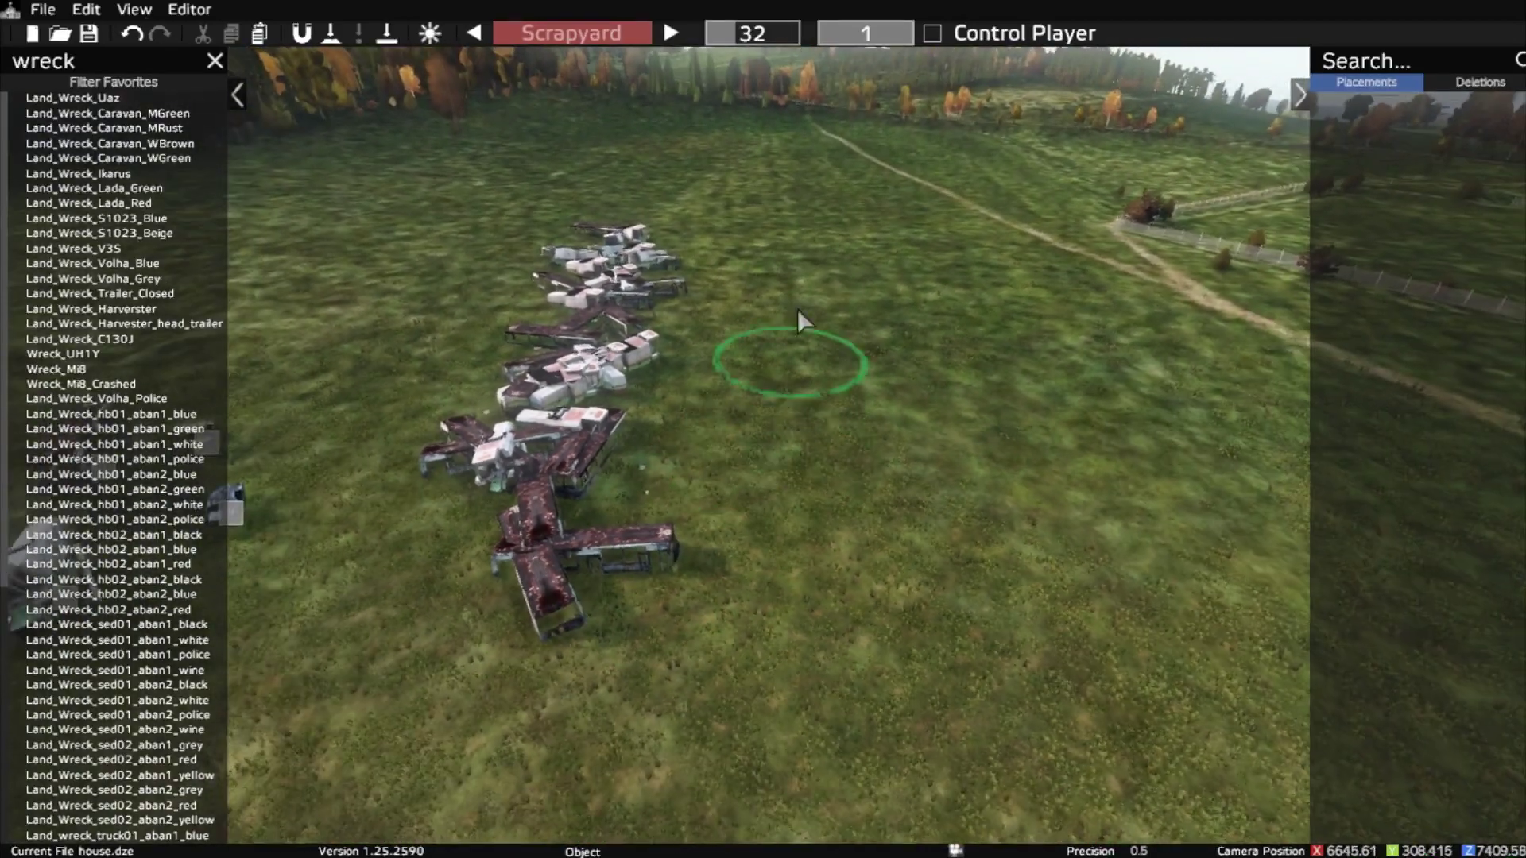
Set the brush size to 88 and paint a wider, looser trail of wrecks beside the first strip.
{"action": "left_click", "coordinate": [791, 35]}
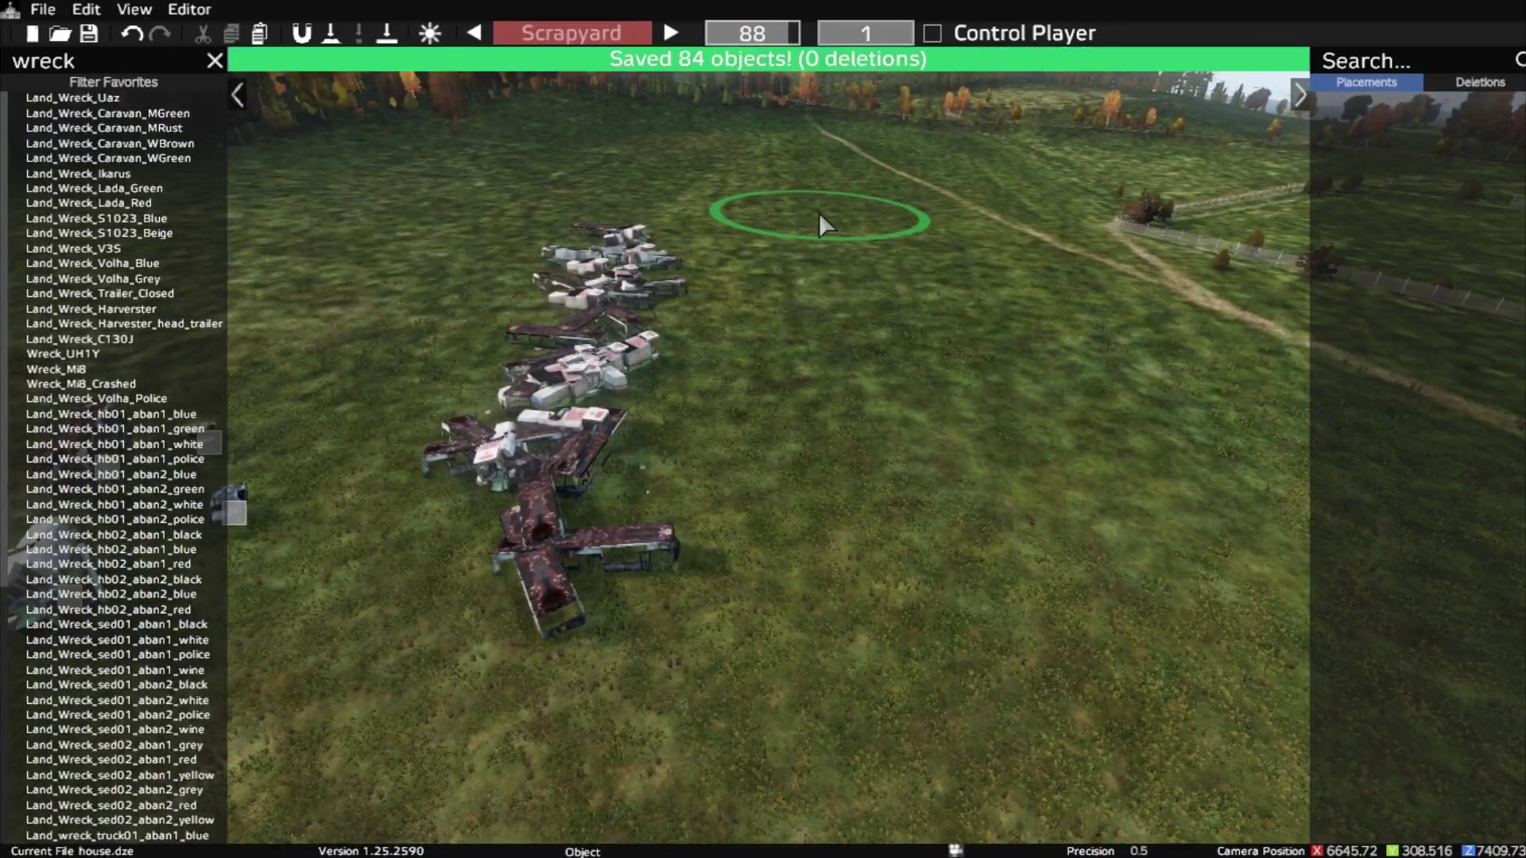
{"action": "left_click_drag", "start_coordinate": [819, 211], "coordinate": [874, 467]}
{"action": "key", "text": "w"}
{"action": "key", "text": "d"}
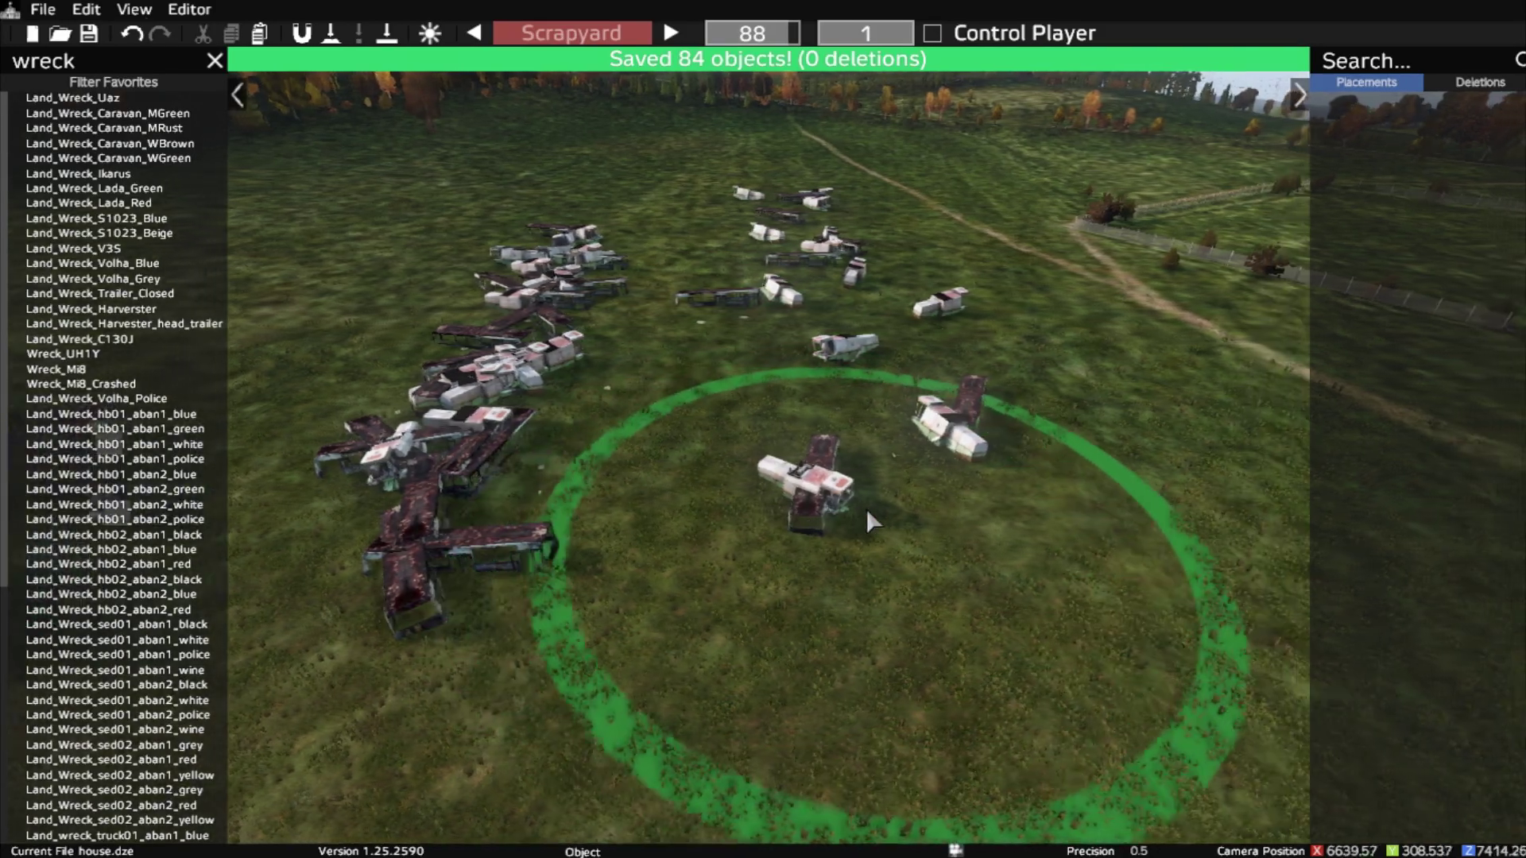
{"action": "mouse_move", "coordinate": [862, 509]}
{"action": "right_mouse_down"}
{"action": "mouse_move", "coordinate": [803, 488]}
{"action": "mouse_move", "coordinate": [772, 511]}
{"action": "mouse_move", "coordinate": [741, 507]}
{"action": "mouse_move", "coordinate": [761, 498]}
{"action": "right_mouse_up"}
{"action": "key", "text": "w"}
{"action": "key", "text": "s"}
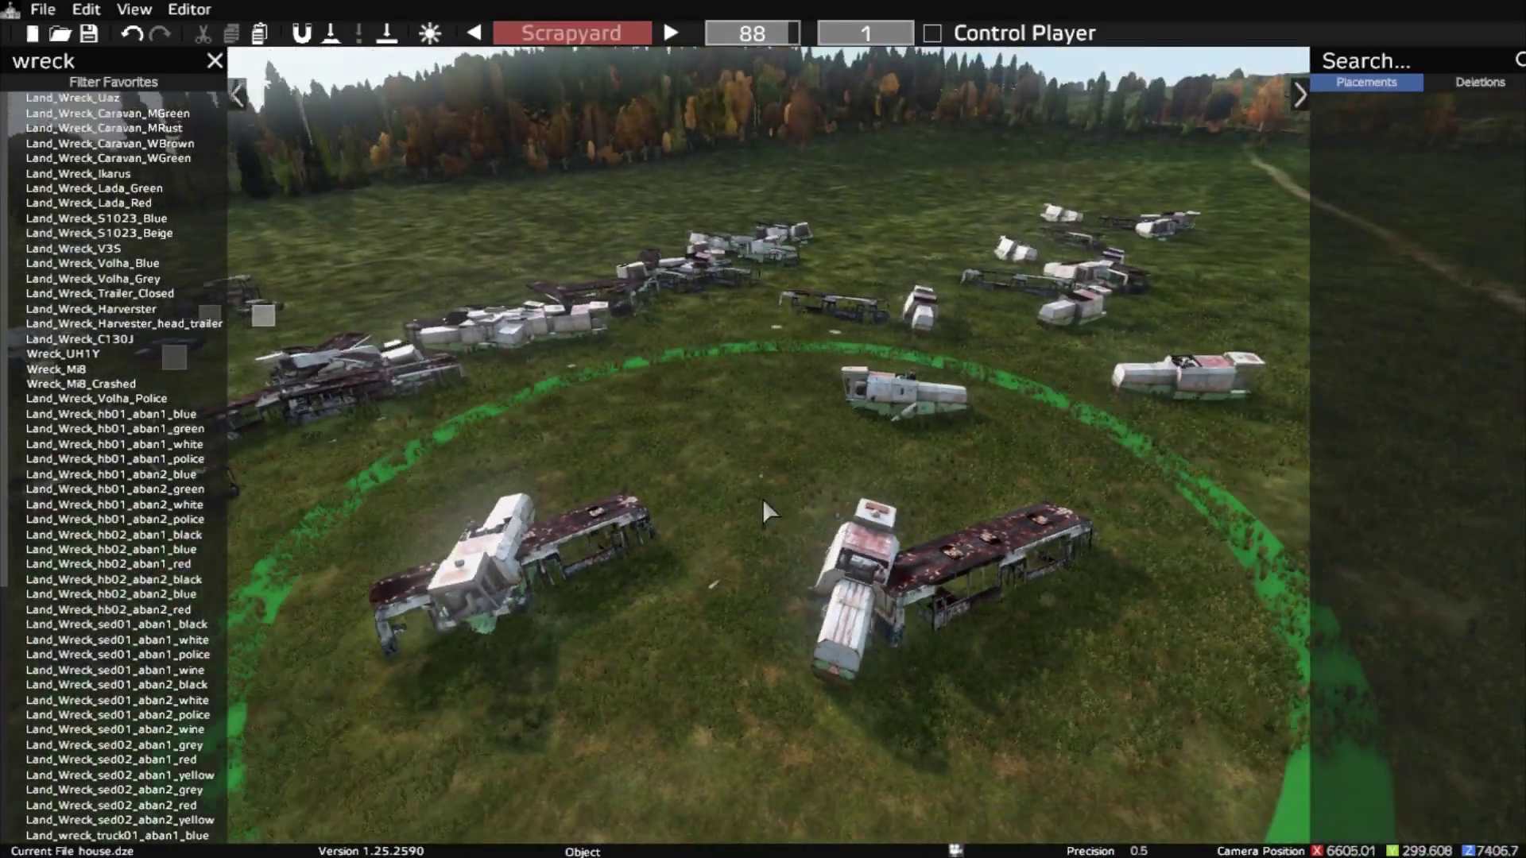
Set the brush density to 0.39 and paint a few wrecks on the empty grass near the four original wrecks.
{"action": "left_click", "coordinate": [856, 36]}
{"action": "key", "text": "s"}
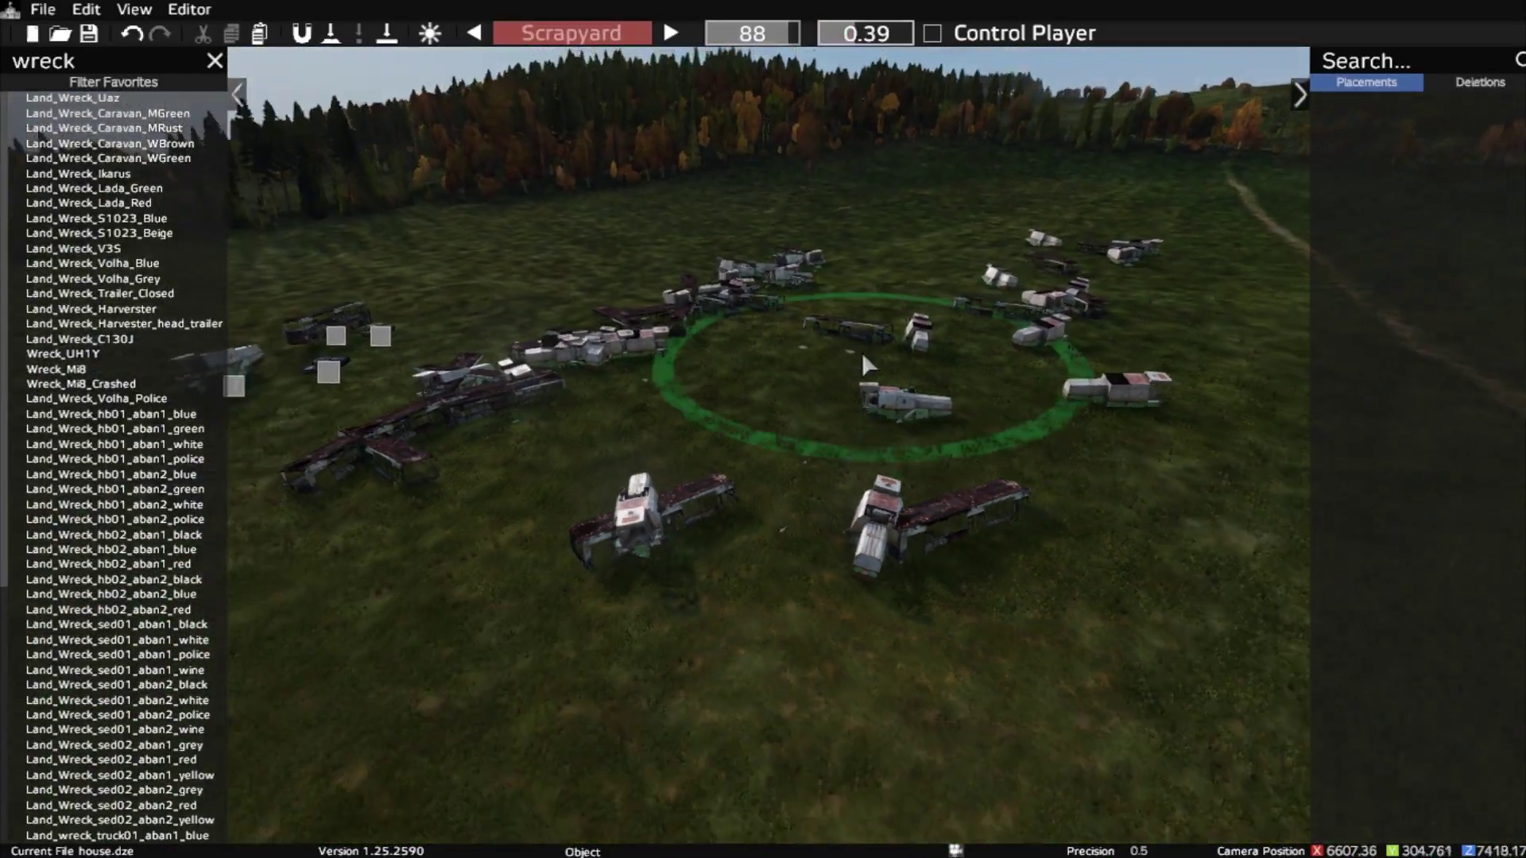
{"action": "key", "text": "a"}
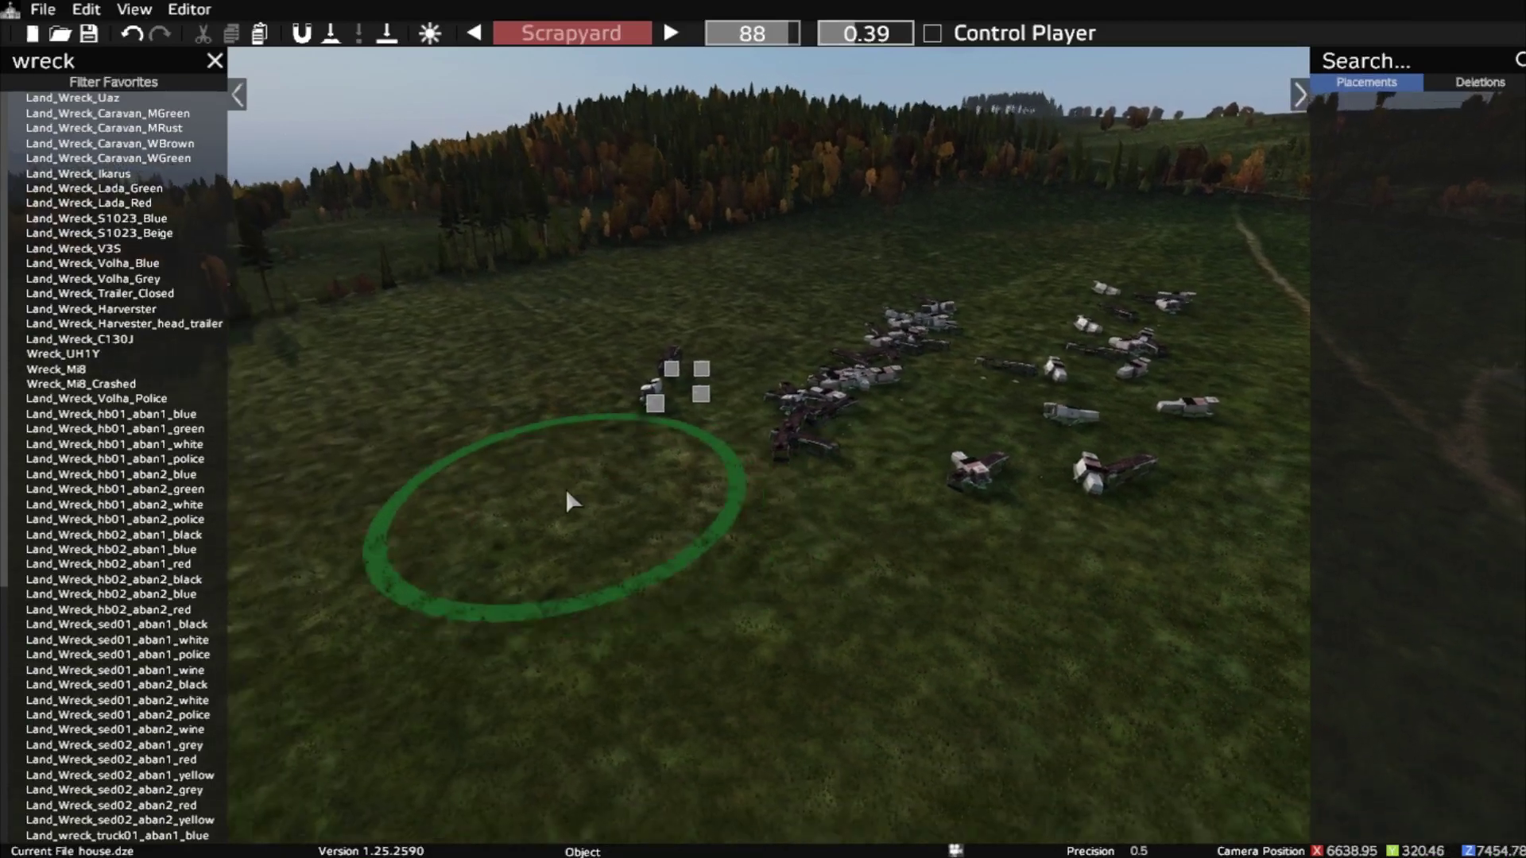
{"action": "left_click", "coordinate": [515, 460]}
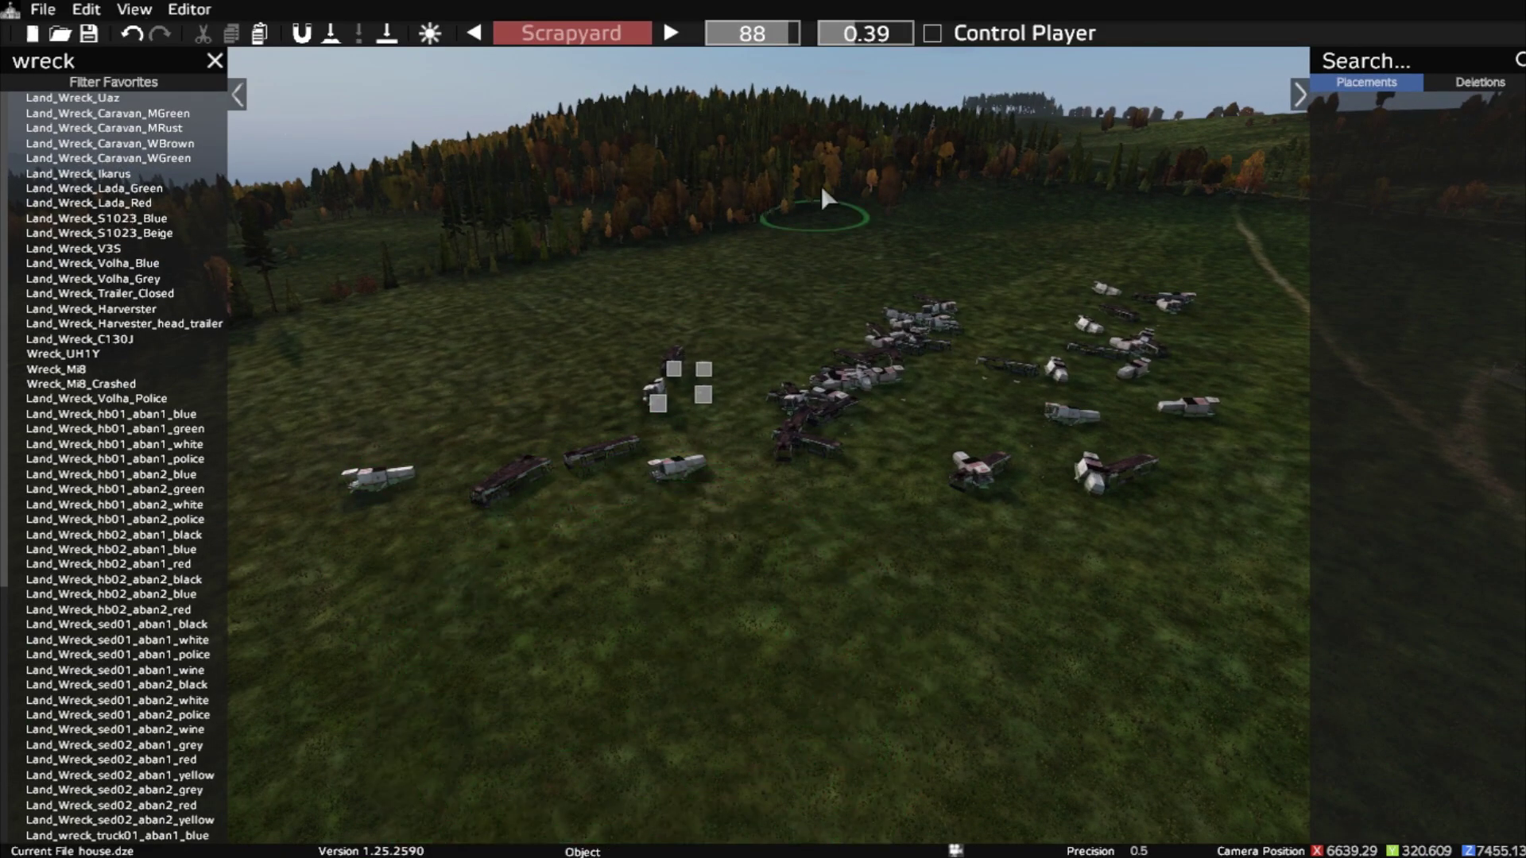
Set the brush density to 0.53 and its size to 45, and paint a long line of wrecks across the foreground grass.
{"action": "left_click_drag", "start_coordinate": [872, 49], "coordinate": [875, 79]}
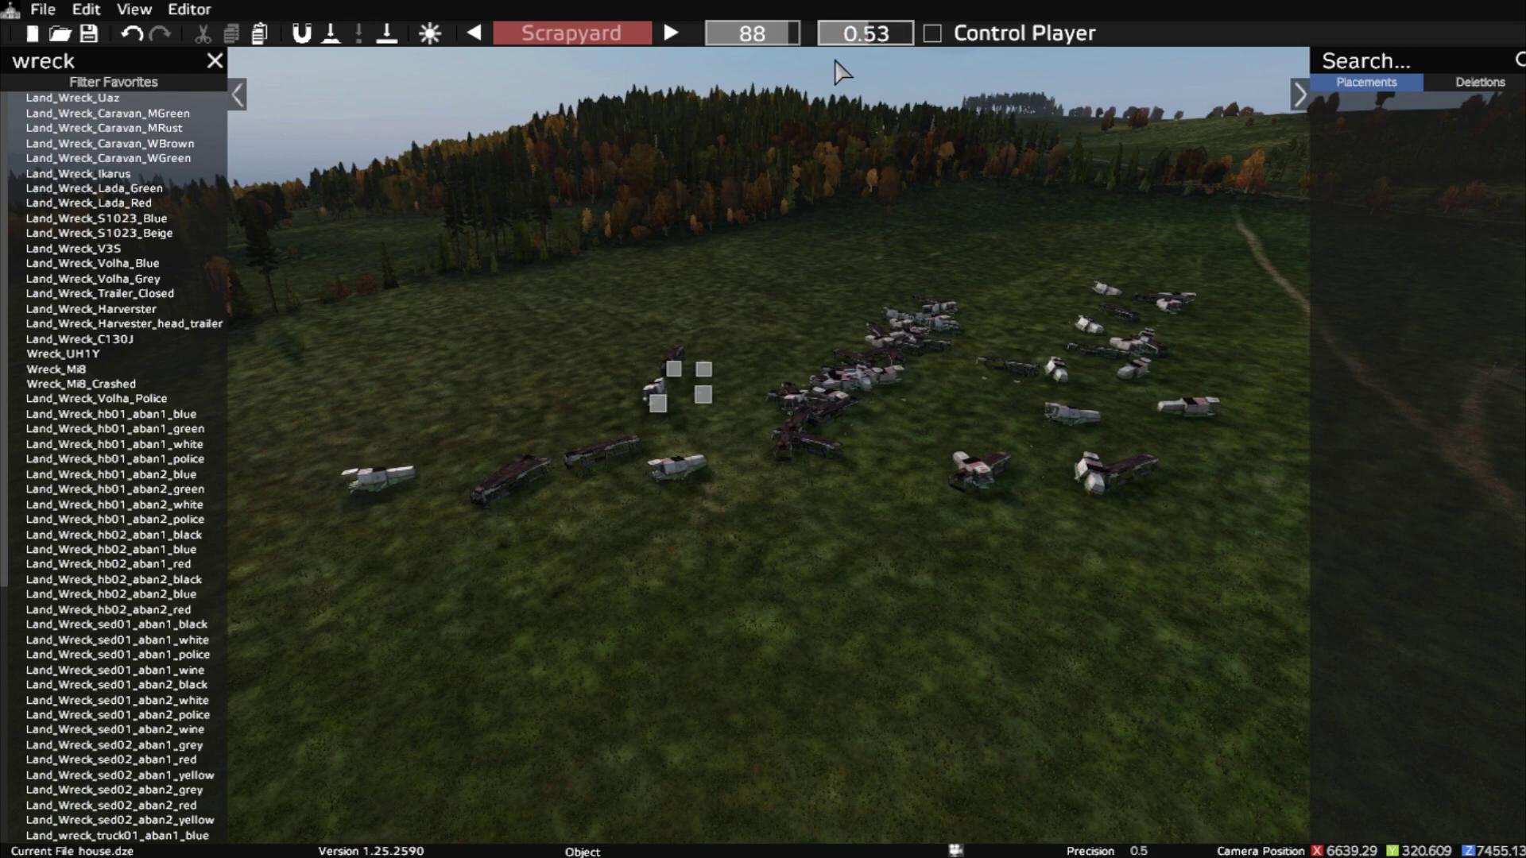
{"action": "key", "text": "s"}
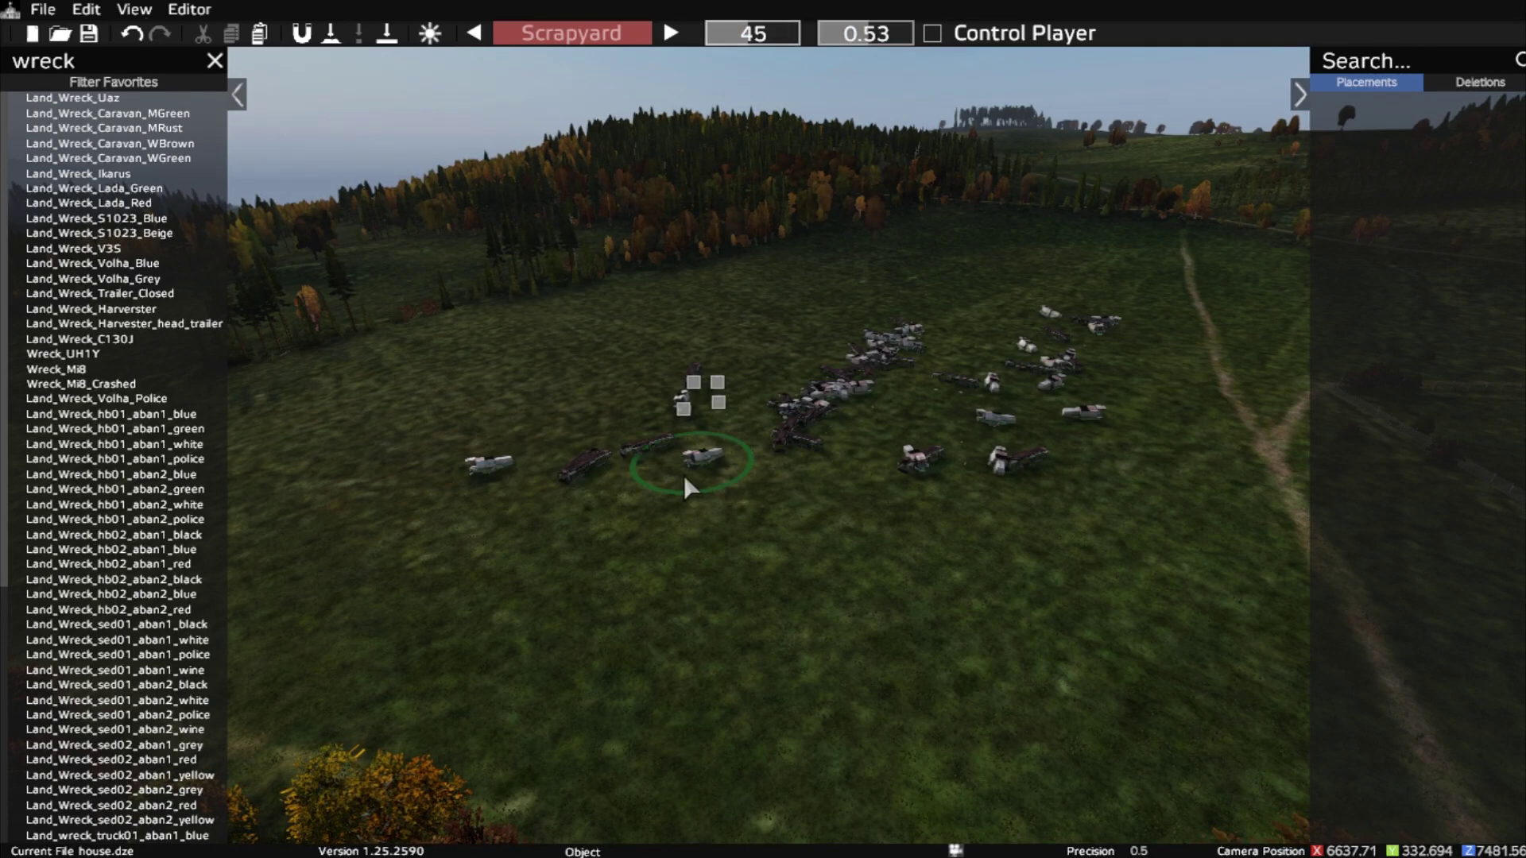
{"action": "mouse_move", "coordinate": [604, 553]}
{"action": "left_mouse_down"}
{"action": "mouse_move", "coordinate": [843, 672]}
{"action": "mouse_move", "coordinate": [1010, 707]}
{"action": "left_mouse_up"}
{"action": "key", "text": "w"}
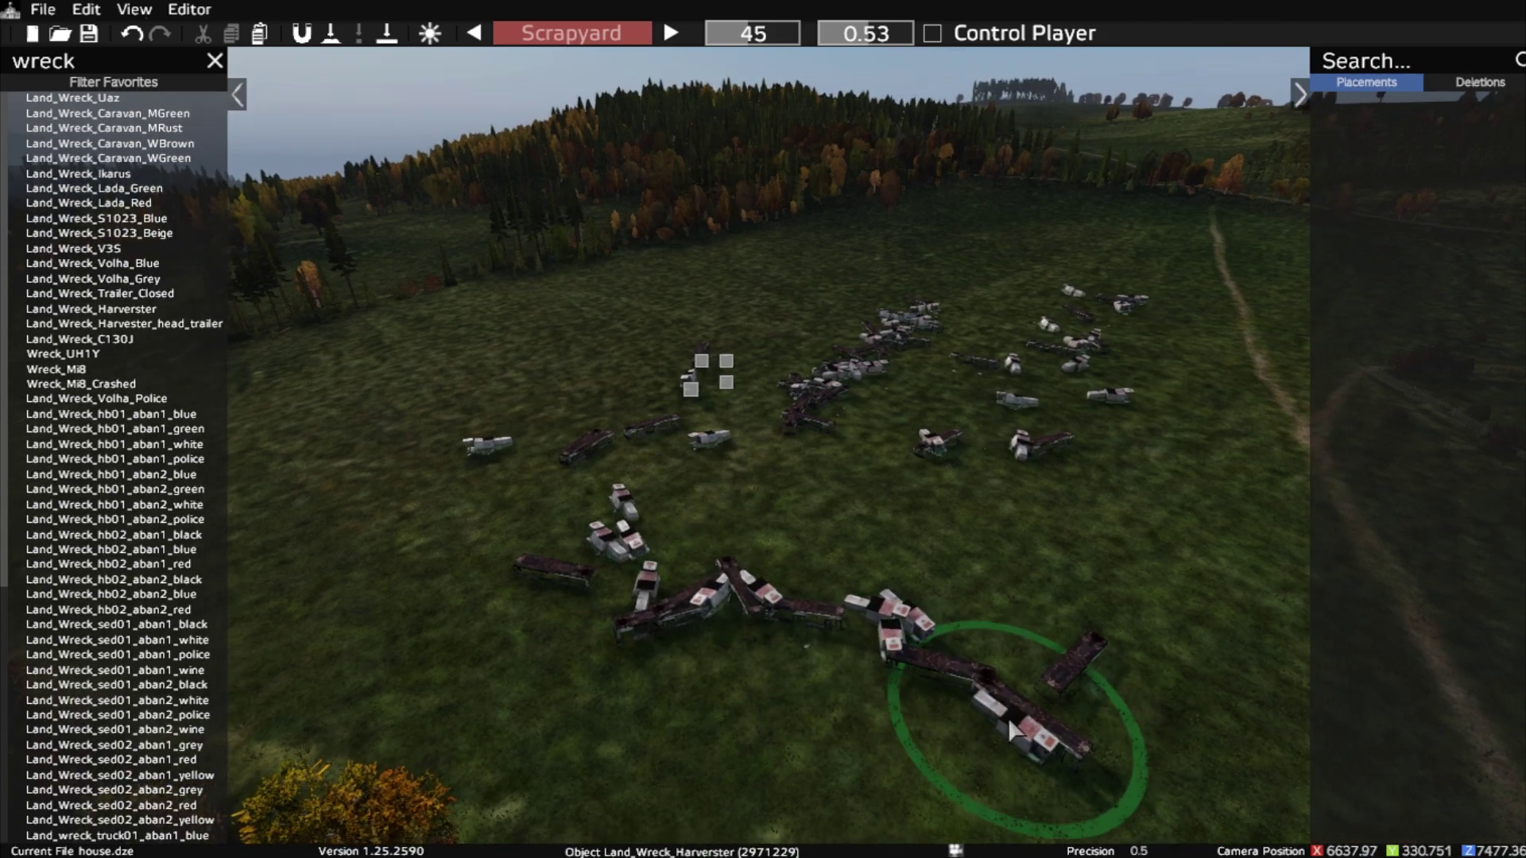
{"action": "key", "text": "w"}
{"action": "right_click_drag", "start_coordinate": [997, 757], "coordinate": [1124, 730]}
{"action": "key", "text": "s"}
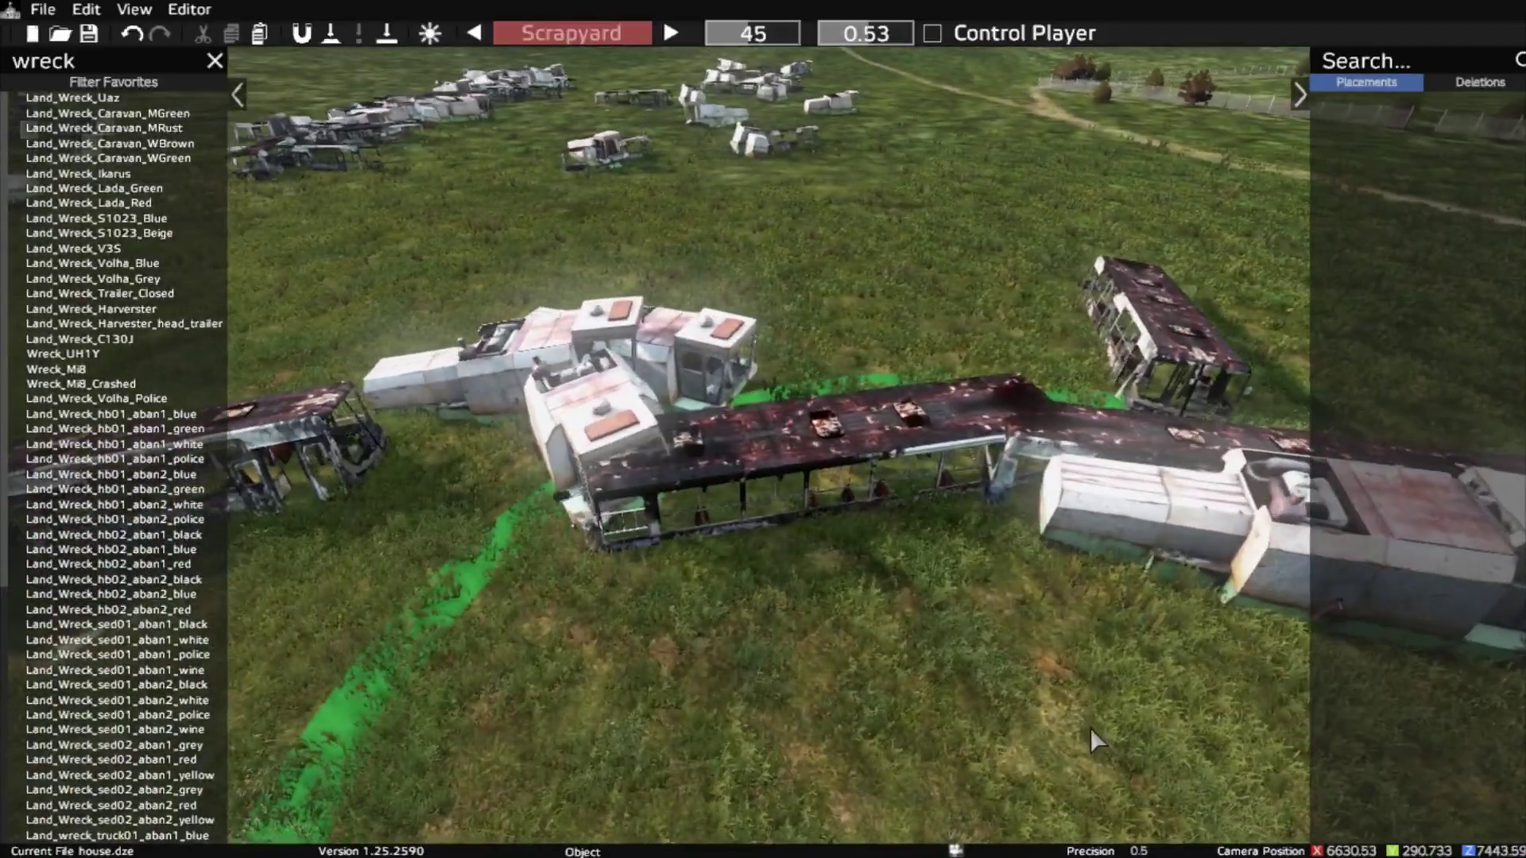
{"action": "key", "text": "s"}
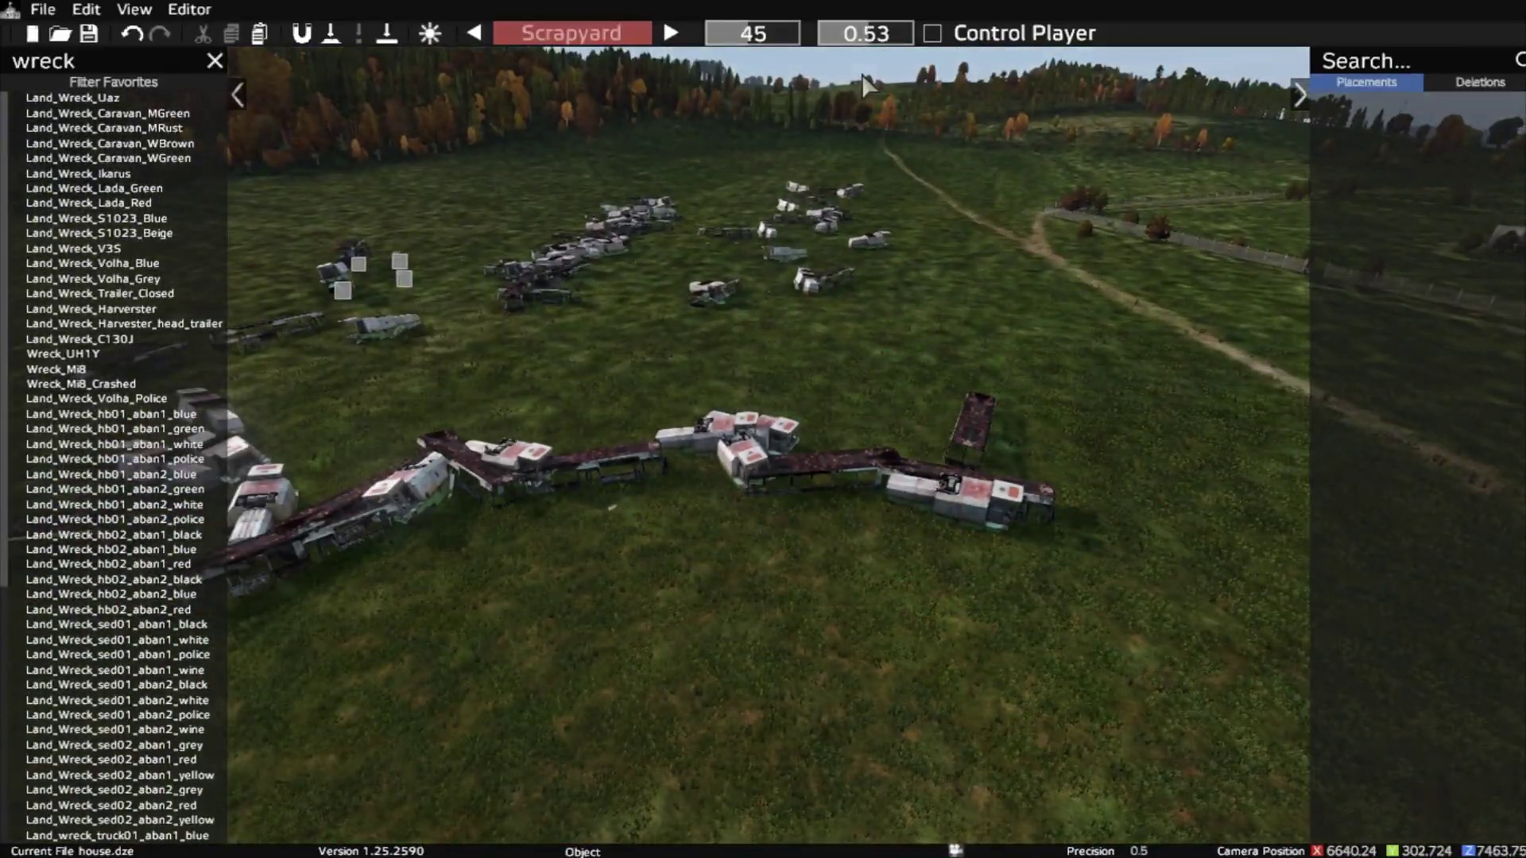
Set the brush density to 0.38 and size to 88, and scatter wrecks across the empty far end of the field.
{"action": "left_click", "coordinate": [856, 49]}
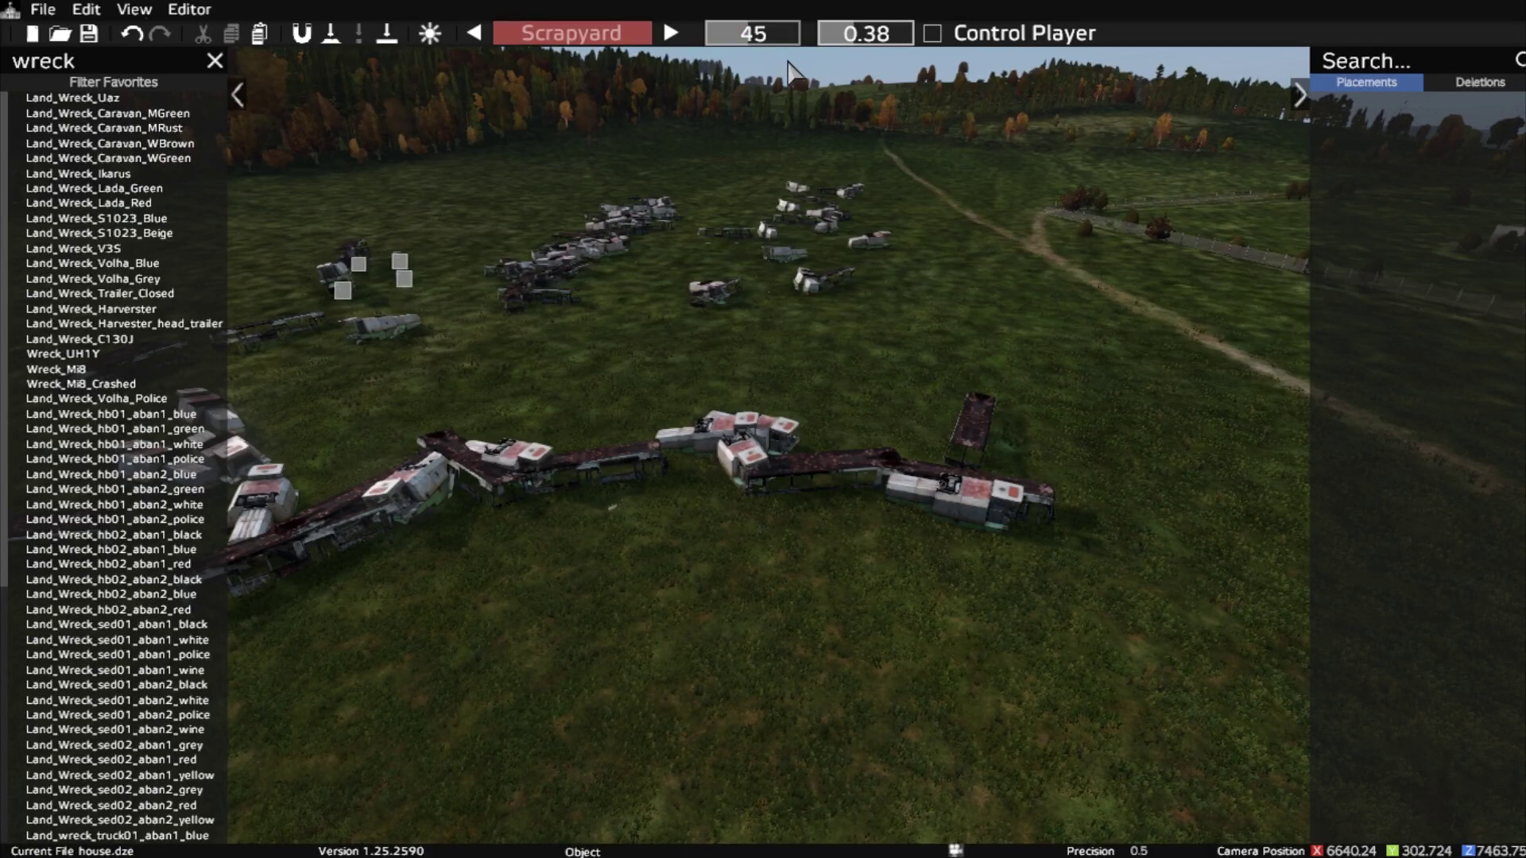
{"action": "left_click", "coordinate": [790, 27]}
{"action": "key", "text": "s"}
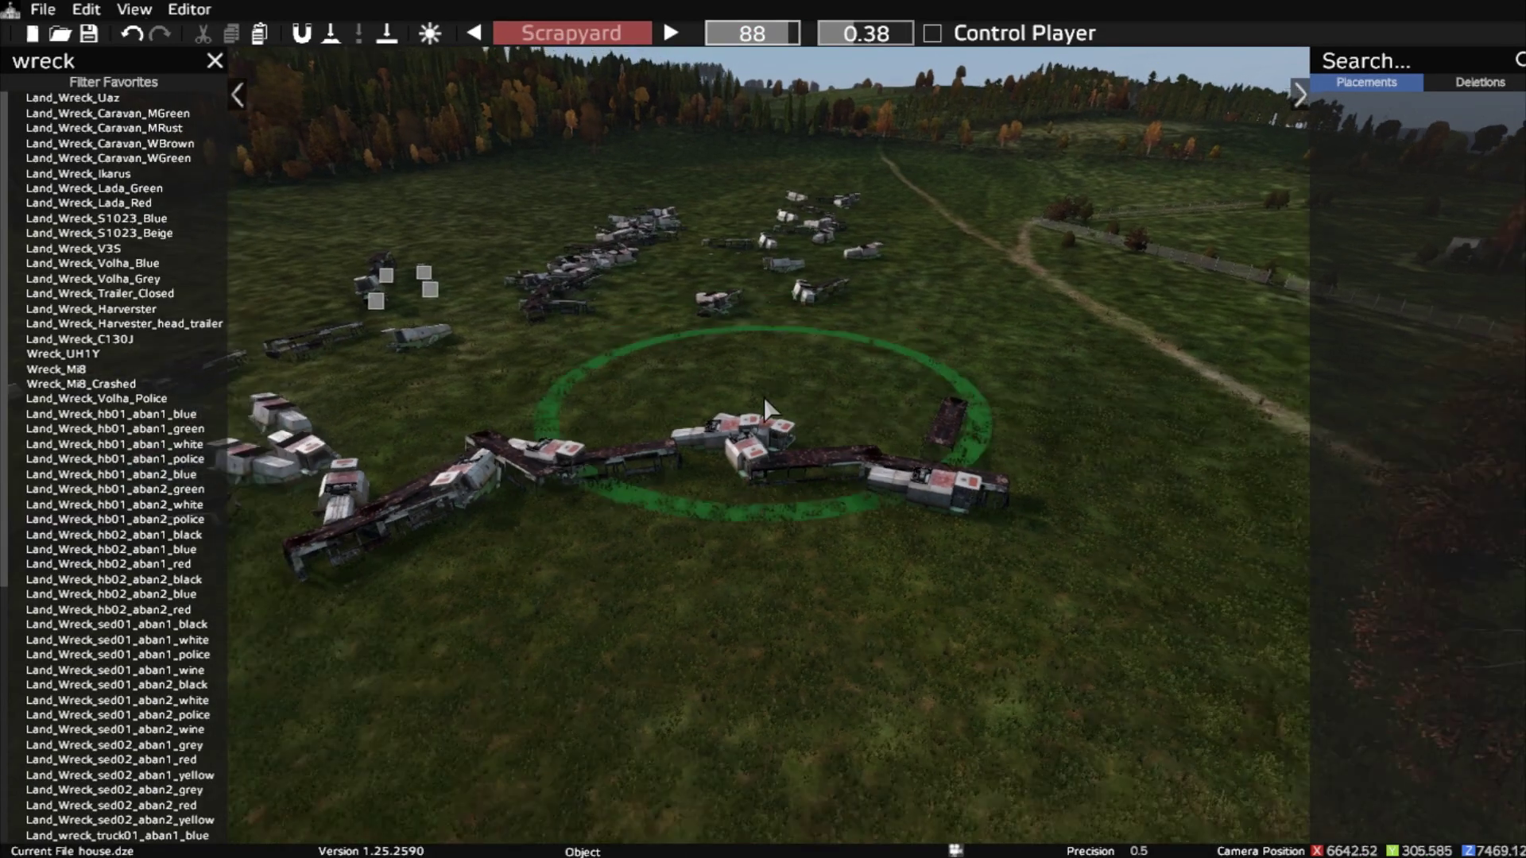
{"action": "key", "text": "w"}
{"action": "right_click_drag", "start_coordinate": [607, 259], "coordinate": [660, 236]}
{"action": "key", "text": "s"}
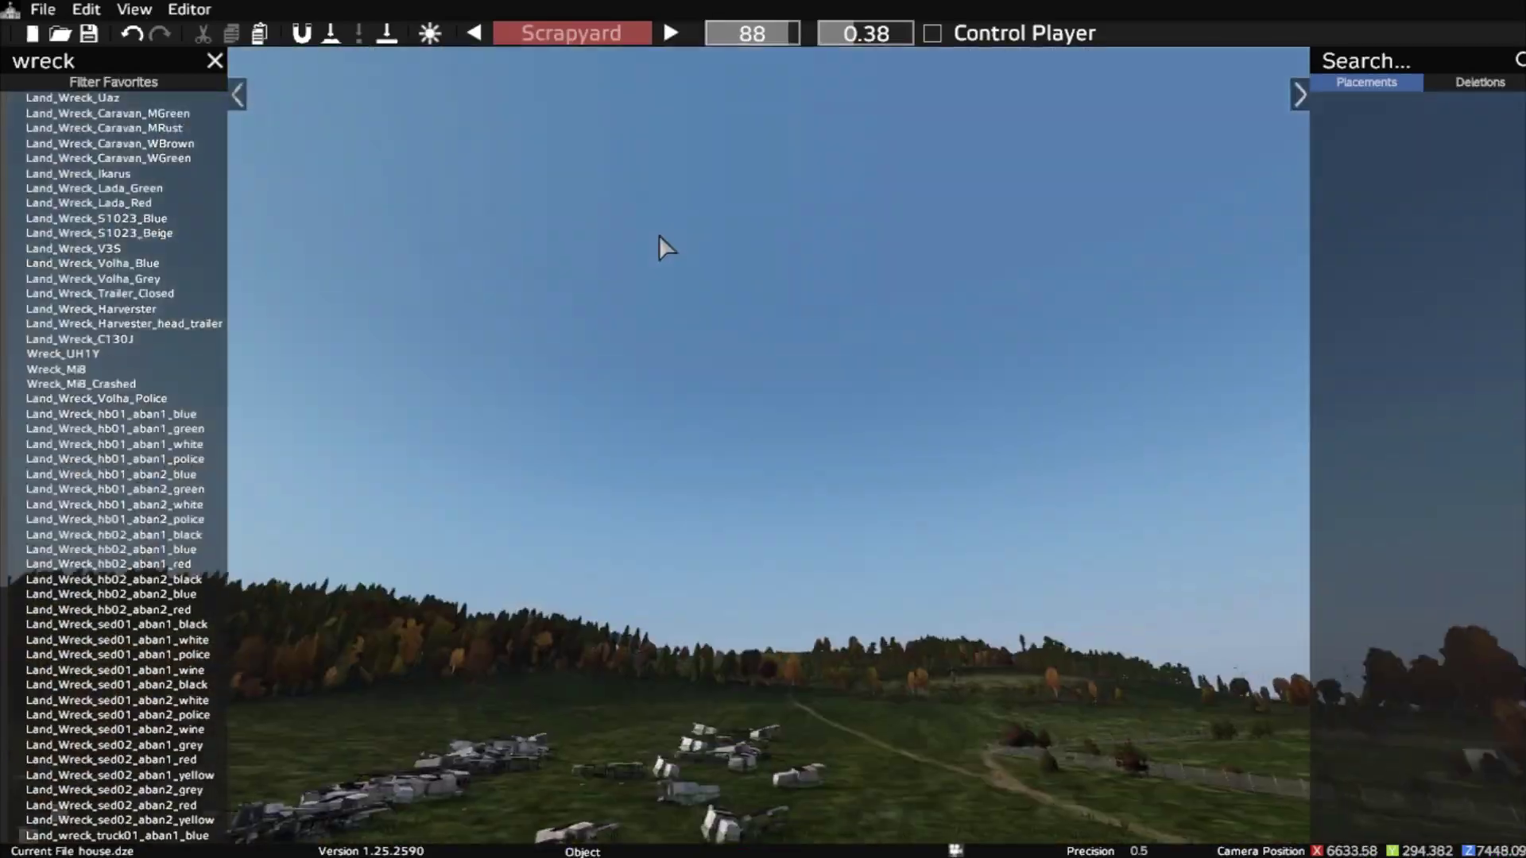
{"action": "key", "text": "q"}
{"action": "right_click_drag", "start_coordinate": [687, 461], "coordinate": [681, 594]}
{"action": "key", "text": "w"}
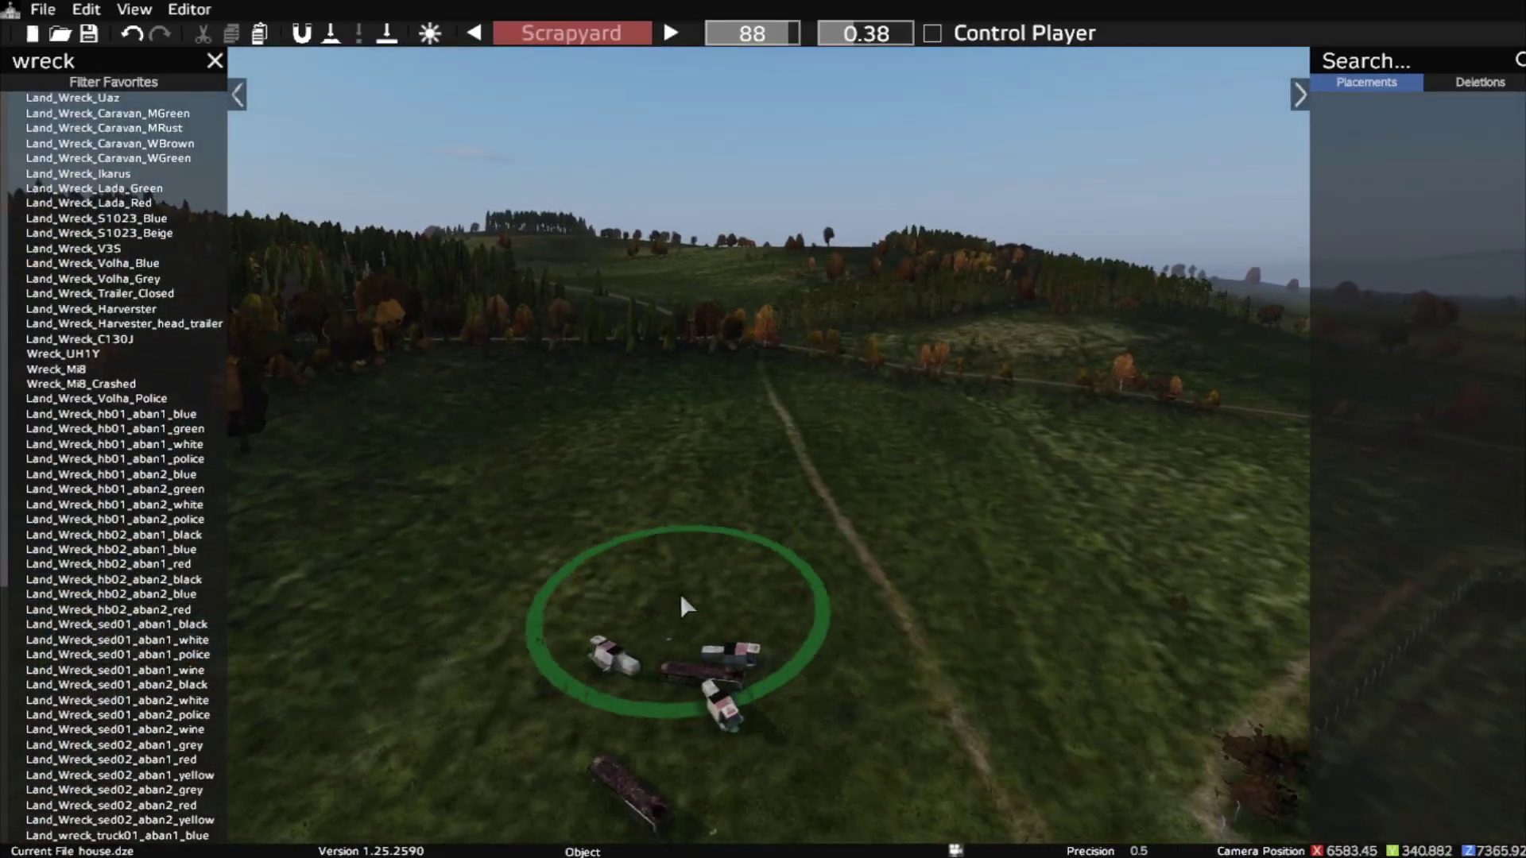
{"action": "left_click", "coordinate": [623, 550]}
{"action": "key", "text": "w"}
{"action": "key", "text": "a"}
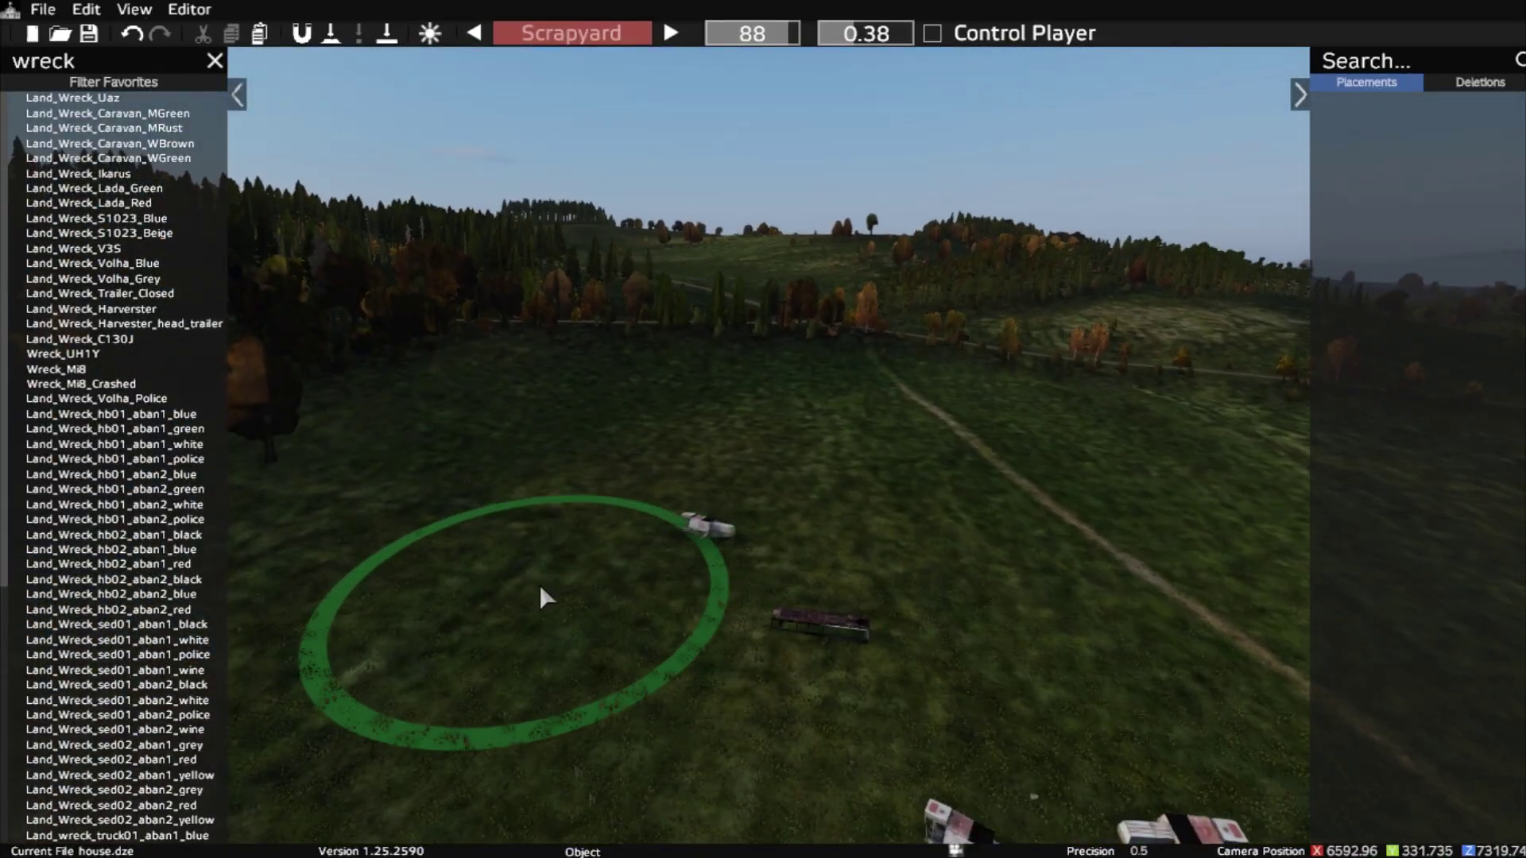
{"action": "left_click", "coordinate": [541, 584]}
{"action": "mouse_move", "coordinate": [643, 391]}
{"action": "left_mouse_down"}
{"action": "mouse_move", "coordinate": [854, 525]}
{"action": "mouse_move", "coordinate": [883, 569]}
{"action": "mouse_move", "coordinate": [842, 613]}
{"action": "mouse_move", "coordinate": [710, 616]}
{"action": "left_mouse_up"}
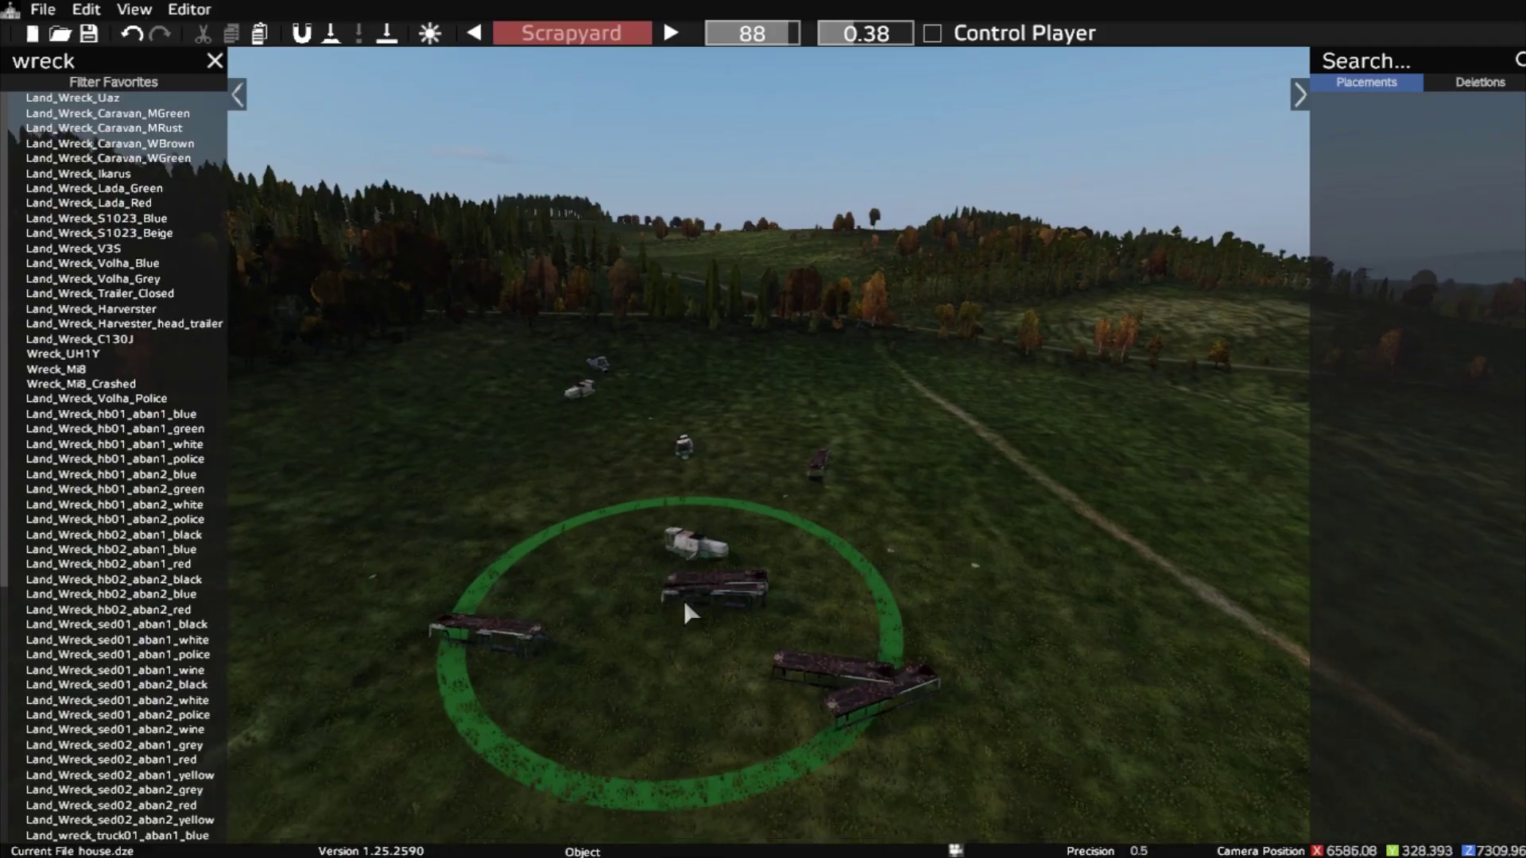
Examine the spacing of the sparsely scattered wrecks up close and across the whole field.
{"action": "key", "text": "w"}
{"action": "key", "text": "w"}
{"action": "key", "text": "a"}
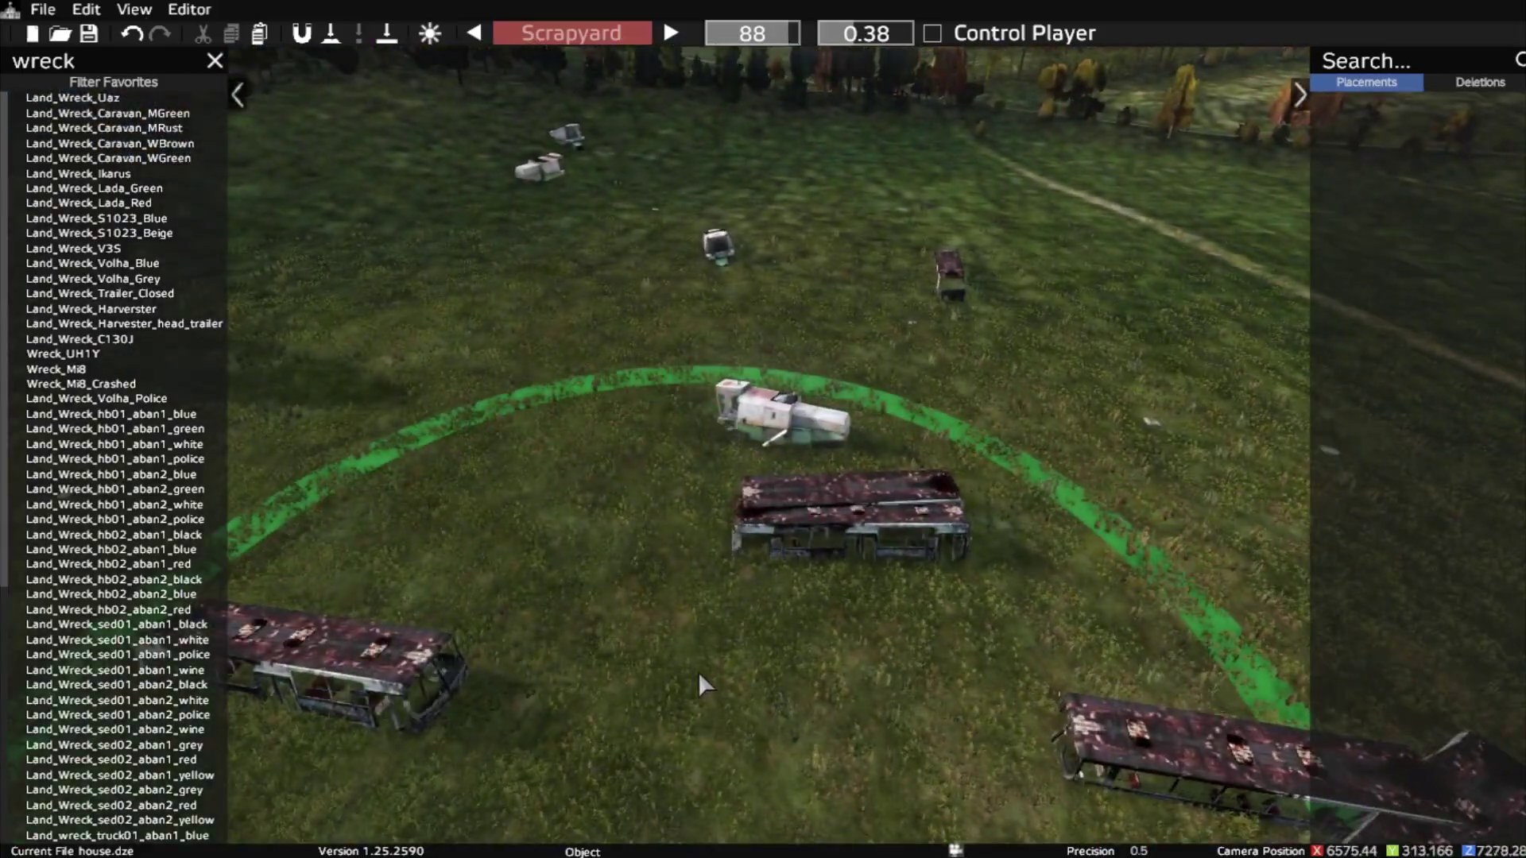
{"action": "right_click_drag", "start_coordinate": [699, 674], "coordinate": [757, 652]}
{"action": "key", "text": "w"}
{"action": "key", "text": "d"}
{"action": "key", "text": "s"}
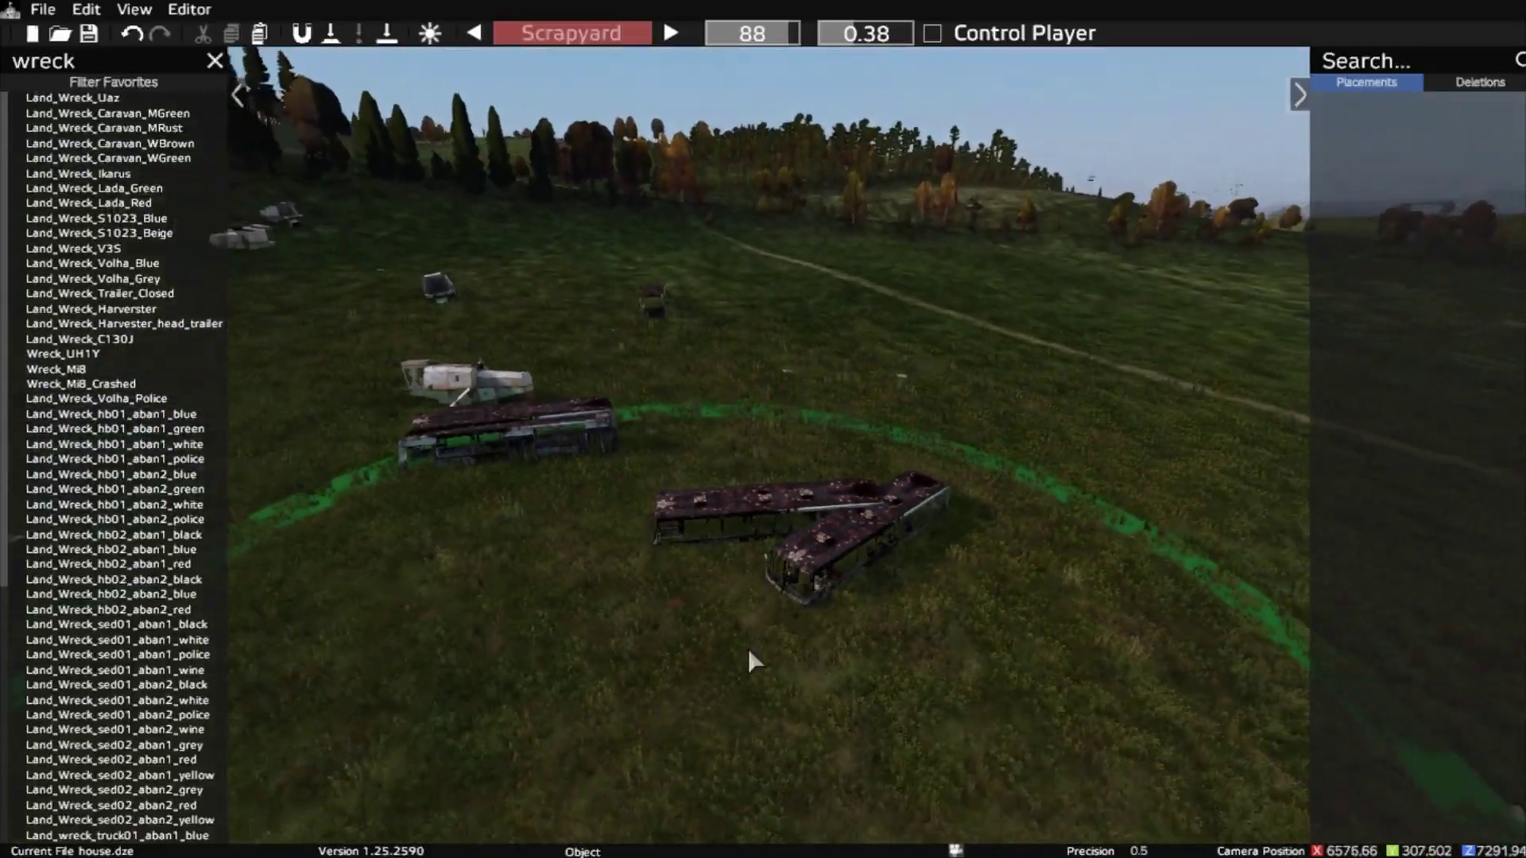
{"action": "right_click_drag", "start_coordinate": [741, 670], "coordinate": [711, 681]}
{"action": "key", "text": "d"}
{"action": "key", "text": "w"}
{"action": "key", "text": "w"}
{"action": "key", "text": "w"}
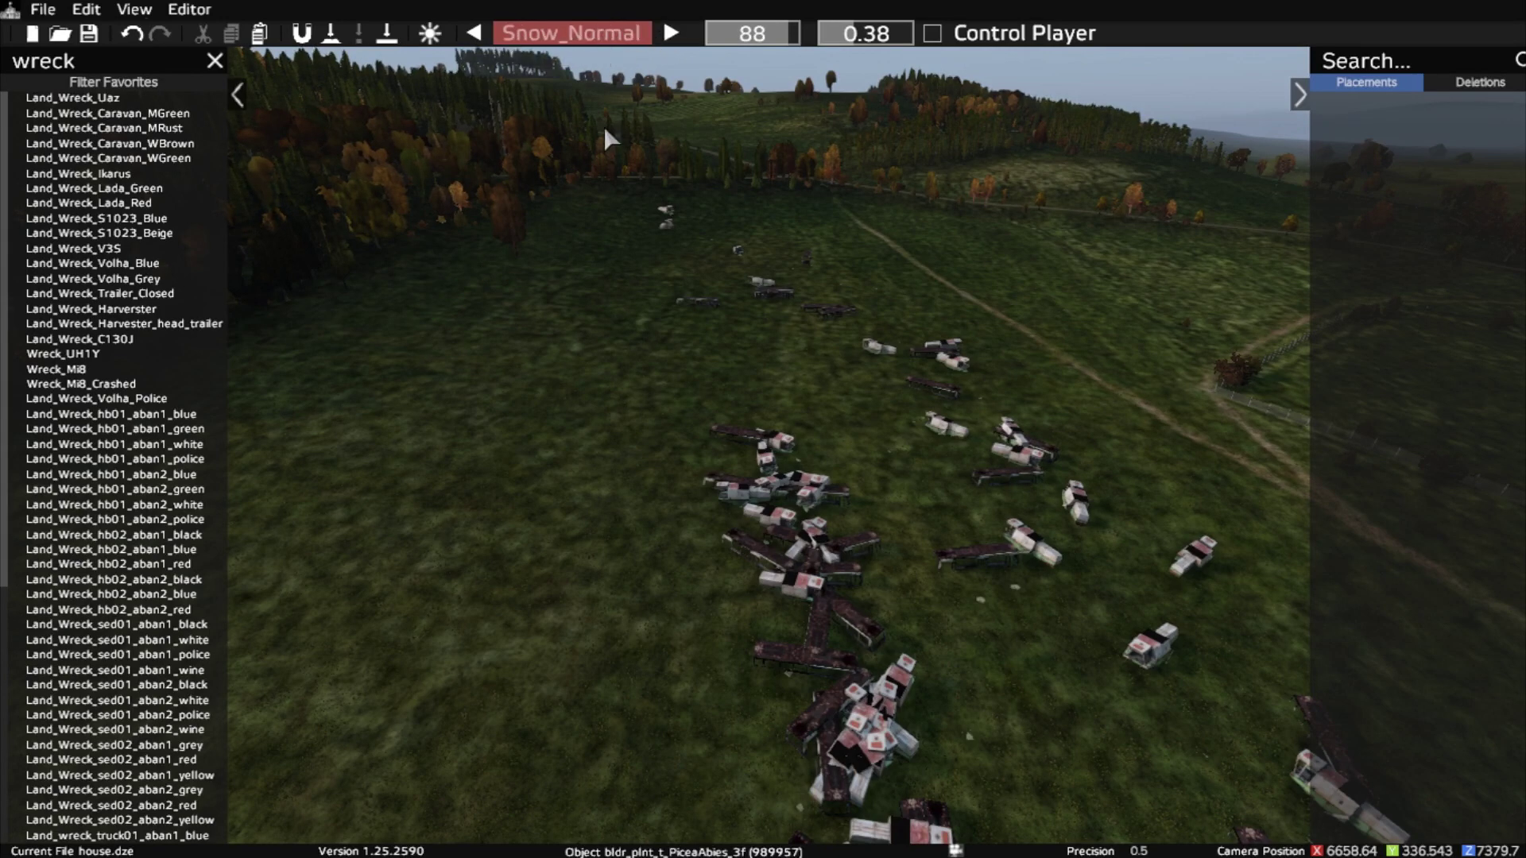
Paint snow patches on the grass beside the dense wreck strip, first with the Snow_Normal brush and again with Snow_Deep.
{"action": "left_click_drag", "start_coordinate": [510, 298], "coordinate": [507, 484]}
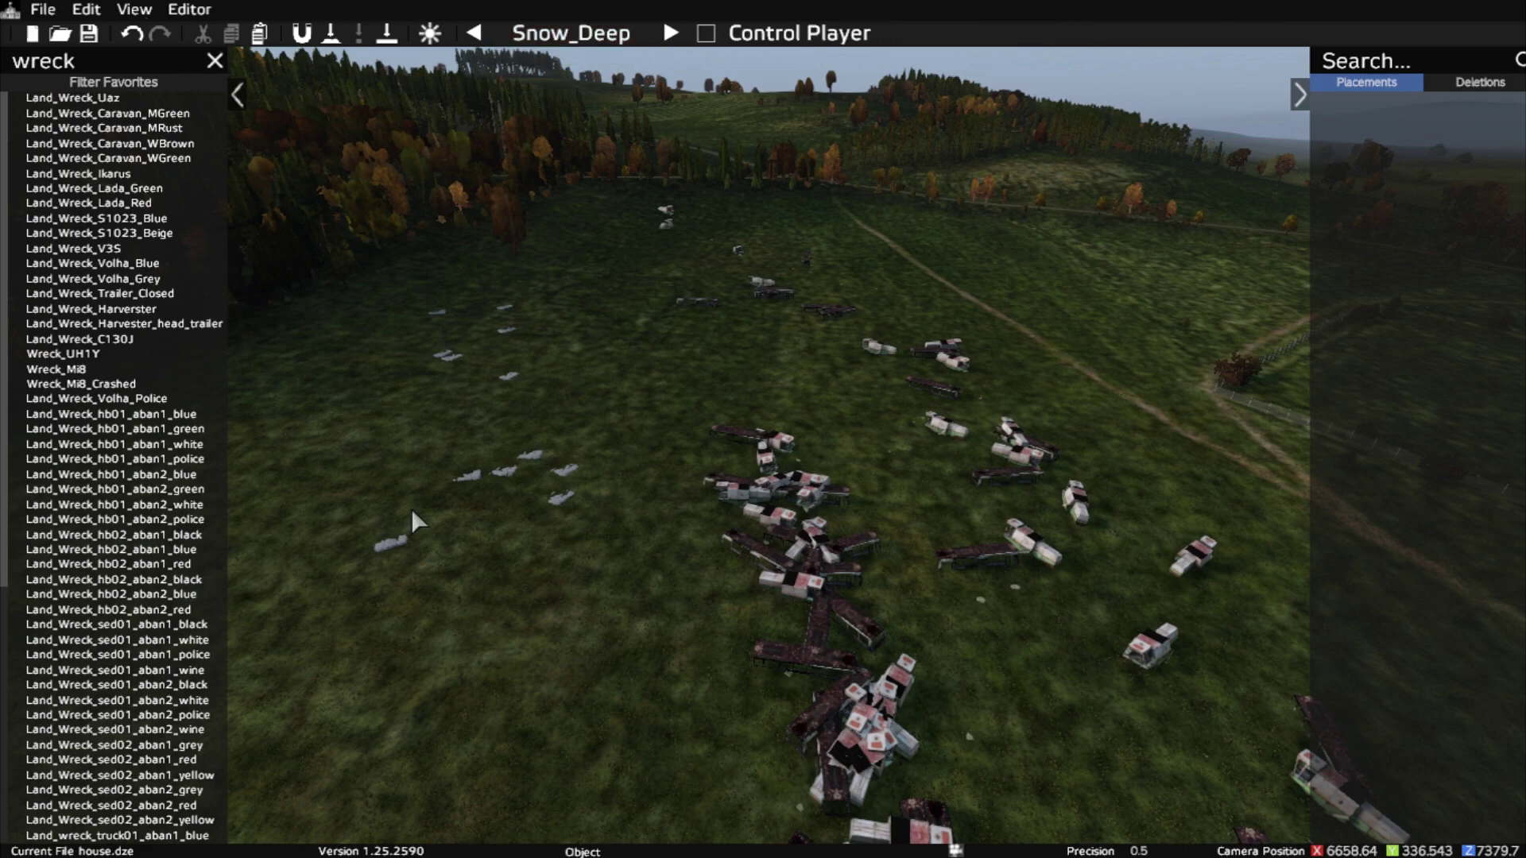
{"action": "left_click_drag", "start_coordinate": [463, 619], "coordinate": [464, 619]}
{"action": "left_click", "coordinate": [579, 40]}
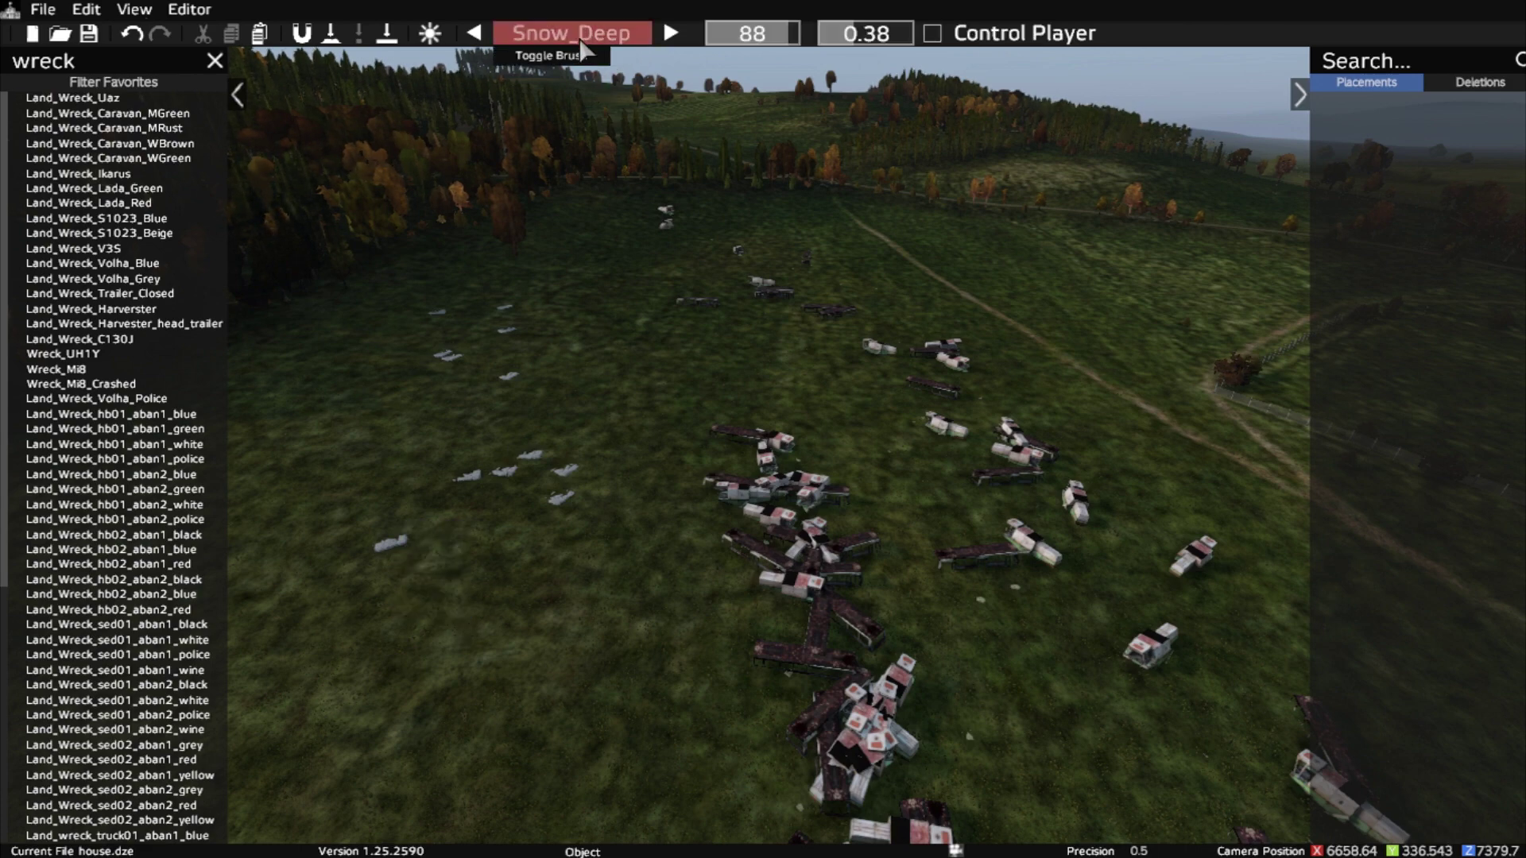
{"action": "left_click_drag", "start_coordinate": [512, 458], "coordinate": [514, 607]}
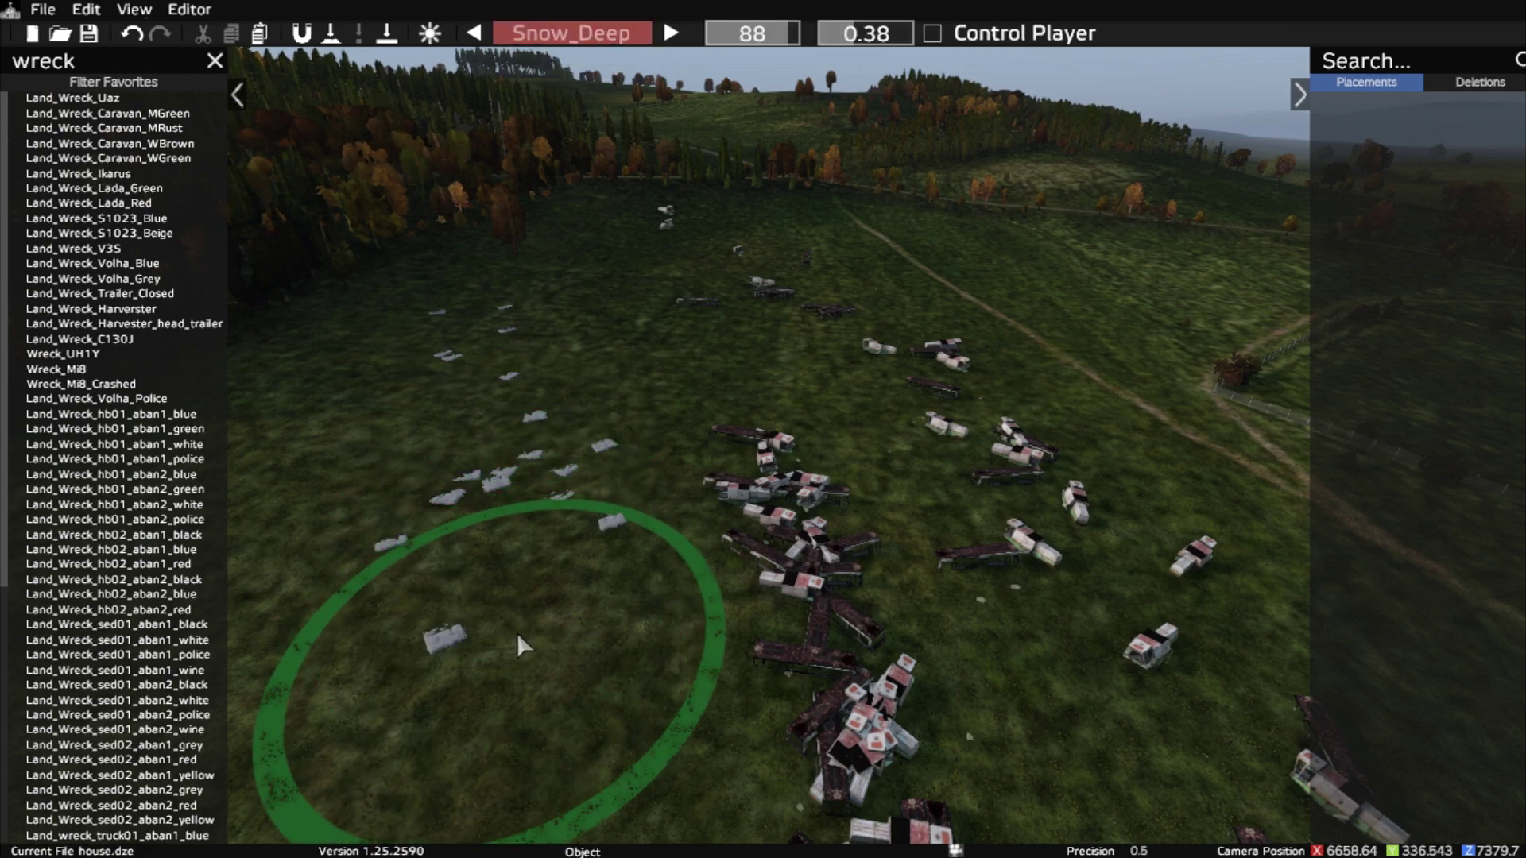
Paint a few Snow_Deep patches among and beside the foreground line of wrecks.
{"action": "key", "text": "s"}
{"action": "key", "text": "s"}
{"action": "key", "text": "d"}
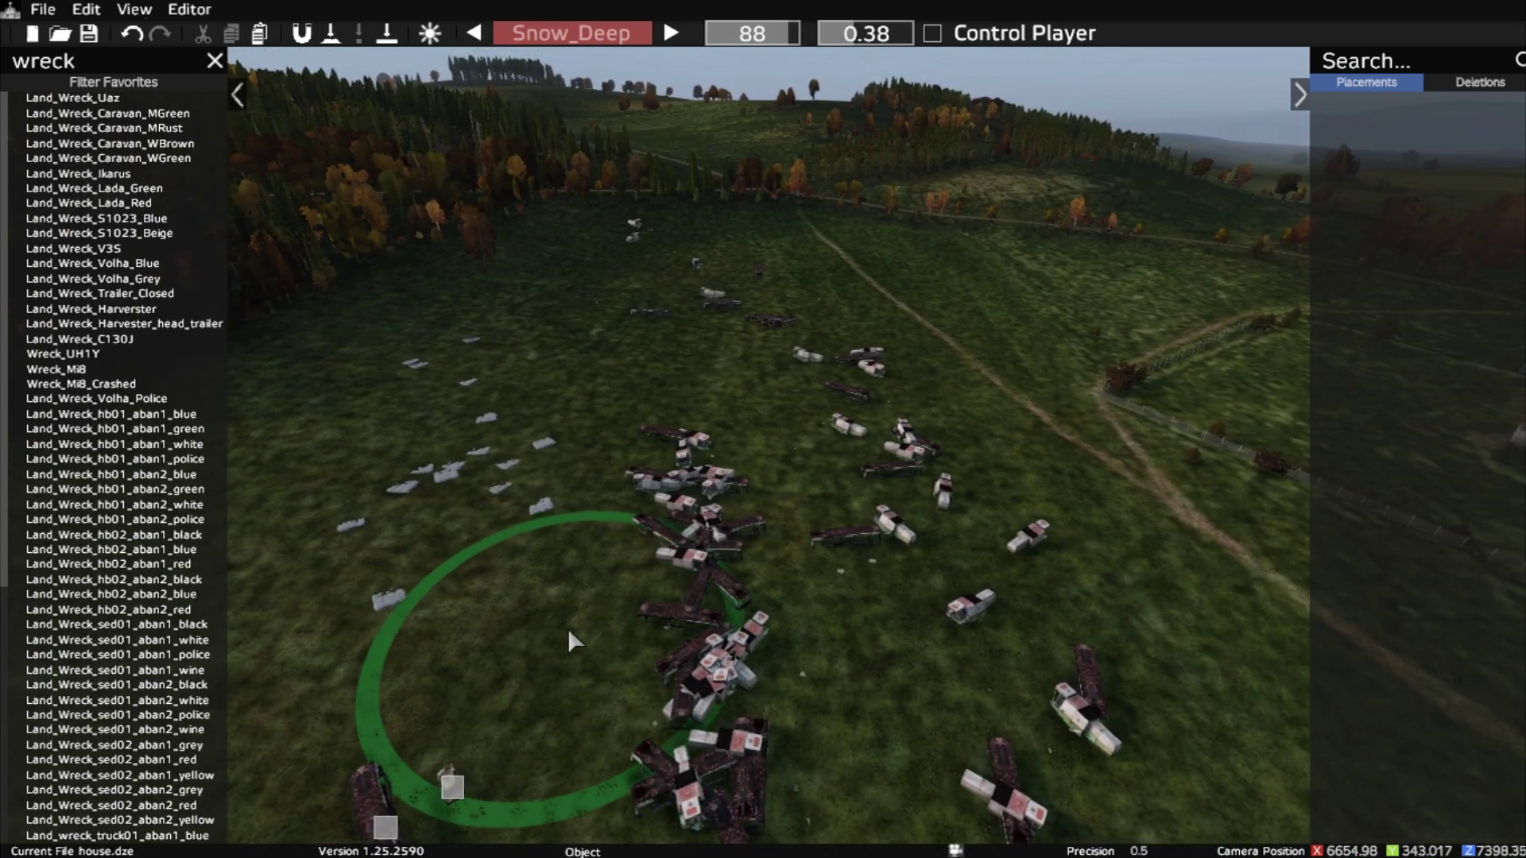
{"action": "key", "text": "d"}
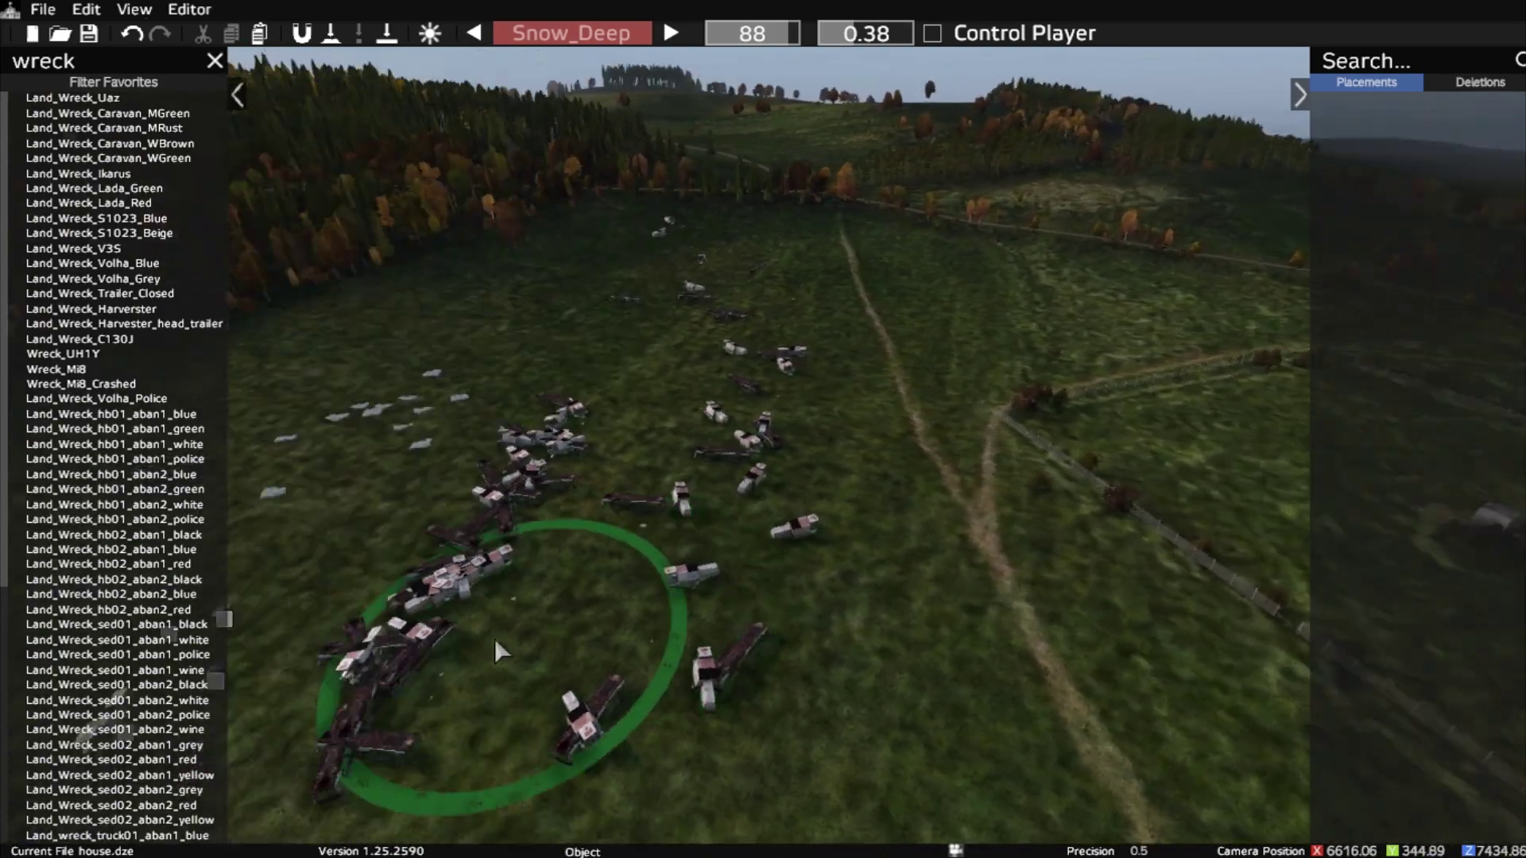
{"action": "right_click_drag", "start_coordinate": [494, 641], "coordinate": [753, 665]}
{"action": "key", "text": "a"}
{"action": "key", "text": "z"}
{"action": "key", "text": "a"}
{"action": "key", "text": "w"}
{"action": "key", "text": "w"}
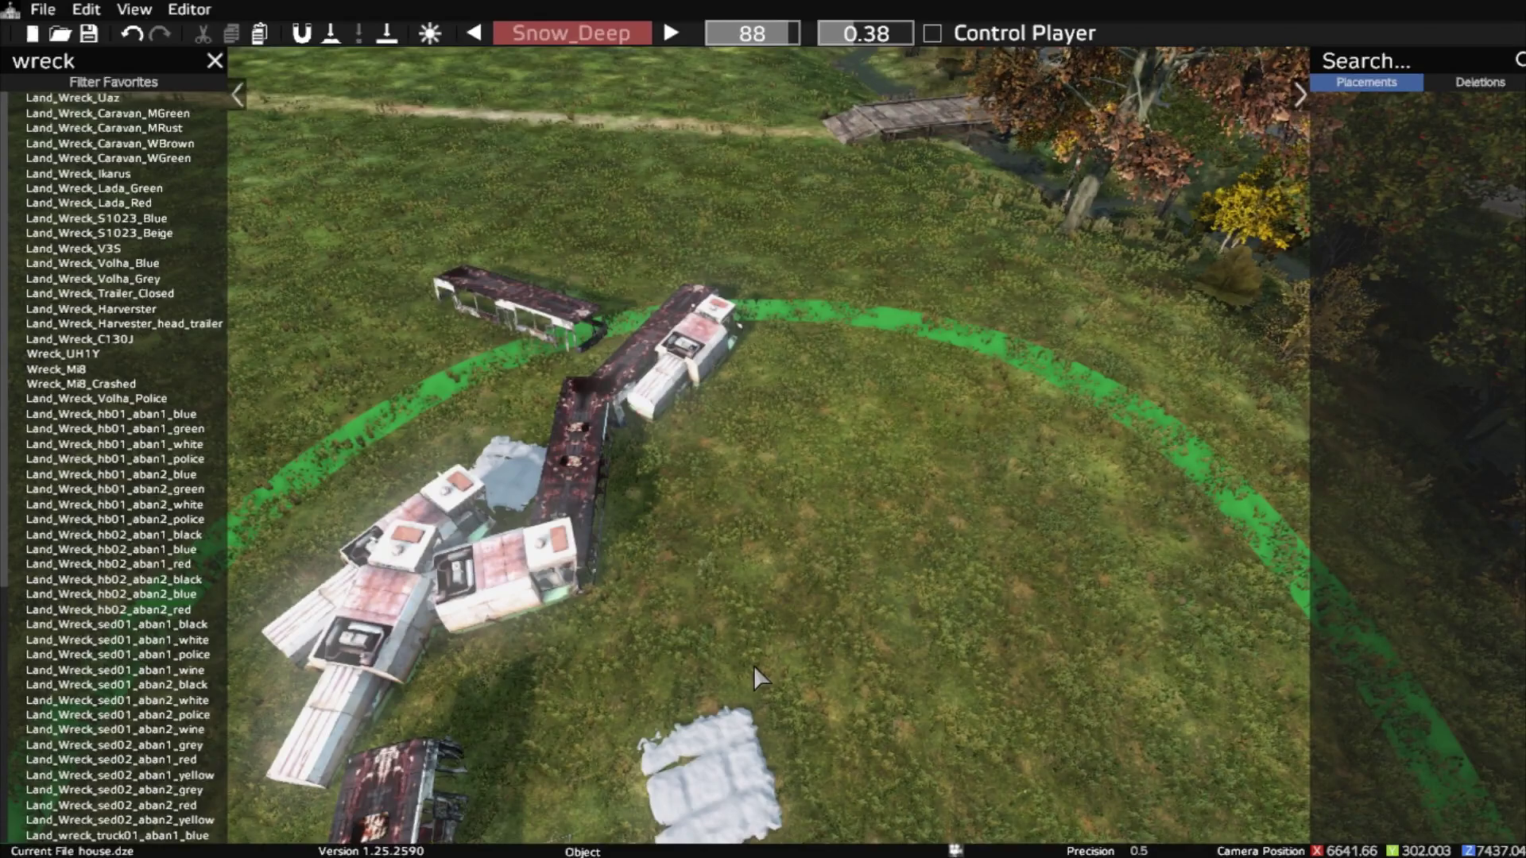
Switch to the player character beside the foreground wrecks and walk around to inspect the buses, harvesters and snow at ground level.
{"action": "key", "text": "y"}
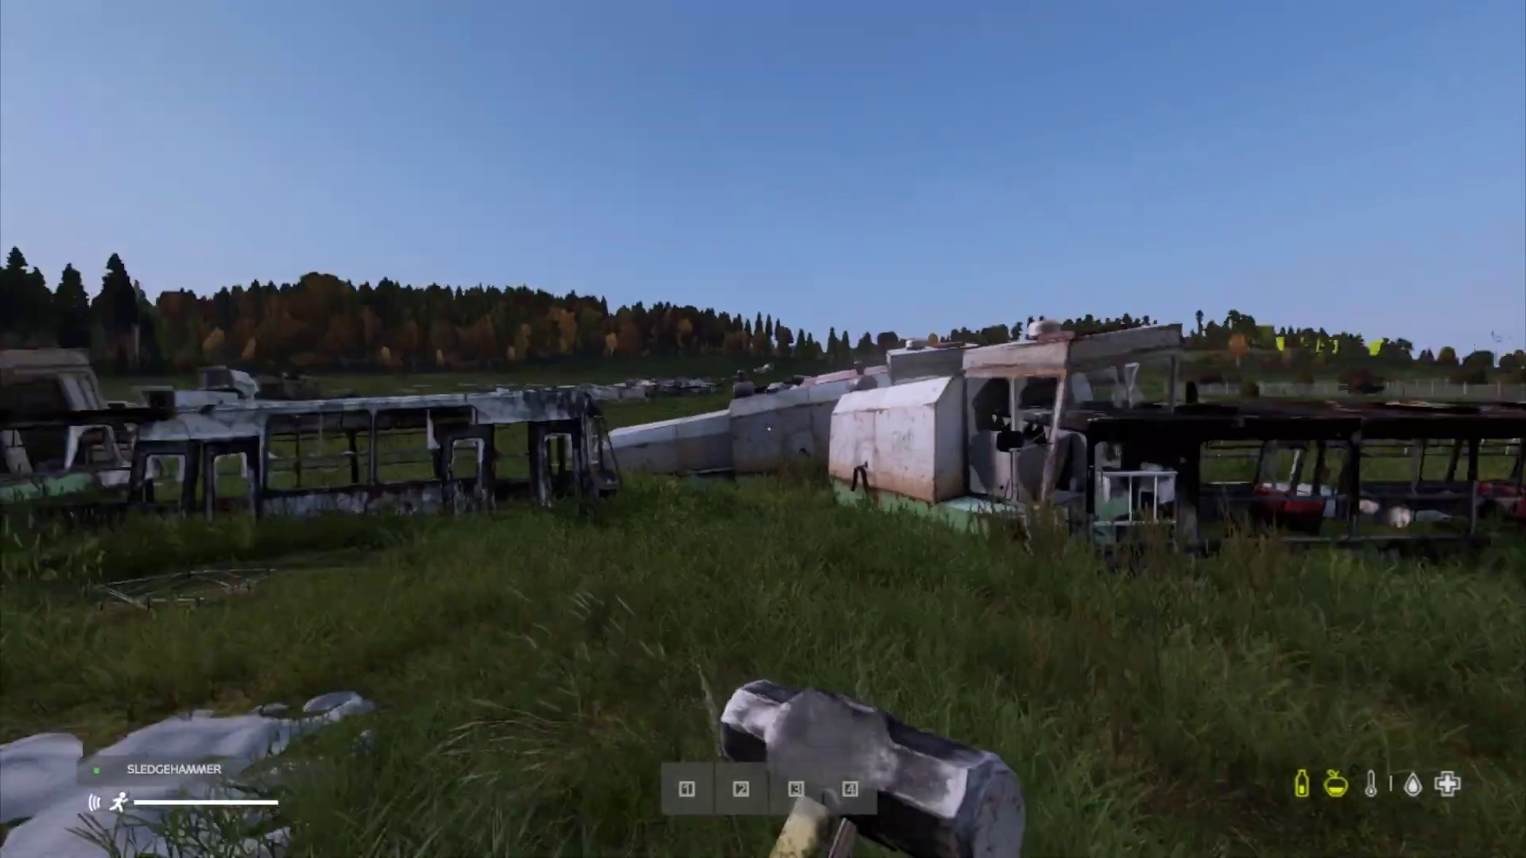
{"action": "key", "text": "w"}
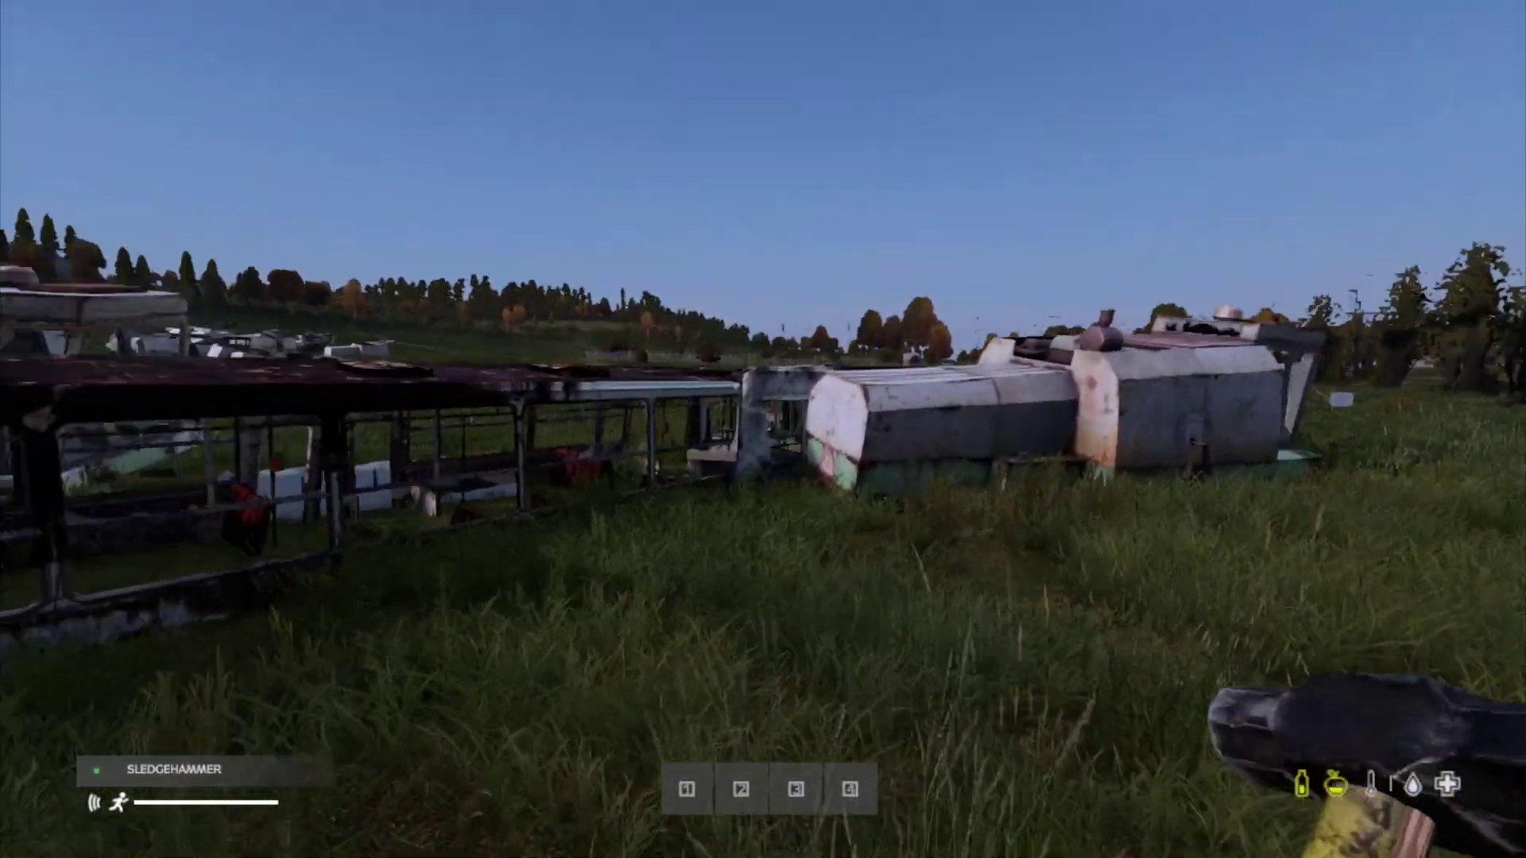
{"action": "key", "text": "w"}
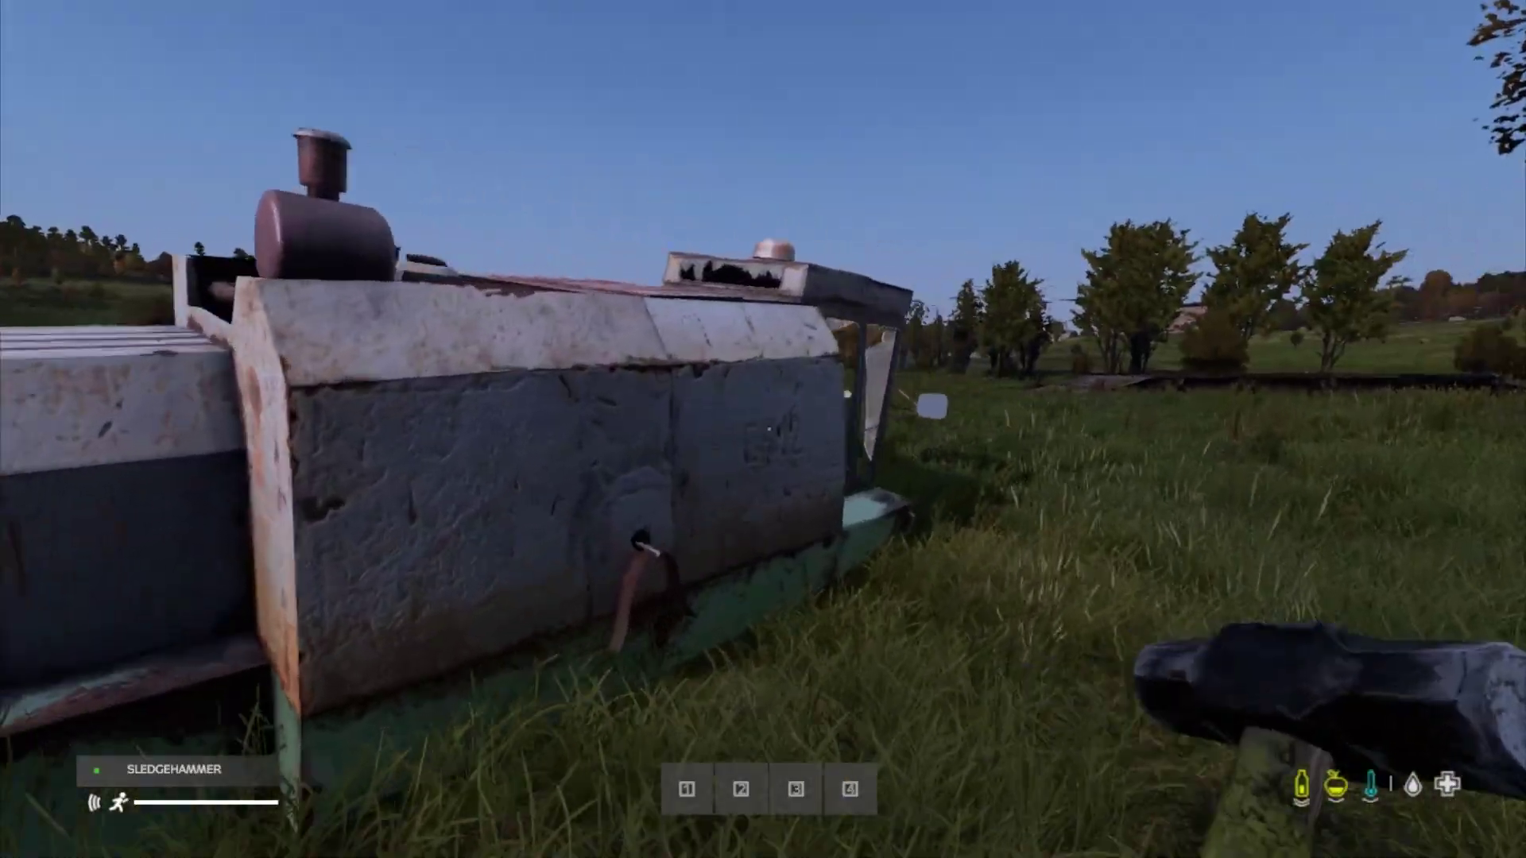
{"action": "key", "text": "w"}
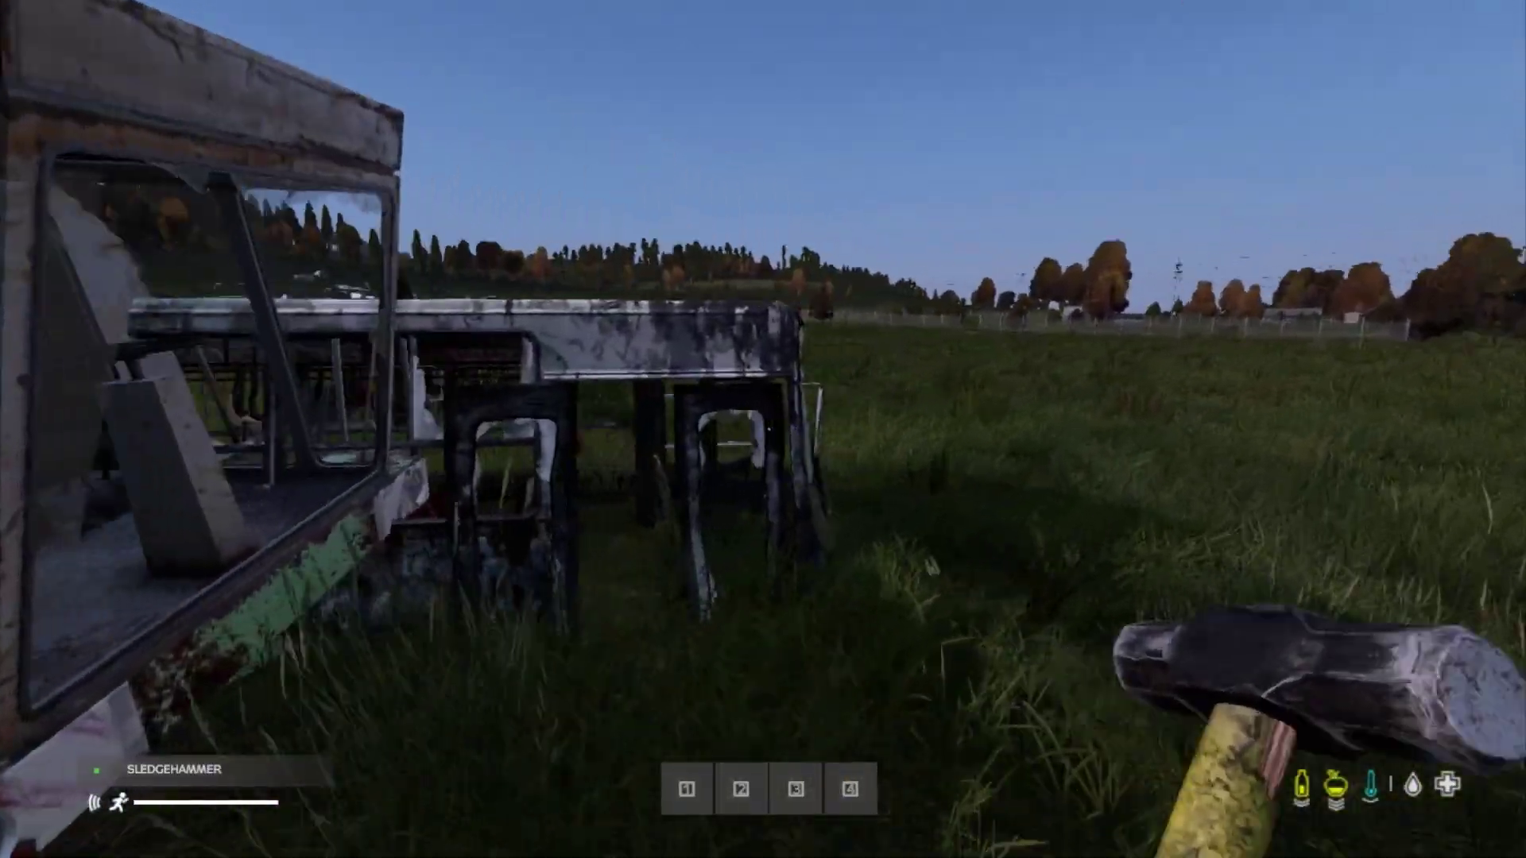
{"action": "key", "text": "w"}
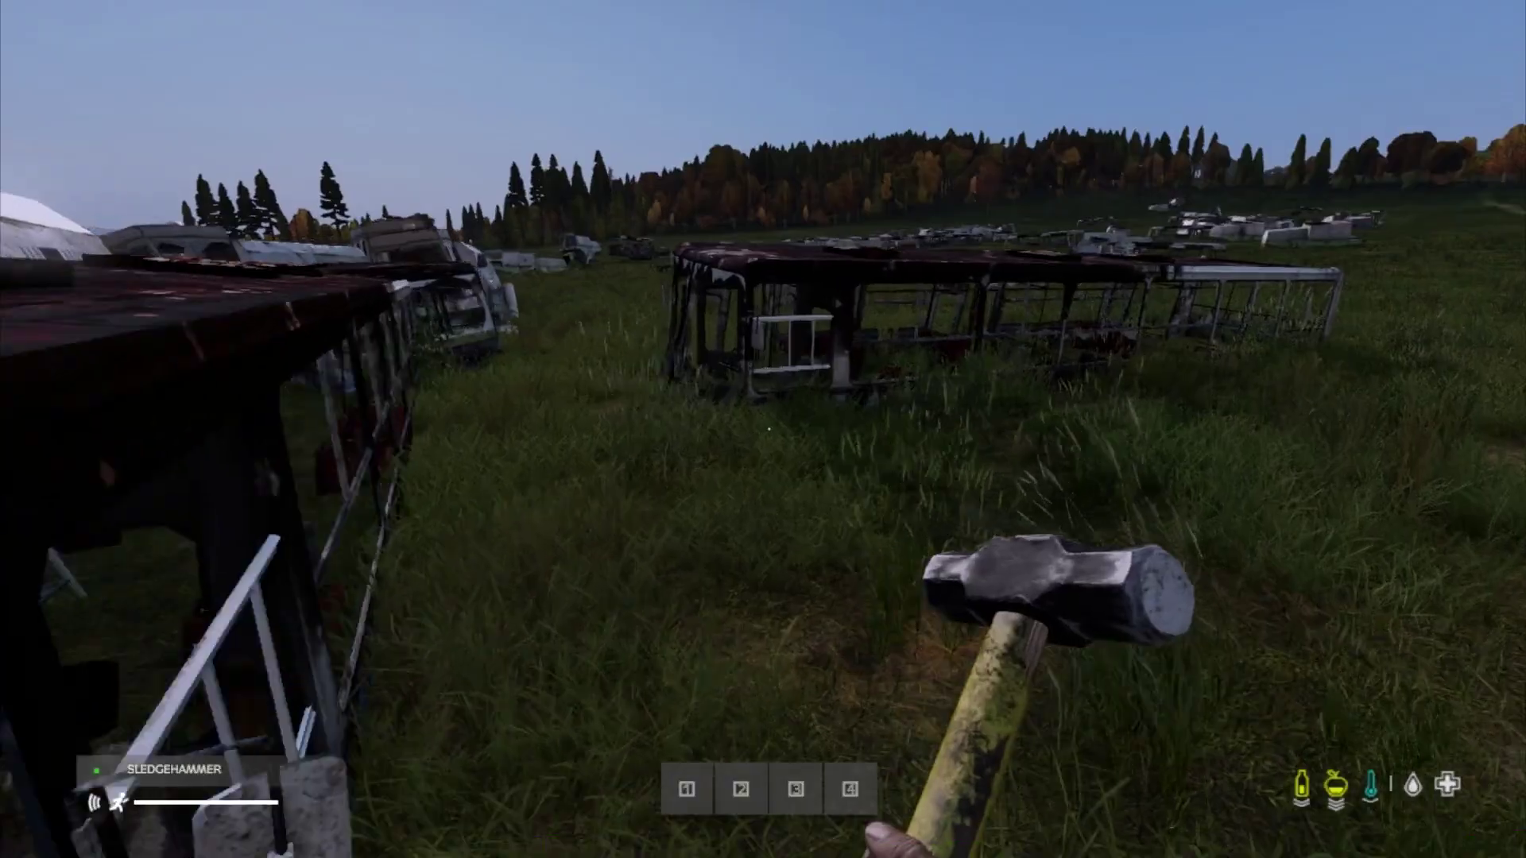
{"action": "key", "text": "w"}
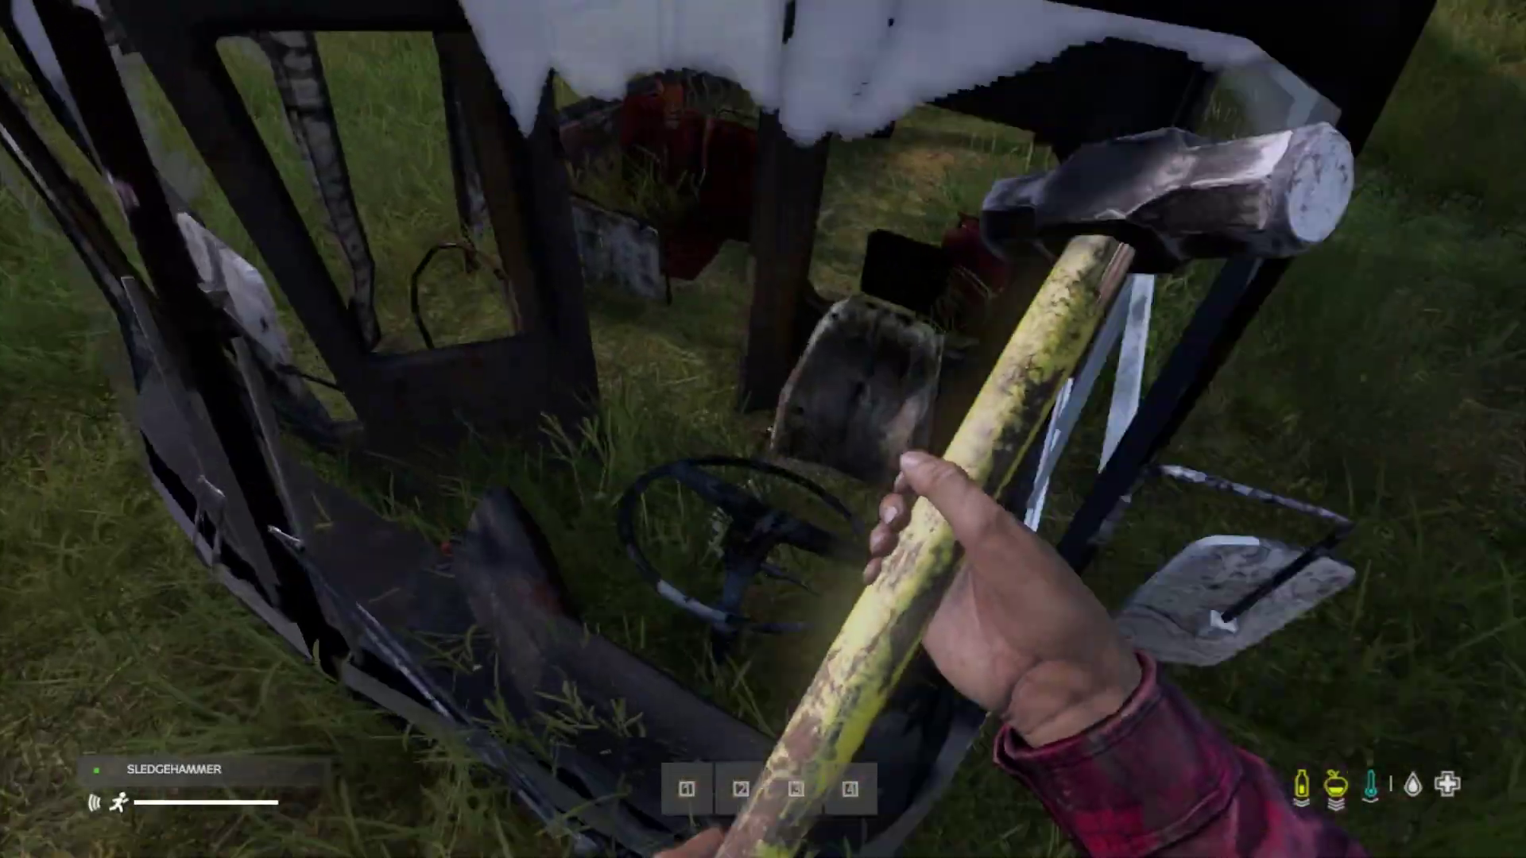
{"action": "key", "text": "w"}
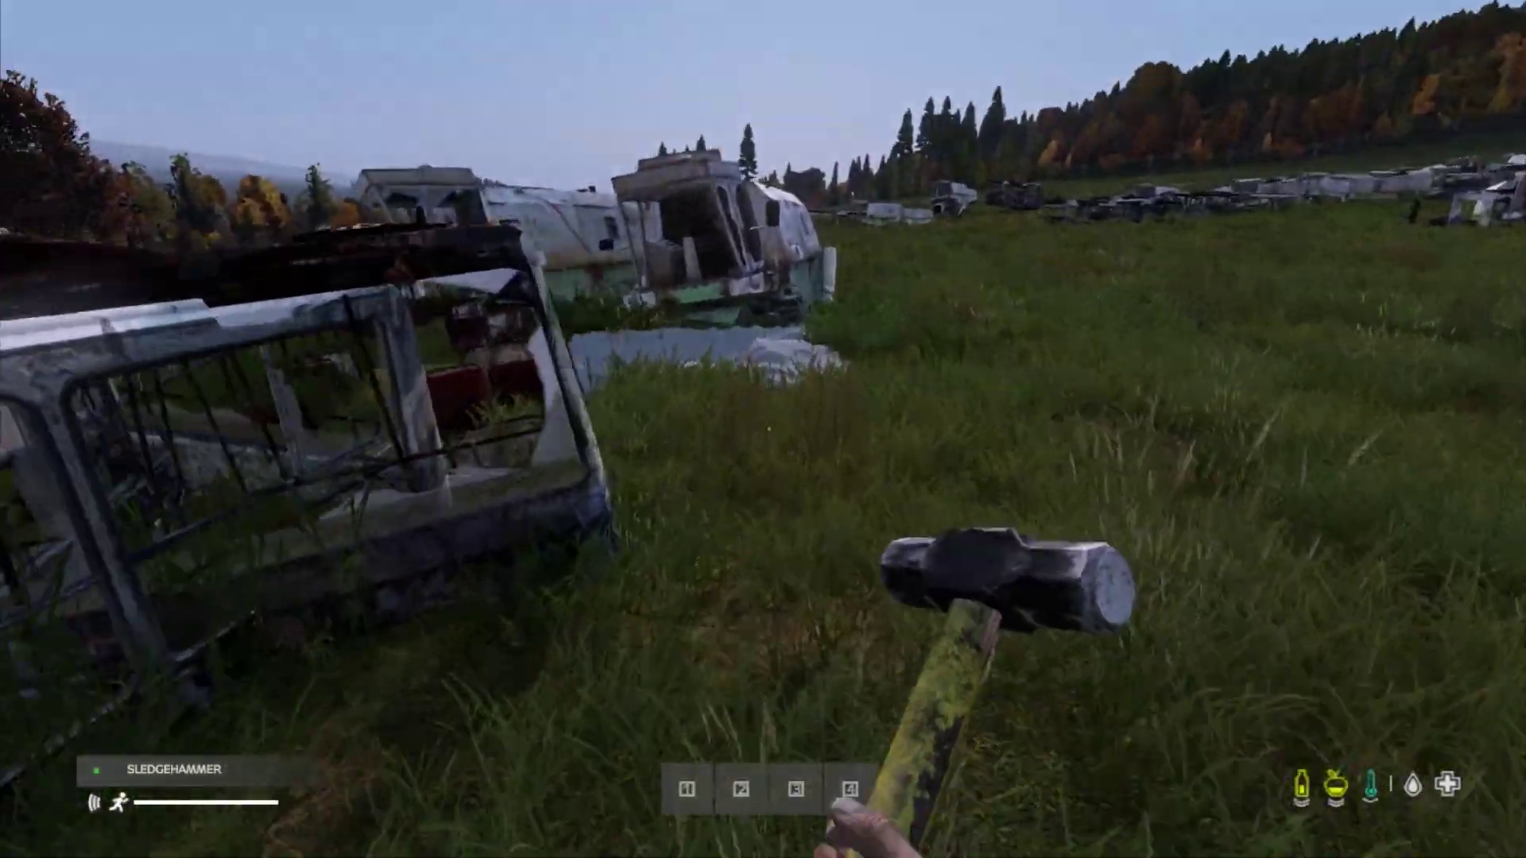
{"action": "key", "text": "w"}
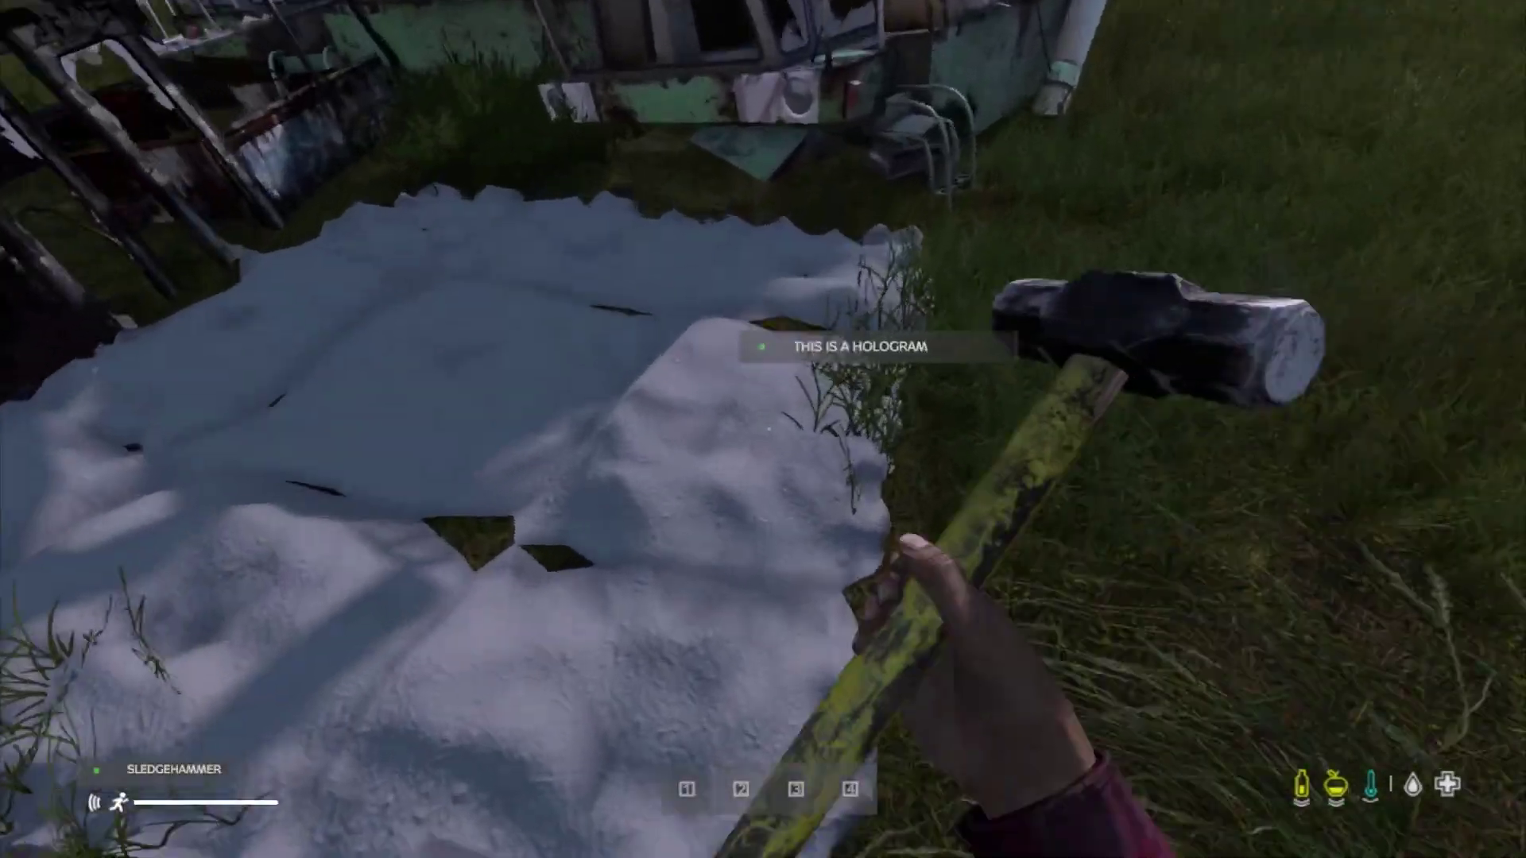
{"action": "key", "text": "w"}
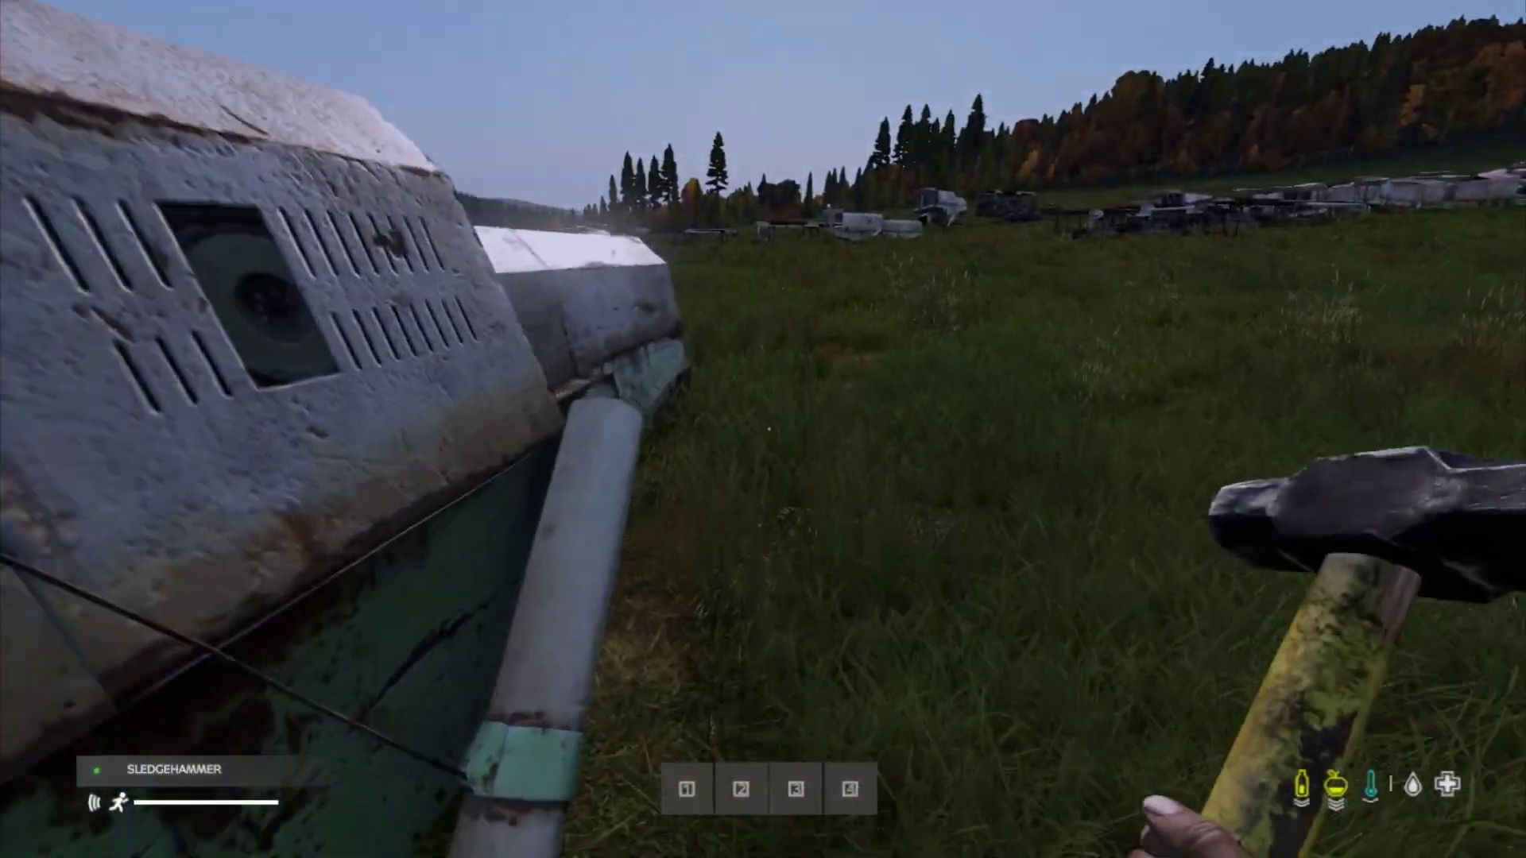
{"action": "key", "text": "w"}
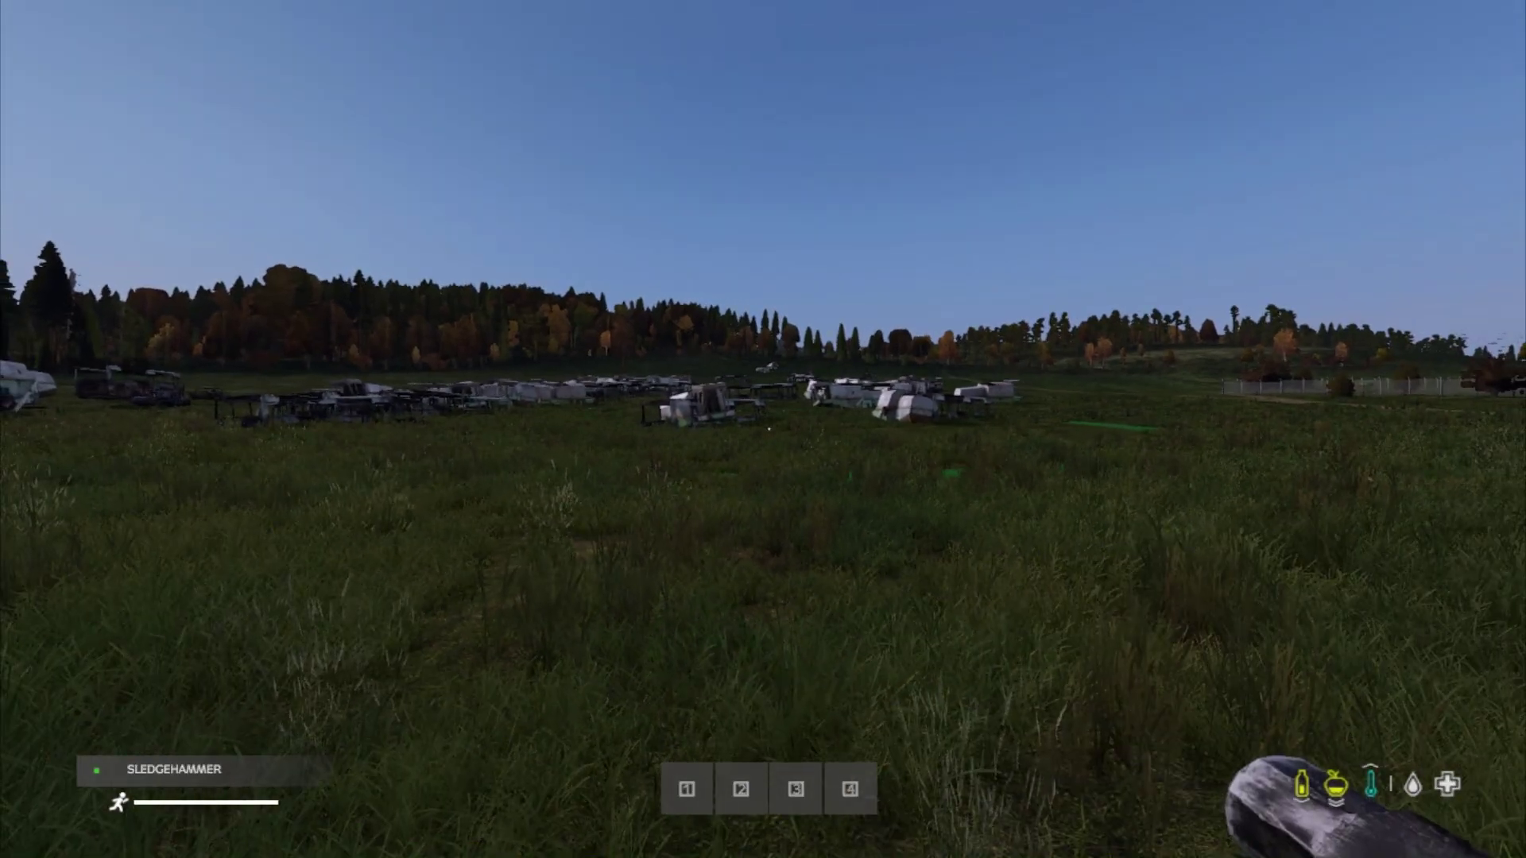
Return to the editor view and survey the painted wrecks and snow patches from above.
{"action": "key", "text": "F7"}
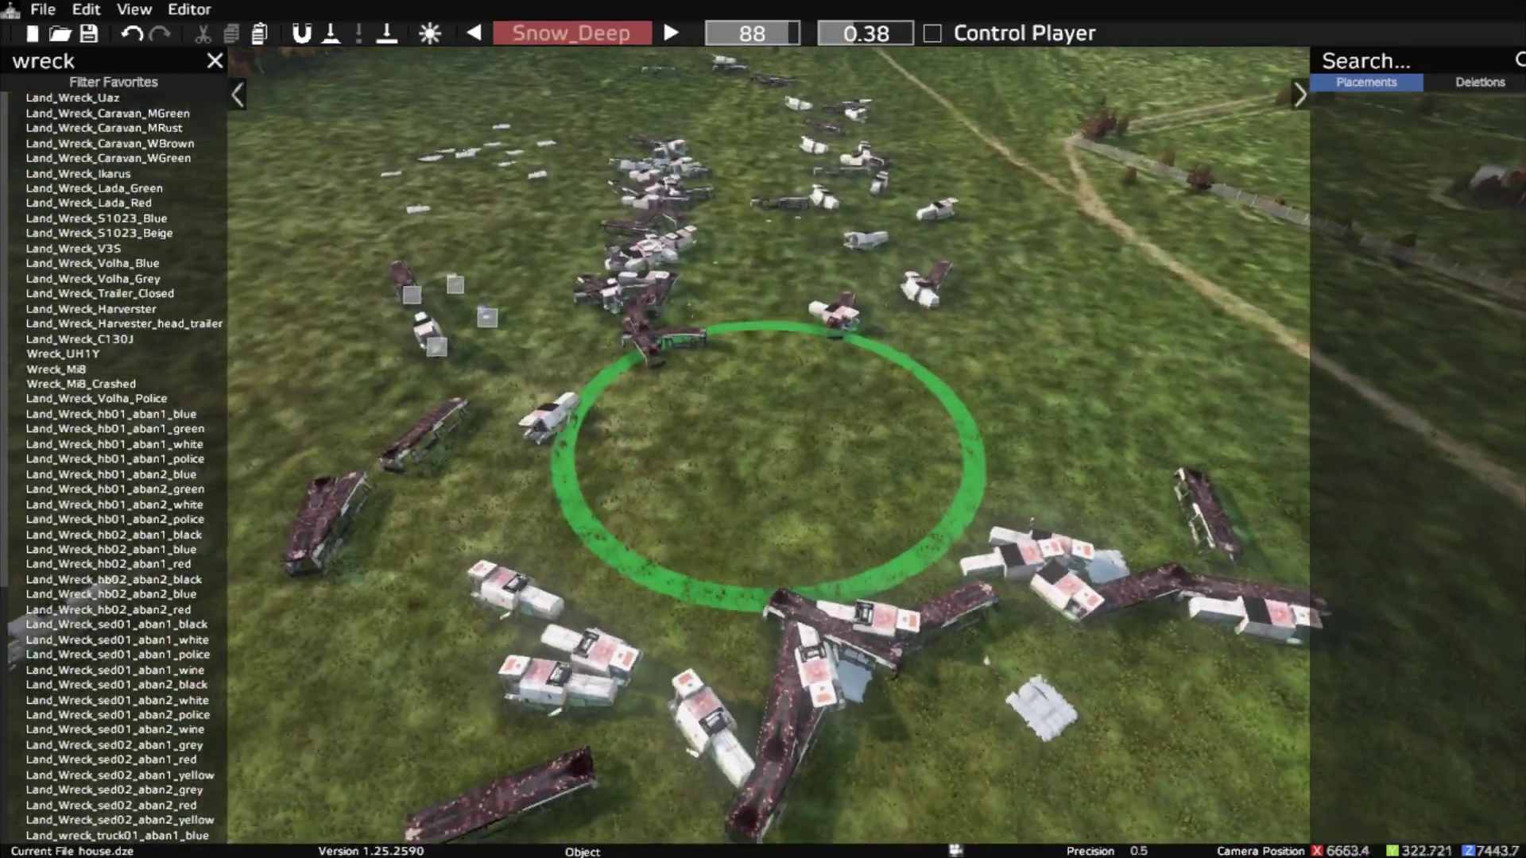
{"action": "key", "text": "s"}
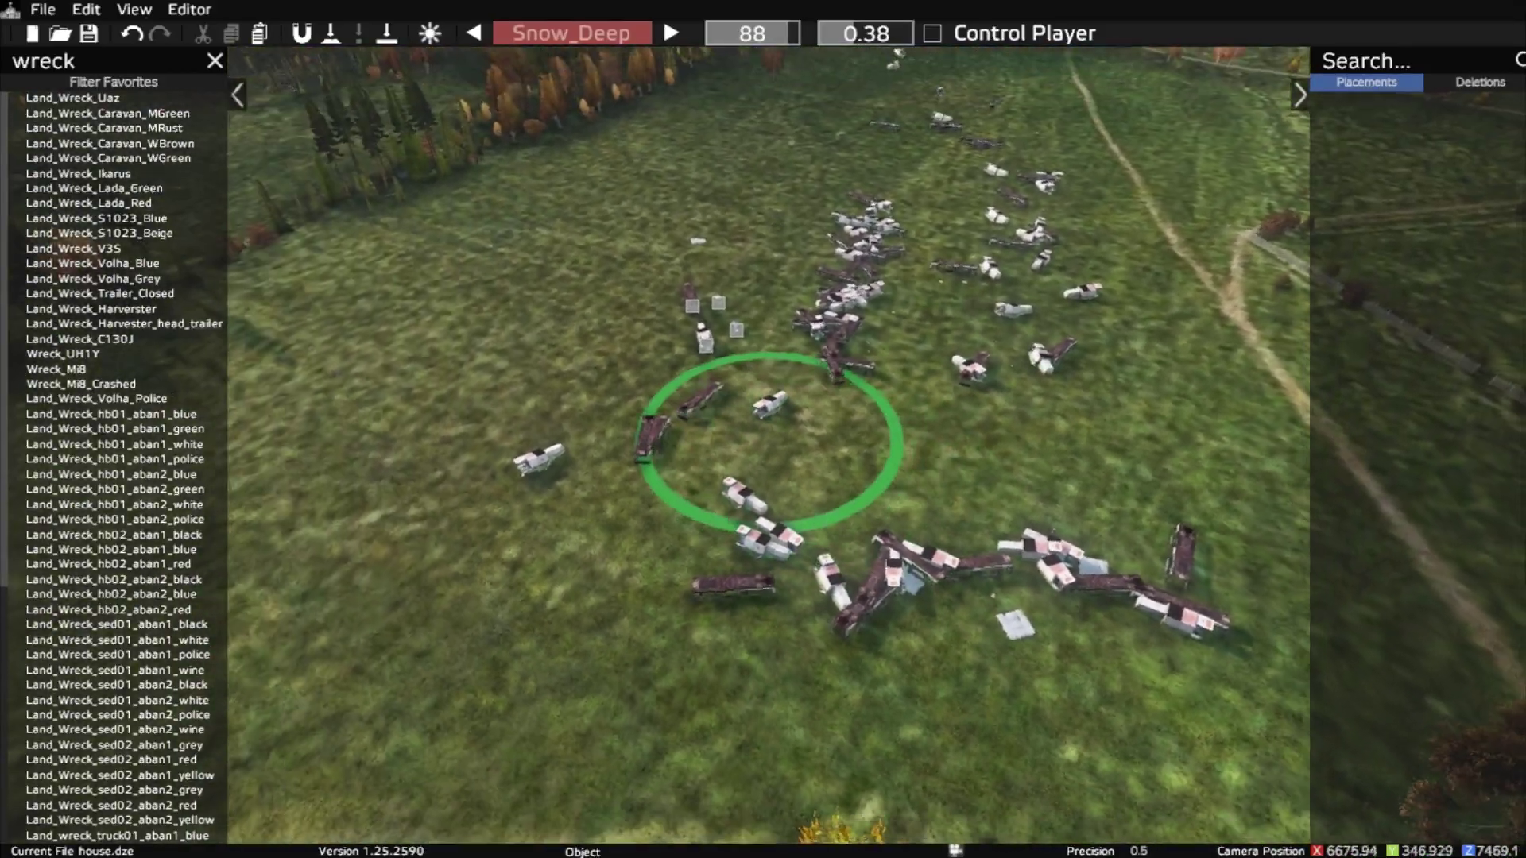
{"action": "key", "text": "s"}
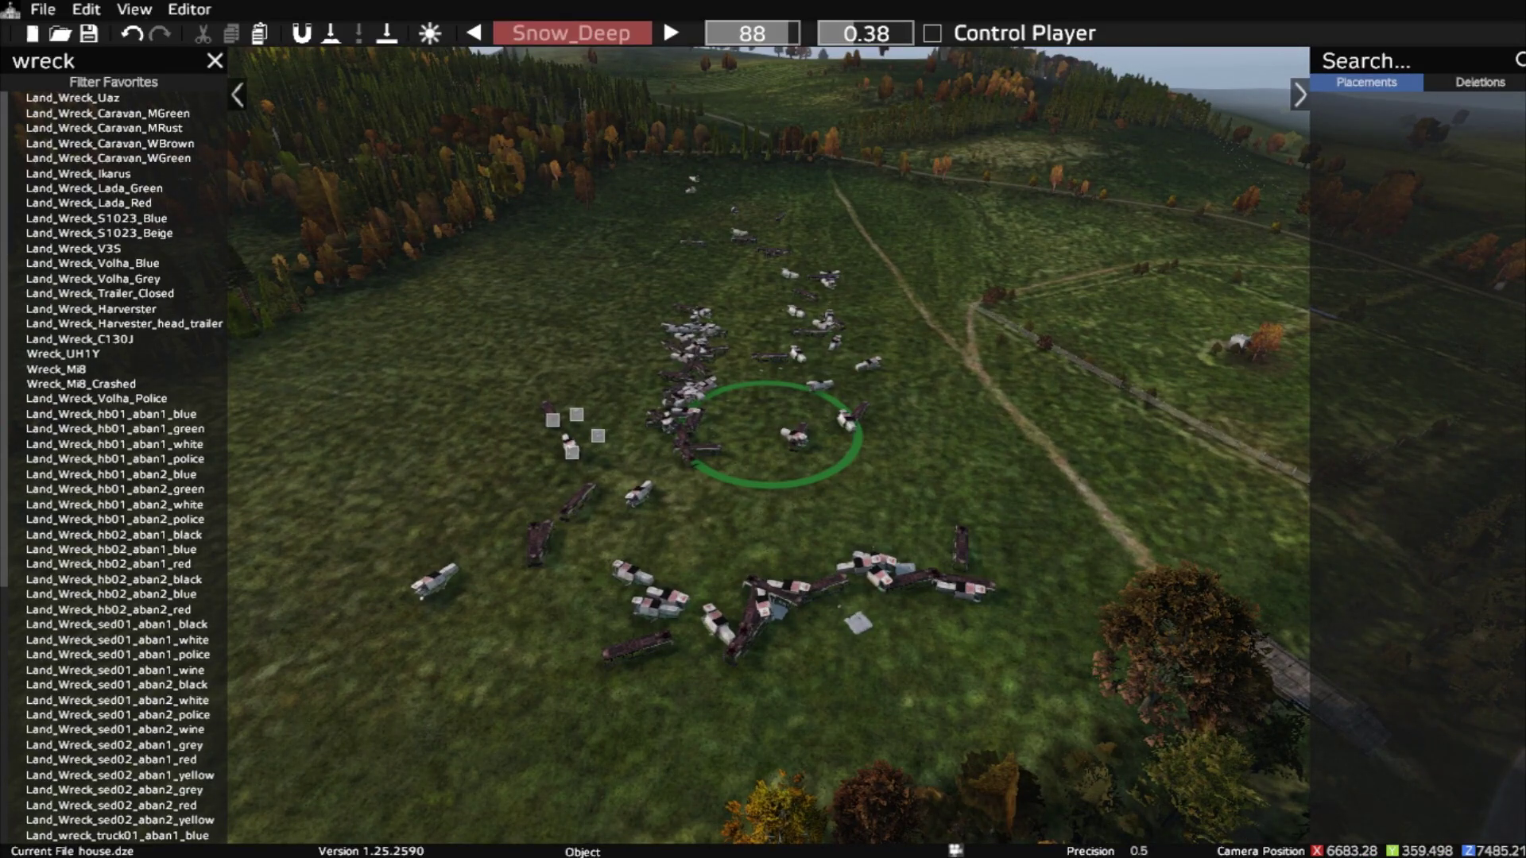
{"action": "key", "text": "w"}
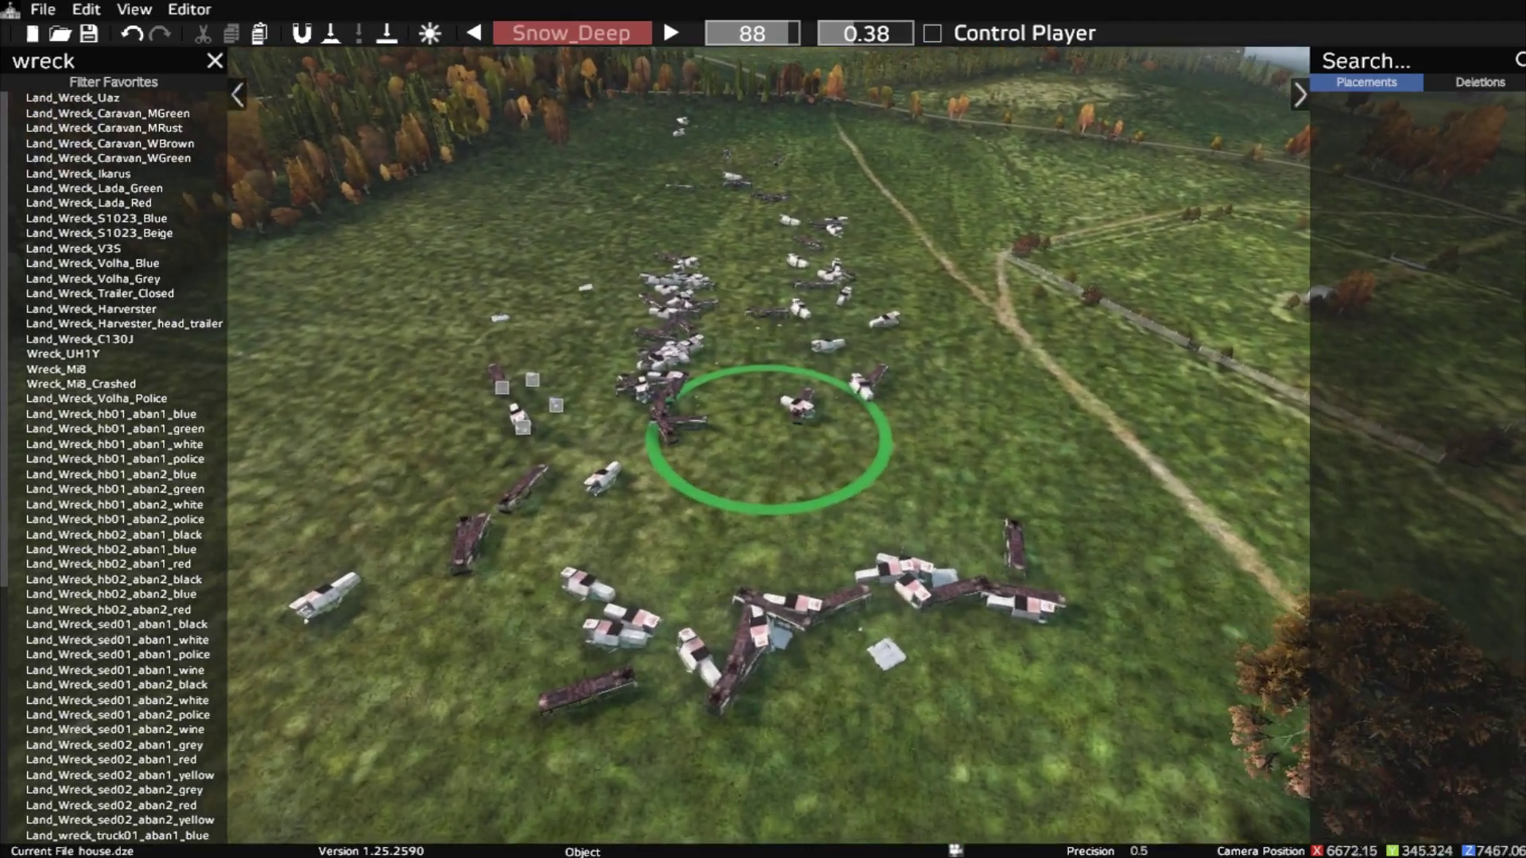
{"action": "key", "text": "w"}
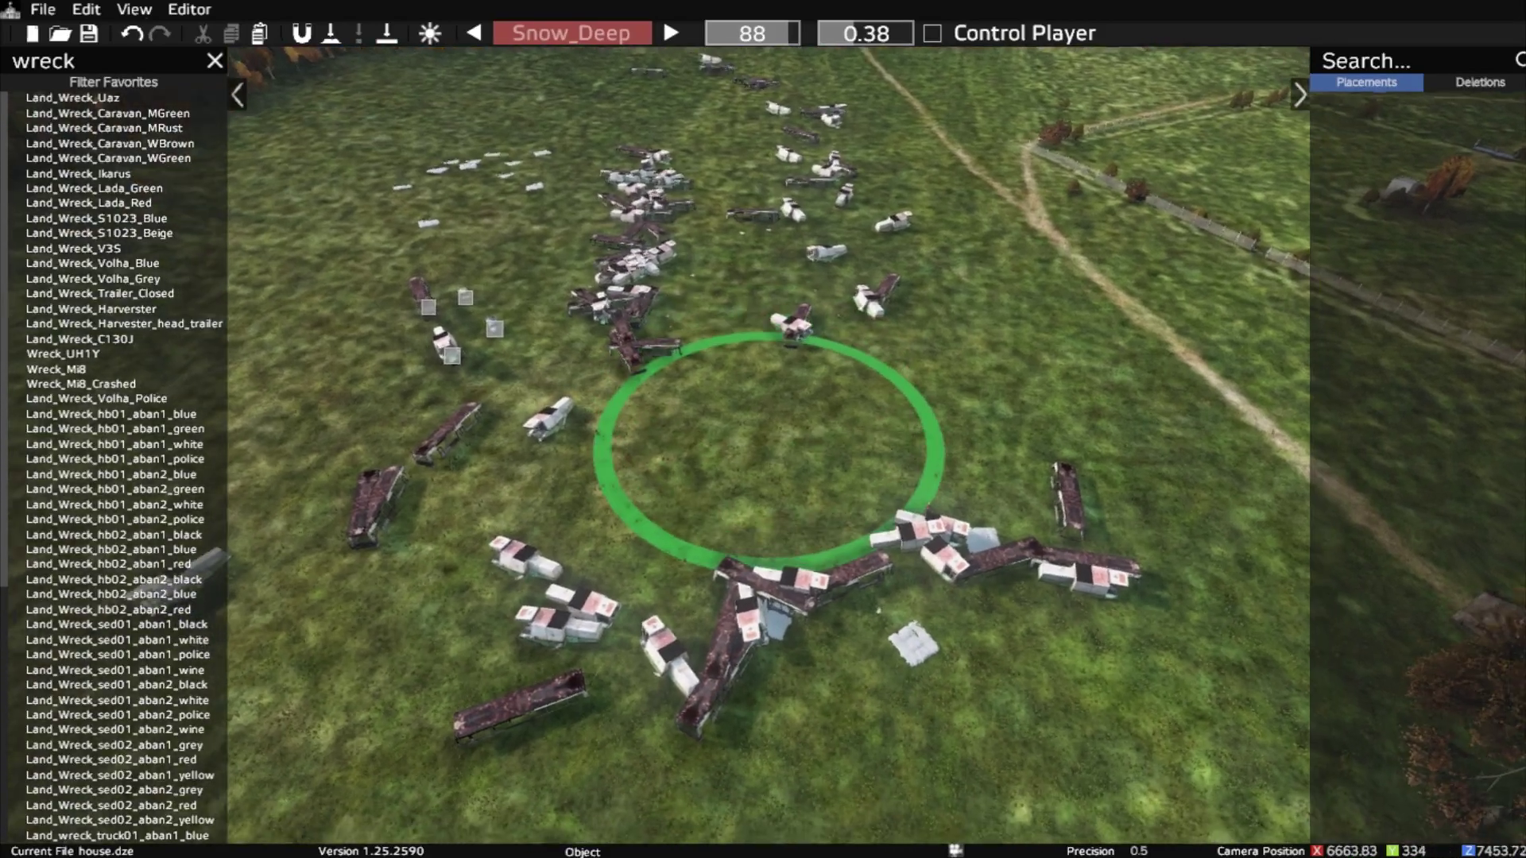